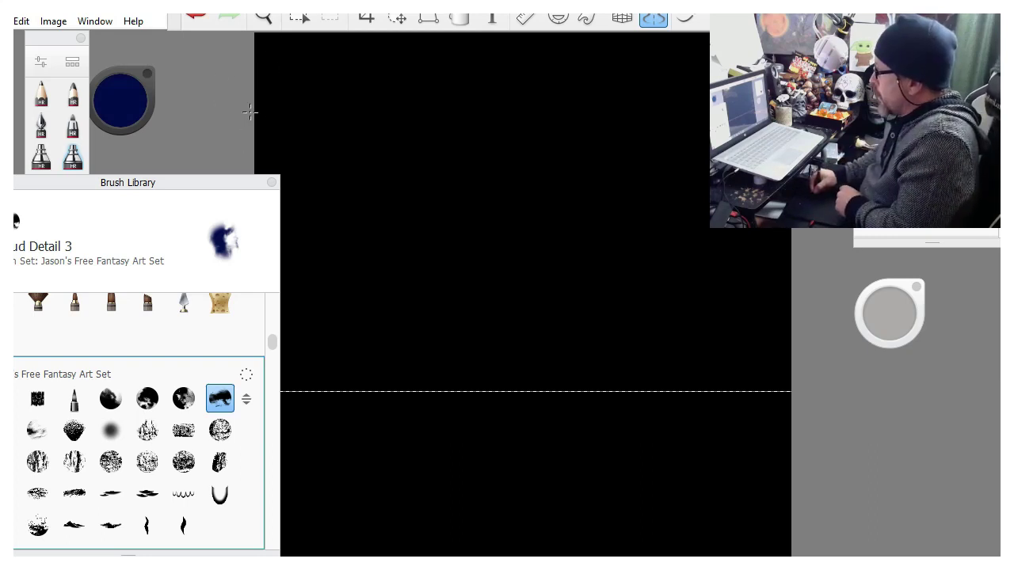
Paint soft dark blue clouds across the upper canvas and add a dark violet layer beneath them using the cloud brush.
{"action": "left_click_drag", "start_coordinate": [215, 184], "coordinate": [172, 187]}
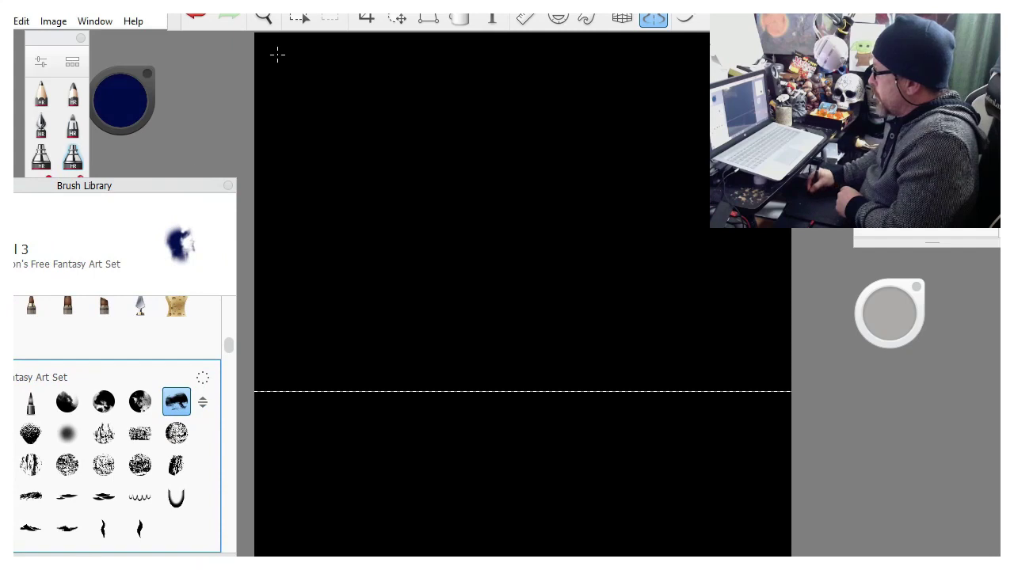
{"action": "mouse_move", "coordinate": [267, 55]}
{"action": "left_mouse_down"}
{"action": "mouse_move", "coordinate": [344, 48]}
{"action": "mouse_move", "coordinate": [323, 57]}
{"action": "mouse_move", "coordinate": [368, 38]}
{"action": "mouse_move", "coordinate": [389, 53]}
{"action": "left_mouse_up"}
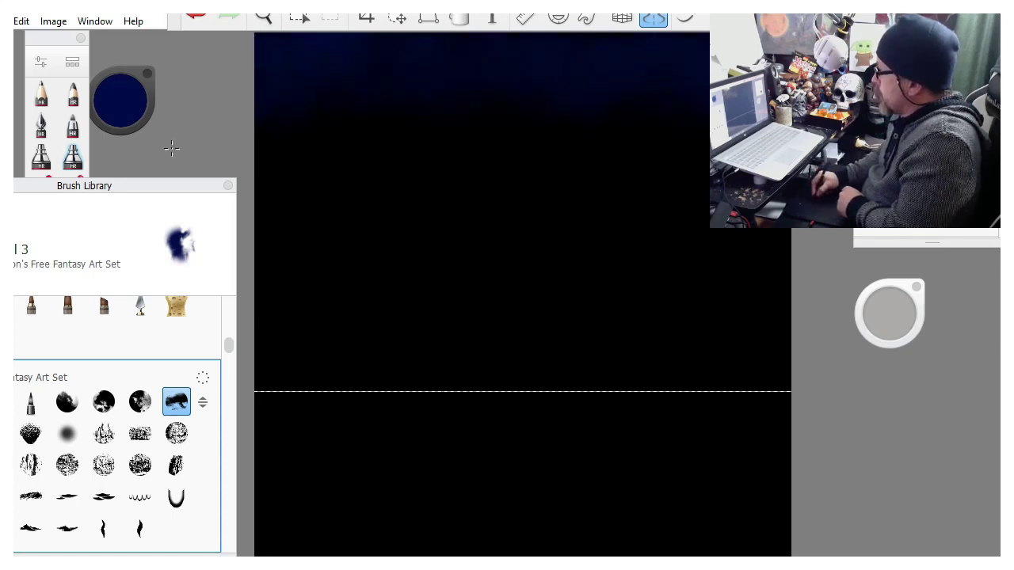
{"action": "left_click", "coordinate": [108, 93]}
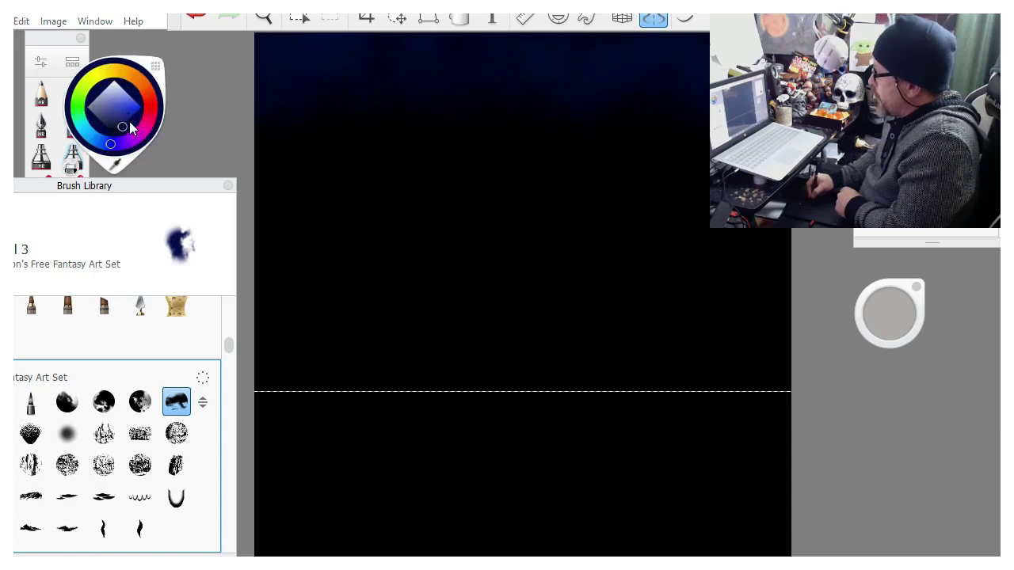
{"action": "left_click", "coordinate": [123, 142]}
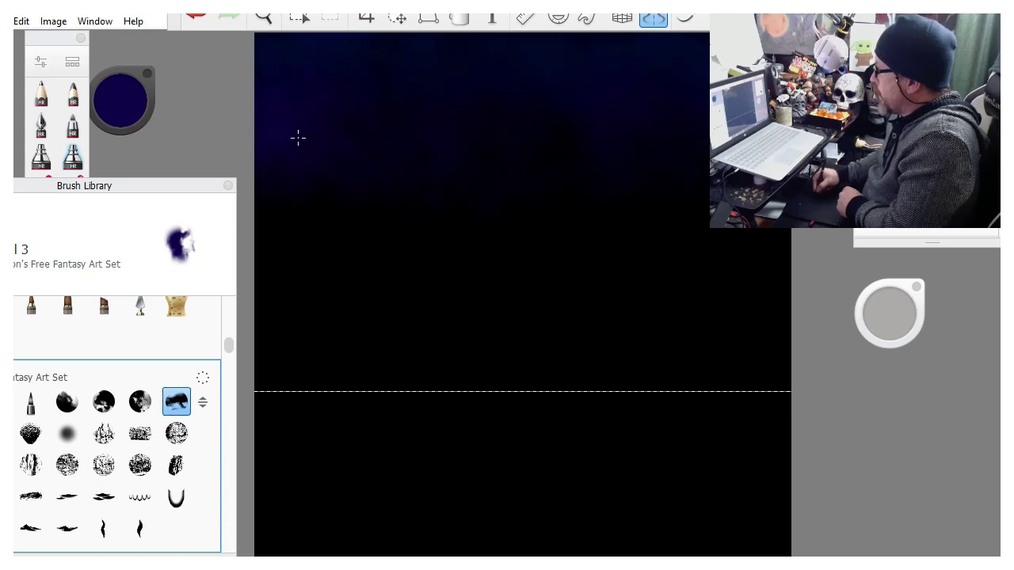
Paint a band of very dark red clouds across the canvas below the violet area, undoing any overly bright or misplaced strokes.
{"action": "left_click", "coordinate": [113, 96]}
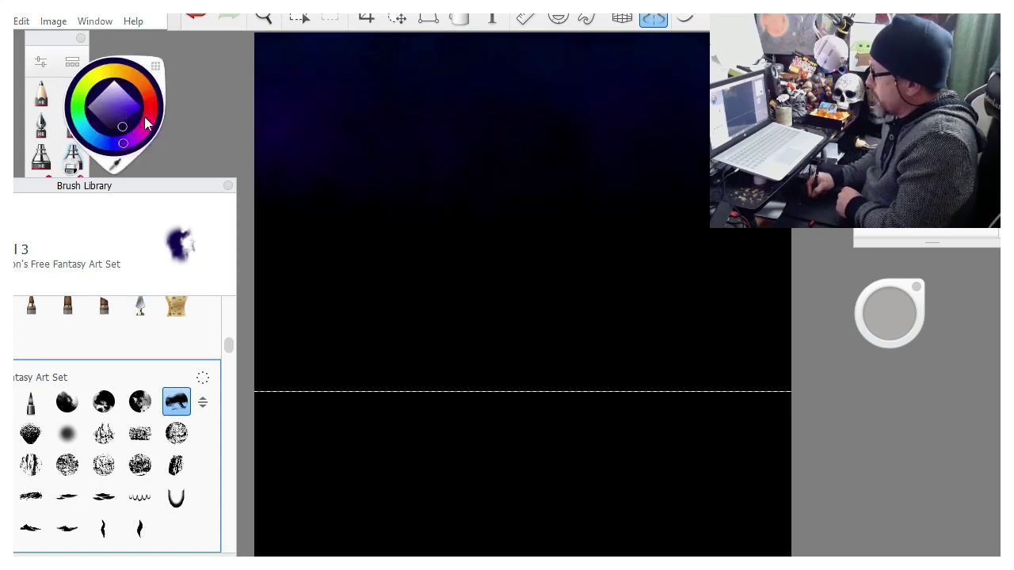
{"action": "left_click", "coordinate": [150, 113]}
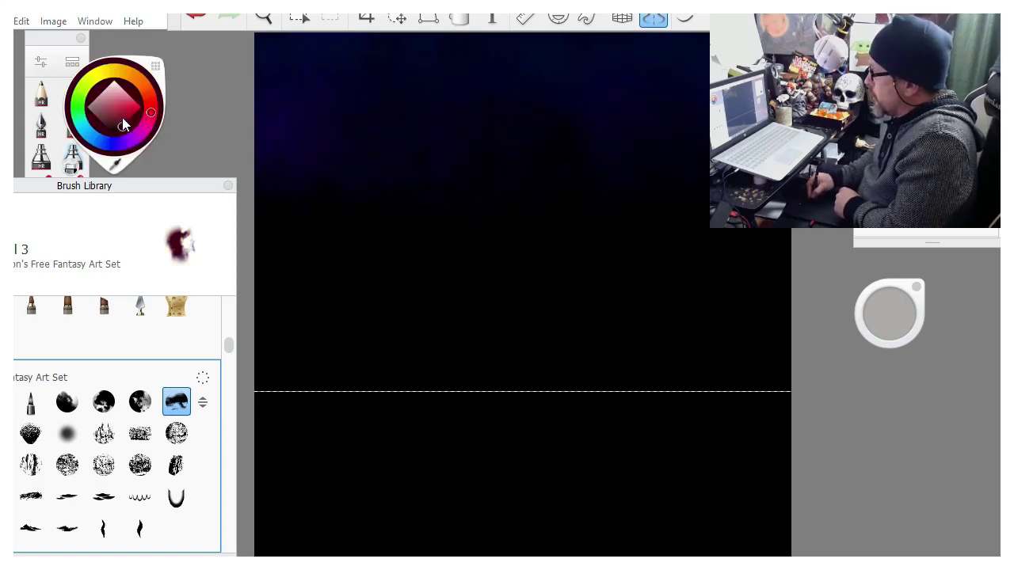
{"action": "left_click", "coordinate": [125, 121]}
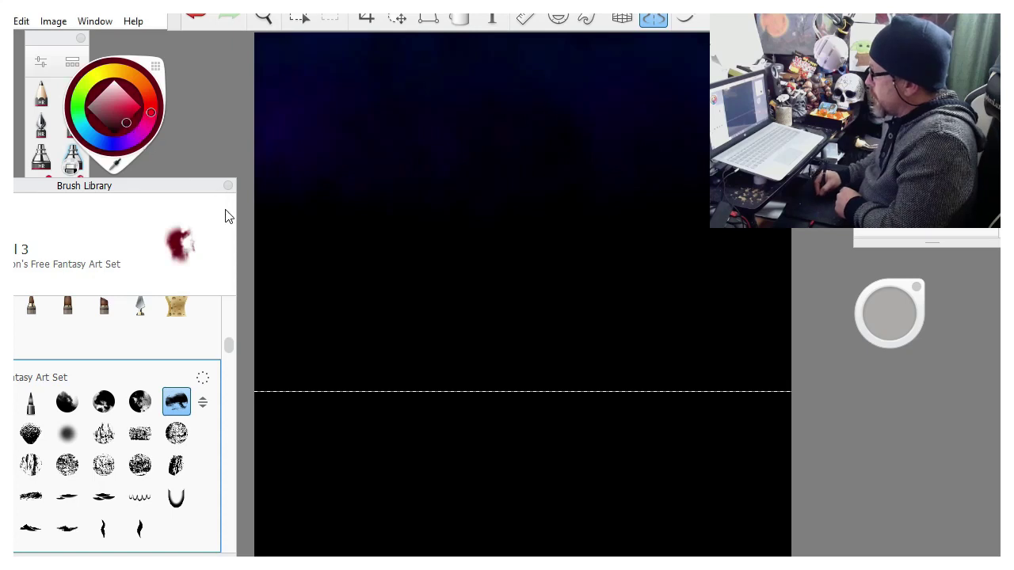
{"action": "left_click_drag", "start_coordinate": [269, 202], "coordinate": [267, 172]}
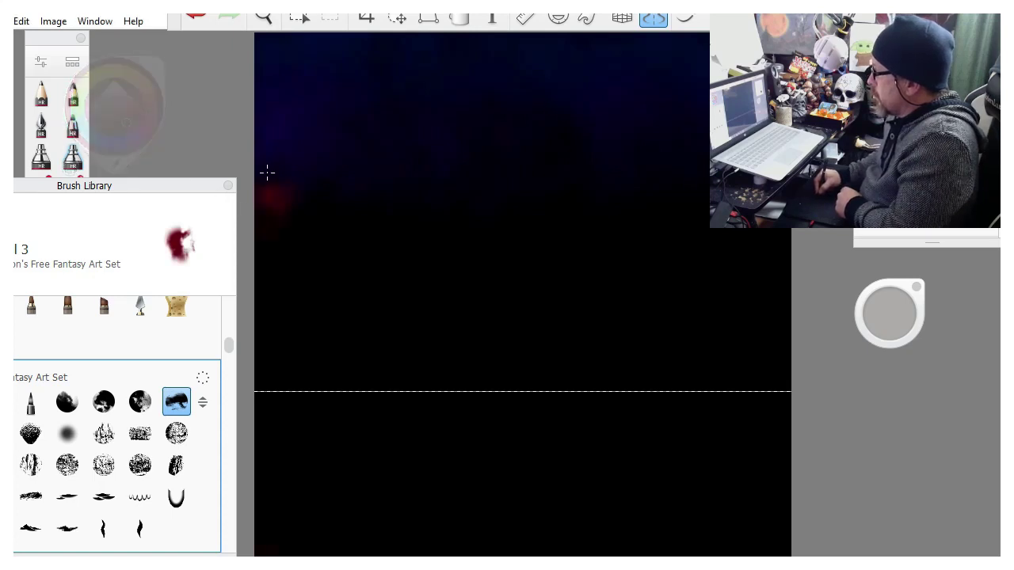
{"action": "left_click", "coordinate": [195, 16]}
{"action": "mouse_move", "coordinate": [122, 103]}
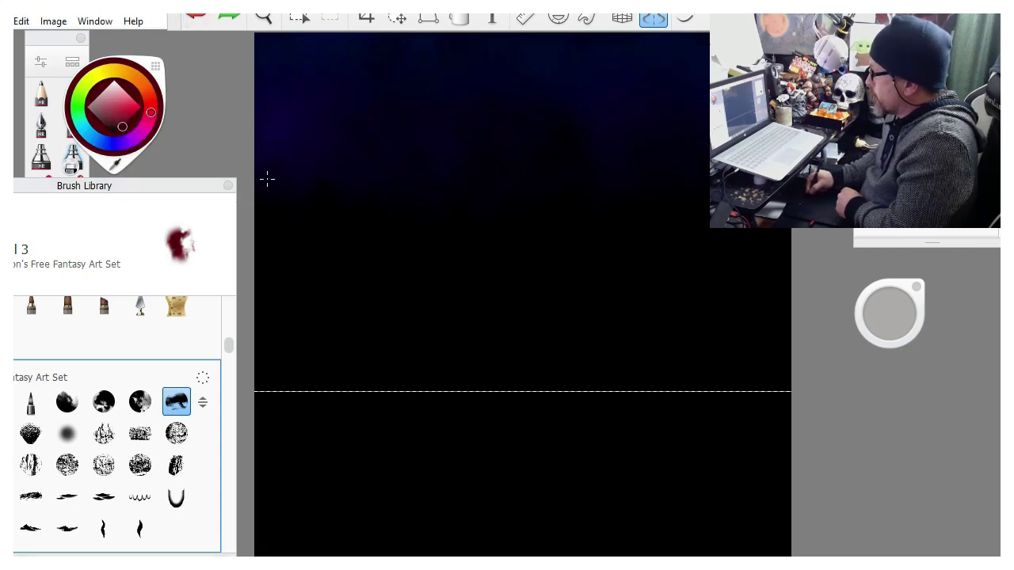
{"action": "mouse_move", "coordinate": [262, 204]}
{"action": "left_mouse_down"}
{"action": "mouse_move", "coordinate": [320, 211]}
{"action": "mouse_move", "coordinate": [387, 225]}
{"action": "mouse_move", "coordinate": [427, 219]}
{"action": "mouse_move", "coordinate": [466, 245]}
{"action": "mouse_move", "coordinate": [523, 235]}
{"action": "left_mouse_up"}
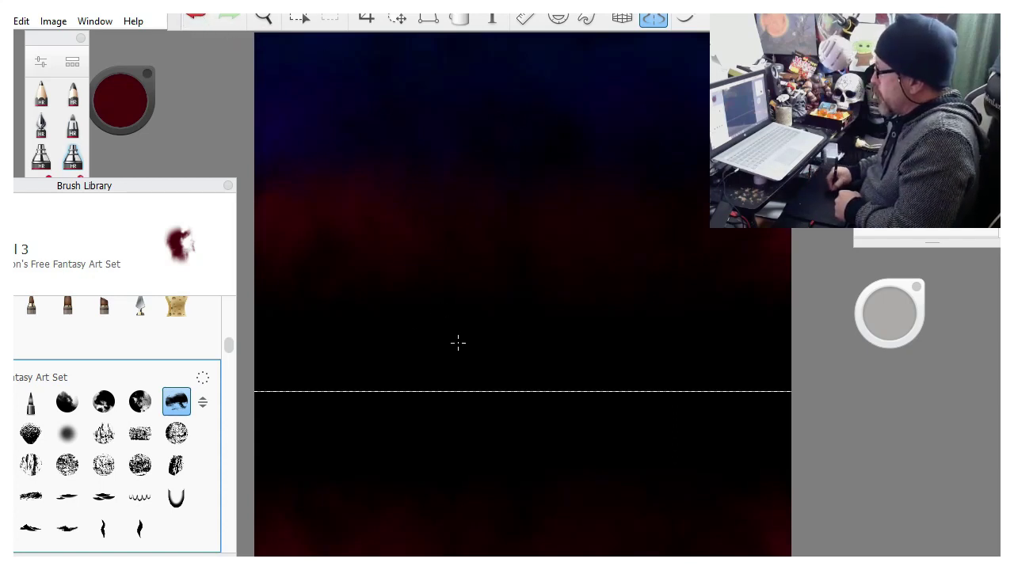
{"action": "left_click", "coordinate": [458, 317]}
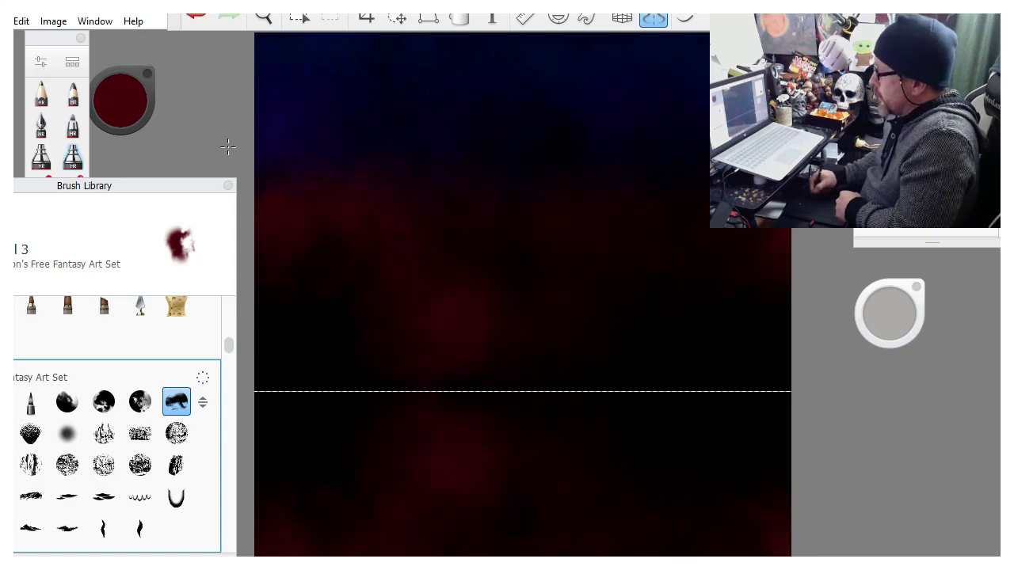
{"action": "left_click", "coordinate": [194, 19]}
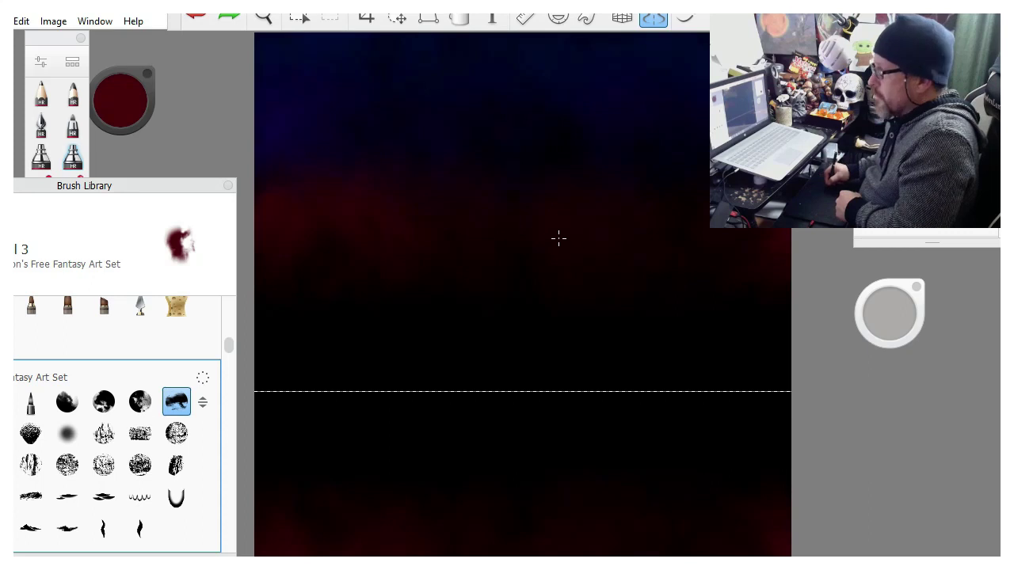
Paint a dark rust-brown layer over the lower red clouds and a brighter orange band across the canvas along the symmetry line.
{"action": "left_click", "coordinate": [123, 103]}
{"action": "left_click", "coordinate": [148, 93]}
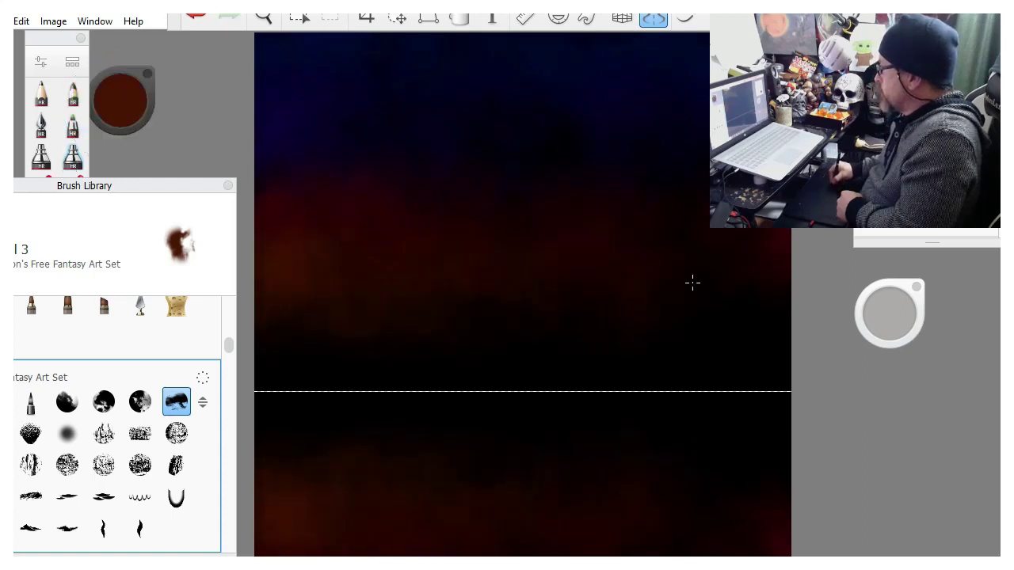
{"action": "left_click", "coordinate": [116, 89]}
{"action": "left_click", "coordinate": [132, 79]}
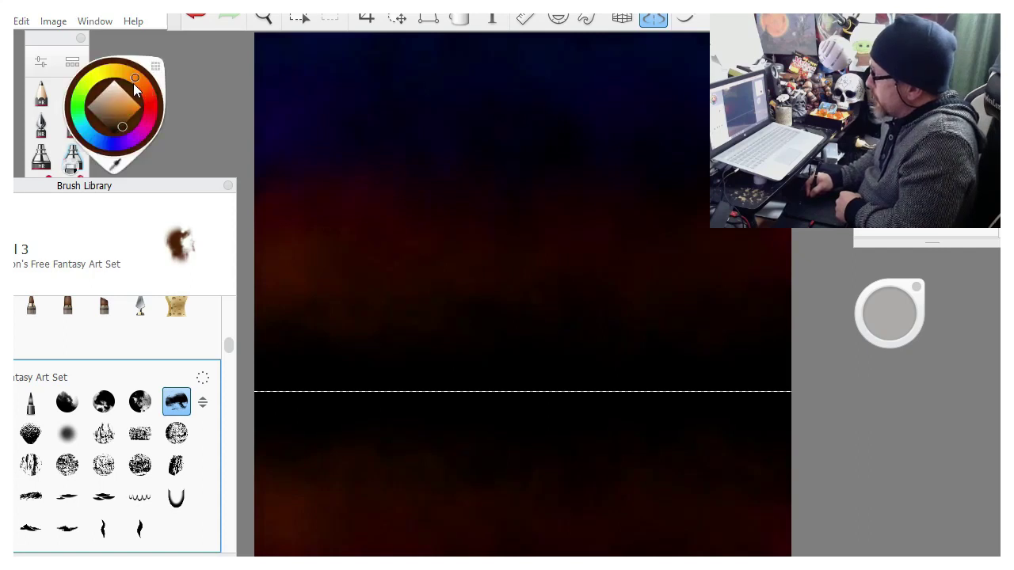
{"action": "left_click", "coordinate": [130, 108]}
{"action": "left_click_drag", "start_coordinate": [129, 109], "coordinate": [134, 110]}
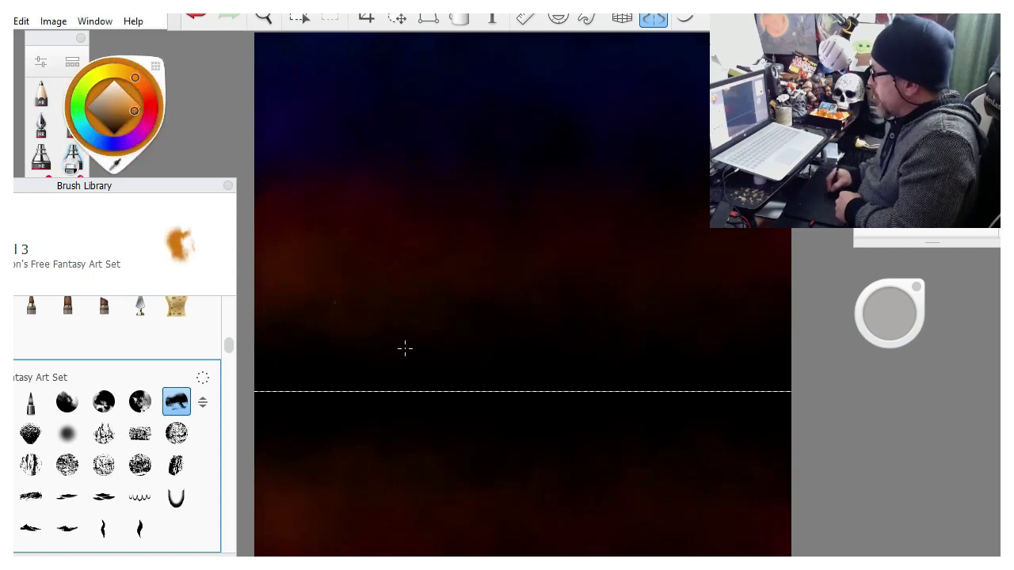
{"action": "left_click_drag", "start_coordinate": [414, 342], "coordinate": [439, 342]}
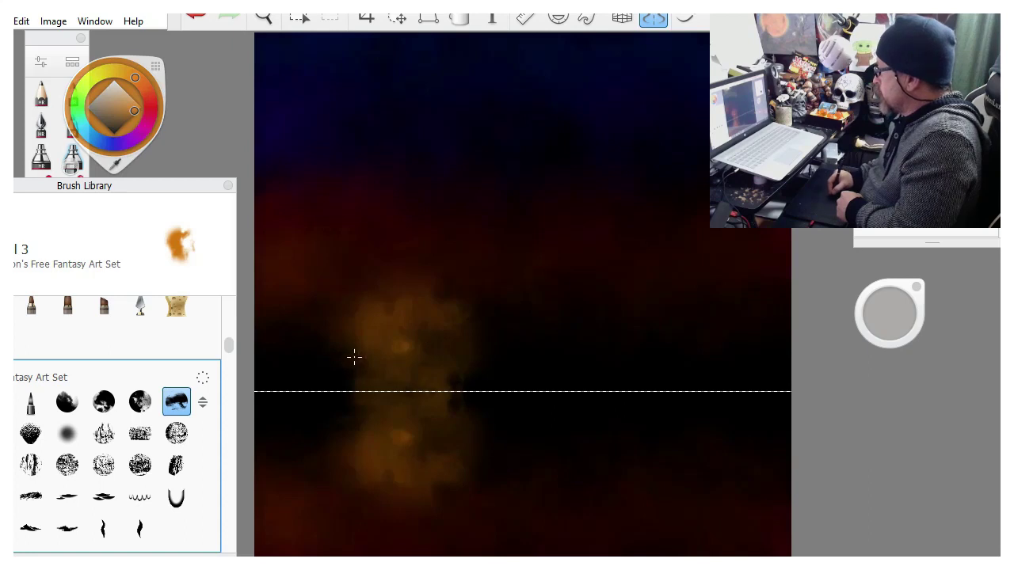
{"action": "left_click_drag", "start_coordinate": [354, 357], "coordinate": [301, 360]}
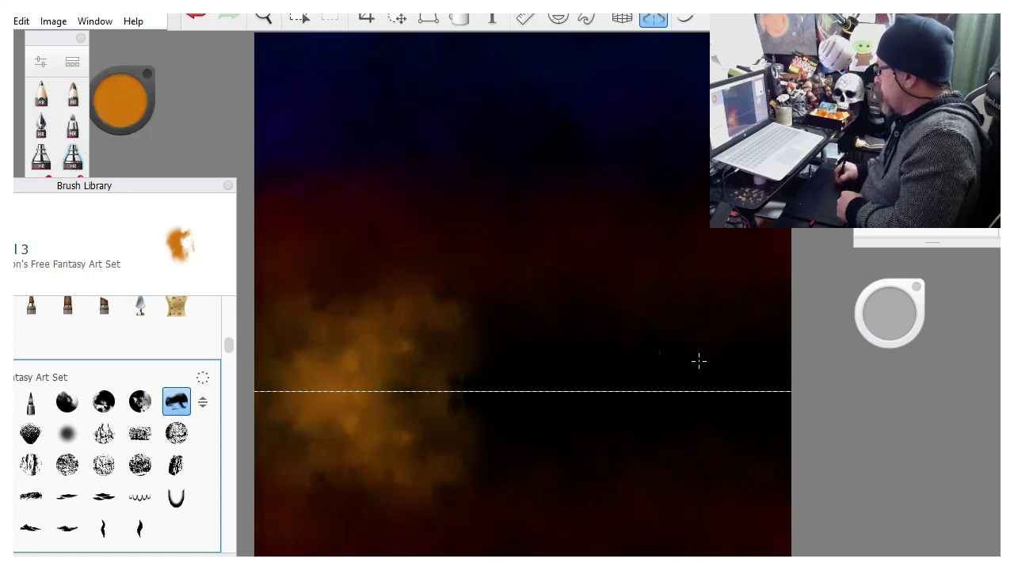
{"action": "left_click_drag", "start_coordinate": [699, 361], "coordinate": [777, 363]}
{"action": "mouse_move", "coordinate": [600, 355]}
{"action": "left_mouse_down"}
{"action": "mouse_move", "coordinate": [488, 336]}
{"action": "mouse_move", "coordinate": [455, 353]}
{"action": "mouse_move", "coordinate": [790, 364]}
{"action": "mouse_move", "coordinate": [779, 324]}
{"action": "mouse_move", "coordinate": [791, 334]}
{"action": "mouse_move", "coordinate": [673, 343]}
{"action": "mouse_move", "coordinate": [550, 326]}
{"action": "mouse_move", "coordinate": [438, 349]}
{"action": "mouse_move", "coordinate": [278, 352]}
{"action": "mouse_move", "coordinate": [339, 353]}
{"action": "left_mouse_up"}
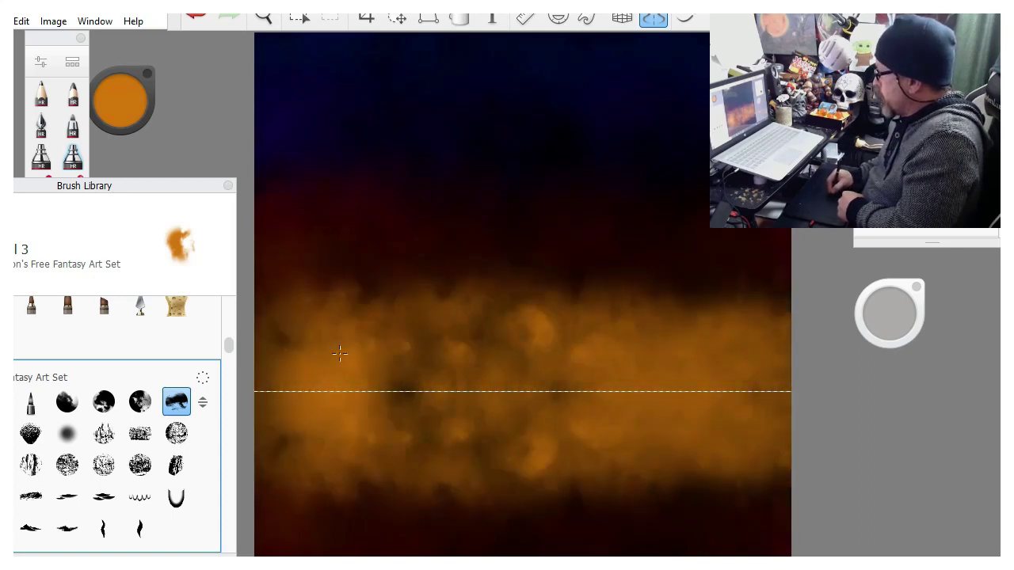
{"action": "mouse_move", "coordinate": [416, 356]}
{"action": "left_mouse_down"}
{"action": "mouse_move", "coordinate": [515, 373]}
{"action": "mouse_move", "coordinate": [562, 361]}
{"action": "mouse_move", "coordinate": [650, 375]}
{"action": "left_mouse_up"}
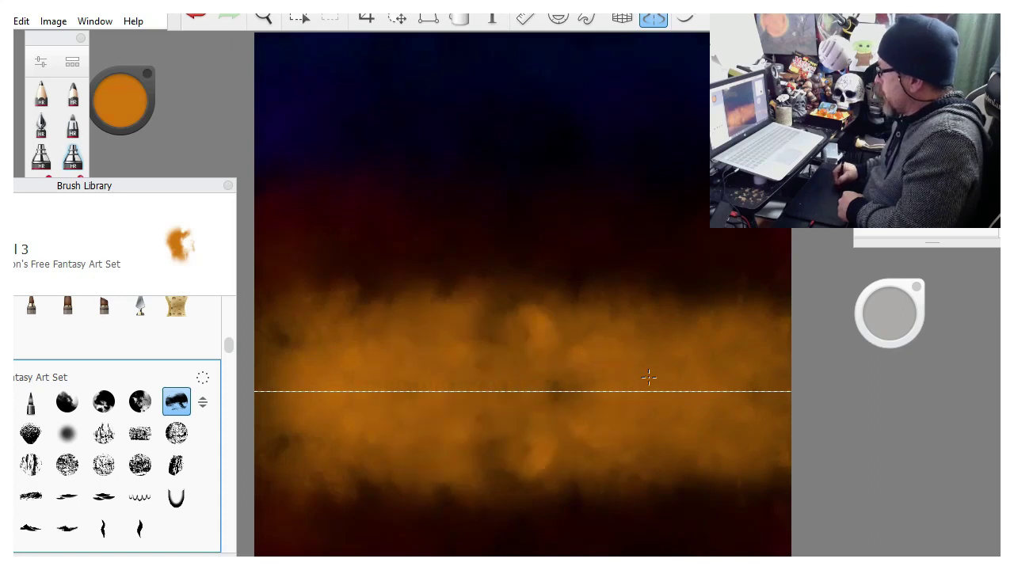
Paint a yellow glow in the middle of the orange band along the symmetry line.
{"action": "left_click", "coordinate": [127, 103]}
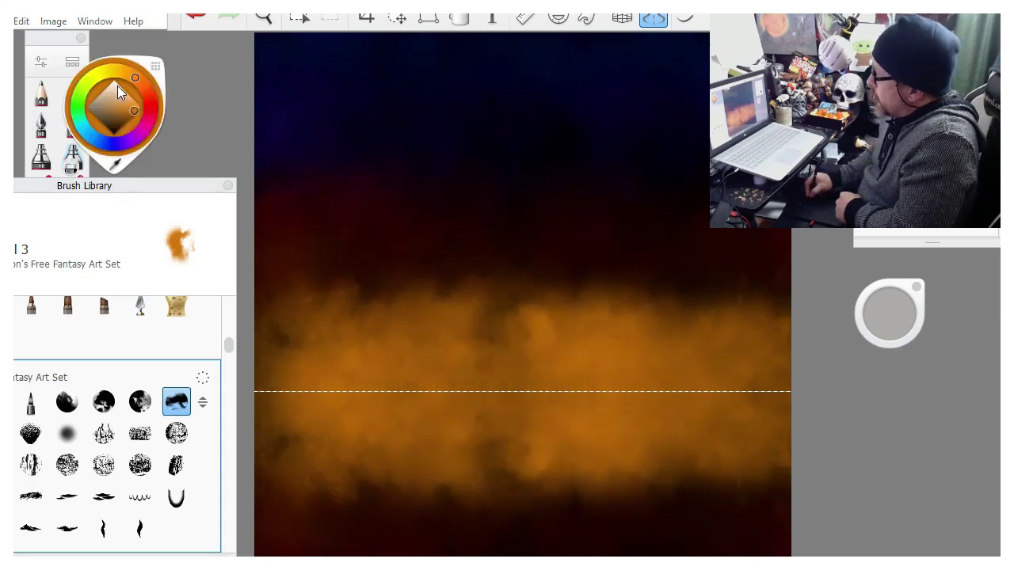
{"action": "left_click_drag", "start_coordinate": [112, 70], "coordinate": [106, 74]}
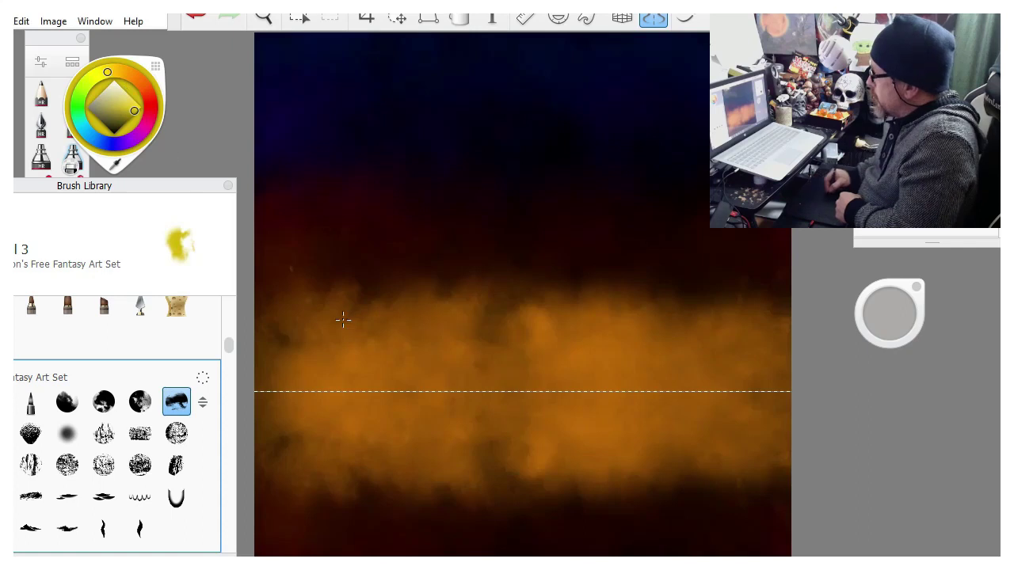
{"action": "left_click_drag", "start_coordinate": [441, 388], "coordinate": [615, 398]}
{"action": "mouse_move", "coordinate": [520, 389]}
{"action": "left_mouse_down"}
{"action": "mouse_move", "coordinate": [402, 378]}
{"action": "mouse_move", "coordinate": [573, 377]}
{"action": "mouse_move", "coordinate": [629, 389]}
{"action": "left_mouse_up"}
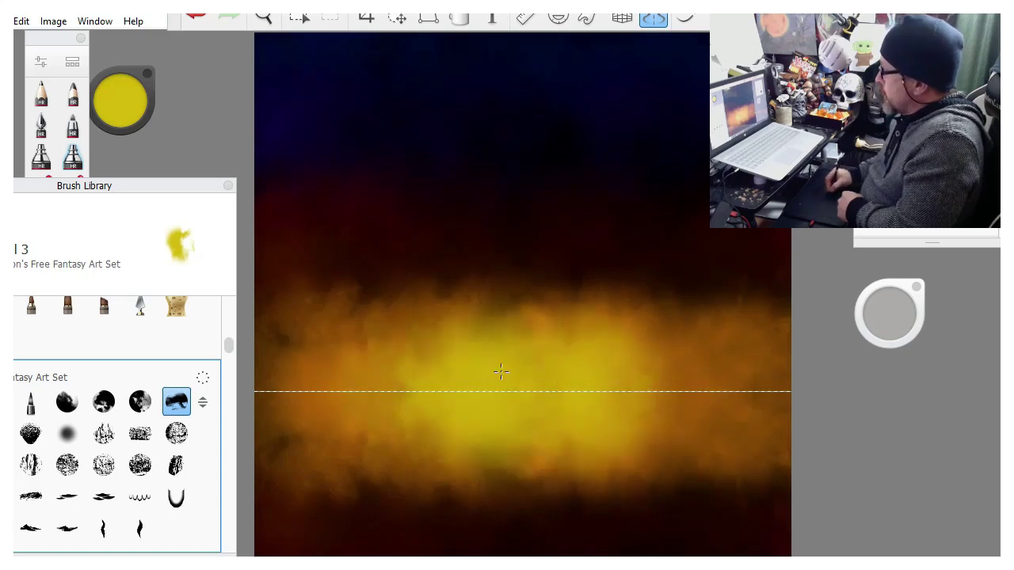
Choose the Round Bristle Brush from the Smudge brush set and move the brush library clear of the canvas.
{"action": "mouse_move", "coordinate": [187, 201]}
{"action": "left_mouse_down"}
{"action": "mouse_move", "coordinate": [227, 106]}
{"action": "mouse_move", "coordinate": [231, 120]}
{"action": "left_mouse_up"}
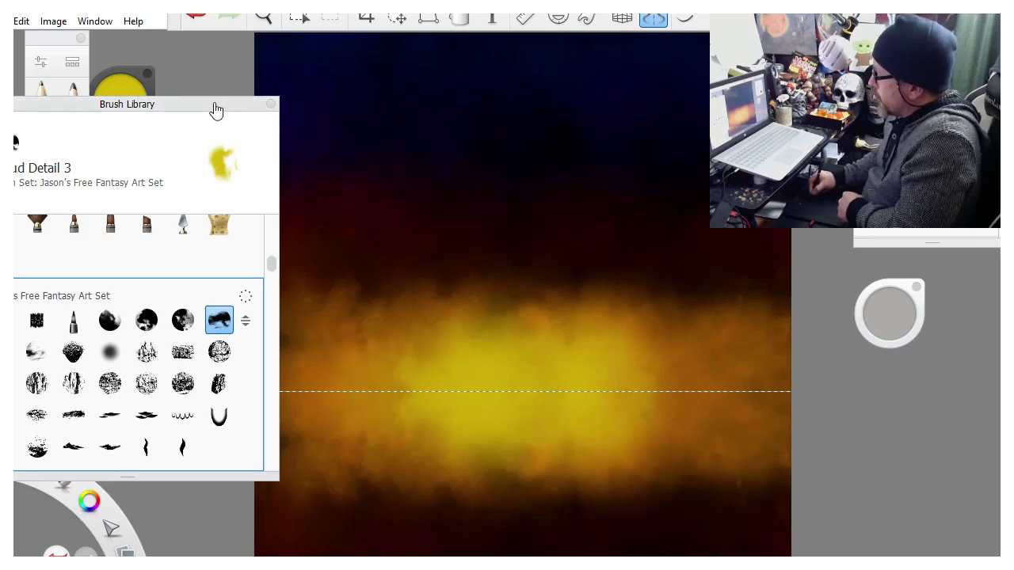
{"action": "left_click_drag", "start_coordinate": [215, 106], "coordinate": [223, 140]}
{"action": "scroll", "coordinate": [269, 340], "scroll_direction": "down", "scroll_amount": 10}
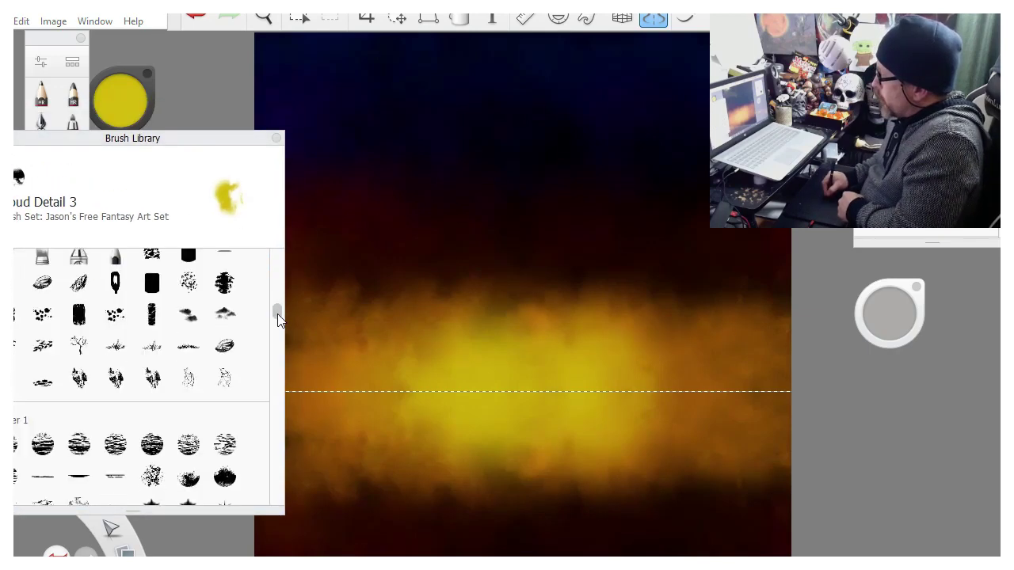
{"action": "left_click_drag", "start_coordinate": [270, 345], "coordinate": [262, 453]}
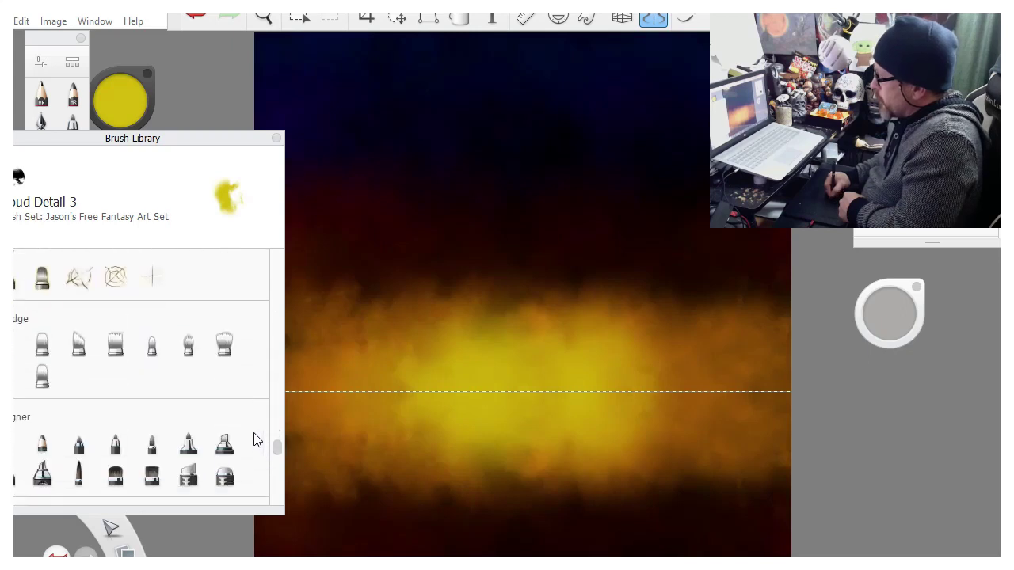
{"action": "left_click", "coordinate": [224, 344]}
{"action": "mouse_move", "coordinate": [212, 146]}
{"action": "left_mouse_down"}
{"action": "mouse_move", "coordinate": [199, 183]}
{"action": "mouse_move", "coordinate": [130, 232]}
{"action": "left_mouse_up"}
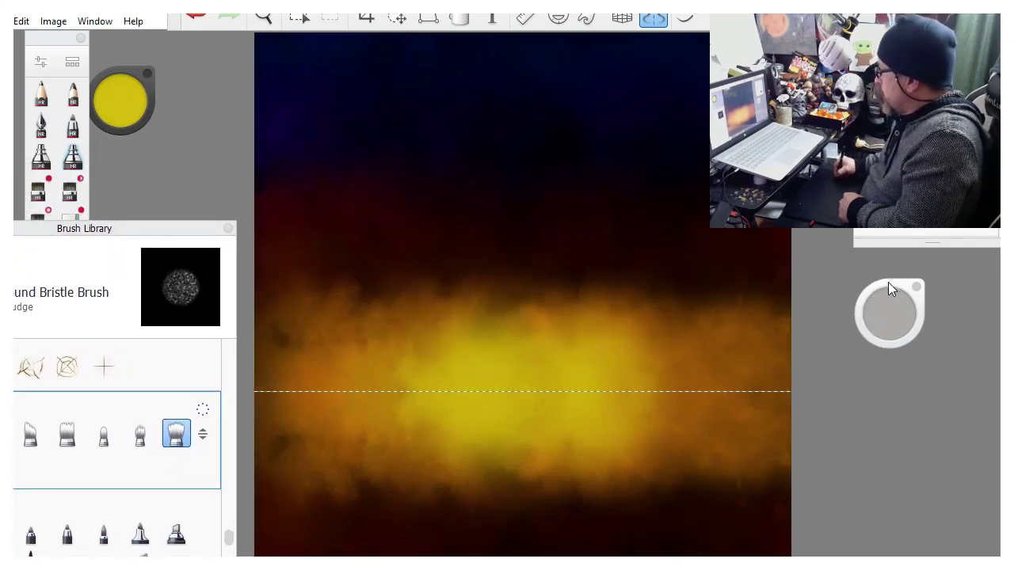
Adjust the smudge brush to a large size and move the brush puck off the canvas beside the colour puck.
{"action": "mouse_move", "coordinate": [889, 282]}
{"action": "left_mouse_down"}
{"action": "mouse_move", "coordinate": [603, 171]}
{"action": "mouse_move", "coordinate": [450, 141]}
{"action": "mouse_move", "coordinate": [572, 182]}
{"action": "mouse_move", "coordinate": [210, 152]}
{"action": "mouse_move", "coordinate": [346, 162]}
{"action": "mouse_move", "coordinate": [496, 151]}
{"action": "mouse_move", "coordinate": [92, 166]}
{"action": "mouse_move", "coordinate": [634, 163]}
{"action": "left_mouse_up"}
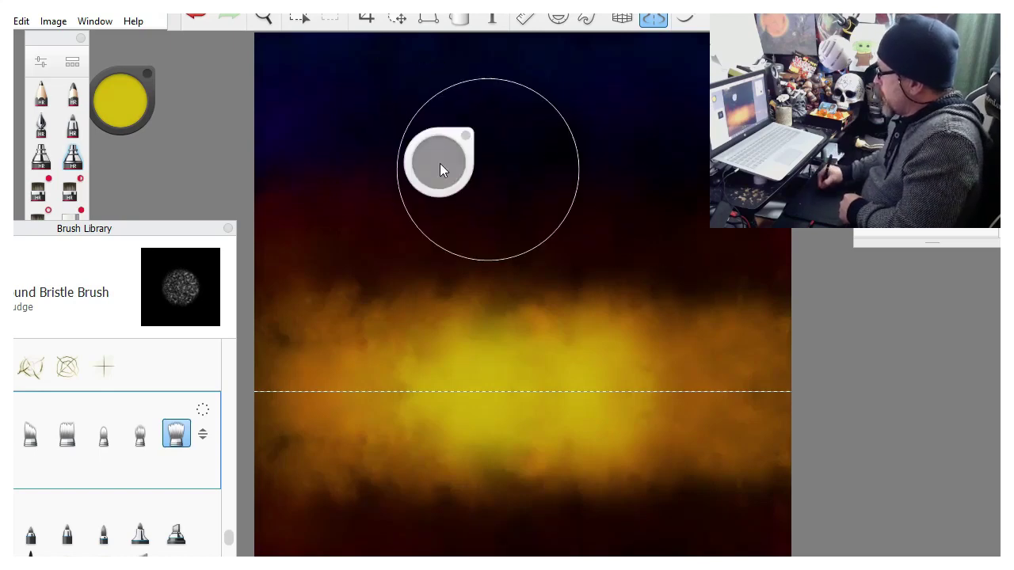
{"action": "mouse_move", "coordinate": [440, 163]}
{"action": "left_mouse_down"}
{"action": "mouse_move", "coordinate": [430, 353]}
{"action": "mouse_move", "coordinate": [432, 147]}
{"action": "mouse_move", "coordinate": [398, 399]}
{"action": "left_mouse_up"}
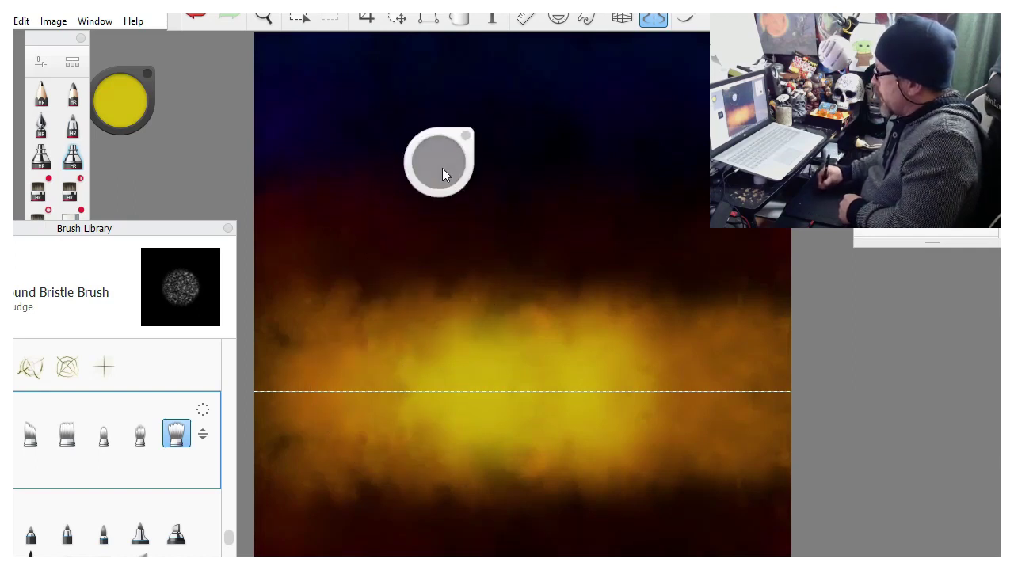
{"action": "mouse_move", "coordinate": [442, 175]}
{"action": "left_mouse_down"}
{"action": "mouse_move", "coordinate": [443, 155]}
{"action": "mouse_move", "coordinate": [221, 133]}
{"action": "left_mouse_up"}
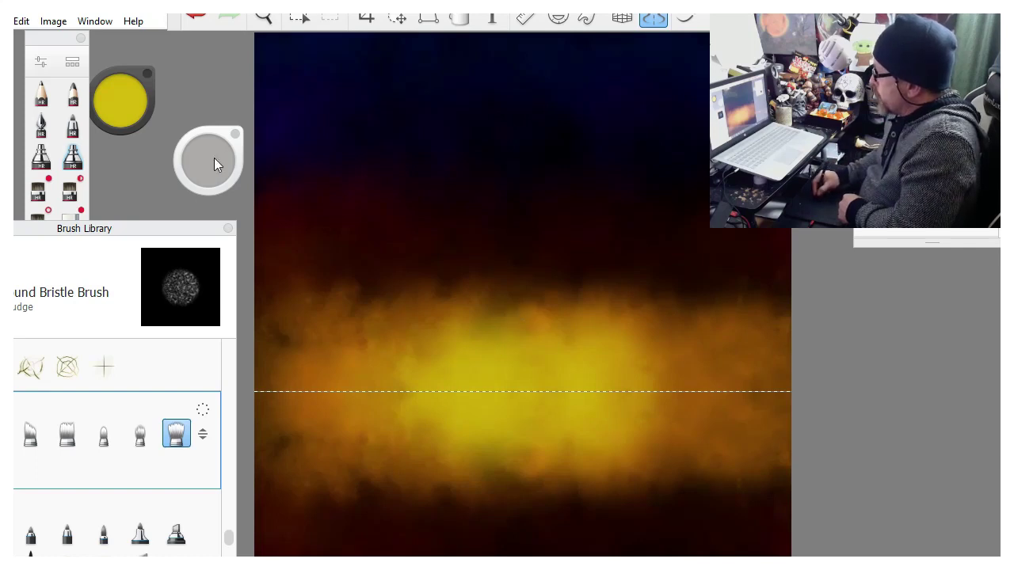
{"action": "left_click_drag", "start_coordinate": [214, 164], "coordinate": [465, 174]}
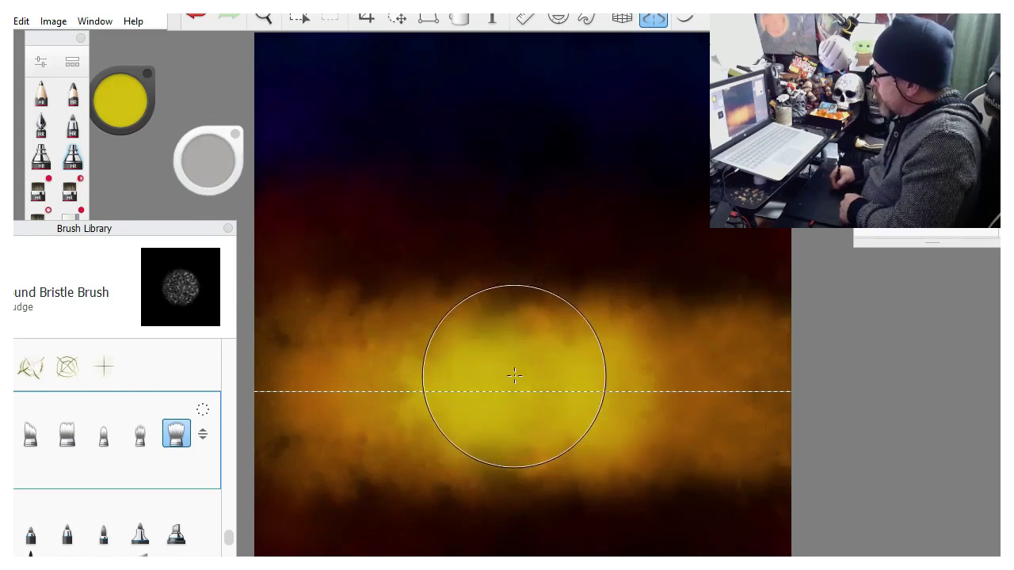
Smudge the middle of the yellow glow vertically into the dark sky and undo the extra smudge strokes beside it.
{"action": "left_click_drag", "start_coordinate": [517, 373], "coordinate": [524, 22]}
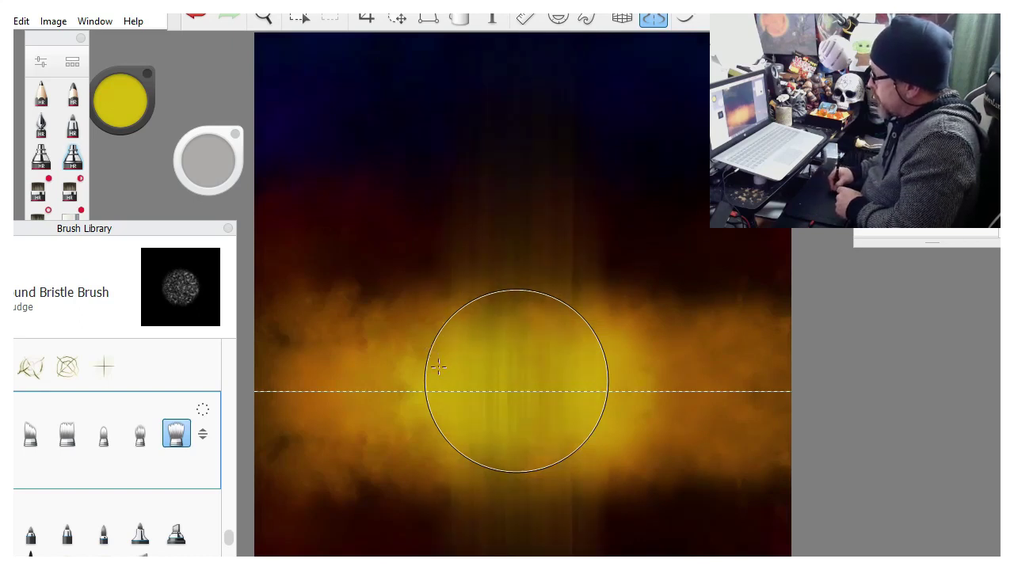
{"action": "left_click_drag", "start_coordinate": [429, 379], "coordinate": [435, 269]}
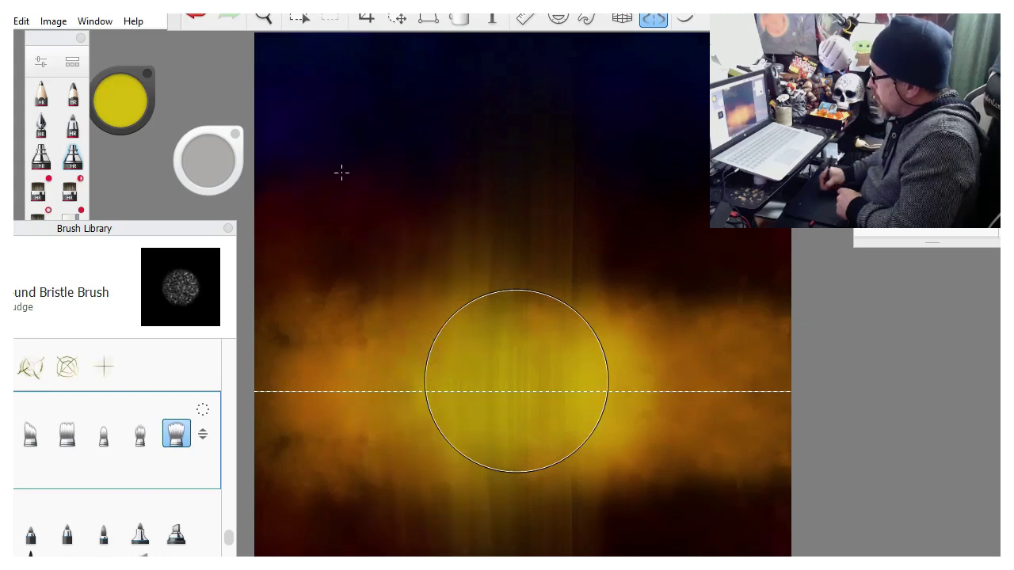
{"action": "left_click", "coordinate": [199, 26]}
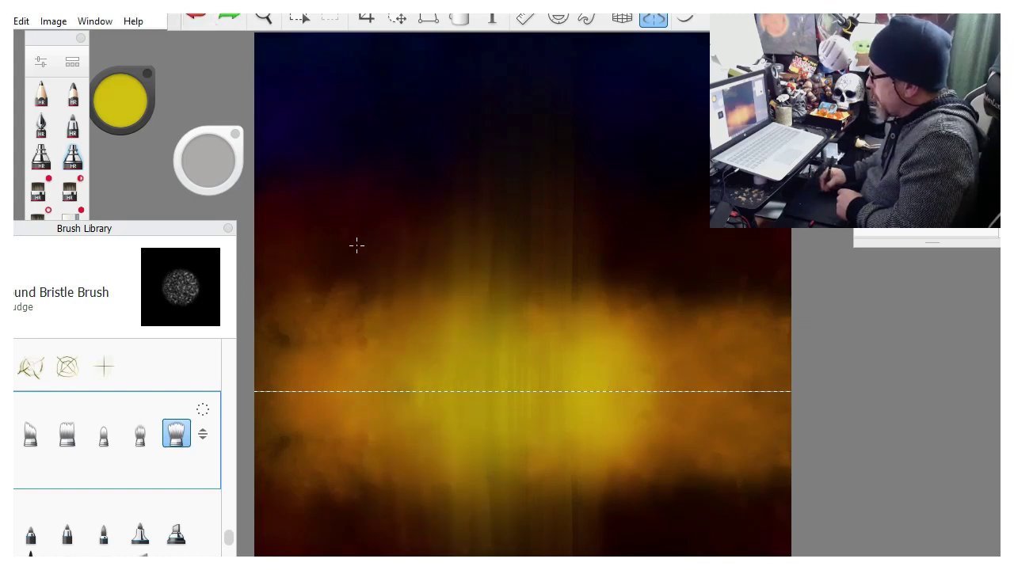
{"action": "left_click", "coordinate": [198, 19]}
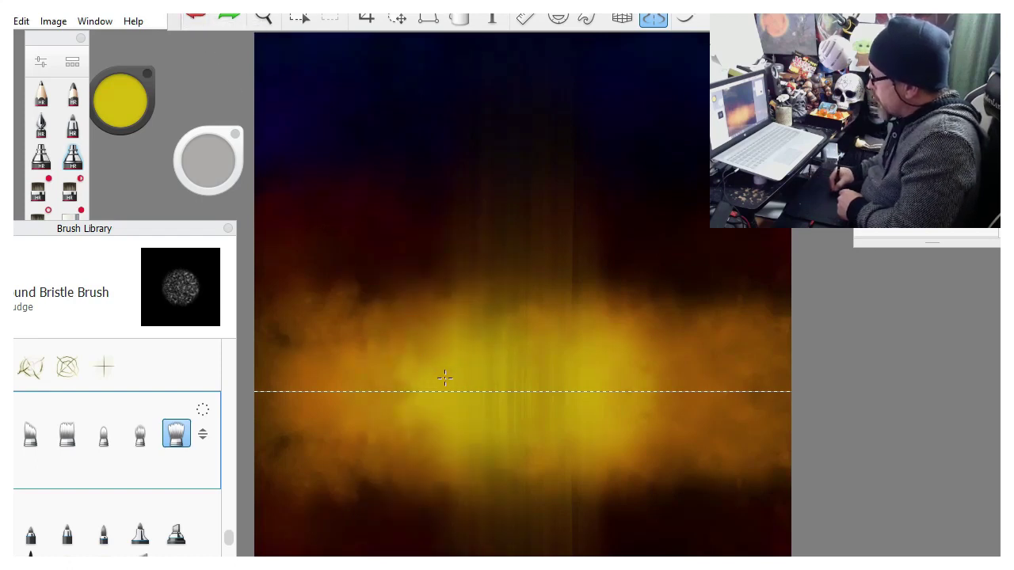
Smudge straight rays fanning outward from the yellow glow into the surrounding sky, blending the streaks with the large bristle brush.
{"action": "left_click_drag", "start_coordinate": [445, 378], "coordinate": [450, 378]}
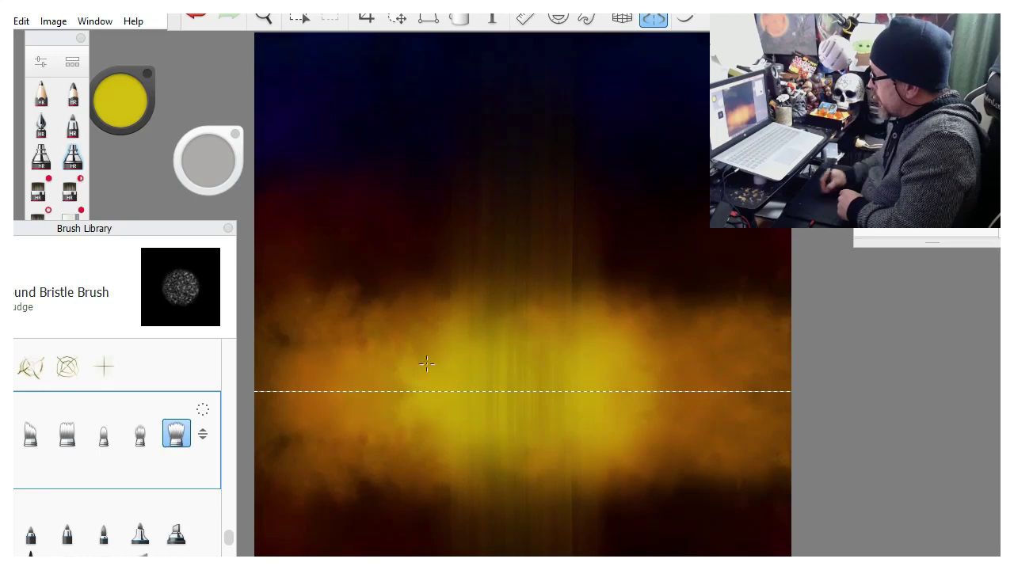
{"action": "mouse_move", "coordinate": [214, 167]}
{"action": "left_mouse_down"}
{"action": "mouse_move", "coordinate": [213, 188]}
{"action": "mouse_move", "coordinate": [214, 175]}
{"action": "left_mouse_up"}
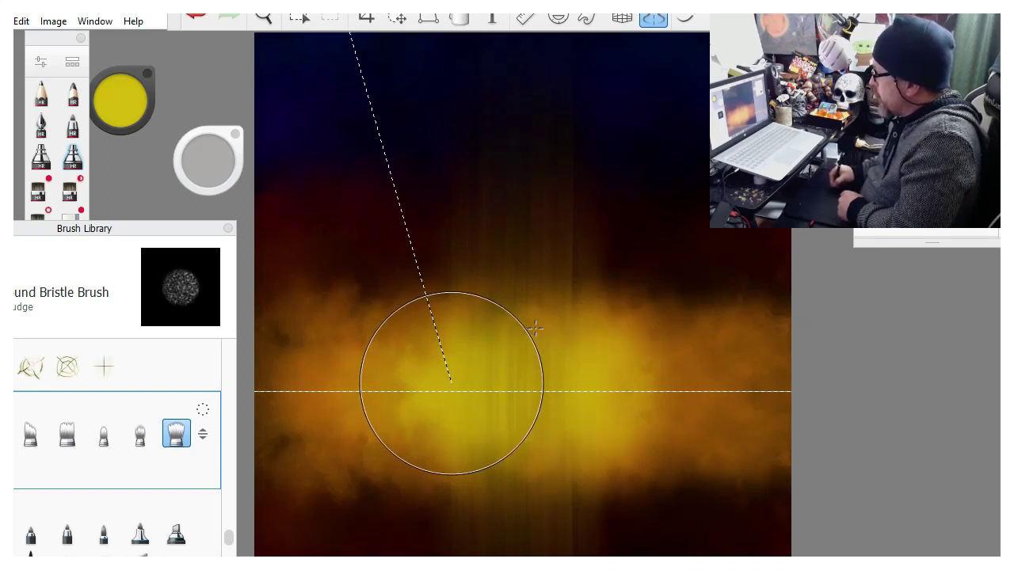
{"action": "left_click_drag", "start_coordinate": [536, 328], "coordinate": [565, 333]}
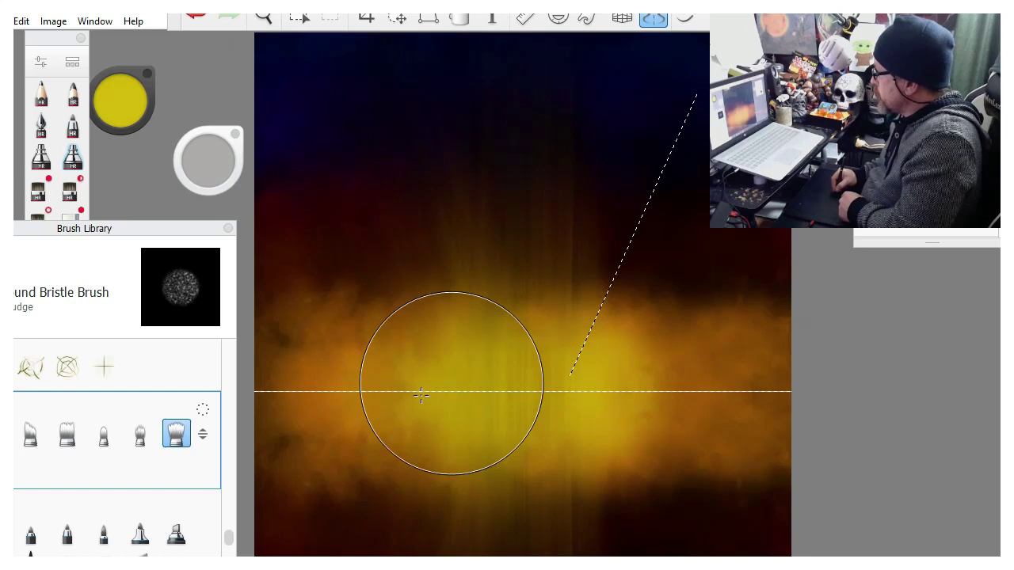
{"action": "left_click", "coordinate": [697, 94], "text": "shift"}
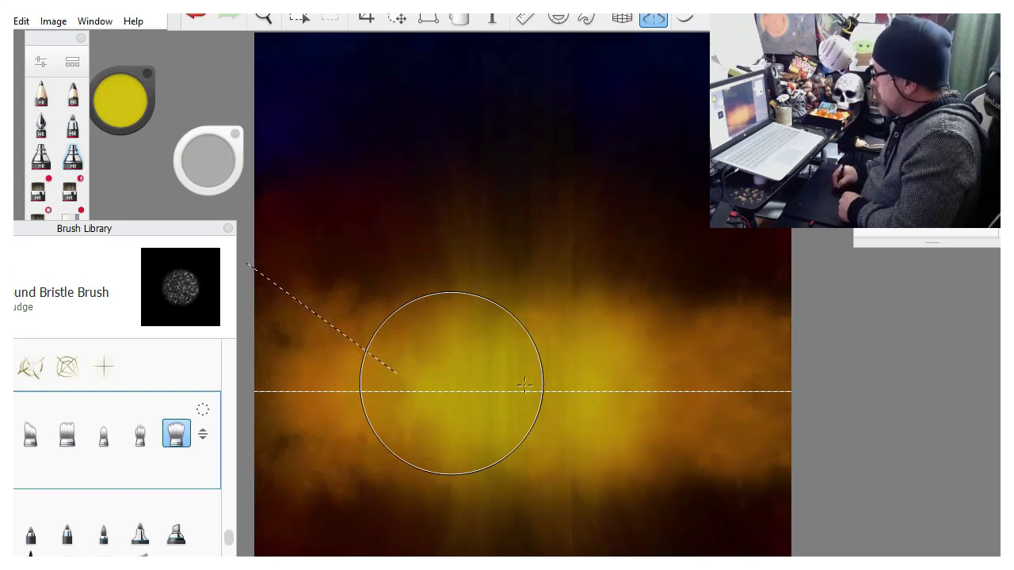
{"action": "left_click", "coordinate": [247, 264], "text": "shift"}
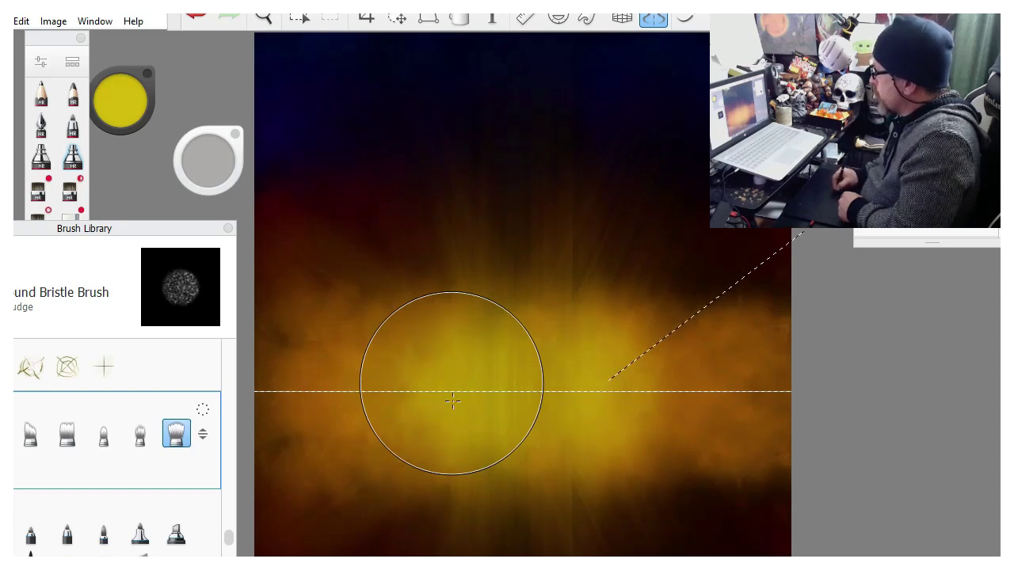
{"action": "left_click", "coordinate": [804, 230], "text": "shift"}
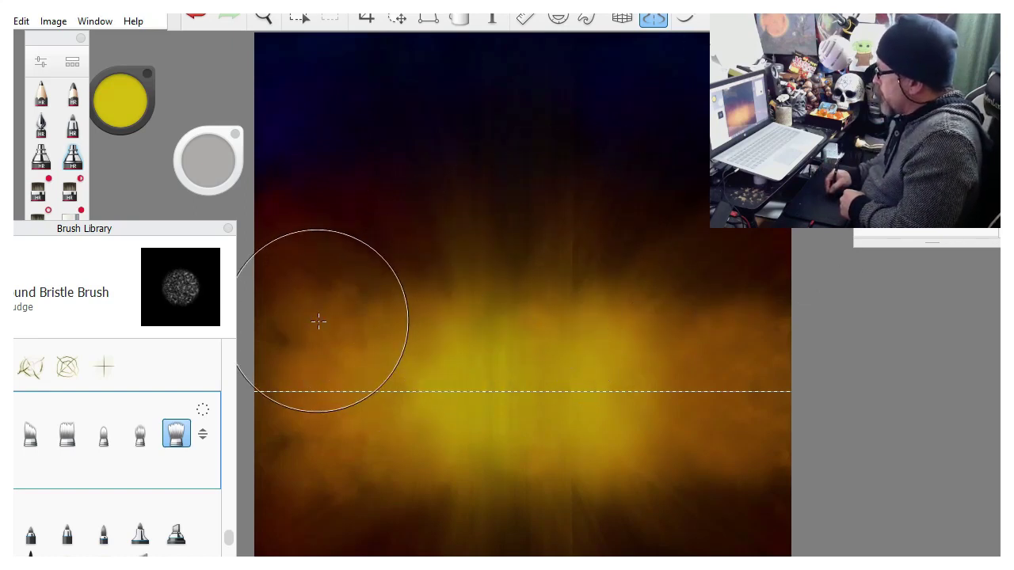
{"action": "mouse_move", "coordinate": [210, 156]}
{"action": "left_mouse_down"}
{"action": "mouse_move", "coordinate": [210, 176]}
{"action": "mouse_move", "coordinate": [211, 141]}
{"action": "mouse_move", "coordinate": [214, 155]}
{"action": "left_mouse_up"}
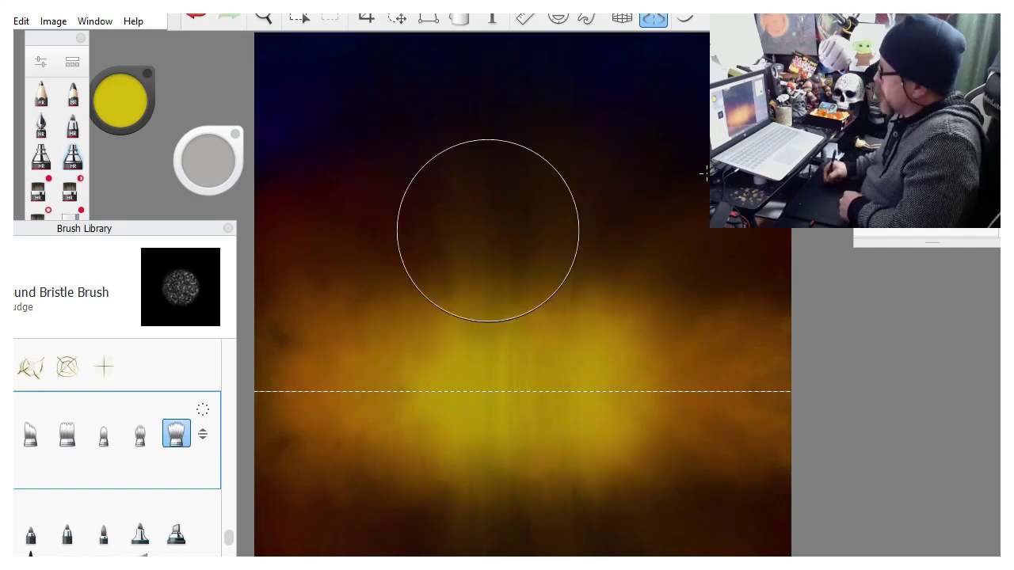
Add a new layer above the sky layer and move the brush library down to uncover more of the brush palette.
{"action": "mouse_move", "coordinate": [834, 278]}
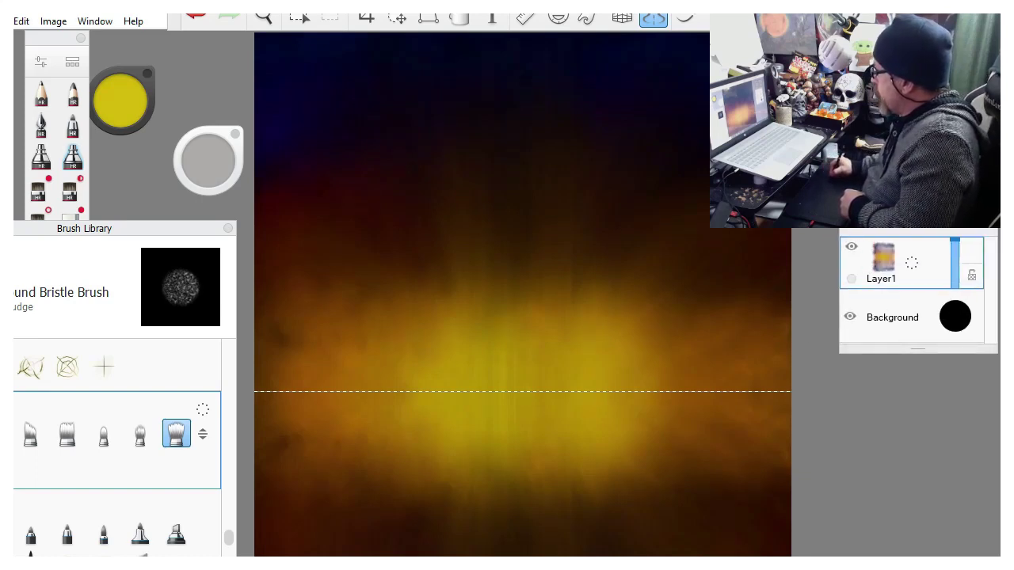
{"action": "key", "text": "ctrl+shift+n"}
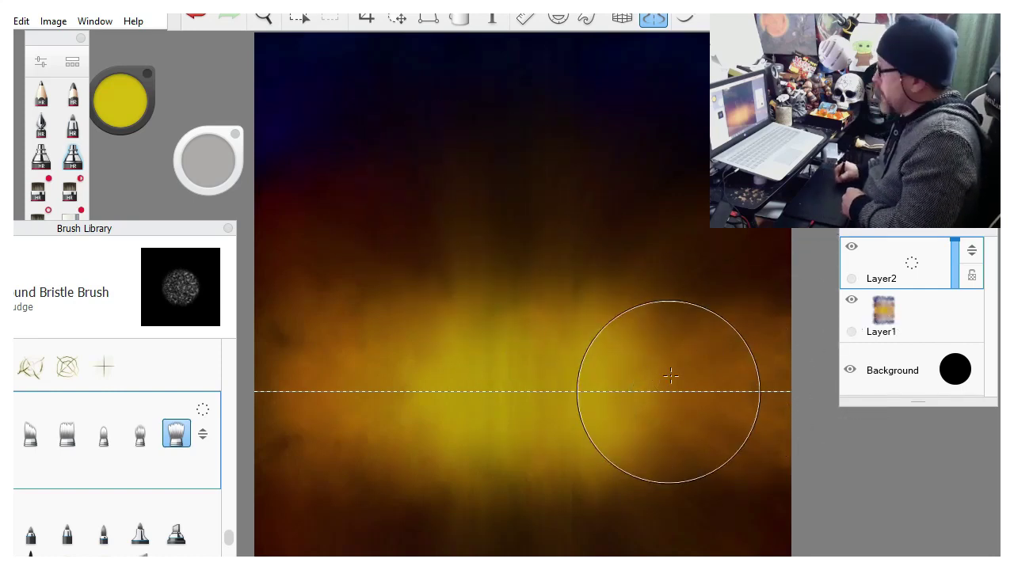
{"action": "mouse_move", "coordinate": [131, 229]}
{"action": "left_mouse_down"}
{"action": "mouse_move", "coordinate": [199, 218]}
{"action": "mouse_move", "coordinate": [199, 235]}
{"action": "mouse_move", "coordinate": [160, 285]}
{"action": "left_mouse_up"}
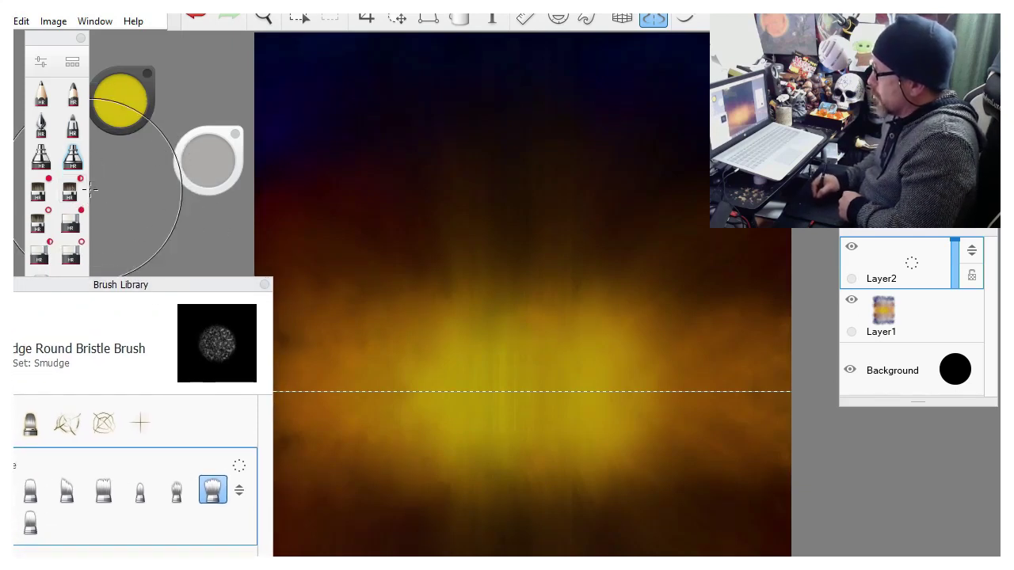
{"action": "mouse_move", "coordinate": [434, 300]}
{"action": "left_mouse_down"}
{"action": "mouse_move", "coordinate": [488, 332]}
{"action": "mouse_move", "coordinate": [608, 363]}
{"action": "mouse_move", "coordinate": [776, 340]}
{"action": "mouse_move", "coordinate": [327, 336]}
{"action": "mouse_move", "coordinate": [291, 326]}
{"action": "mouse_move", "coordinate": [489, 367]}
{"action": "mouse_move", "coordinate": [690, 369]}
{"action": "mouse_move", "coordinate": [534, 324]}
{"action": "left_mouse_up"}
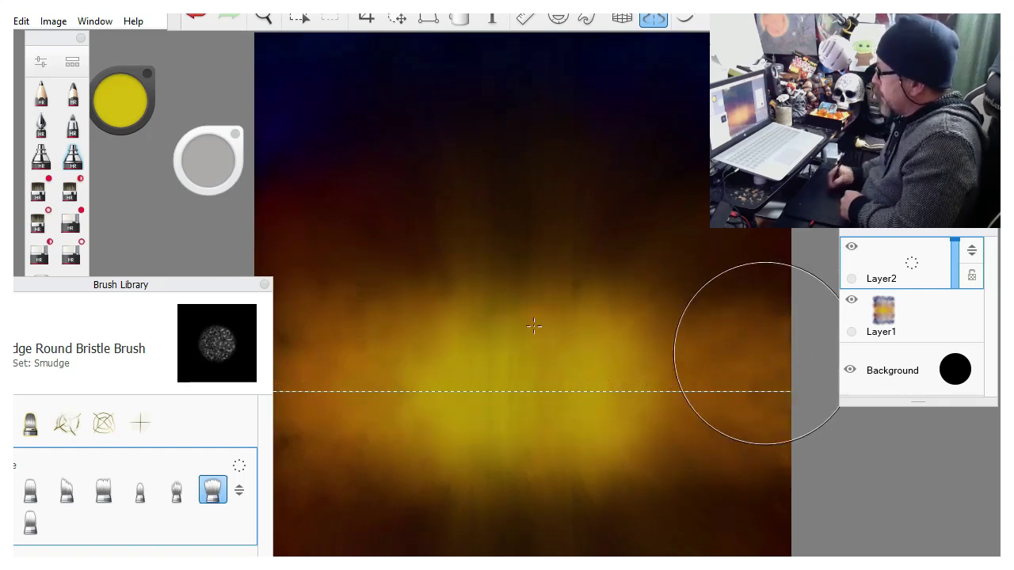
Choose the Pressure Sensitive Brush from the Hudson Rio Design set, set its colour to black and enlarge it to a medium size.
{"action": "left_click", "coordinate": [77, 198]}
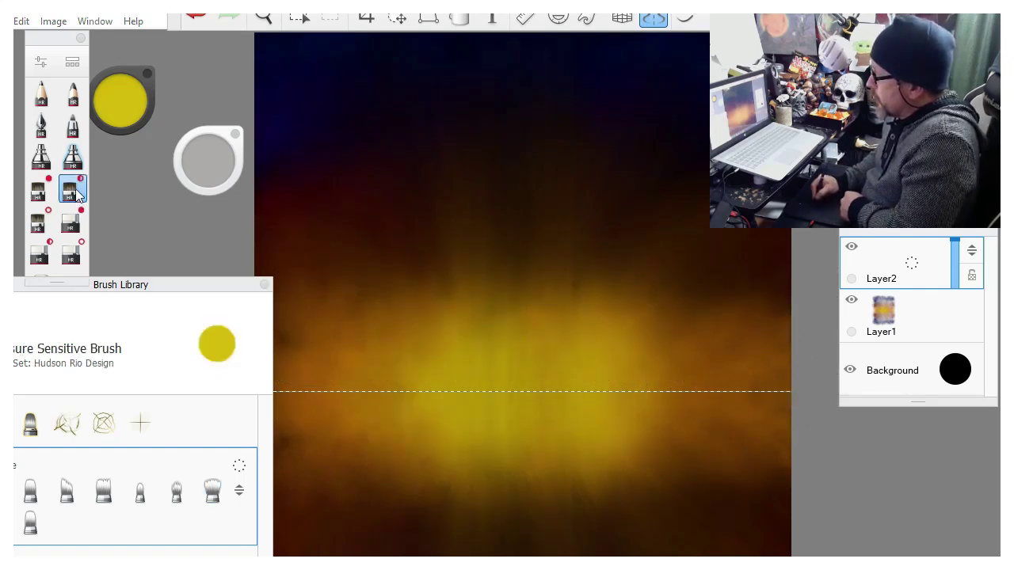
{"action": "left_click", "coordinate": [118, 107]}
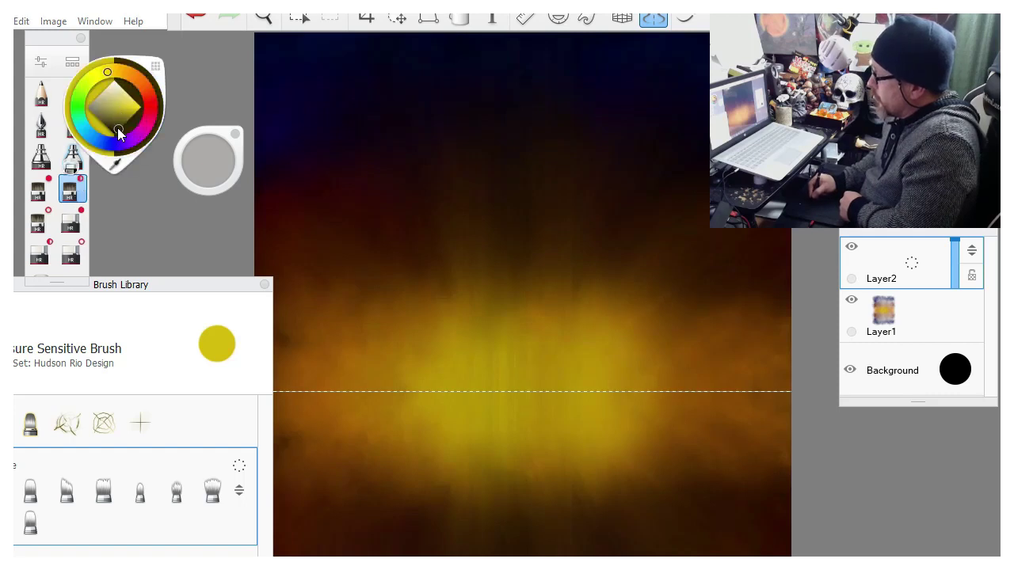
{"action": "left_click", "coordinate": [115, 144]}
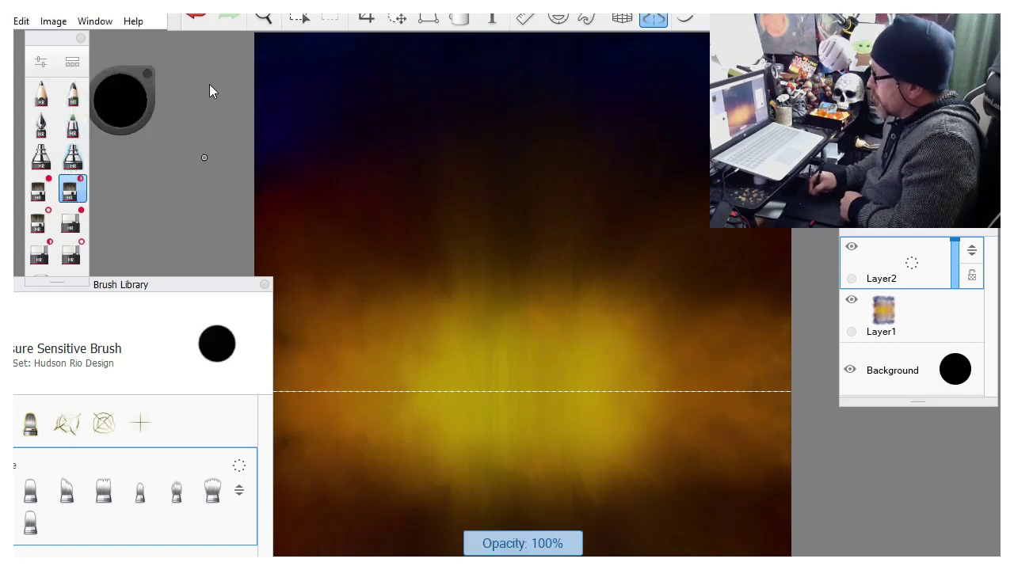
{"action": "left_click_drag", "start_coordinate": [208, 158], "coordinate": [626, 317]}
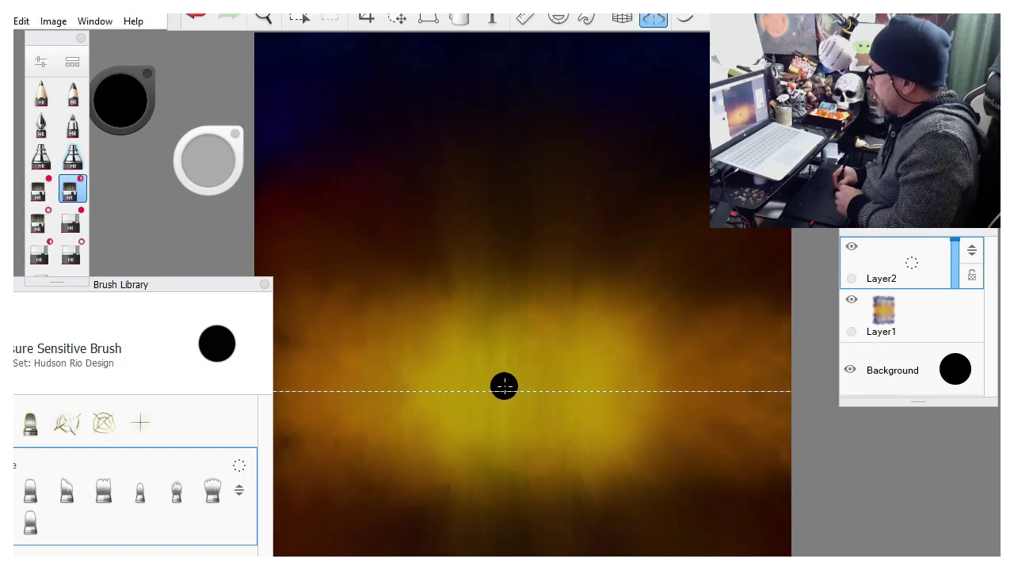
Paint solid black mirrored hills from the right and left canvas edges toward the centre, leaving a gap at the yellow glow.
{"action": "mouse_move", "coordinate": [503, 387]}
{"action": "left_mouse_down"}
{"action": "mouse_move", "coordinate": [595, 360]}
{"action": "mouse_move", "coordinate": [612, 362]}
{"action": "mouse_move", "coordinate": [593, 373]}
{"action": "mouse_move", "coordinate": [620, 369]}
{"action": "mouse_move", "coordinate": [700, 340]}
{"action": "mouse_move", "coordinate": [651, 345]}
{"action": "mouse_move", "coordinate": [724, 331]}
{"action": "mouse_move", "coordinate": [667, 341]}
{"action": "left_mouse_up"}
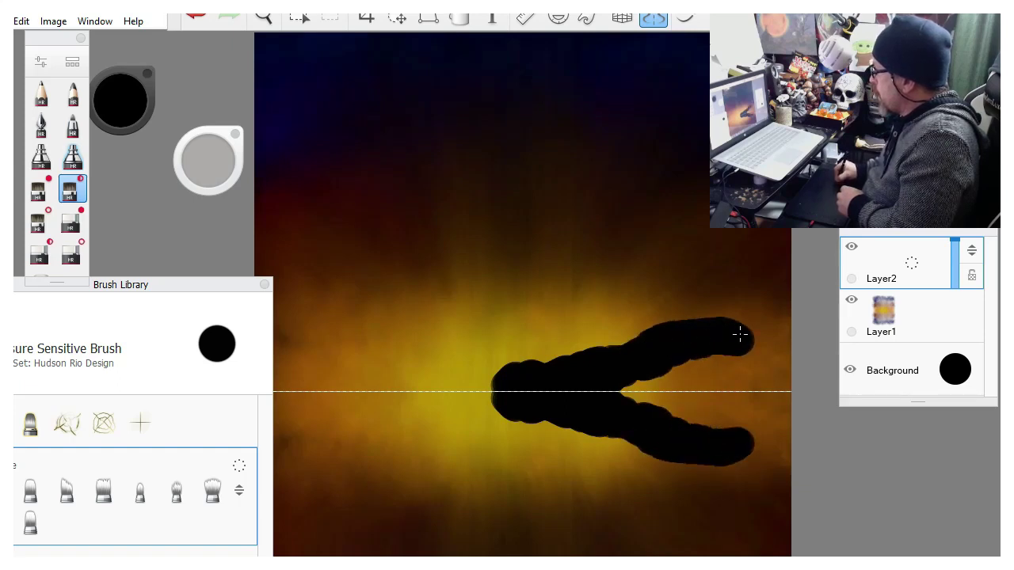
{"action": "mouse_move", "coordinate": [740, 335]}
{"action": "left_mouse_down"}
{"action": "mouse_move", "coordinate": [774, 336]}
{"action": "mouse_move", "coordinate": [728, 331]}
{"action": "mouse_move", "coordinate": [801, 316]}
{"action": "mouse_move", "coordinate": [631, 379]}
{"action": "mouse_move", "coordinate": [630, 391]}
{"action": "mouse_move", "coordinate": [696, 365]}
{"action": "mouse_move", "coordinate": [694, 387]}
{"action": "mouse_move", "coordinate": [712, 373]}
{"action": "mouse_move", "coordinate": [732, 404]}
{"action": "mouse_move", "coordinate": [767, 366]}
{"action": "mouse_move", "coordinate": [787, 360]}
{"action": "mouse_move", "coordinate": [785, 385]}
{"action": "left_mouse_up"}
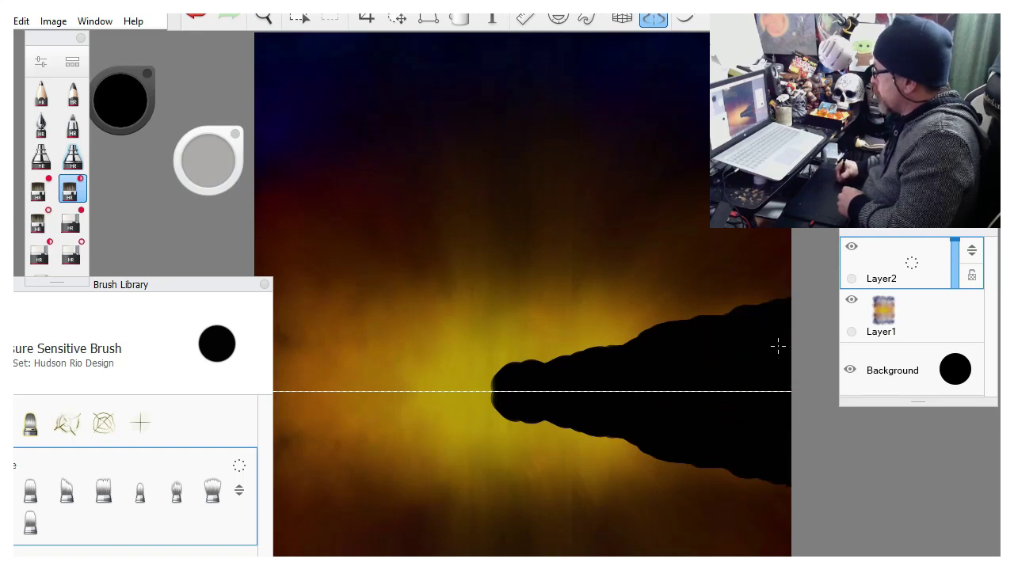
{"action": "left_click_drag", "start_coordinate": [504, 389], "coordinate": [493, 391]}
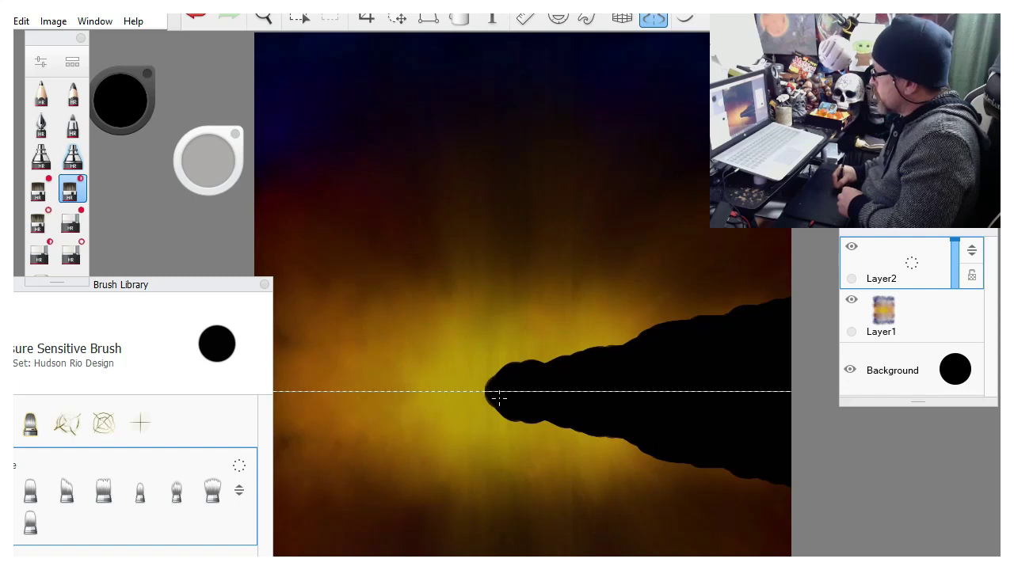
{"action": "left_click_drag", "start_coordinate": [241, 293], "coordinate": [176, 287]}
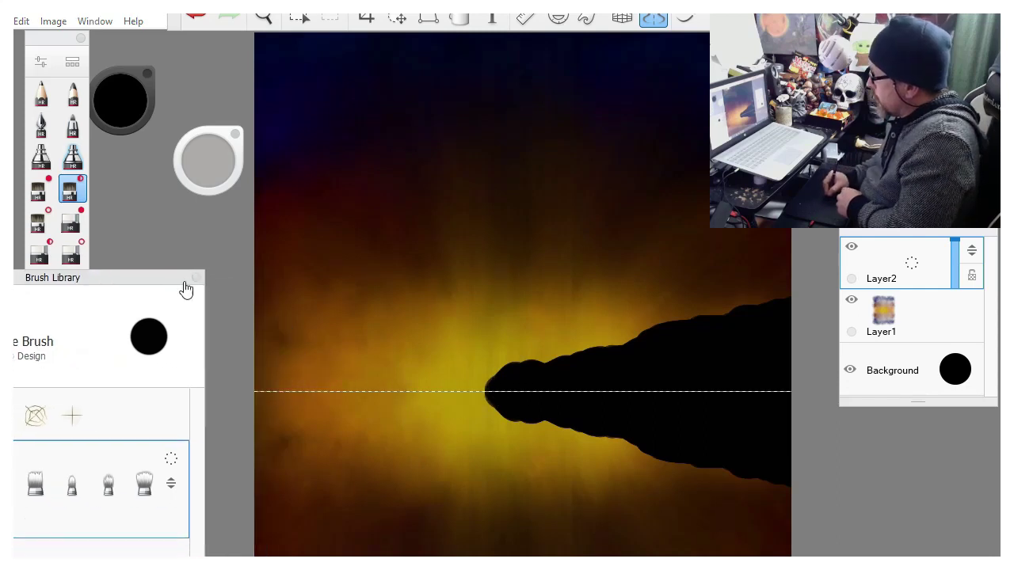
{"action": "mouse_move", "coordinate": [255, 336]}
{"action": "left_mouse_down"}
{"action": "mouse_move", "coordinate": [275, 367]}
{"action": "mouse_move", "coordinate": [394, 392]}
{"action": "mouse_move", "coordinate": [251, 378]}
{"action": "mouse_move", "coordinate": [284, 396]}
{"action": "mouse_move", "coordinate": [262, 391]}
{"action": "mouse_move", "coordinate": [303, 392]}
{"action": "mouse_move", "coordinate": [278, 351]}
{"action": "mouse_move", "coordinate": [286, 340]}
{"action": "mouse_move", "coordinate": [285, 356]}
{"action": "mouse_move", "coordinate": [252, 302]}
{"action": "mouse_move", "coordinate": [283, 342]}
{"action": "mouse_move", "coordinate": [350, 382]}
{"action": "left_mouse_up"}
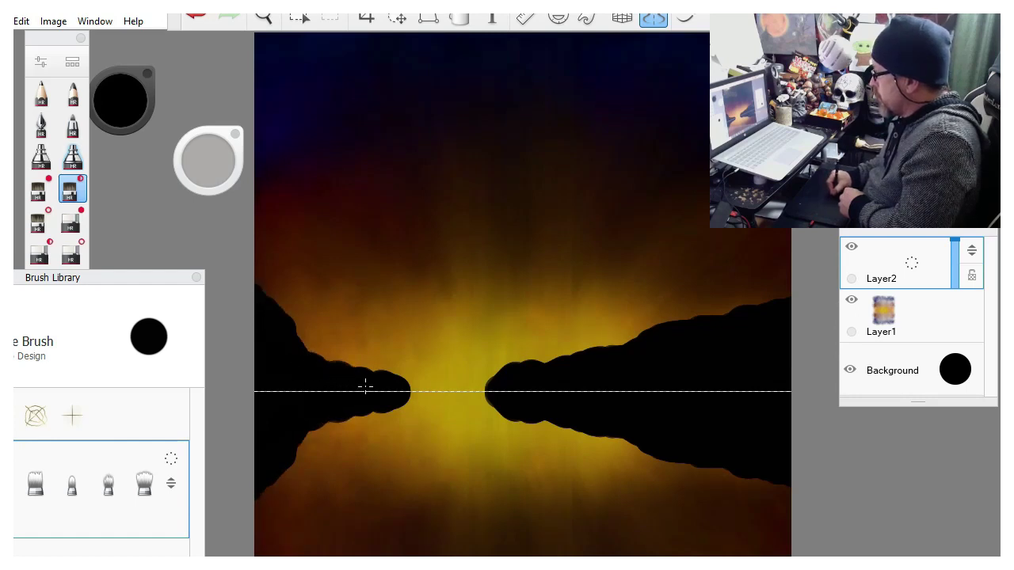
Reduce the black brush size, taper both hill tips along the symmetry line and add small bumps to the left ridge.
{"action": "mouse_move", "coordinate": [207, 154]}
{"action": "left_mouse_down"}
{"action": "mouse_move", "coordinate": [180, 170]}
{"action": "mouse_move", "coordinate": [163, 160]}
{"action": "mouse_move", "coordinate": [206, 164]}
{"action": "left_mouse_up"}
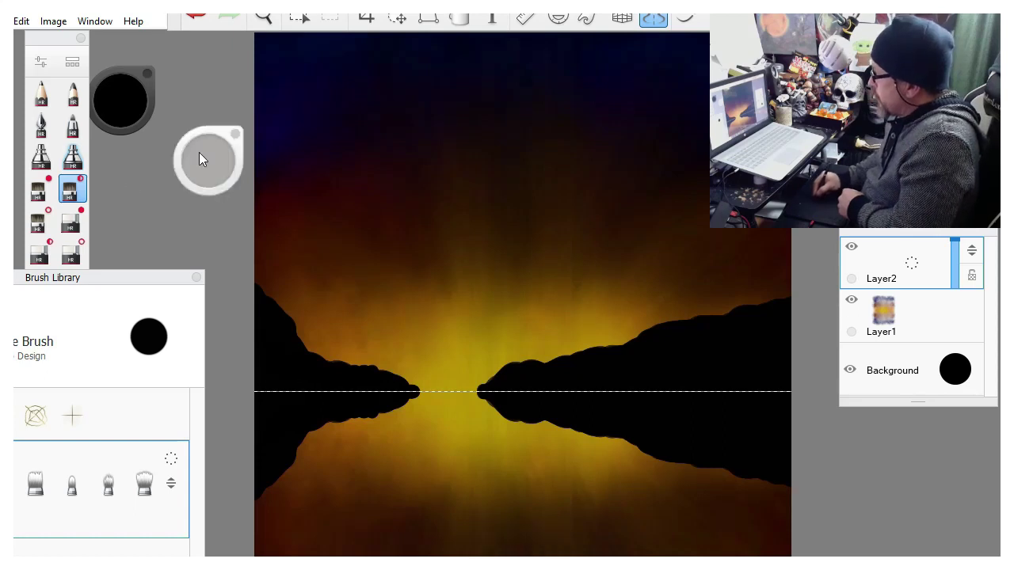
{"action": "left_click_drag", "start_coordinate": [199, 152], "coordinate": [260, 256]}
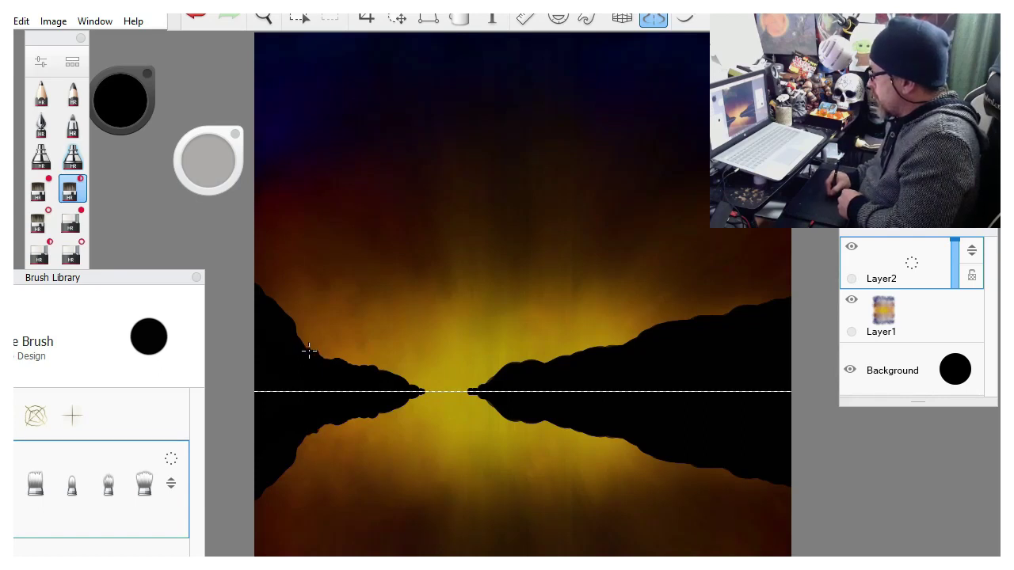
{"action": "left_click_drag", "start_coordinate": [336, 360], "coordinate": [371, 366]}
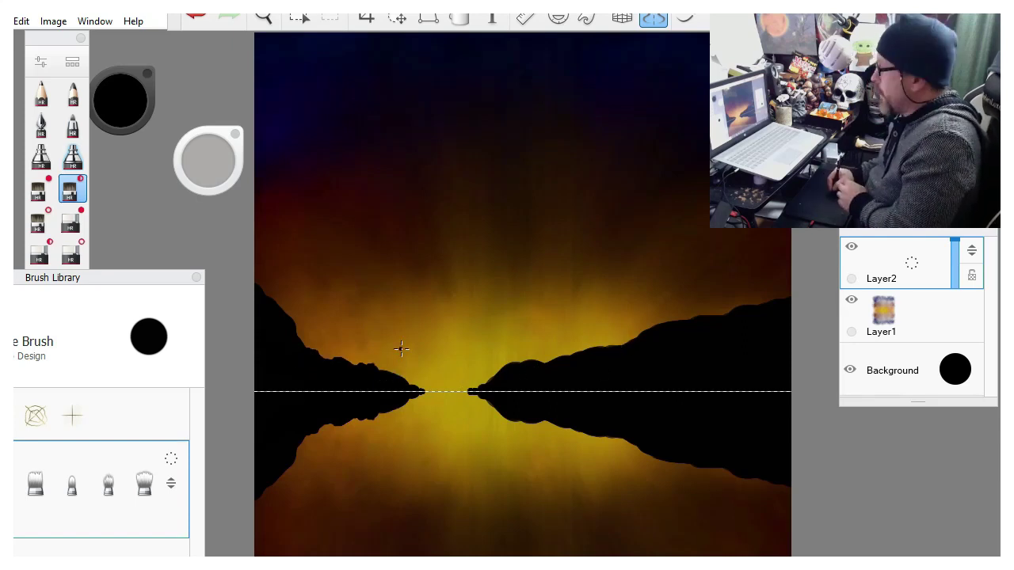
{"action": "left_click", "coordinate": [463, 345]}
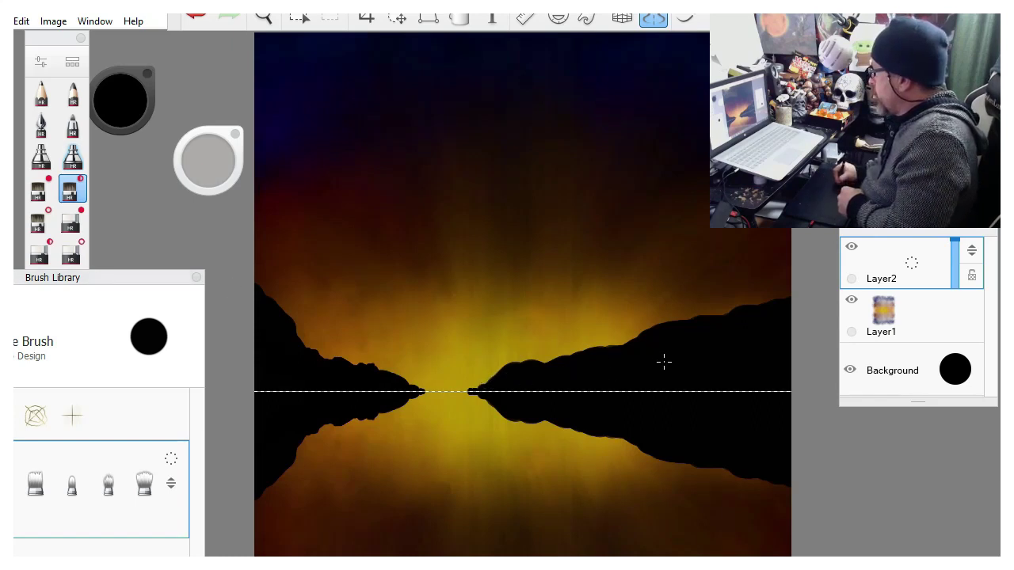
{"action": "left_click", "coordinate": [330, 343]}
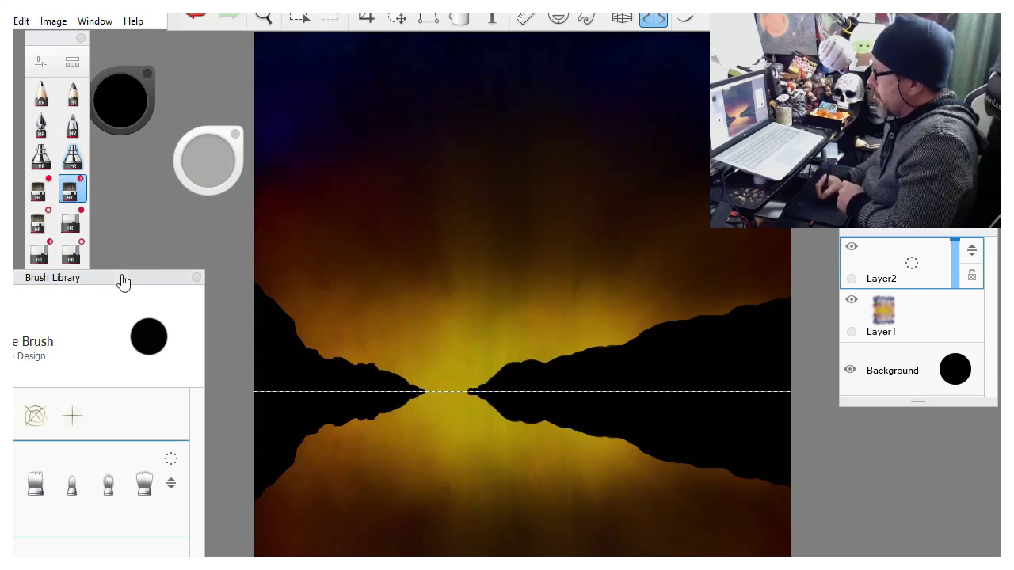
Choose the solid eraser from the Hudson Rio Design set and adjust it to a small size.
{"action": "left_click", "coordinate": [71, 222]}
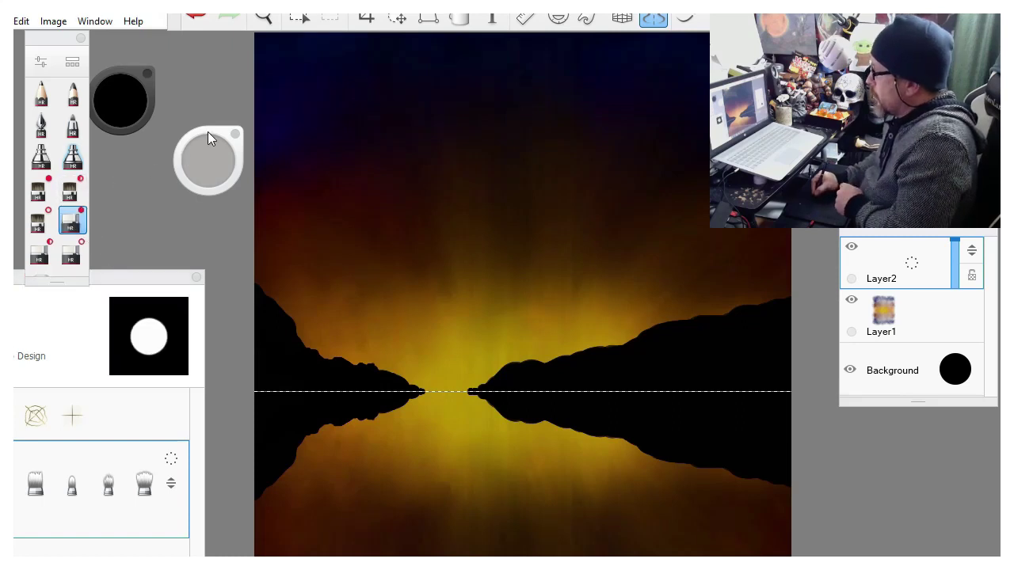
{"action": "mouse_move", "coordinate": [207, 131]}
{"action": "left_mouse_down"}
{"action": "mouse_move", "coordinate": [464, 129]}
{"action": "mouse_move", "coordinate": [576, 173]}
{"action": "mouse_move", "coordinate": [249, 158]}
{"action": "left_mouse_up"}
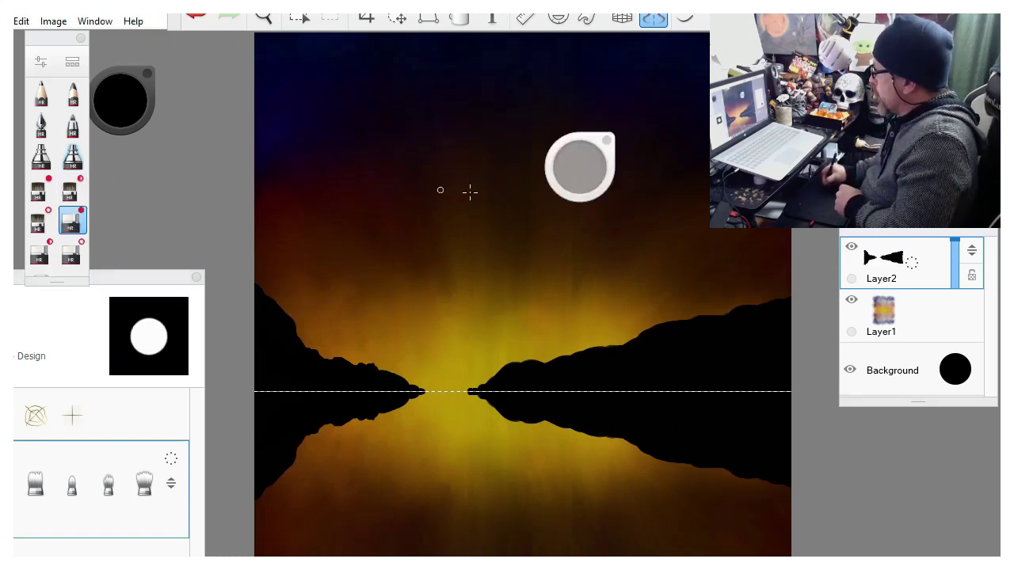
{"action": "mouse_move", "coordinate": [563, 169]}
{"action": "left_mouse_down"}
{"action": "mouse_move", "coordinate": [295, 156]}
{"action": "mouse_move", "coordinate": [531, 175]}
{"action": "mouse_move", "coordinate": [411, 168]}
{"action": "mouse_move", "coordinate": [432, 168]}
{"action": "left_mouse_up"}
Try erasing a small spot inside the right hill, undo it and move the brush library farther clear of the canvas.
{"action": "left_click_drag", "start_coordinate": [489, 392], "coordinate": [476, 391]}
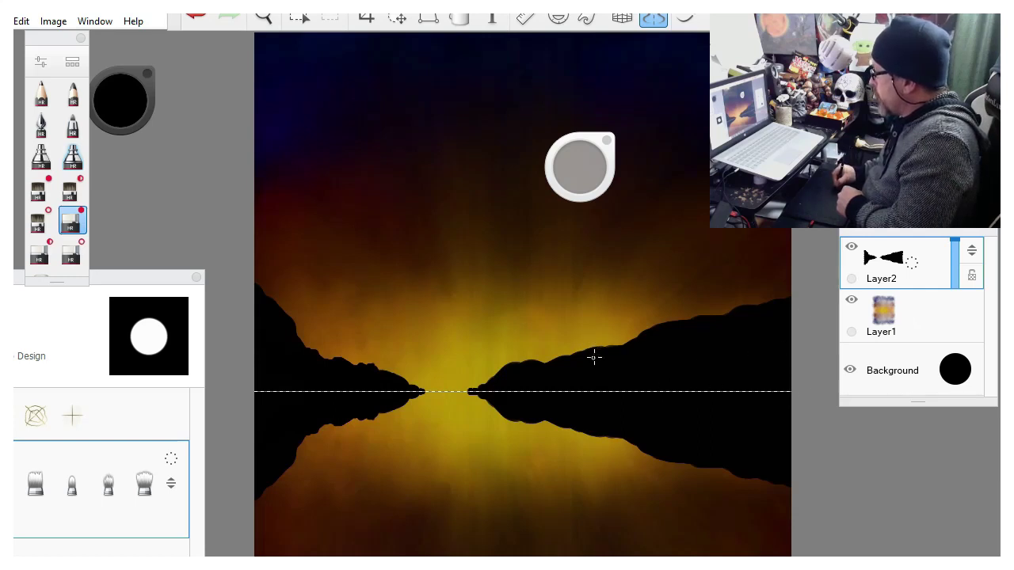
{"action": "left_click_drag", "start_coordinate": [592, 358], "coordinate": [596, 360]}
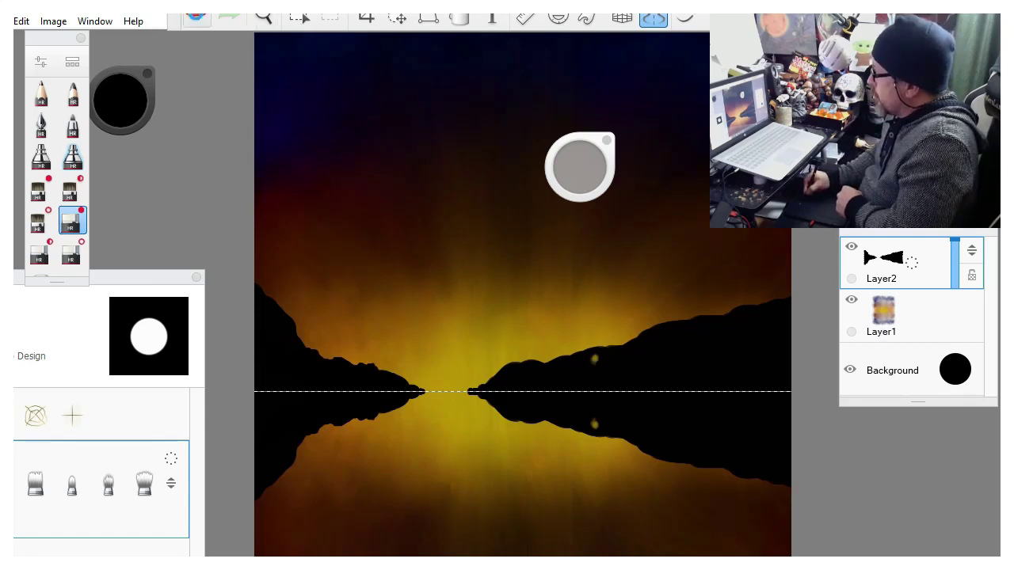
{"action": "left_click", "coordinate": [198, 17]}
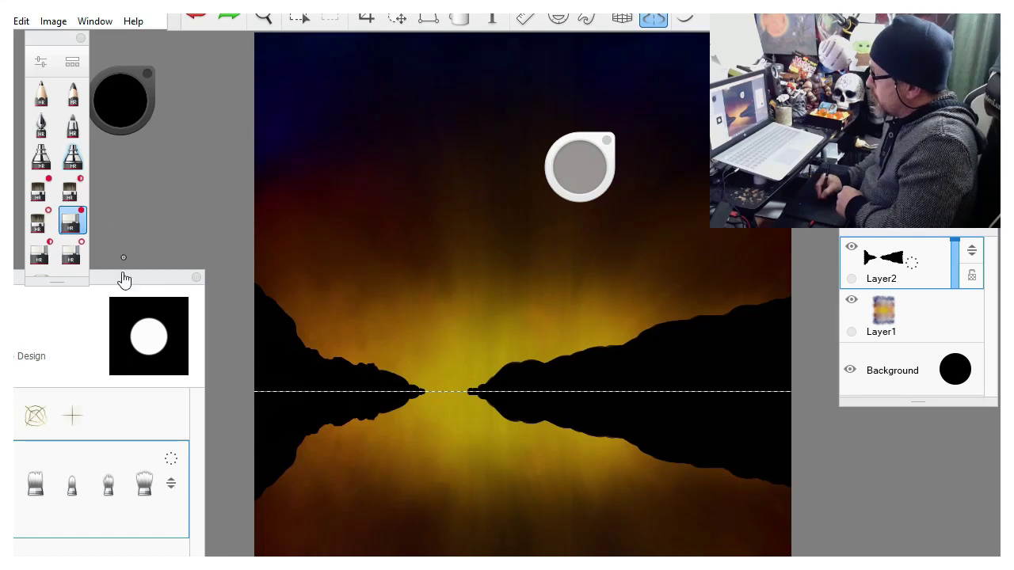
{"action": "mouse_move", "coordinate": [132, 285]}
{"action": "left_mouse_down"}
{"action": "mouse_move", "coordinate": [226, 199]}
{"action": "mouse_move", "coordinate": [189, 255]}
{"action": "mouse_move", "coordinate": [82, 277]}
{"action": "left_mouse_up"}
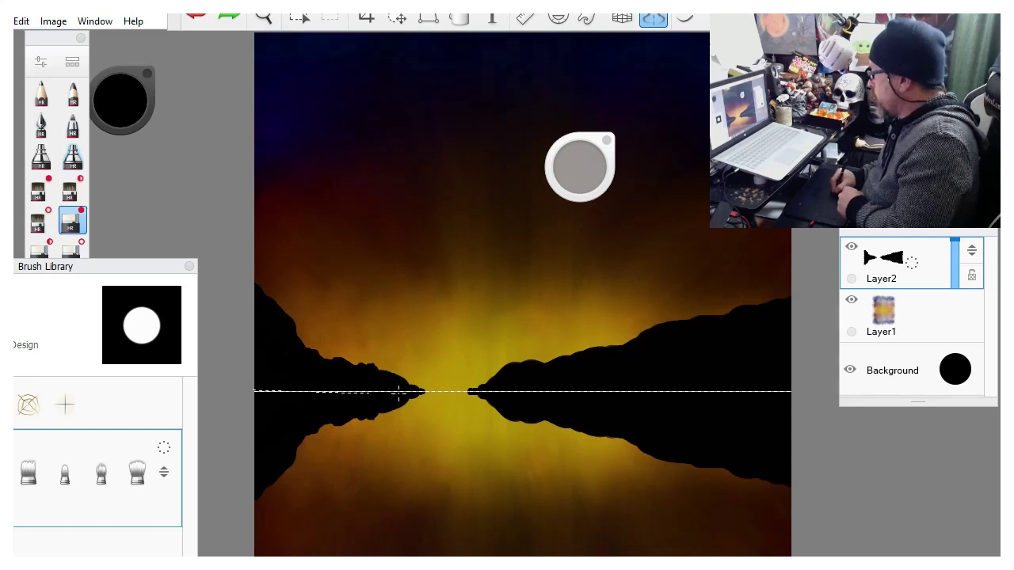
Erase a thin strip through both hills along the symmetry line, switching symmetry off to check the waterline and back on.
{"action": "left_click_drag", "start_coordinate": [425, 392], "coordinate": [453, 392]}
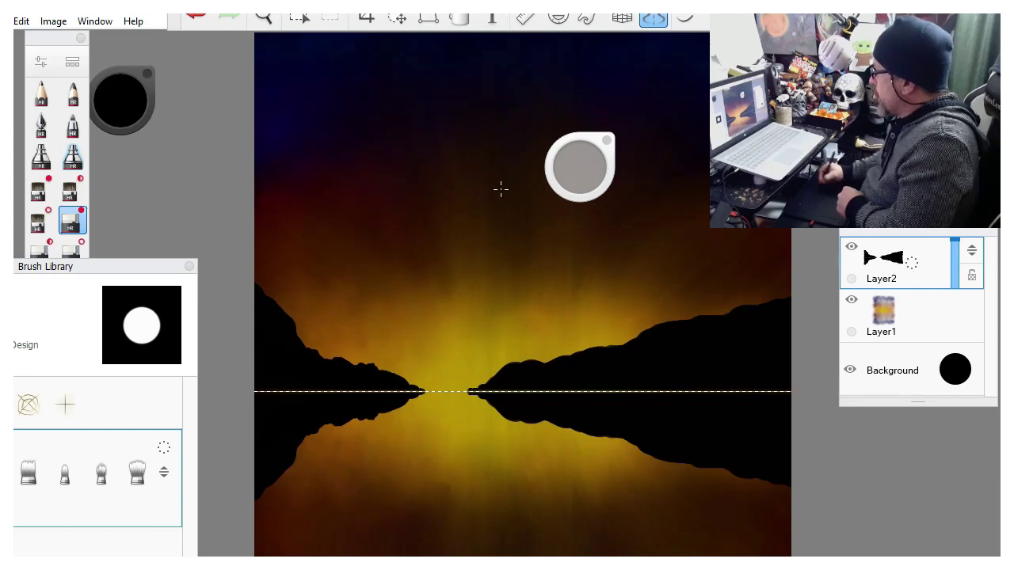
{"action": "left_click", "coordinate": [654, 24]}
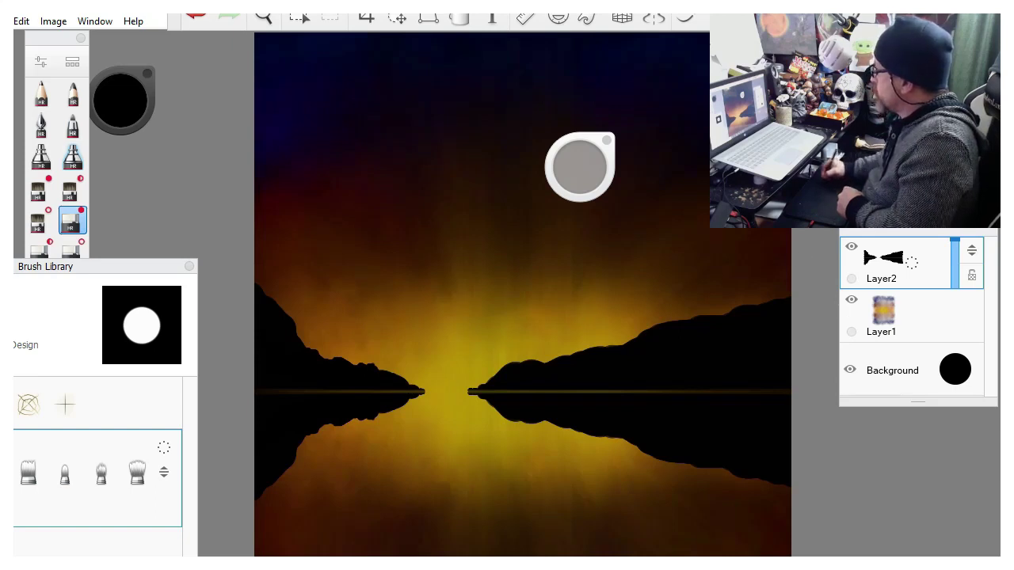
{"action": "left_click", "coordinate": [654, 17]}
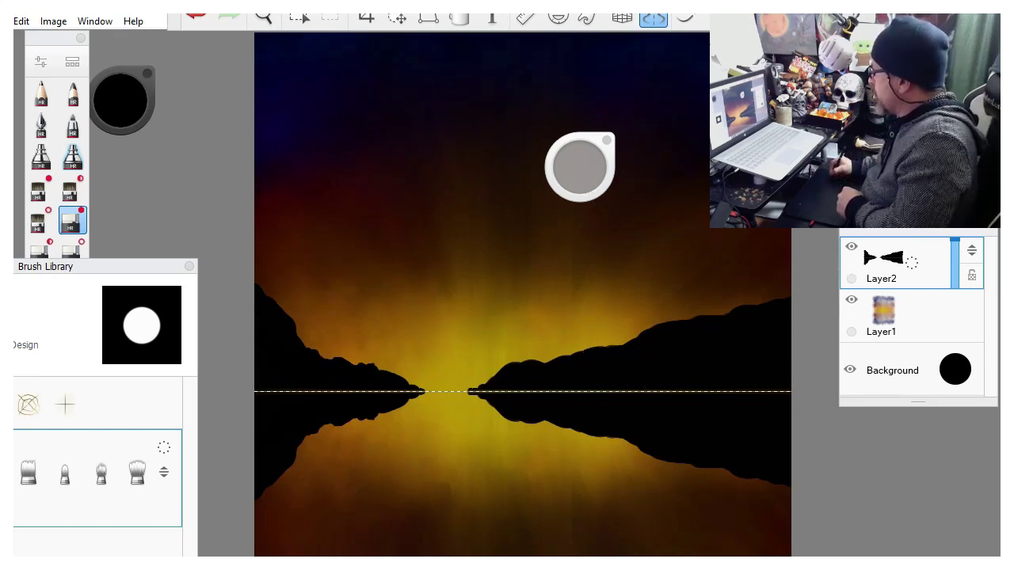
Add a new layer above the hills and choose the Smear Fan Brush from the Acrylics set.
{"action": "key", "text": "ctrl+shift+n"}
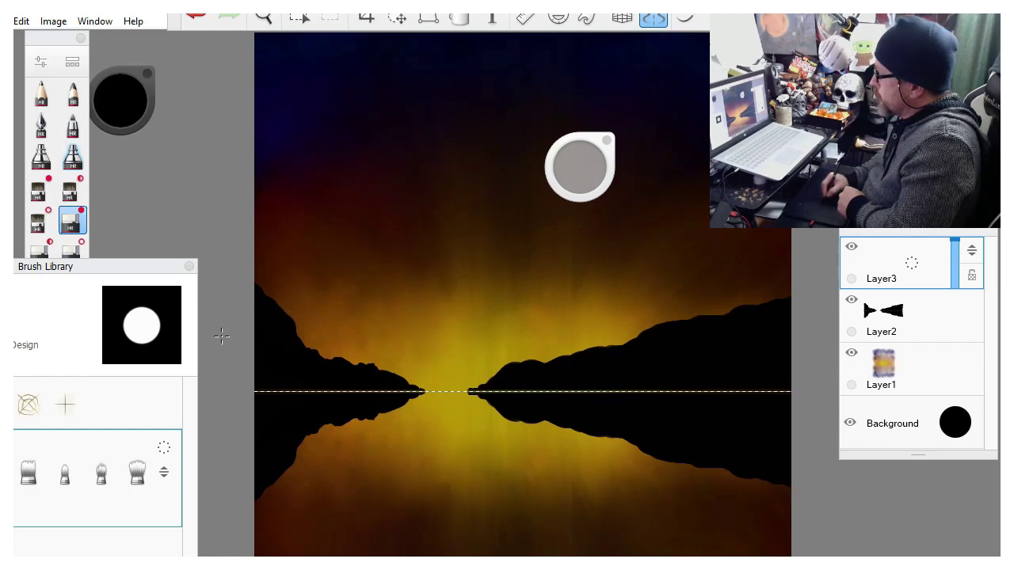
{"action": "left_click", "coordinate": [140, 268]}
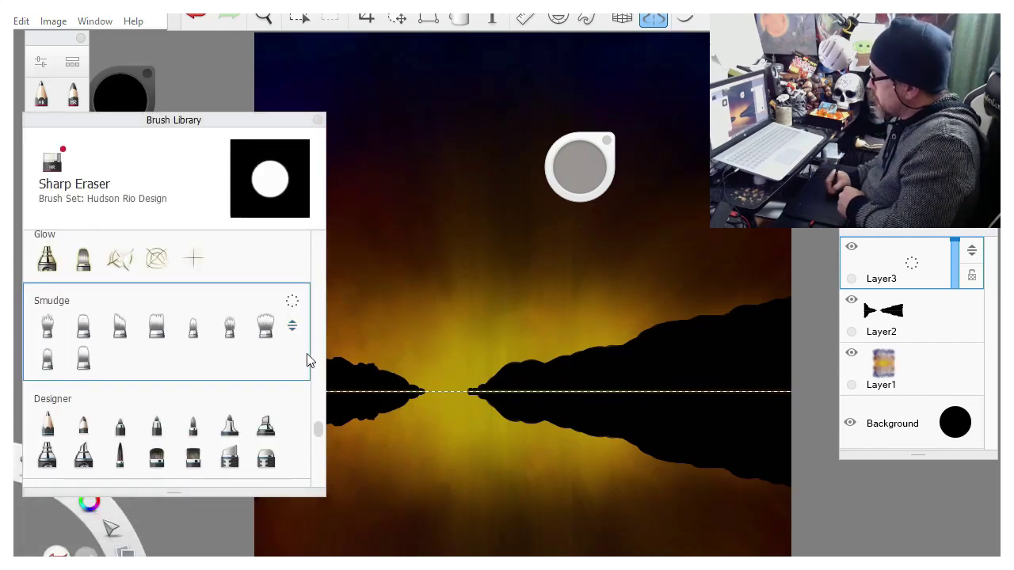
{"action": "scroll", "coordinate": [319, 420], "scroll_direction": "up", "scroll_amount": 3}
{"action": "scroll", "coordinate": [319, 420], "scroll_direction": "down", "scroll_amount": 15}
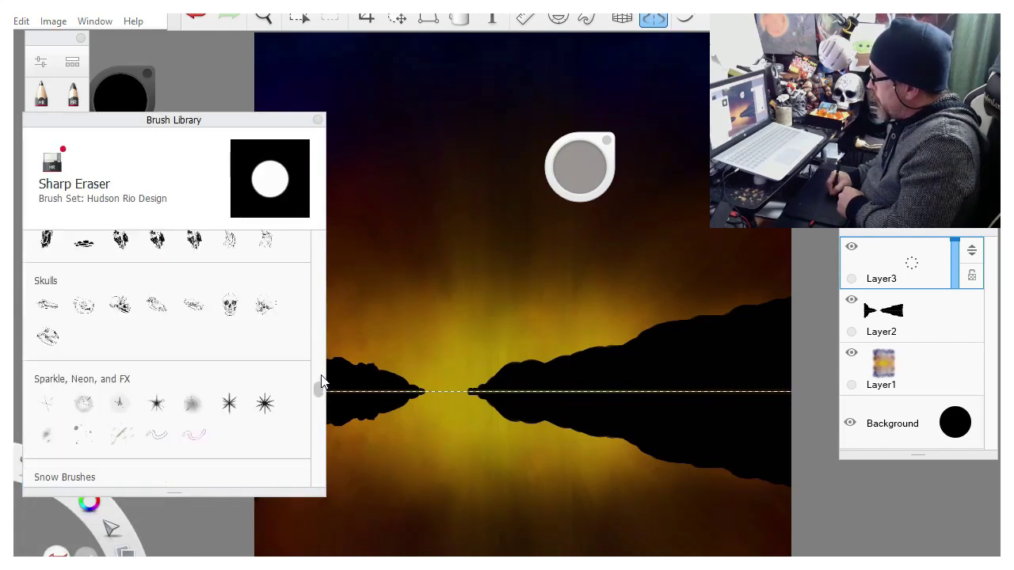
{"action": "left_click_drag", "start_coordinate": [321, 351], "coordinate": [316, 242]}
{"action": "left_click", "coordinate": [266, 397]}
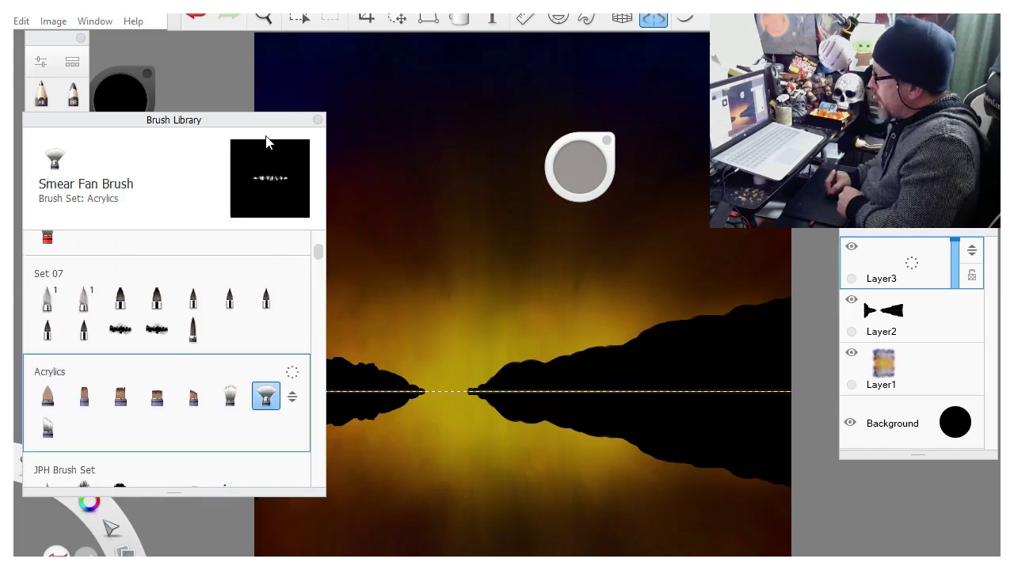
{"action": "left_click_drag", "start_coordinate": [271, 127], "coordinate": [156, 263]}
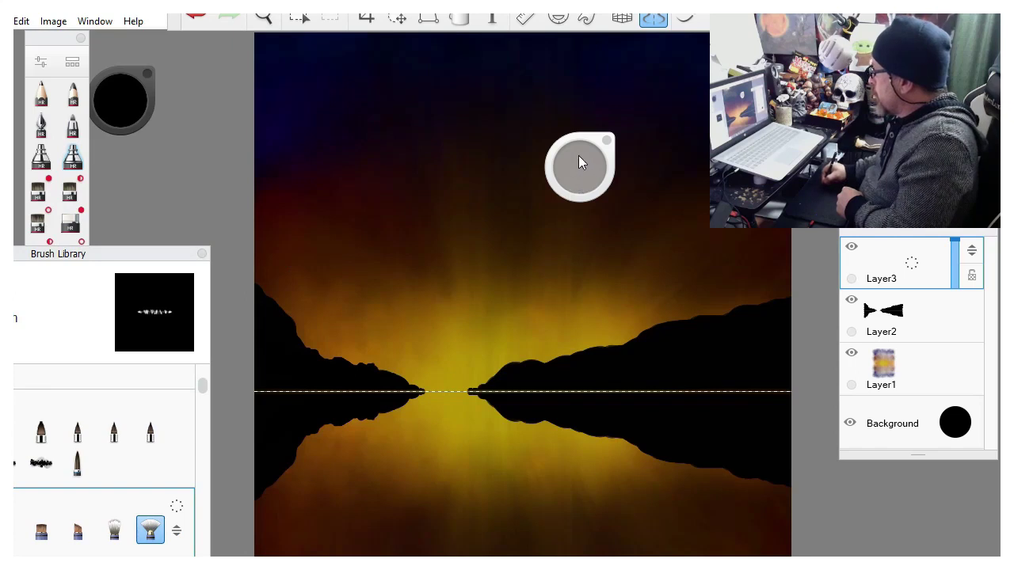
Adjust the size of the Smear Fan Brush and place the brush library clear of the canvas.
{"action": "mouse_move", "coordinate": [578, 162]}
{"action": "left_mouse_down"}
{"action": "mouse_move", "coordinate": [697, 167]}
{"action": "mouse_move", "coordinate": [674, 181]}
{"action": "left_mouse_up"}
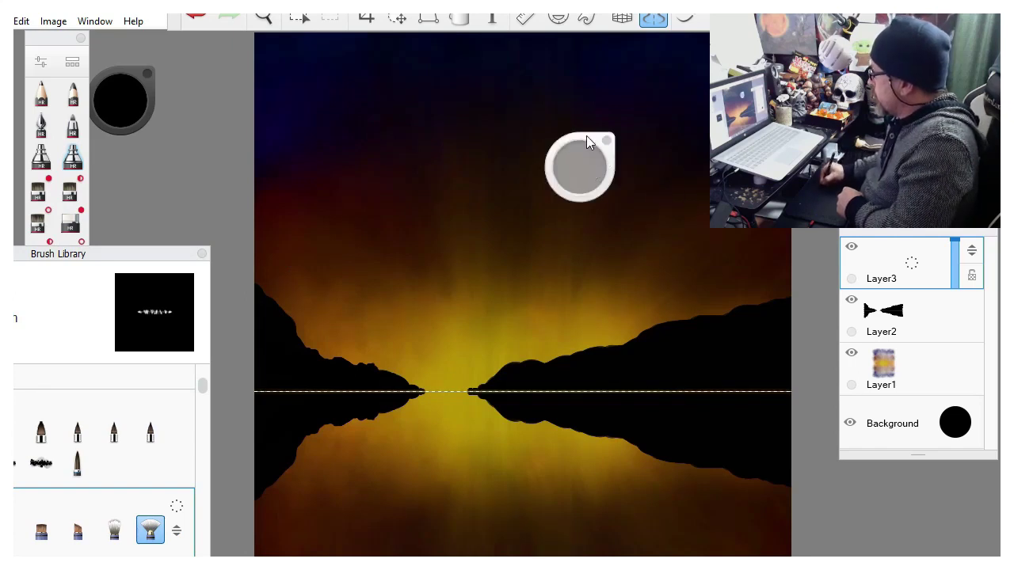
{"action": "mouse_move", "coordinate": [586, 141]}
{"action": "left_mouse_down"}
{"action": "mouse_move", "coordinate": [359, 184]}
{"action": "mouse_move", "coordinate": [496, 211]}
{"action": "mouse_move", "coordinate": [261, 188]}
{"action": "mouse_move", "coordinate": [479, 207]}
{"action": "left_mouse_up"}
{"action": "left_click_drag", "start_coordinate": [176, 256], "coordinate": [277, 161]}
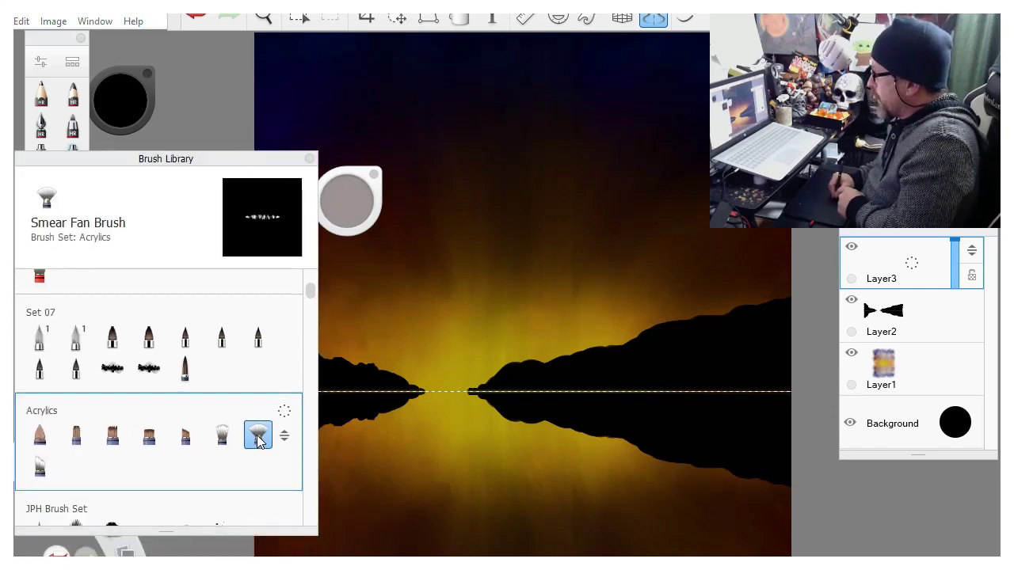
{"action": "left_click_drag", "start_coordinate": [256, 163], "coordinate": [170, 210]}
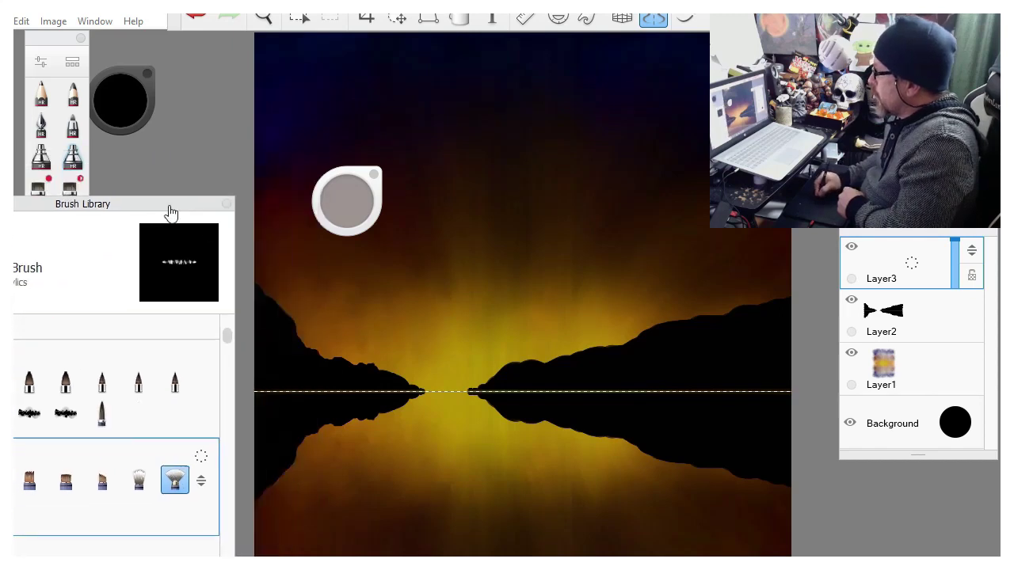
{"action": "mouse_move", "coordinate": [345, 200]}
{"action": "left_mouse_down"}
{"action": "mouse_move", "coordinate": [409, 211]}
{"action": "mouse_move", "coordinate": [227, 196]}
{"action": "left_mouse_up"}
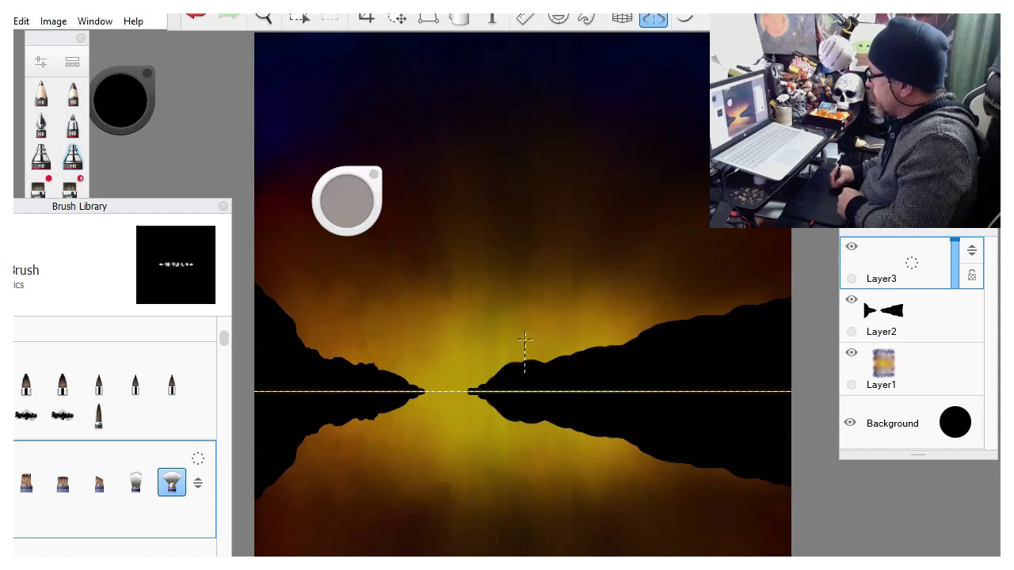
On Layer2, smear the right hill's ridge upward into mirrored tree-like spikes from its tip to the canvas edge, adjusting the brush size.
{"action": "left_click", "coordinate": [931, 312]}
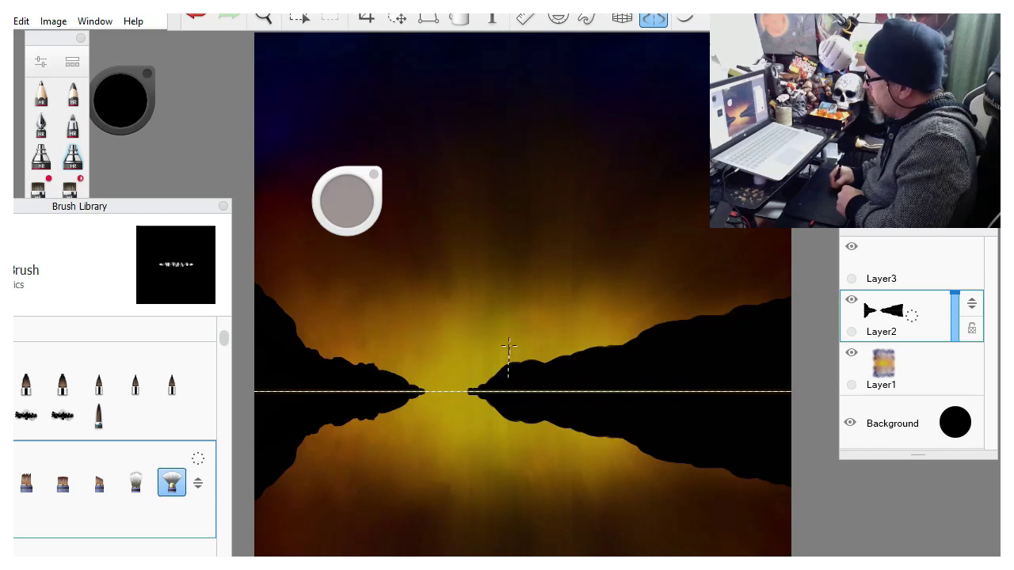
{"action": "mouse_move", "coordinate": [507, 347]}
{"action": "left_mouse_down"}
{"action": "mouse_move", "coordinate": [544, 372]}
{"action": "mouse_move", "coordinate": [546, 338]}
{"action": "left_mouse_up"}
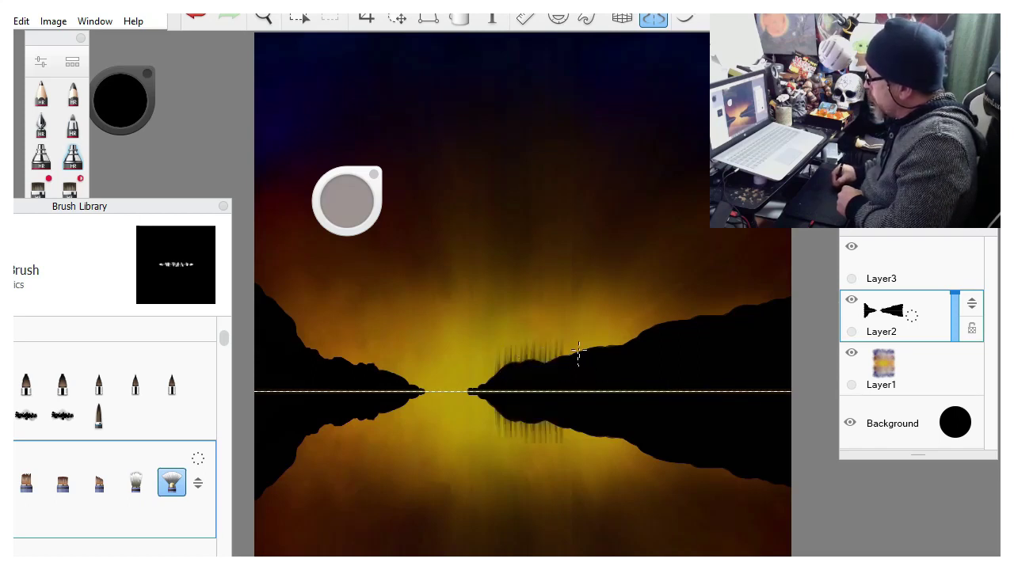
{"action": "mouse_move", "coordinate": [579, 337]}
{"action": "left_mouse_down"}
{"action": "mouse_move", "coordinate": [596, 359]}
{"action": "mouse_move", "coordinate": [642, 332]}
{"action": "mouse_move", "coordinate": [607, 352]}
{"action": "mouse_move", "coordinate": [611, 329]}
{"action": "mouse_move", "coordinate": [630, 343]}
{"action": "mouse_move", "coordinate": [619, 352]}
{"action": "mouse_move", "coordinate": [623, 322]}
{"action": "mouse_move", "coordinate": [635, 326]}
{"action": "mouse_move", "coordinate": [633, 343]}
{"action": "mouse_move", "coordinate": [646, 340]}
{"action": "mouse_move", "coordinate": [644, 318]}
{"action": "mouse_move", "coordinate": [670, 329]}
{"action": "mouse_move", "coordinate": [669, 300]}
{"action": "mouse_move", "coordinate": [693, 323]}
{"action": "mouse_move", "coordinate": [691, 303]}
{"action": "mouse_move", "coordinate": [718, 321]}
{"action": "mouse_move", "coordinate": [719, 297]}
{"action": "mouse_move", "coordinate": [741, 304]}
{"action": "left_mouse_up"}
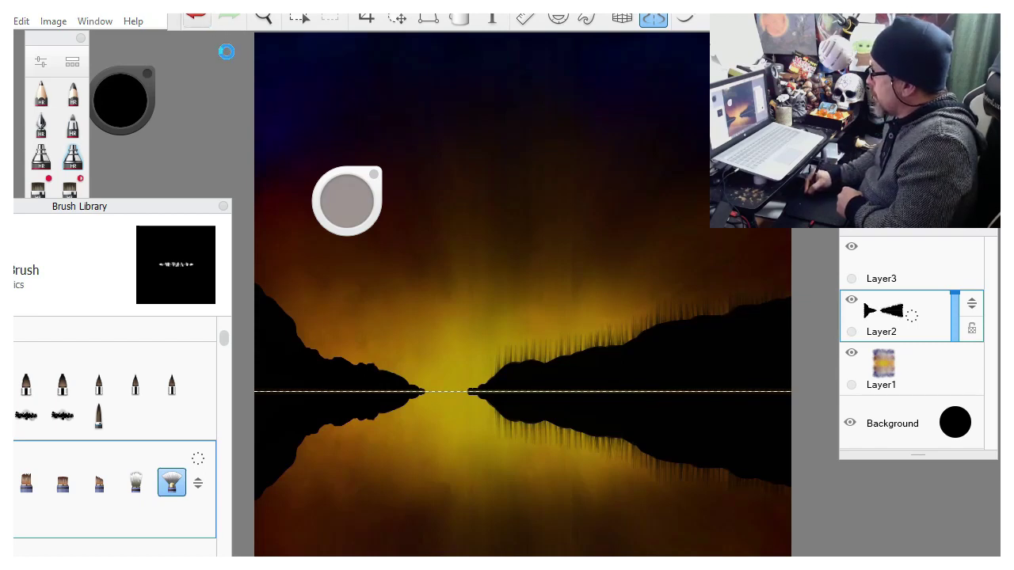
{"action": "left_click_drag", "start_coordinate": [325, 202], "coordinate": [333, 237]}
{"action": "left_click_drag", "start_coordinate": [694, 311], "coordinate": [695, 283]}
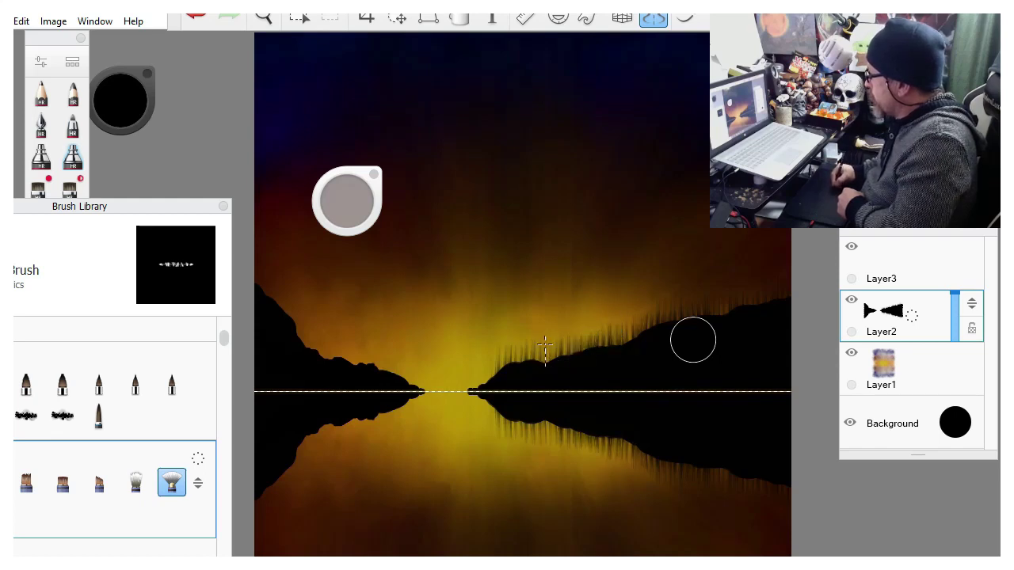
{"action": "mouse_move", "coordinate": [545, 347]}
{"action": "left_mouse_down"}
{"action": "mouse_move", "coordinate": [542, 361]}
{"action": "mouse_move", "coordinate": [514, 348]}
{"action": "left_mouse_up"}
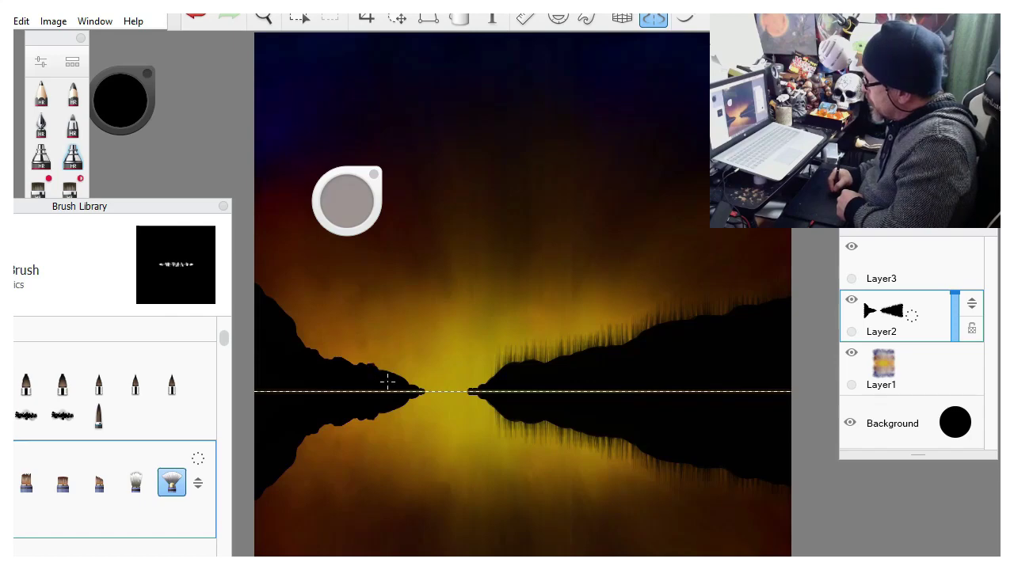
Smear the left hill's ridge upward into short tree-like spikes, enlarging them toward the steeper outer slope.
{"action": "left_click_drag", "start_coordinate": [385, 381], "coordinate": [388, 366]}
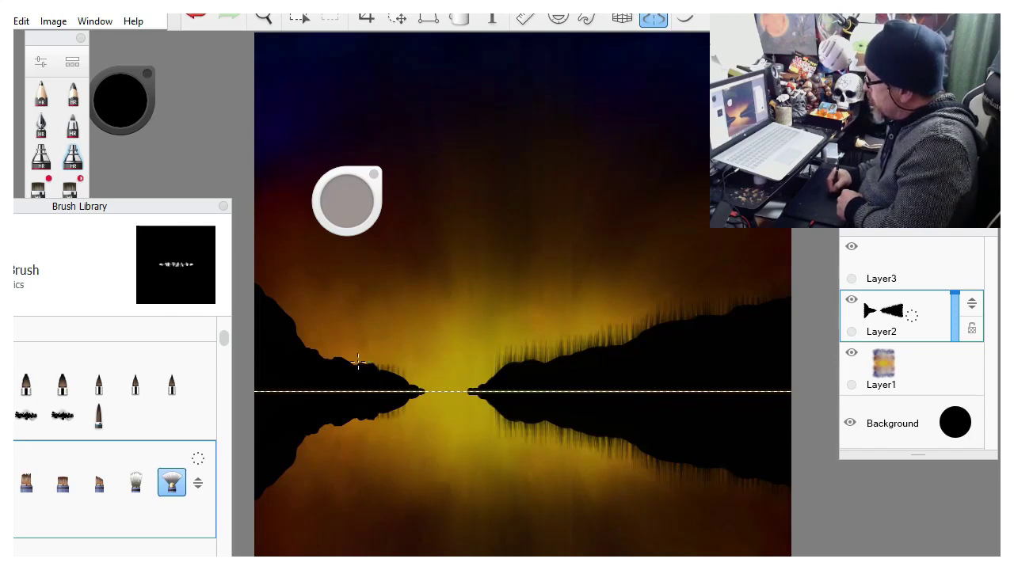
{"action": "mouse_move", "coordinate": [321, 343]}
{"action": "left_mouse_down"}
{"action": "mouse_move", "coordinate": [344, 367]}
{"action": "mouse_move", "coordinate": [344, 340]}
{"action": "left_mouse_up"}
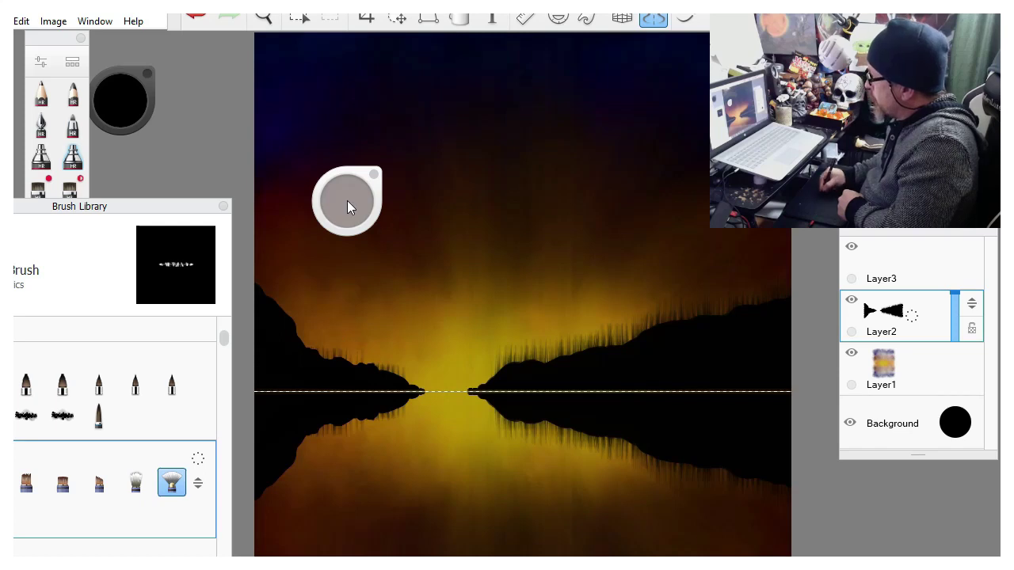
{"action": "left_click_drag", "start_coordinate": [347, 200], "coordinate": [343, 199]}
{"action": "left_click_drag", "start_coordinate": [301, 359], "coordinate": [301, 328]}
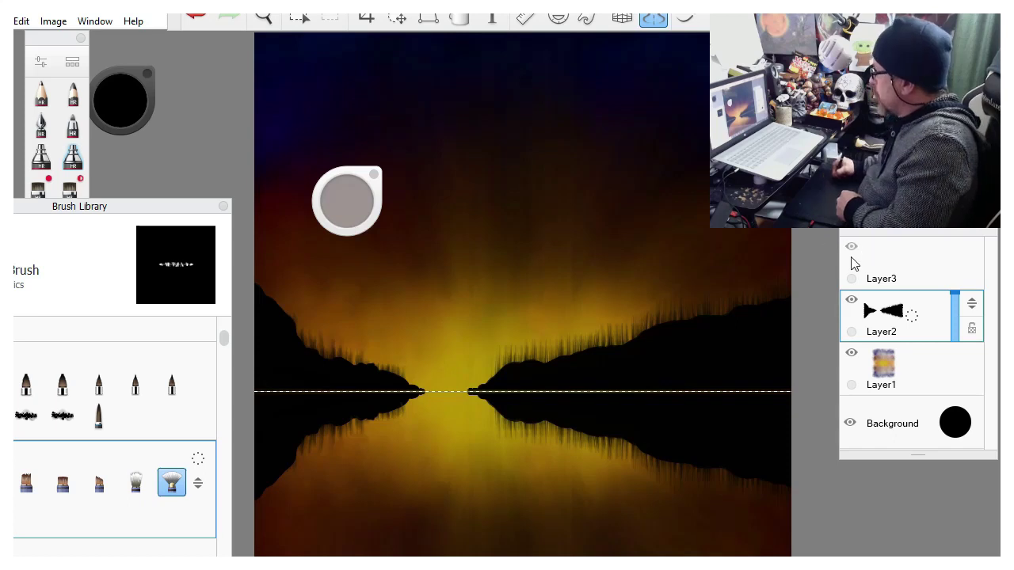
Make Layer3 active and choose the Breath brush from the Snow Brushes set.
{"action": "left_click", "coordinate": [925, 269]}
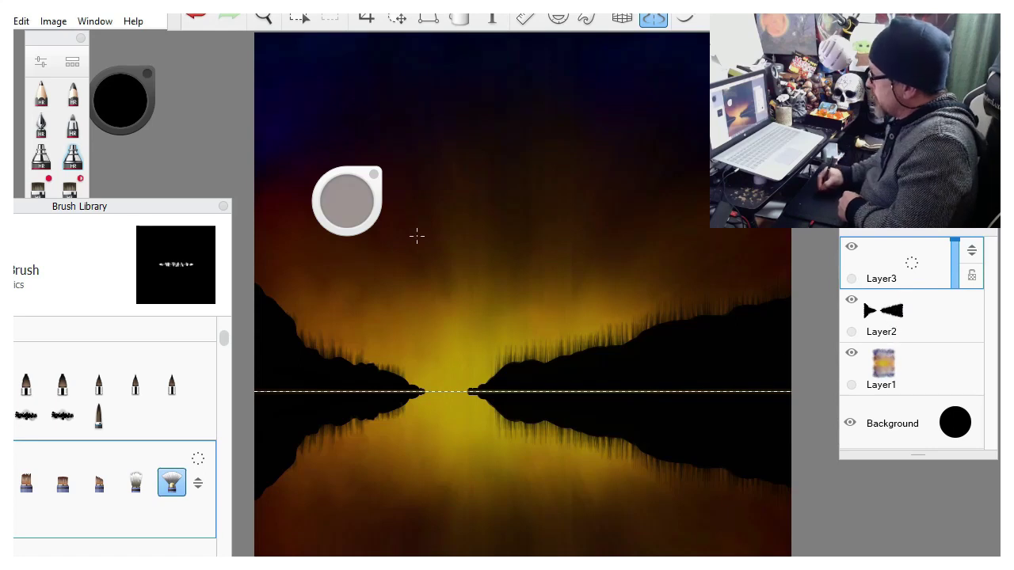
{"action": "mouse_move", "coordinate": [118, 211]}
{"action": "left_mouse_down"}
{"action": "mouse_move", "coordinate": [161, 182]}
{"action": "mouse_move", "coordinate": [214, 115]}
{"action": "left_mouse_up"}
{"action": "left_click_drag", "start_coordinate": [314, 249], "coordinate": [297, 336]}
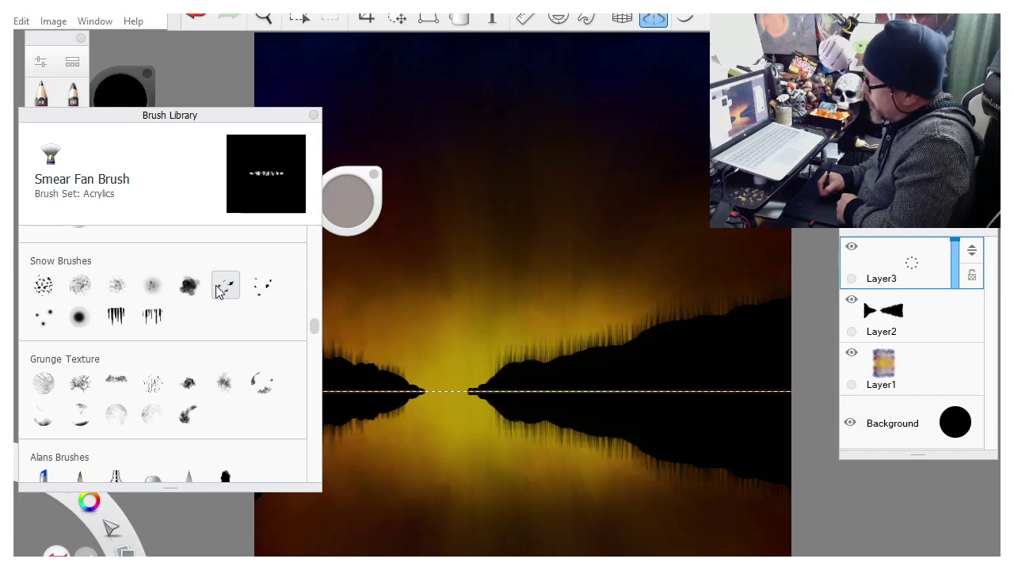
{"action": "left_click", "coordinate": [189, 286]}
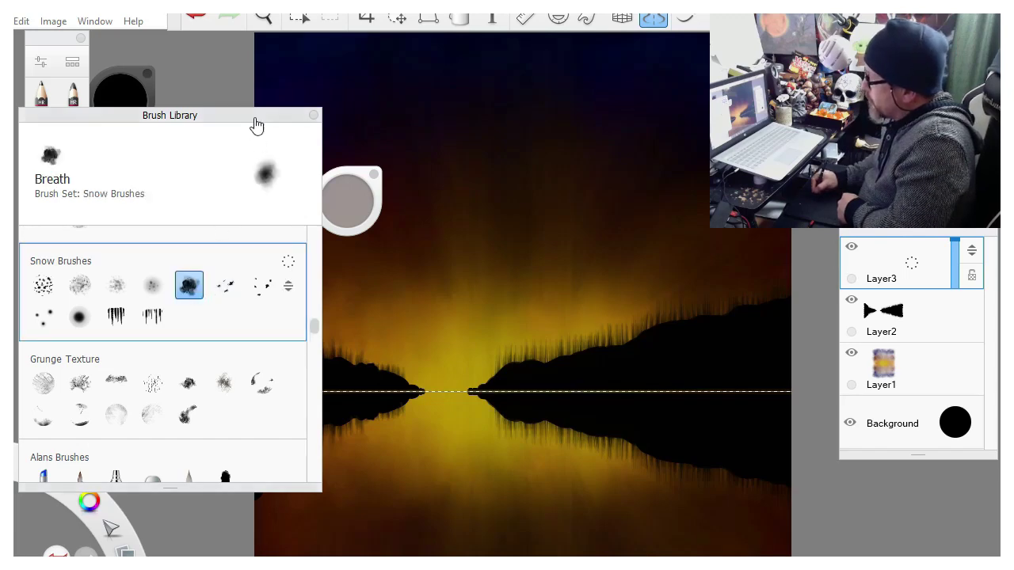
{"action": "left_click_drag", "start_coordinate": [252, 125], "coordinate": [171, 234]}
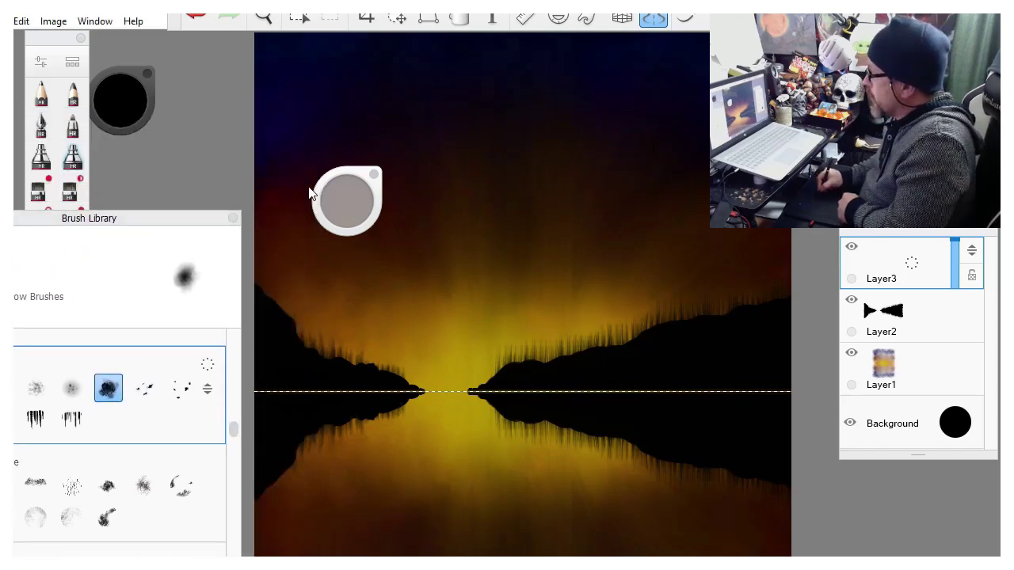
Set the brush colour to bright orange and adjust the Breath brush to a small size.
{"action": "left_click", "coordinate": [122, 92]}
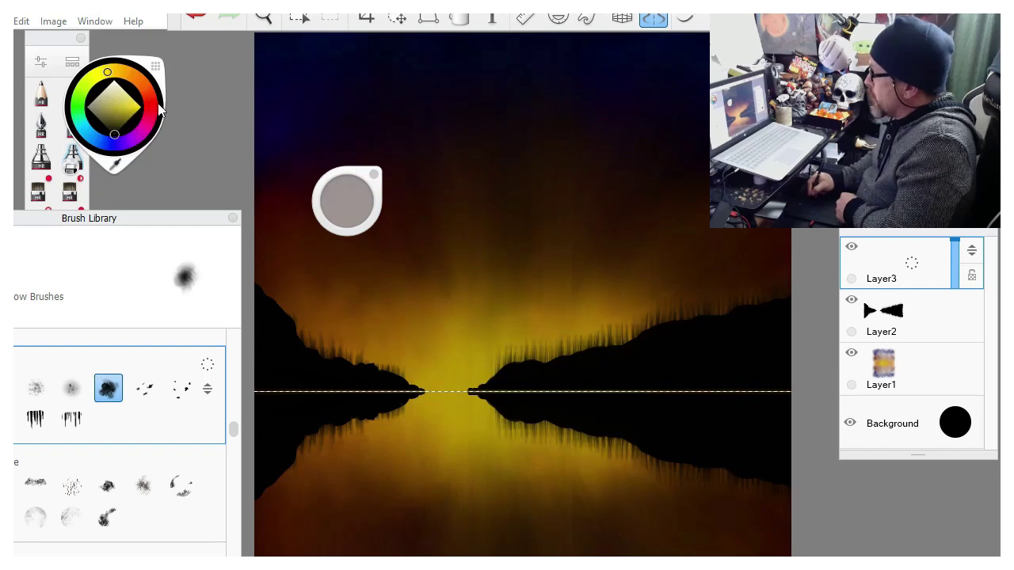
{"action": "left_click", "coordinate": [155, 100]}
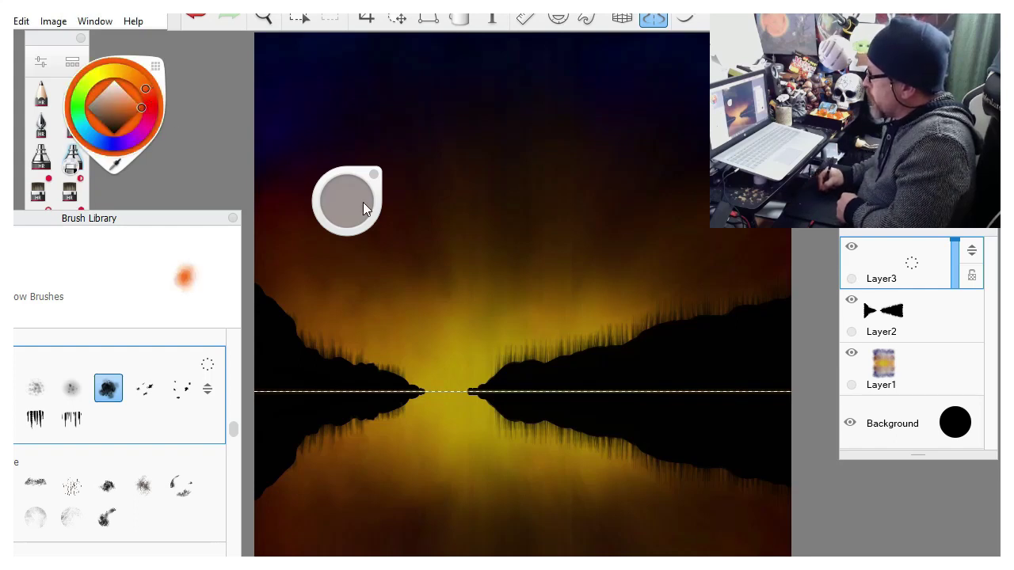
{"action": "mouse_move", "coordinate": [403, 204]}
{"action": "left_mouse_down"}
{"action": "mouse_move", "coordinate": [254, 195]}
{"action": "mouse_move", "coordinate": [317, 197]}
{"action": "mouse_move", "coordinate": [518, 158]}
{"action": "mouse_move", "coordinate": [559, 173]}
{"action": "mouse_move", "coordinate": [154, 145]}
{"action": "mouse_move", "coordinate": [514, 190]}
{"action": "left_mouse_up"}
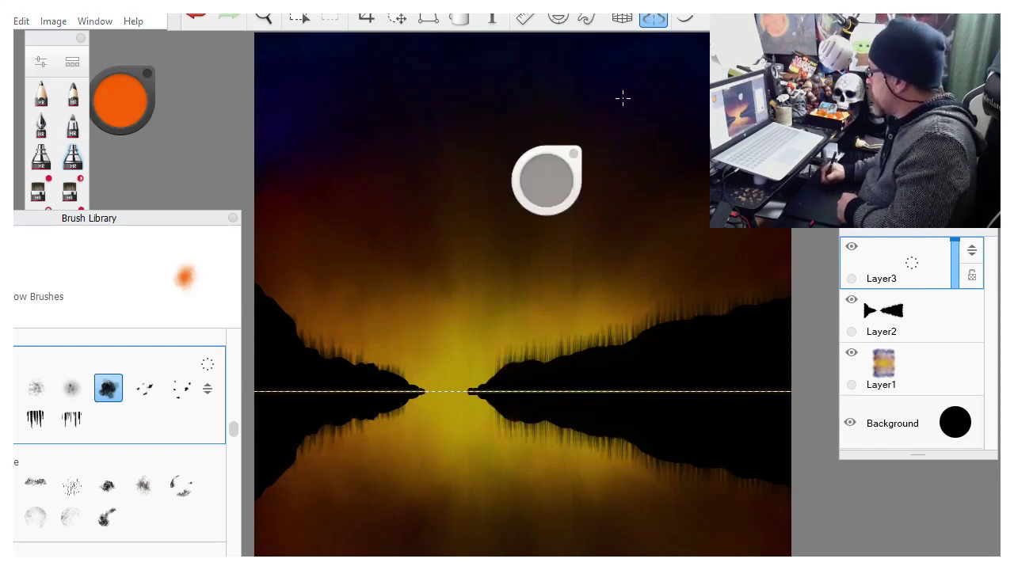
{"action": "mouse_move", "coordinate": [543, 174]}
{"action": "left_mouse_down"}
{"action": "mouse_move", "coordinate": [547, 133]}
{"action": "mouse_move", "coordinate": [519, 188]}
{"action": "left_mouse_up"}
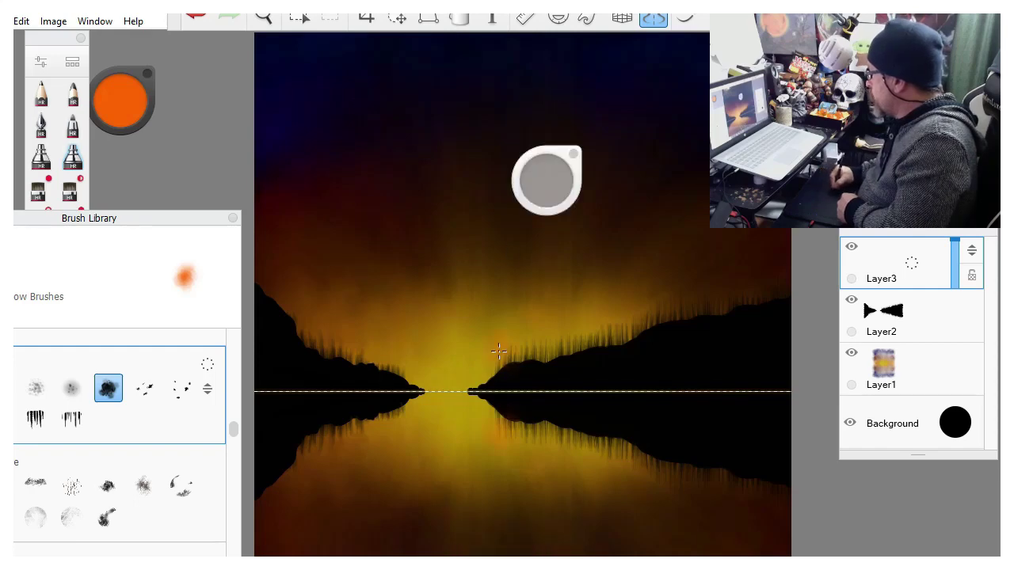
{"action": "mouse_move", "coordinate": [551, 171]}
{"action": "left_mouse_down"}
{"action": "mouse_move", "coordinate": [530, 188]}
{"action": "mouse_move", "coordinate": [543, 97]}
{"action": "mouse_move", "coordinate": [537, 179]}
{"action": "mouse_move", "coordinate": [538, 158]}
{"action": "mouse_move", "coordinate": [538, 170]}
{"action": "left_mouse_up"}
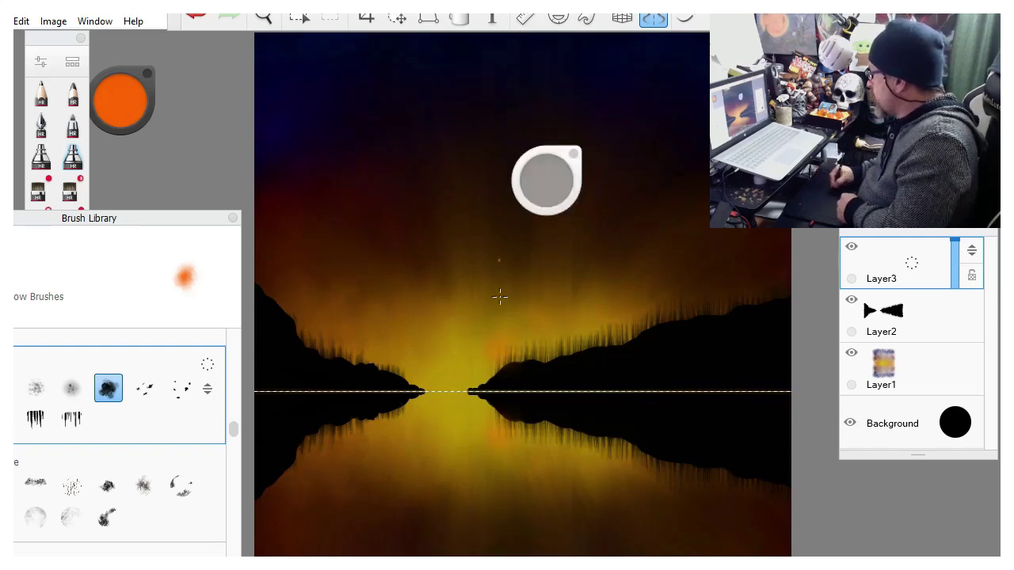
Dab mirrored orange foliage along the right hill's ridge, building it larger and denser toward the canvas edge and down the slope.
{"action": "left_click_drag", "start_coordinate": [519, 345], "coordinate": [526, 339]}
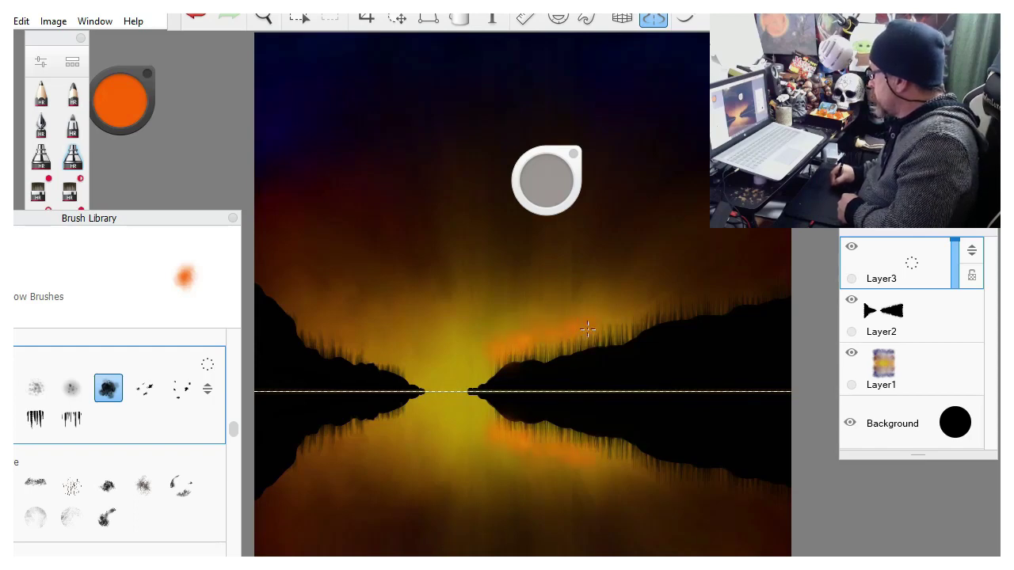
{"action": "mouse_move", "coordinate": [588, 329]}
{"action": "left_mouse_down"}
{"action": "mouse_move", "coordinate": [693, 279]}
{"action": "mouse_move", "coordinate": [731, 283]}
{"action": "mouse_move", "coordinate": [769, 269]}
{"action": "mouse_move", "coordinate": [775, 255]}
{"action": "left_mouse_up"}
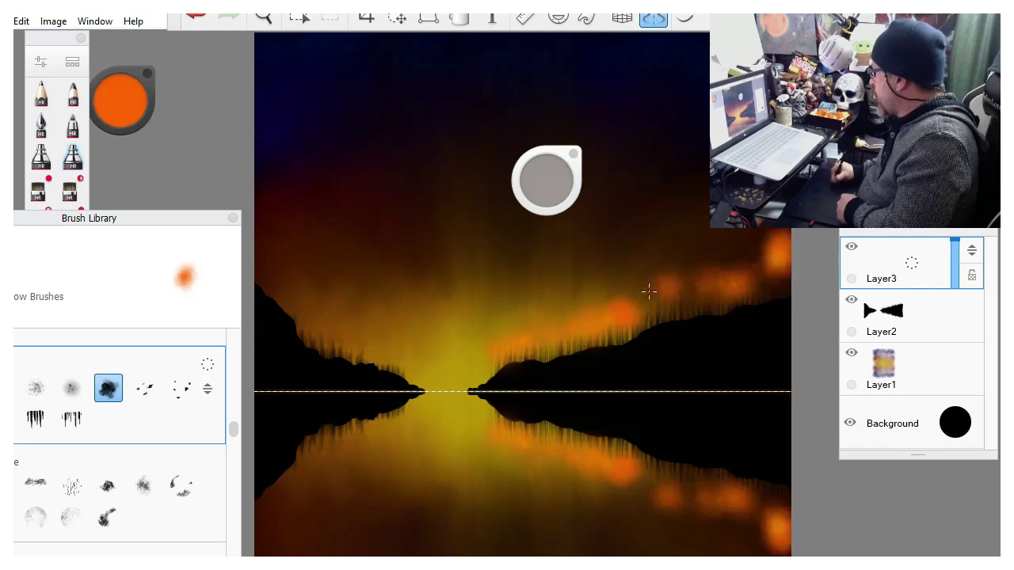
{"action": "left_click_drag", "start_coordinate": [649, 292], "coordinate": [635, 305]}
{"action": "left_click_drag", "start_coordinate": [694, 268], "coordinate": [740, 263]}
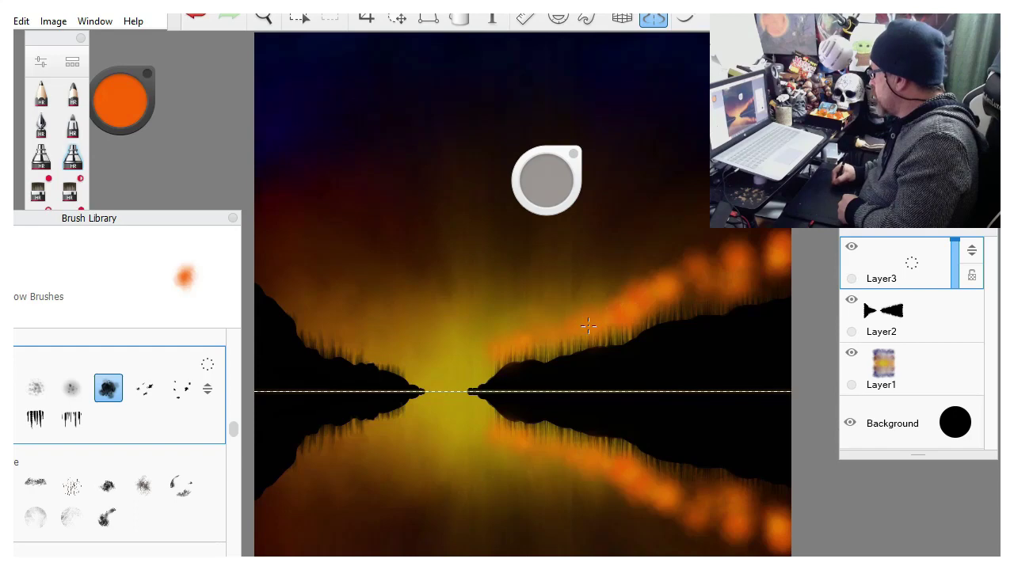
{"action": "mouse_move", "coordinate": [652, 330]}
{"action": "left_mouse_down"}
{"action": "mouse_move", "coordinate": [632, 326]}
{"action": "mouse_move", "coordinate": [673, 333]}
{"action": "mouse_move", "coordinate": [728, 317]}
{"action": "mouse_move", "coordinate": [777, 292]}
{"action": "mouse_move", "coordinate": [779, 274]}
{"action": "left_mouse_up"}
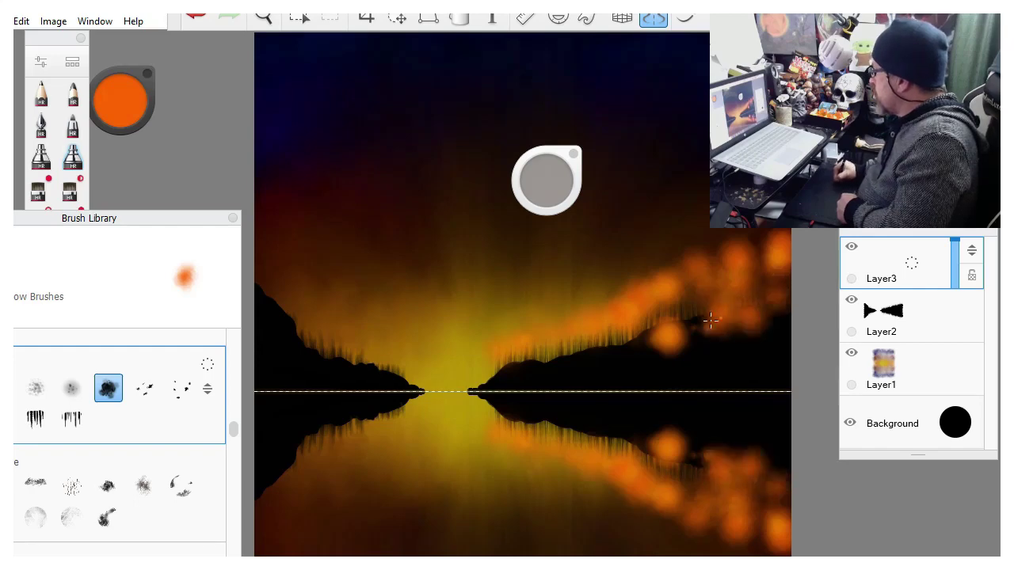
{"action": "left_click_drag", "start_coordinate": [711, 320], "coordinate": [683, 332]}
{"action": "mouse_move", "coordinate": [774, 292]}
{"action": "left_mouse_down"}
{"action": "mouse_move", "coordinate": [783, 315]}
{"action": "mouse_move", "coordinate": [776, 278]}
{"action": "mouse_move", "coordinate": [753, 281]}
{"action": "left_mouse_up"}
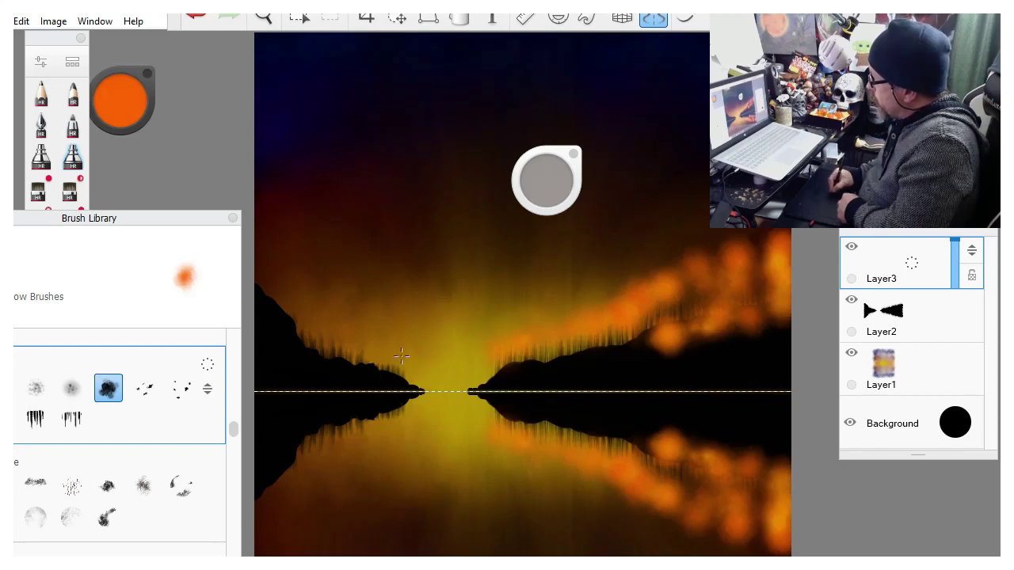
Dab mirrored orange foliage along the left hill's ridge, reducing the brush size as the dabs descend toward the waterline.
{"action": "mouse_move", "coordinate": [325, 343]}
{"action": "left_mouse_down"}
{"action": "mouse_move", "coordinate": [290, 324]}
{"action": "mouse_move", "coordinate": [297, 318]}
{"action": "left_mouse_up"}
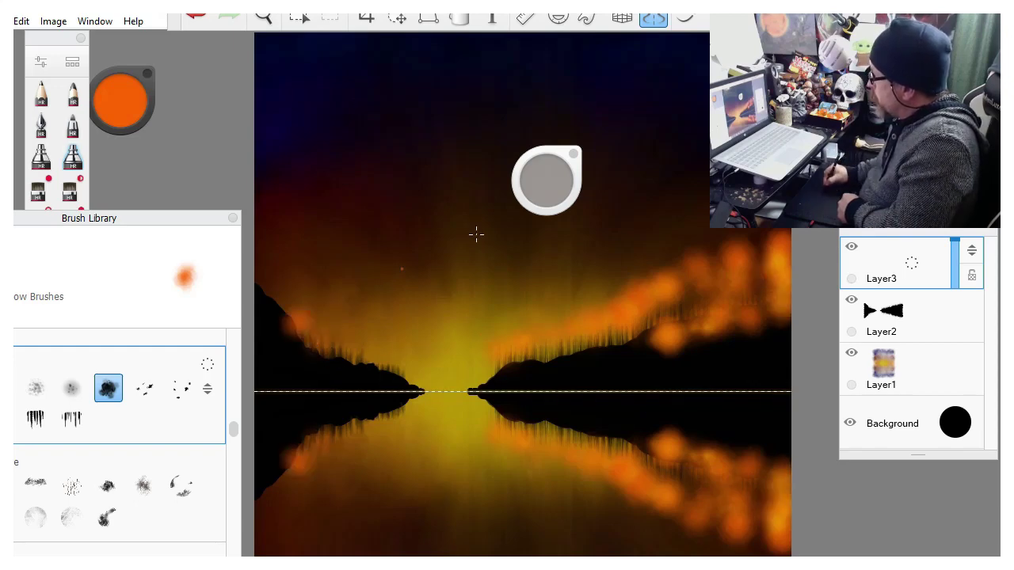
{"action": "left_click_drag", "start_coordinate": [537, 179], "coordinate": [234, 98]}
{"action": "left_click_drag", "start_coordinate": [530, 159], "coordinate": [258, 120]}
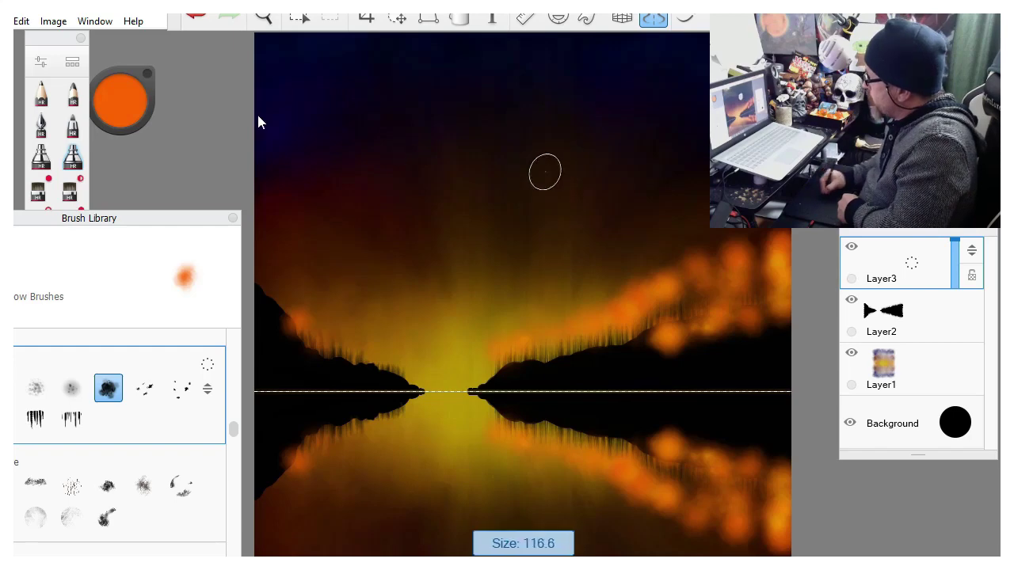
{"action": "mouse_move", "coordinate": [304, 301]}
{"action": "left_mouse_down"}
{"action": "mouse_move", "coordinate": [297, 309]}
{"action": "mouse_move", "coordinate": [285, 300]}
{"action": "mouse_move", "coordinate": [368, 355]}
{"action": "left_mouse_up"}
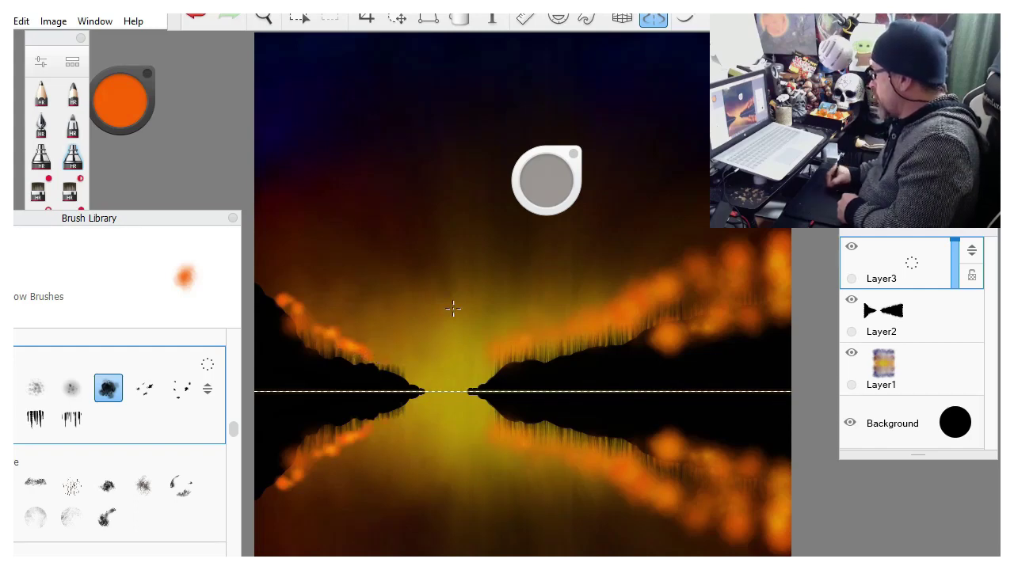
{"action": "left_click_drag", "start_coordinate": [539, 208], "coordinate": [387, 206]}
{"action": "mouse_move", "coordinate": [383, 358]}
{"action": "left_mouse_down"}
{"action": "mouse_move", "coordinate": [405, 368]}
{"action": "mouse_move", "coordinate": [384, 368]}
{"action": "left_mouse_up"}
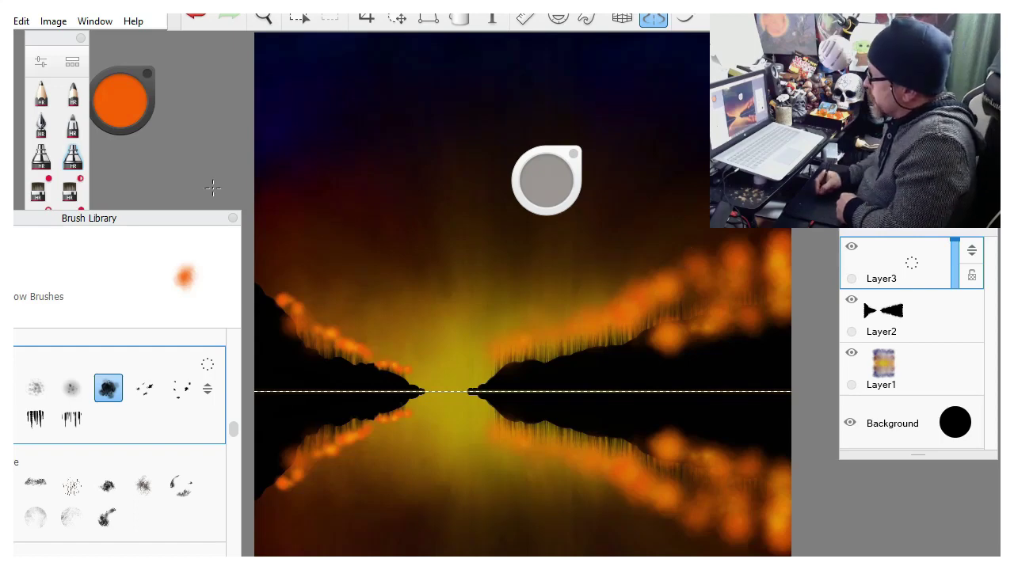
Choose the Mulls Rough Round brush from the Mulls Custom Environment set and set its colour to dark red.
{"action": "mouse_move", "coordinate": [177, 213]}
{"action": "left_mouse_down"}
{"action": "mouse_move", "coordinate": [204, 193]}
{"action": "mouse_move", "coordinate": [242, 118]}
{"action": "mouse_move", "coordinate": [254, 118]}
{"action": "left_mouse_up"}
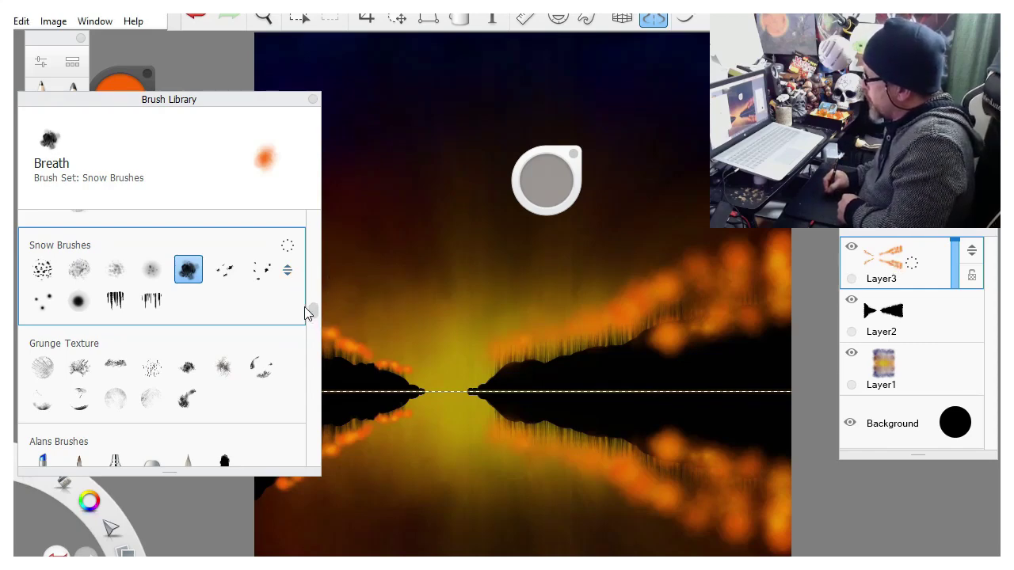
{"action": "left_click_drag", "start_coordinate": [315, 314], "coordinate": [301, 369]}
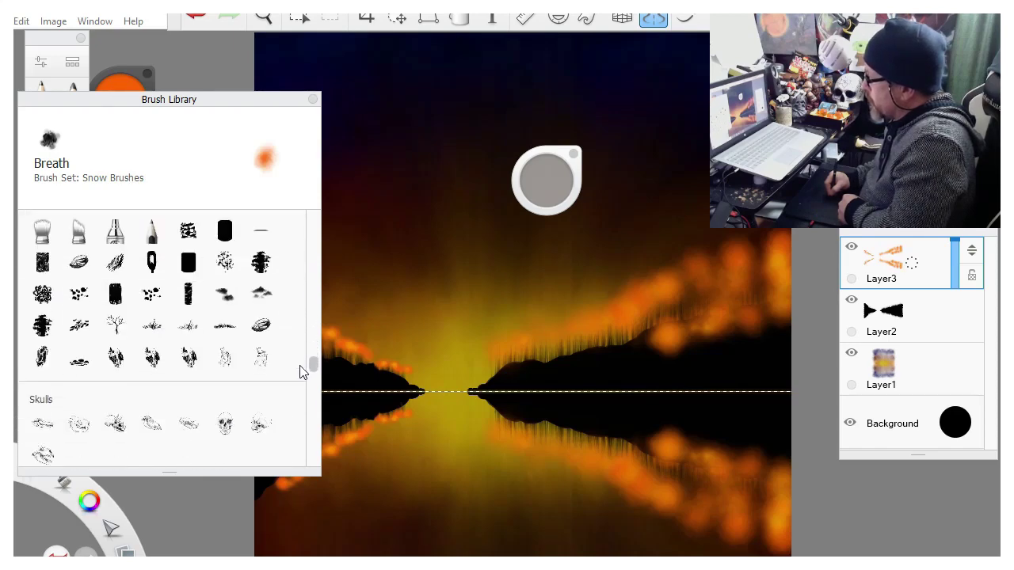
{"action": "left_click", "coordinate": [228, 266]}
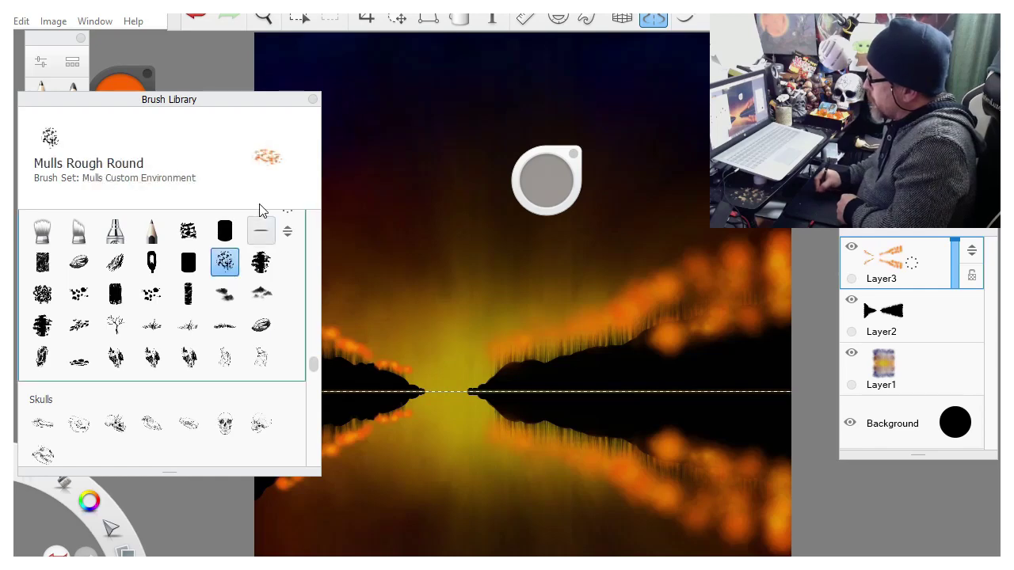
{"action": "left_click_drag", "start_coordinate": [252, 108], "coordinate": [141, 222]}
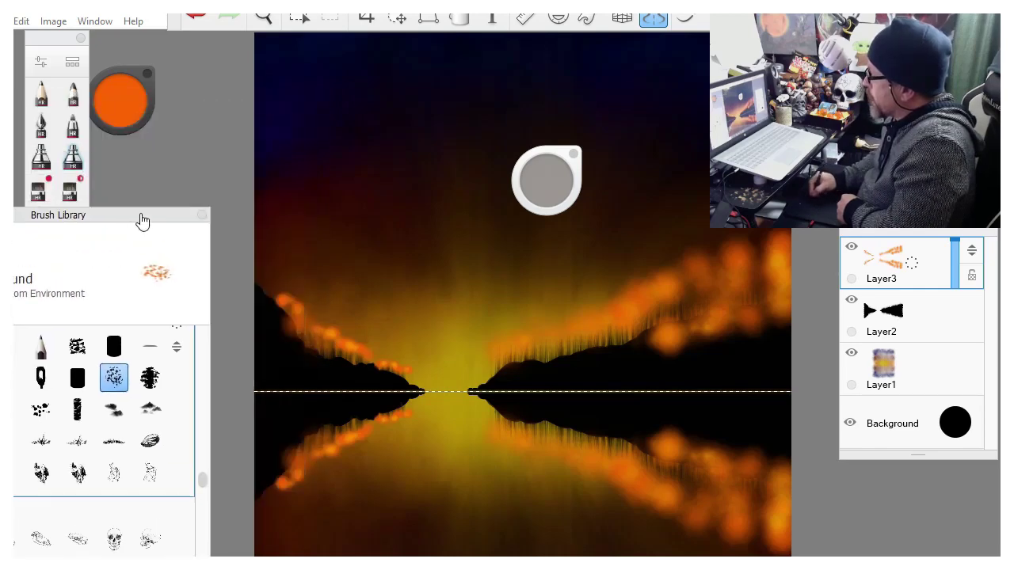
{"action": "left_click", "coordinate": [124, 99]}
{"action": "mouse_move", "coordinate": [149, 111]}
{"action": "left_mouse_down"}
{"action": "mouse_move", "coordinate": [150, 101]}
{"action": "mouse_move", "coordinate": [122, 127]}
{"action": "left_mouse_up"}
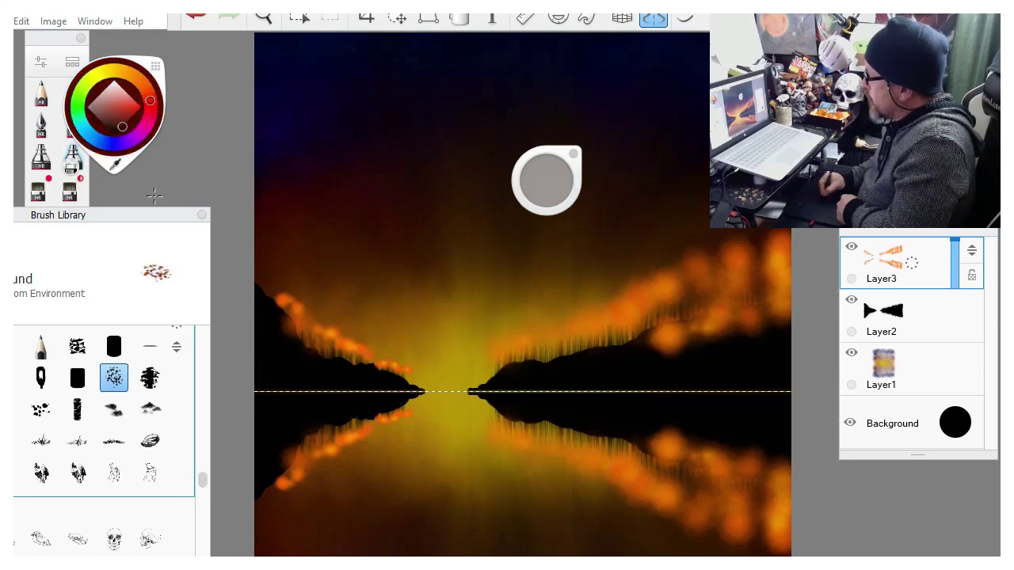
Resize the brush and stipple dark red leaf texture over the orange foliage on the left hill's upper and middle ridge.
{"action": "left_click_drag", "start_coordinate": [539, 180], "coordinate": [367, 165]}
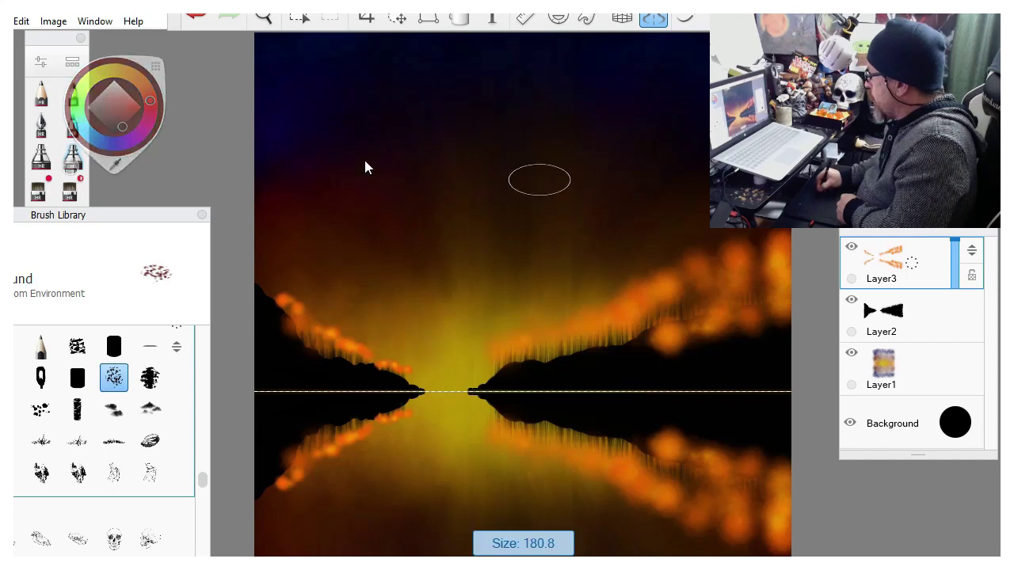
{"action": "left_click_drag", "start_coordinate": [277, 295], "coordinate": [283, 309]}
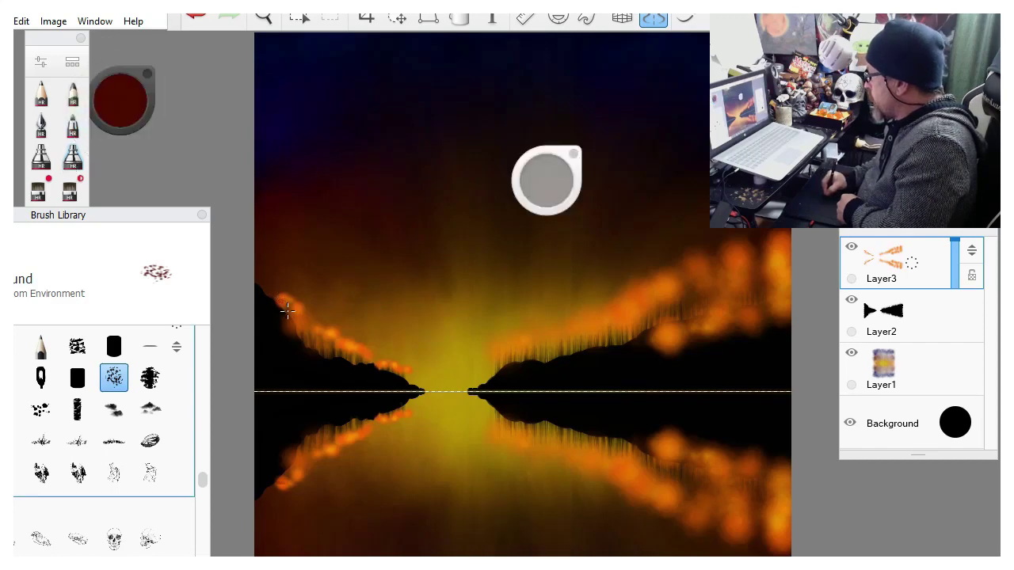
{"action": "left_click", "coordinate": [196, 16]}
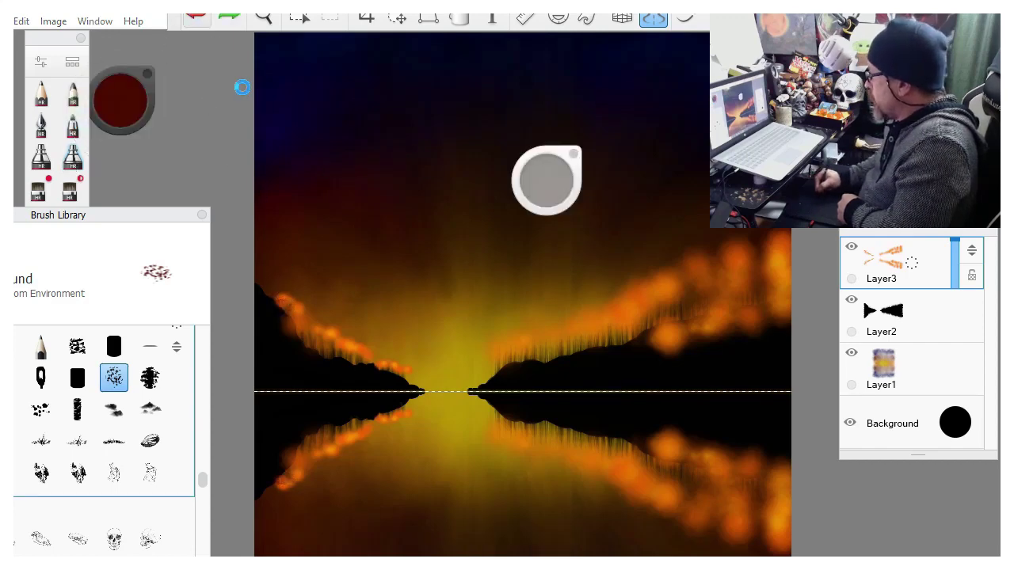
{"action": "mouse_move", "coordinate": [279, 298]}
{"action": "left_mouse_down"}
{"action": "mouse_move", "coordinate": [302, 327]}
{"action": "mouse_move", "coordinate": [292, 331]}
{"action": "mouse_move", "coordinate": [313, 326]}
{"action": "mouse_move", "coordinate": [283, 293]}
{"action": "mouse_move", "coordinate": [274, 300]}
{"action": "mouse_move", "coordinate": [295, 309]}
{"action": "mouse_move", "coordinate": [275, 290]}
{"action": "left_mouse_up"}
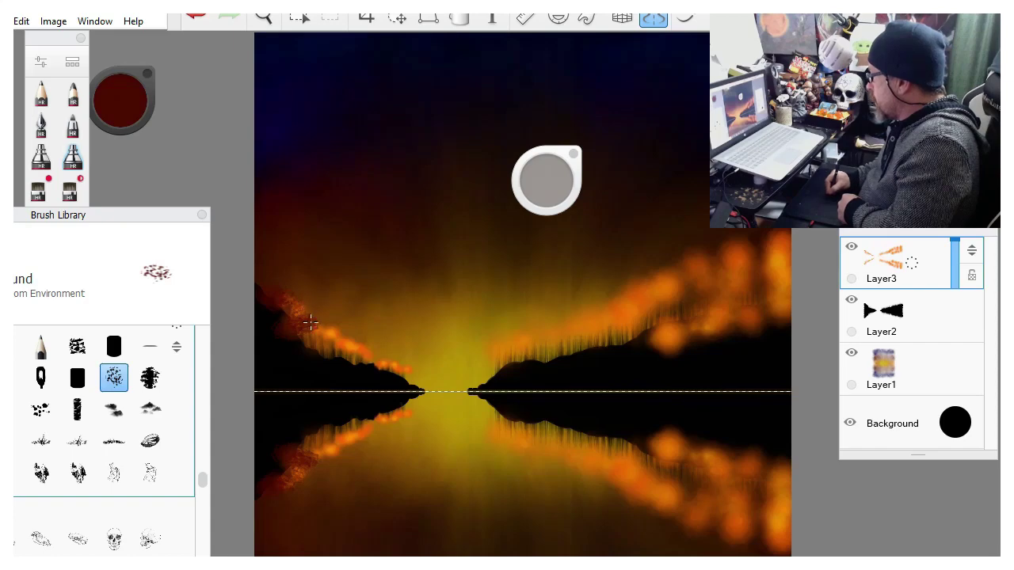
{"action": "left_click_drag", "start_coordinate": [310, 320], "coordinate": [351, 342]}
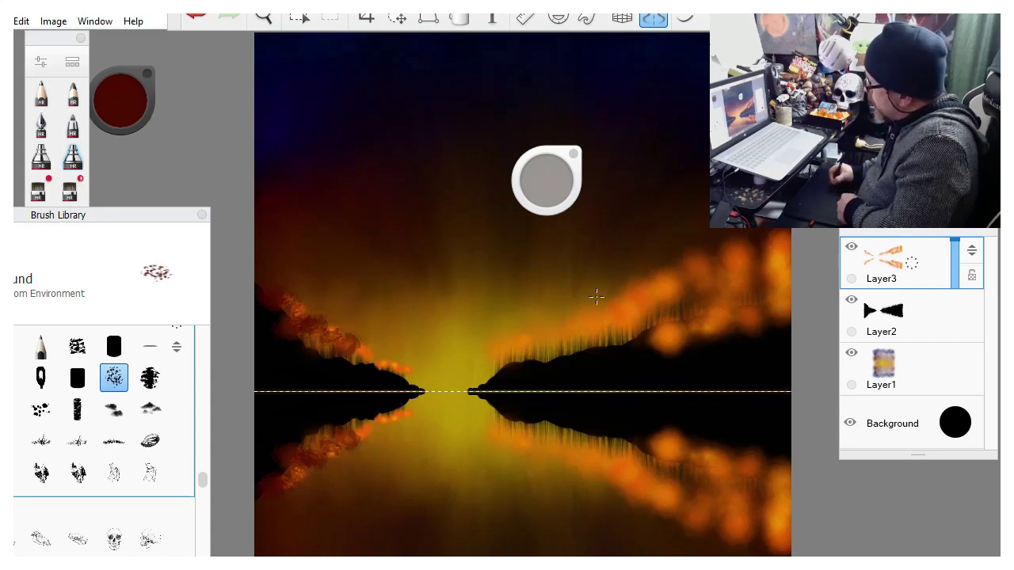
Undo a solid dark red test stroke on the right hill and redo it as separate leaf dabs along the mid-ridge.
{"action": "left_click_drag", "start_coordinate": [607, 309], "coordinate": [669, 276]}
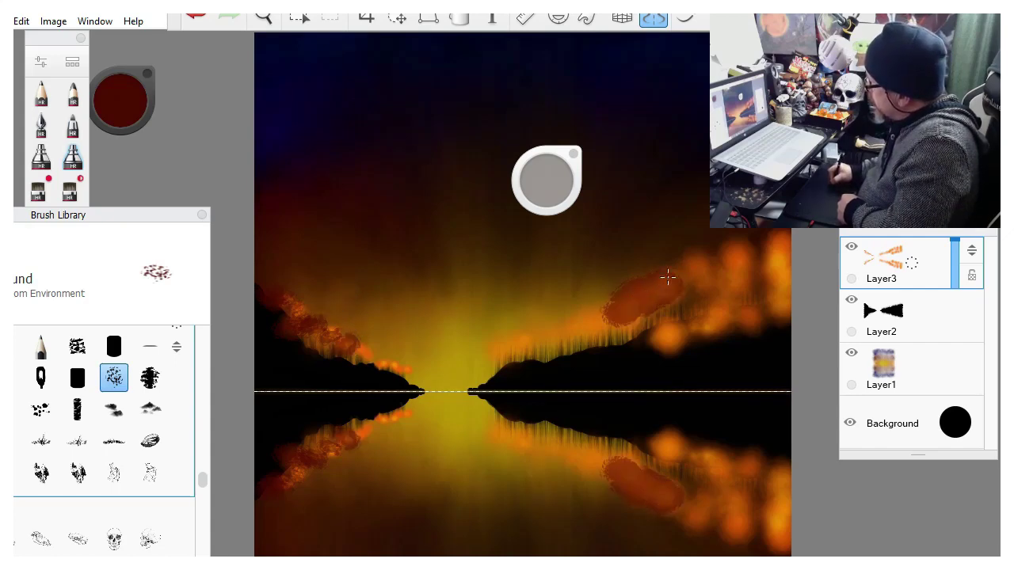
{"action": "left_click", "coordinate": [195, 16]}
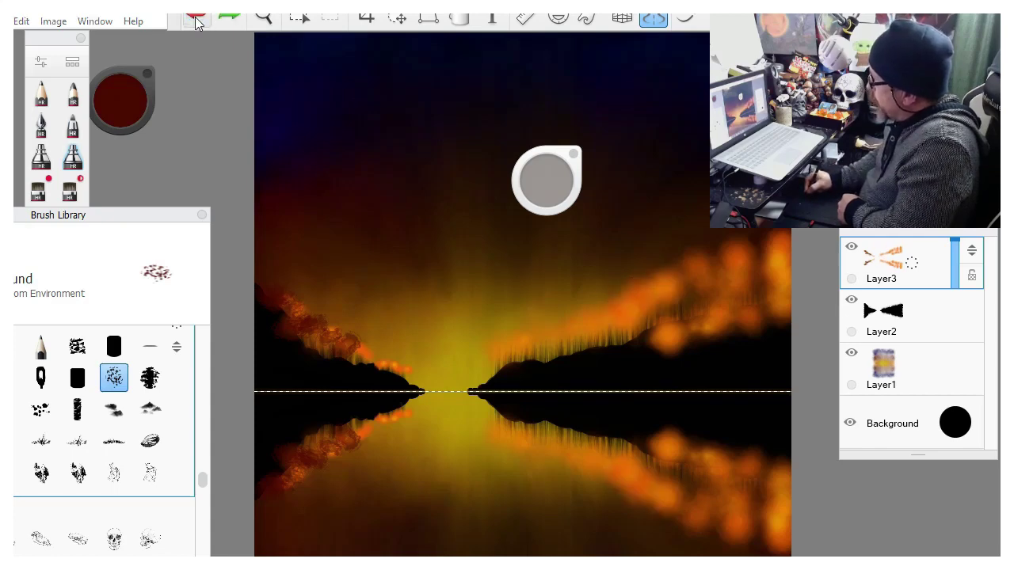
{"action": "mouse_move", "coordinate": [620, 303]}
{"action": "left_mouse_down"}
{"action": "mouse_move", "coordinate": [632, 311]}
{"action": "mouse_move", "coordinate": [626, 298]}
{"action": "mouse_move", "coordinate": [678, 269]}
{"action": "left_mouse_up"}
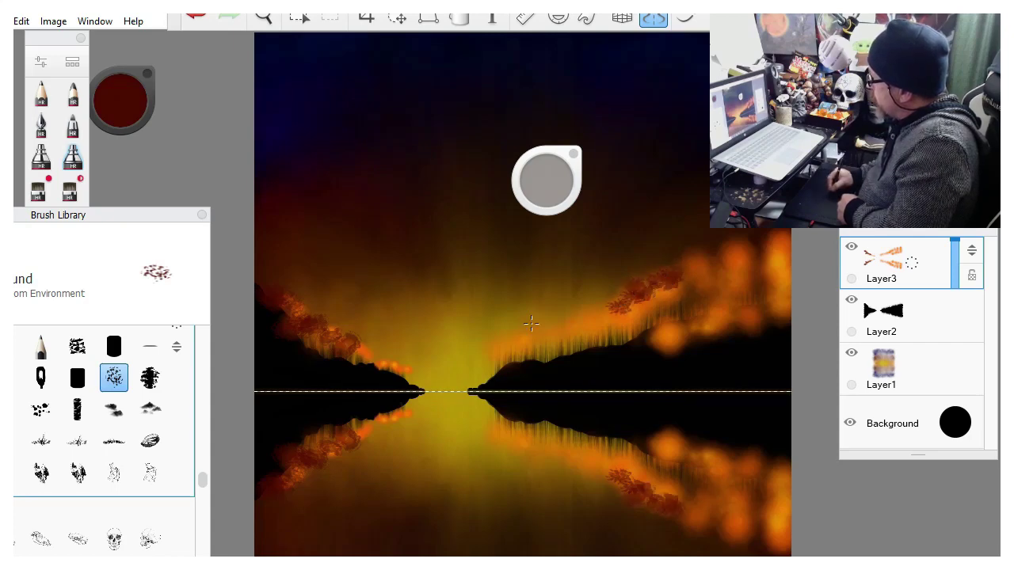
Extend the dark red leaf dabs down the left hill's ridge to the waterline and fill in its upper outer slope.
{"action": "left_click_drag", "start_coordinate": [360, 352], "coordinate": [406, 370]}
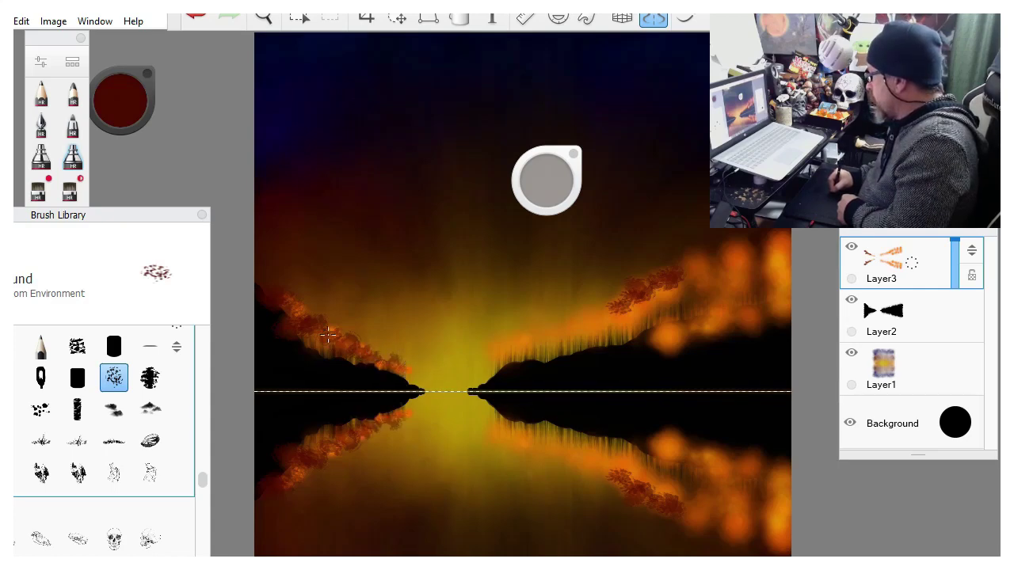
{"action": "left_click_drag", "start_coordinate": [309, 308], "coordinate": [310, 310]}
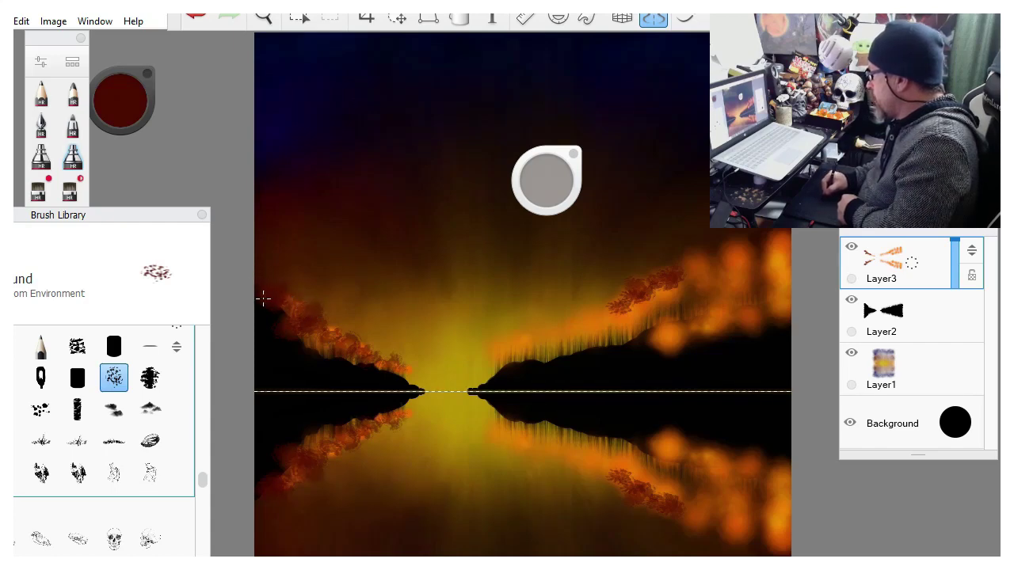
{"action": "left_click_drag", "start_coordinate": [263, 298], "coordinate": [259, 292]}
{"action": "left_click_drag", "start_coordinate": [321, 324], "coordinate": [364, 344]}
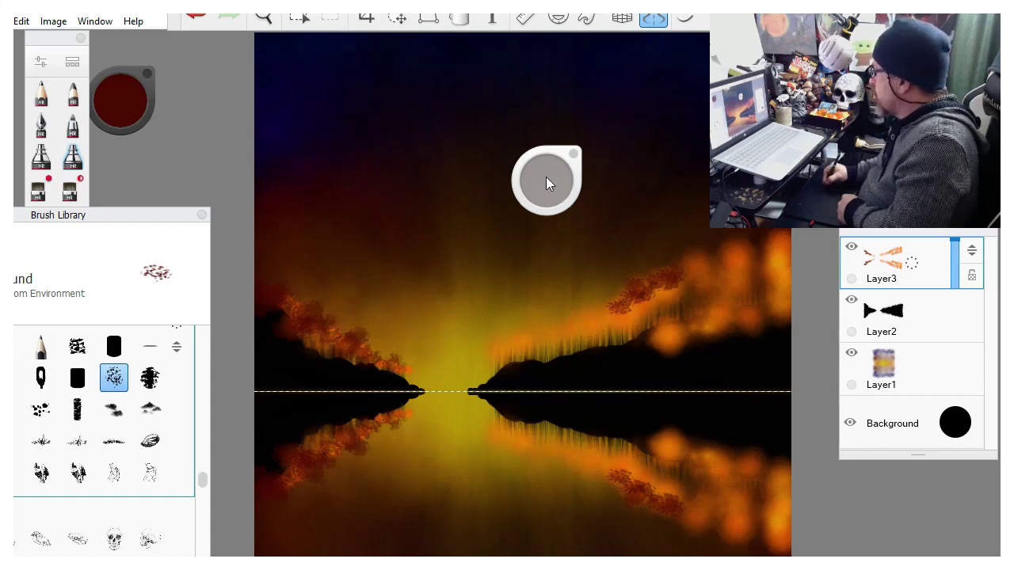
Adjust the brush size and cover the right hill's outer foliage with dark red leaves, filling the lower slope and mid-ridge.
{"action": "left_click_drag", "start_coordinate": [546, 184], "coordinate": [558, 167]}
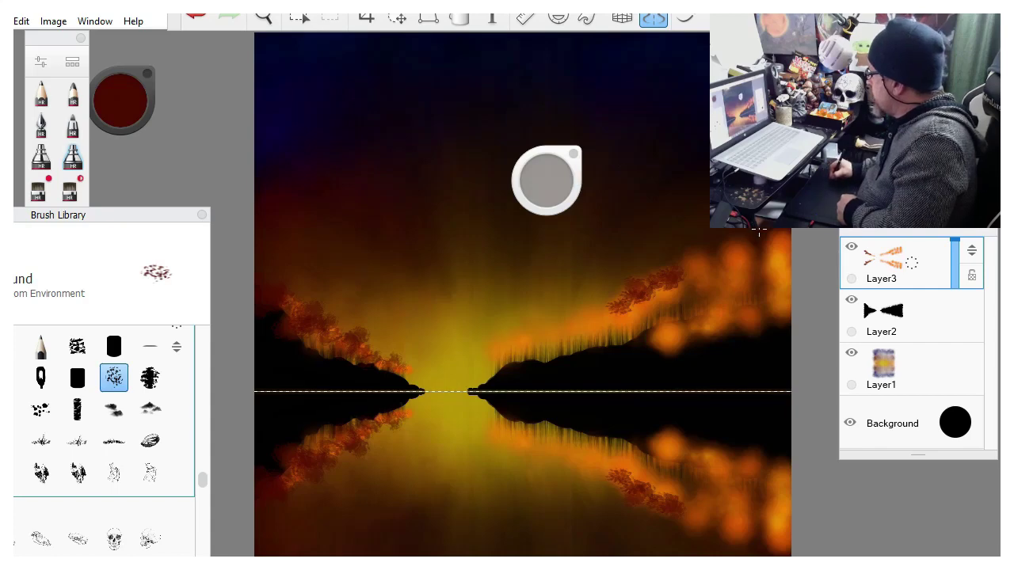
{"action": "mouse_move", "coordinate": [759, 231]}
{"action": "left_mouse_down"}
{"action": "mouse_move", "coordinate": [760, 244]}
{"action": "mouse_move", "coordinate": [771, 235]}
{"action": "left_mouse_up"}
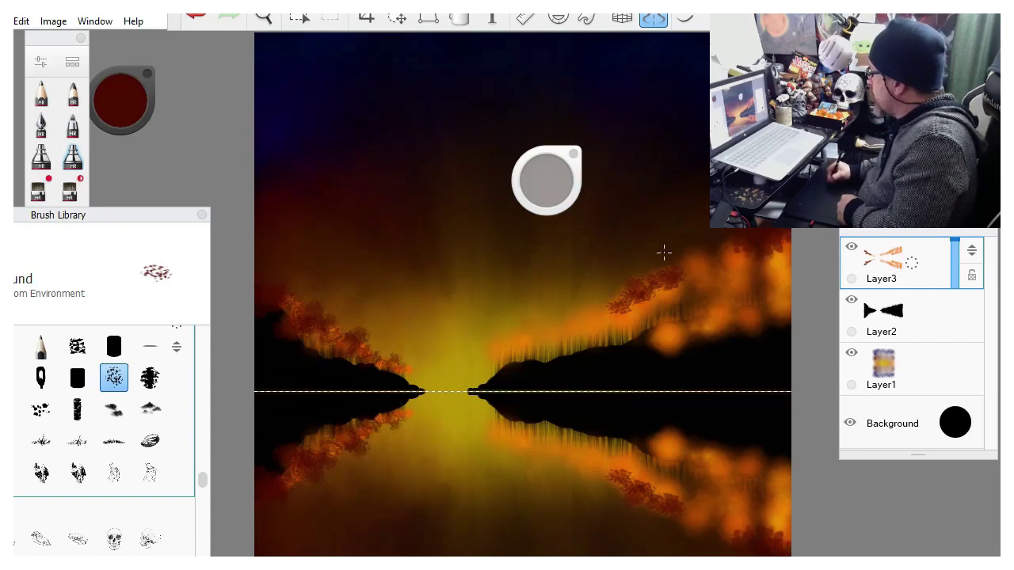
{"action": "mouse_move", "coordinate": [715, 258]}
{"action": "left_mouse_down"}
{"action": "mouse_move", "coordinate": [743, 258]}
{"action": "mouse_move", "coordinate": [717, 250]}
{"action": "left_mouse_up"}
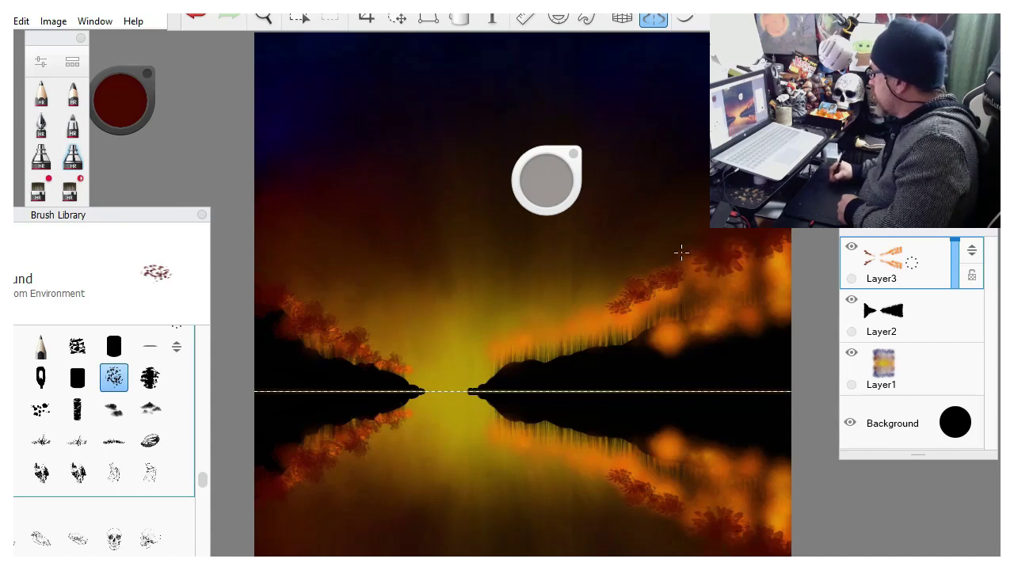
{"action": "mouse_move", "coordinate": [747, 294]}
{"action": "left_mouse_down"}
{"action": "mouse_move", "coordinate": [778, 275]}
{"action": "mouse_move", "coordinate": [776, 291]}
{"action": "mouse_move", "coordinate": [786, 255]}
{"action": "mouse_move", "coordinate": [769, 314]}
{"action": "mouse_move", "coordinate": [697, 314]}
{"action": "mouse_move", "coordinate": [666, 344]}
{"action": "left_mouse_up"}
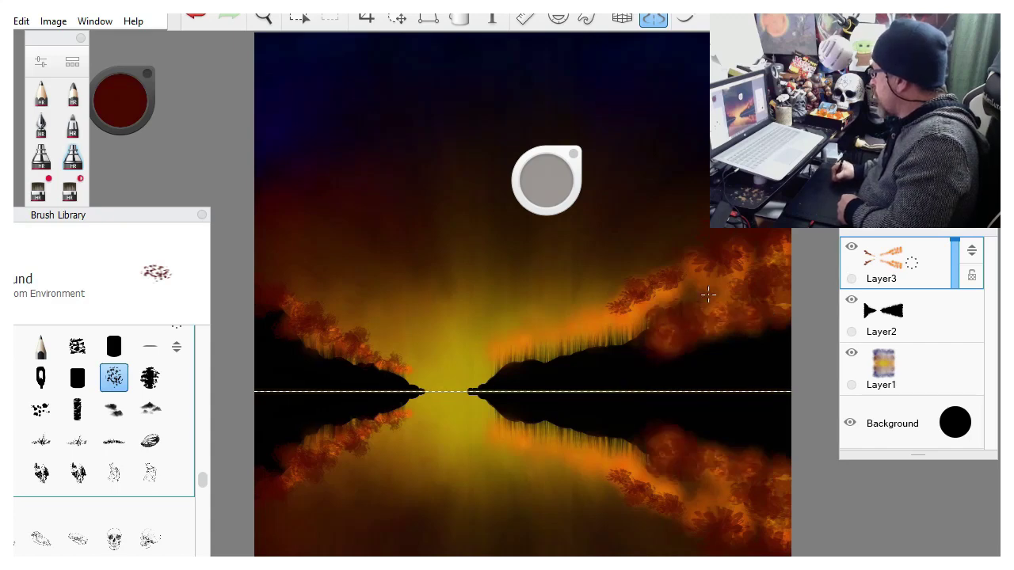
{"action": "left_click_drag", "start_coordinate": [709, 295], "coordinate": [708, 293]}
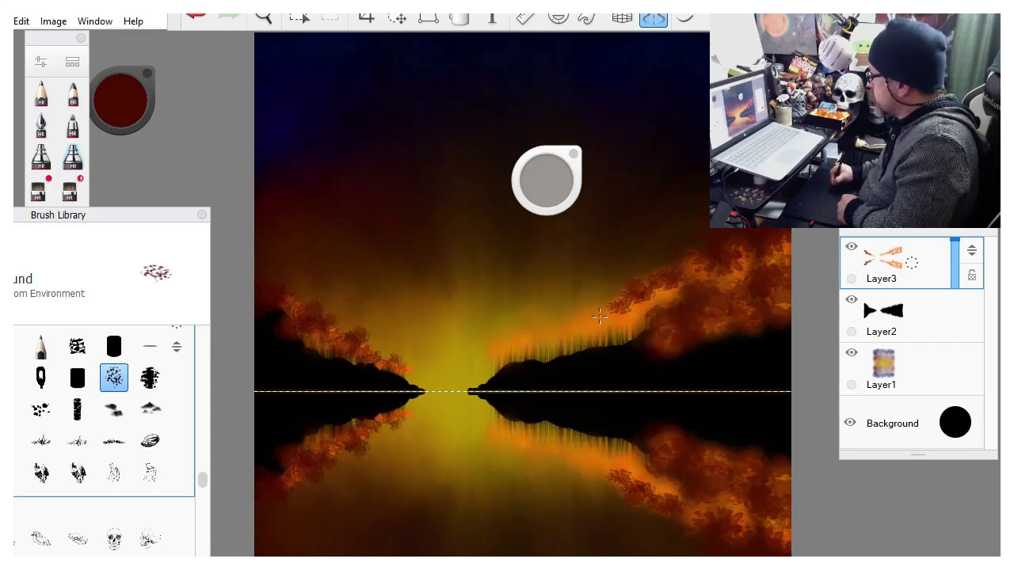
{"action": "mouse_move", "coordinate": [600, 317]}
{"action": "left_mouse_down"}
{"action": "mouse_move", "coordinate": [590, 316]}
{"action": "mouse_move", "coordinate": [634, 311]}
{"action": "left_mouse_up"}
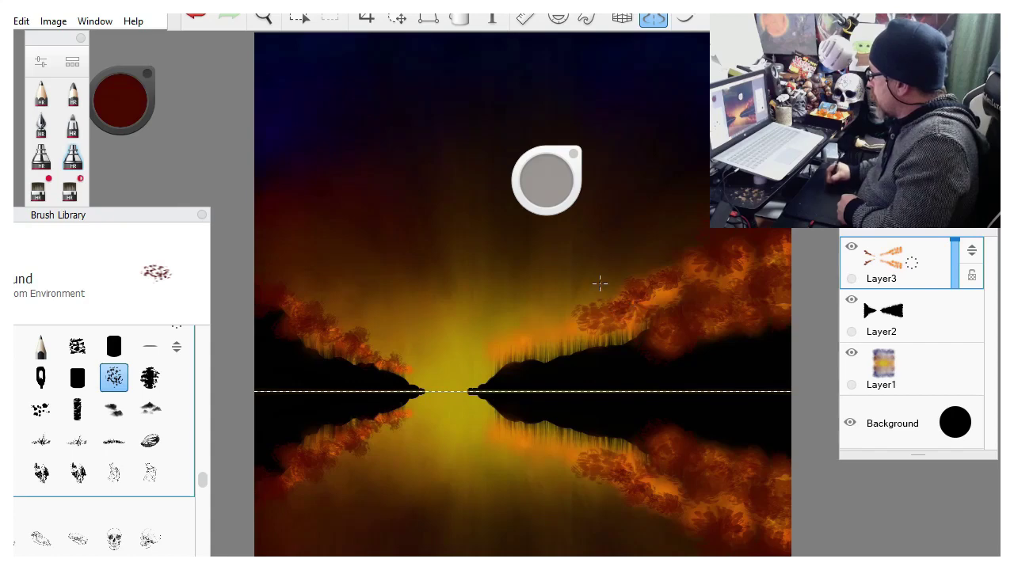
Refine the right hill's foliage with smaller dark red leaf dabs, carrying them down the inner ridge and undoing one stray dab.
{"action": "left_click_drag", "start_coordinate": [555, 183], "coordinate": [232, 157]}
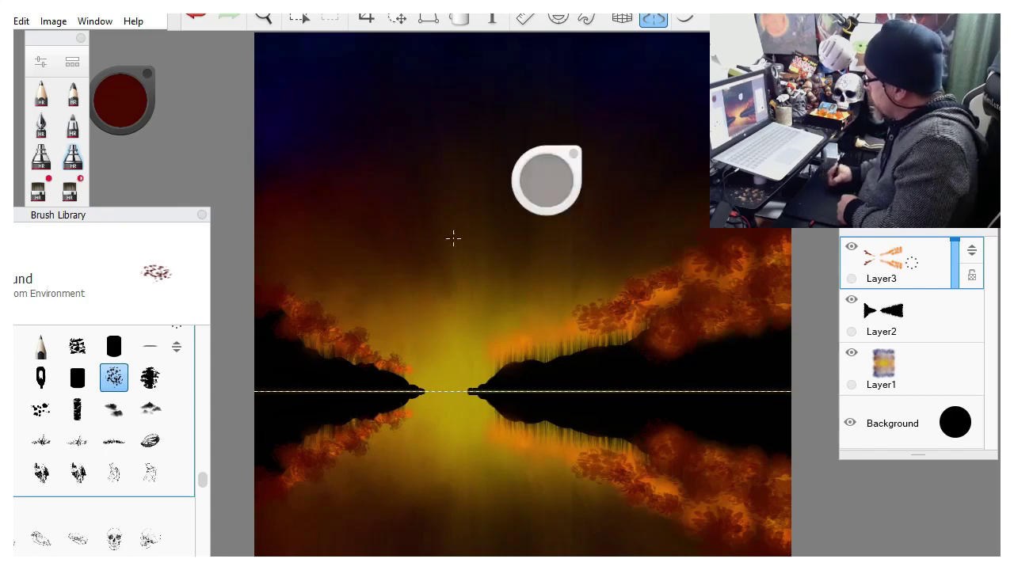
{"action": "mouse_move", "coordinate": [598, 331]}
{"action": "left_mouse_down"}
{"action": "mouse_move", "coordinate": [595, 310]}
{"action": "mouse_move", "coordinate": [583, 315]}
{"action": "mouse_move", "coordinate": [670, 293]}
{"action": "mouse_move", "coordinate": [691, 252]}
{"action": "left_mouse_up"}
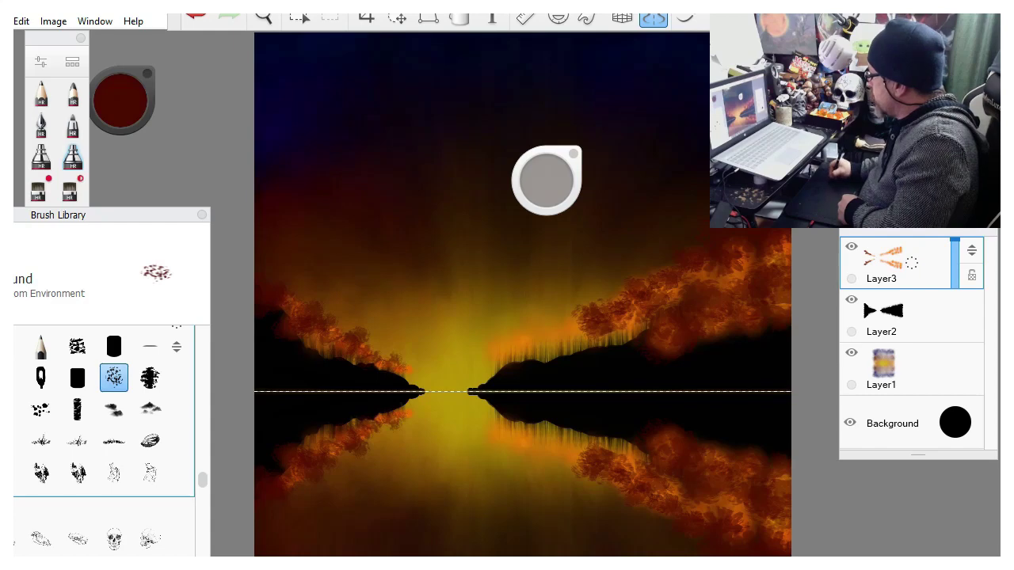
{"action": "mouse_move", "coordinate": [623, 290]}
{"action": "left_mouse_down"}
{"action": "mouse_move", "coordinate": [575, 329]}
{"action": "mouse_move", "coordinate": [574, 319]}
{"action": "mouse_move", "coordinate": [493, 349]}
{"action": "mouse_move", "coordinate": [542, 315]}
{"action": "left_mouse_up"}
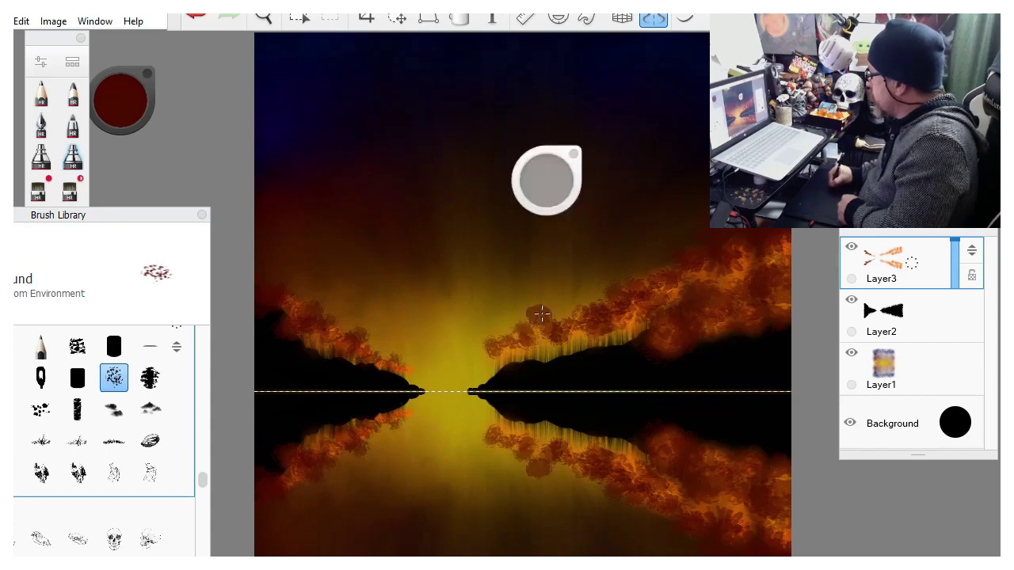
{"action": "left_click", "coordinate": [195, 13]}
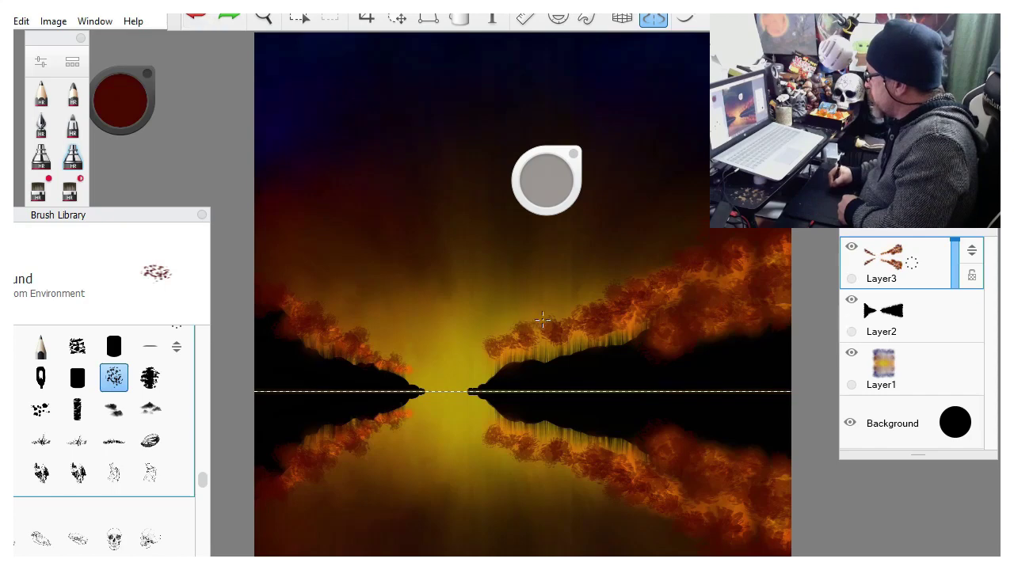
{"action": "left_click_drag", "start_coordinate": [540, 318], "coordinate": [572, 310]}
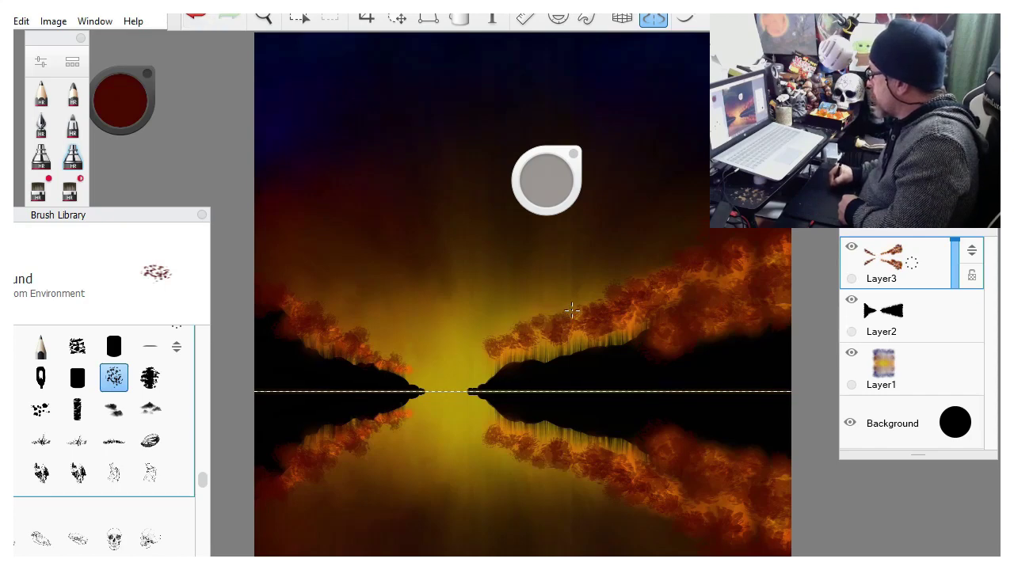
{"action": "left_click", "coordinate": [705, 279]}
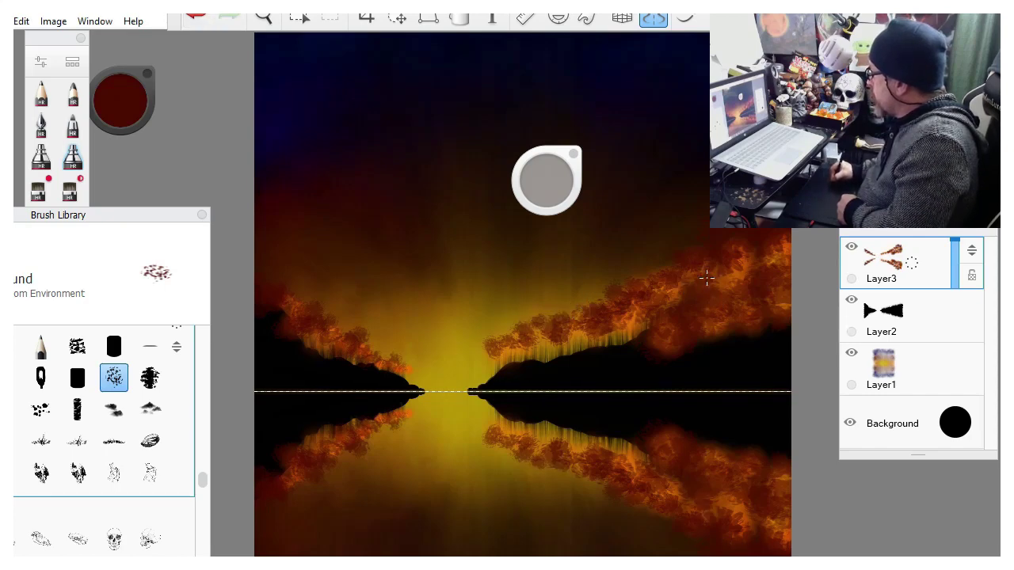
Darken the brush colour to a near-black red, adjust its size and shade the upper foliage on the right hill's outer slope.
{"action": "left_click", "coordinate": [108, 97]}
{"action": "left_click_drag", "start_coordinate": [119, 128], "coordinate": [117, 134]}
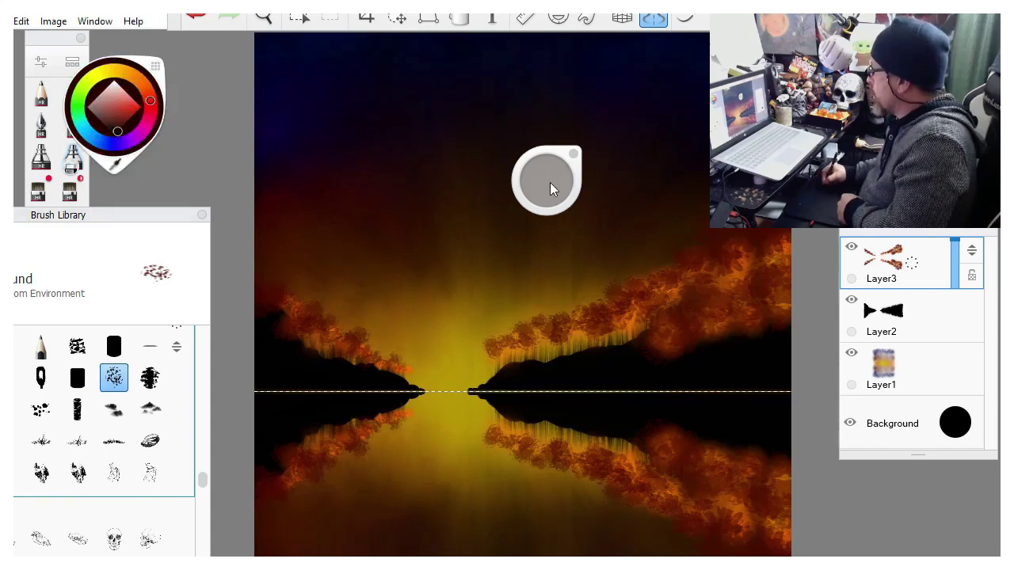
{"action": "mouse_move", "coordinate": [550, 182]}
{"action": "left_mouse_down"}
{"action": "mouse_move", "coordinate": [538, 177]}
{"action": "mouse_move", "coordinate": [532, 265]}
{"action": "mouse_move", "coordinate": [576, 290]}
{"action": "left_mouse_up"}
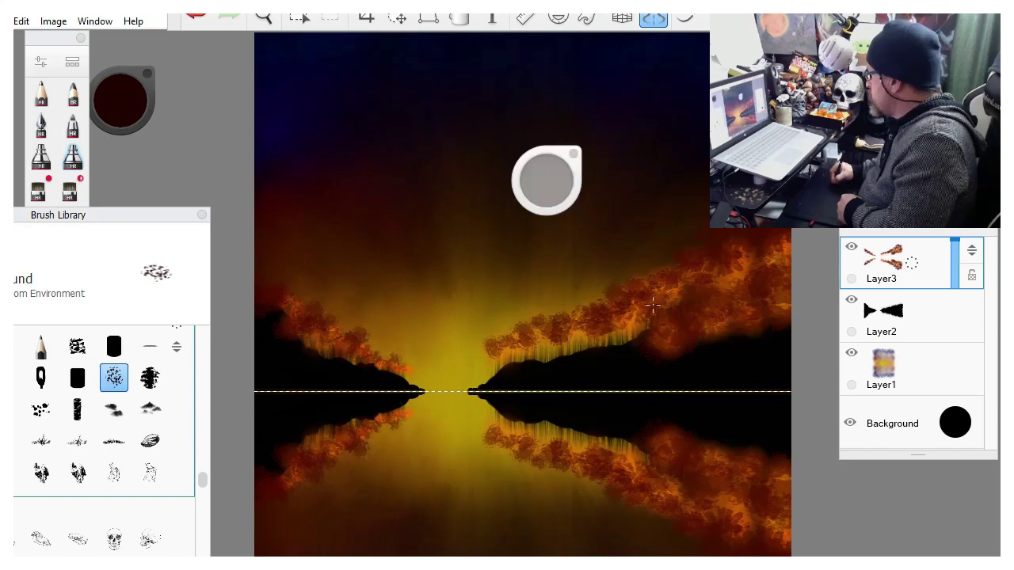
{"action": "mouse_move", "coordinate": [670, 298]}
{"action": "left_mouse_down"}
{"action": "mouse_move", "coordinate": [749, 251]}
{"action": "mouse_move", "coordinate": [767, 254]}
{"action": "mouse_move", "coordinate": [752, 258]}
{"action": "left_mouse_up"}
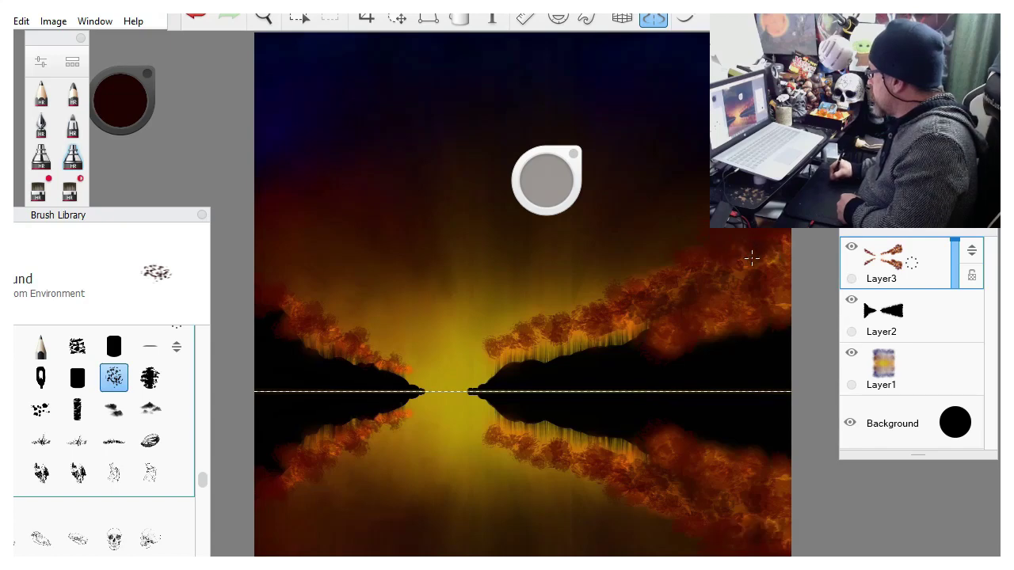
Shade the right hill's foliage with near-black red dabs from the outer slope down the ridge, adjusting the brush size and opacity midway.
{"action": "left_click_drag", "start_coordinate": [772, 301], "coordinate": [784, 298]}
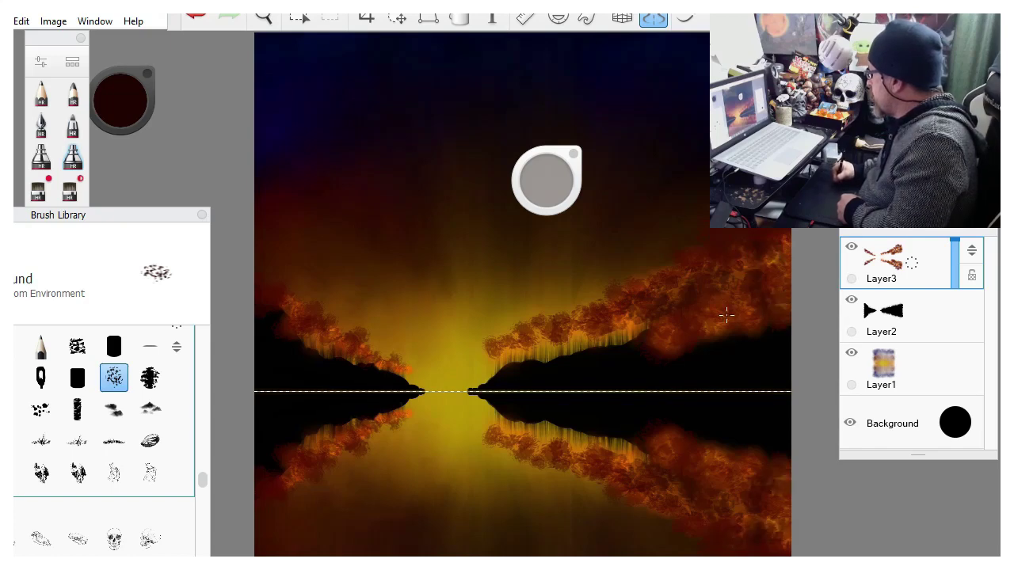
{"action": "left_click_drag", "start_coordinate": [726, 315], "coordinate": [668, 338]}
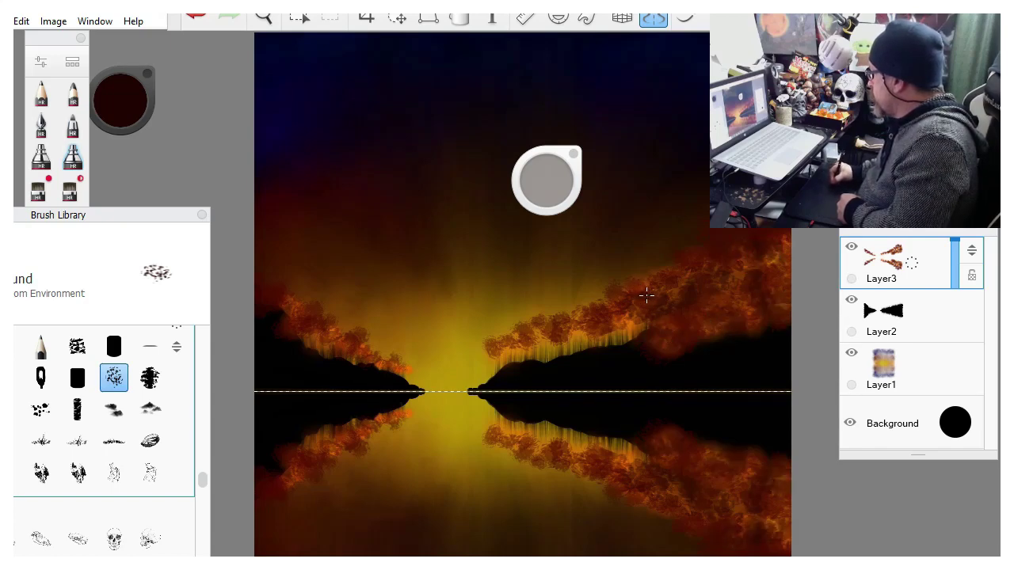
{"action": "mouse_move", "coordinate": [652, 296]}
{"action": "left_mouse_down"}
{"action": "mouse_move", "coordinate": [621, 309]}
{"action": "mouse_move", "coordinate": [617, 299]}
{"action": "mouse_move", "coordinate": [566, 328]}
{"action": "left_mouse_up"}
{"action": "left_click_drag", "start_coordinate": [559, 184], "coordinate": [323, 154]}
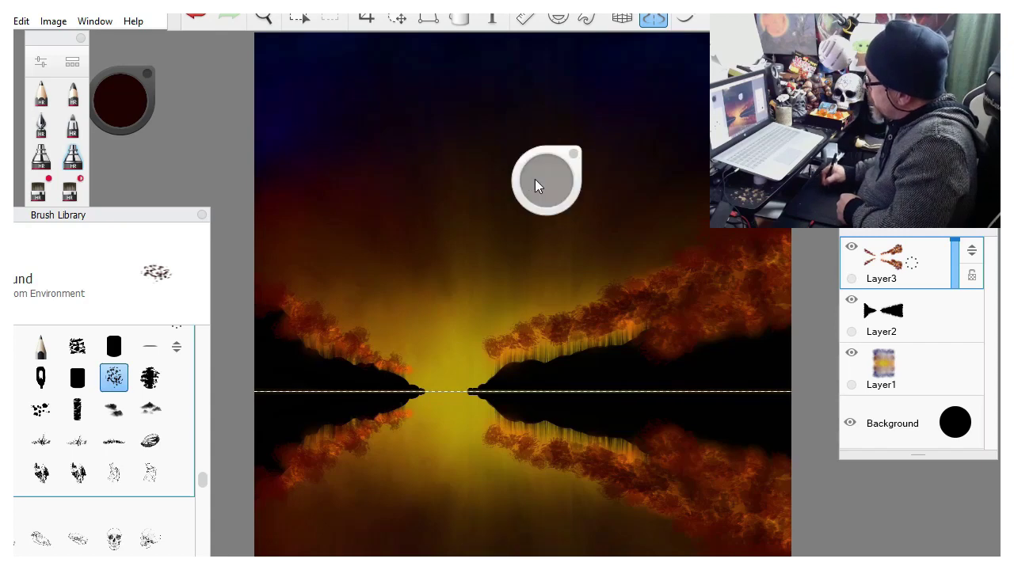
{"action": "left_click_drag", "start_coordinate": [535, 179], "coordinate": [278, 140]}
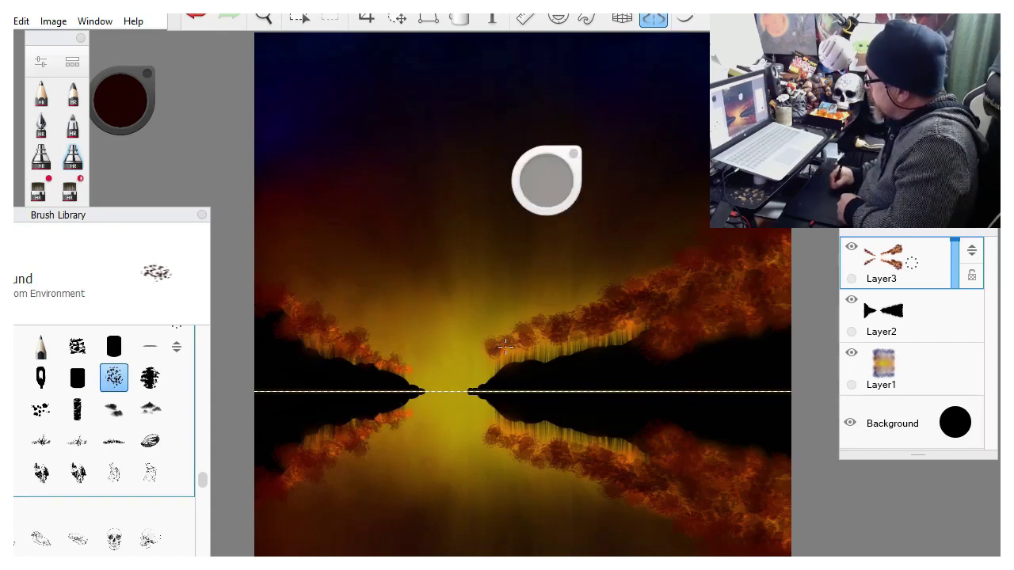
{"action": "mouse_move", "coordinate": [507, 344]}
{"action": "left_mouse_down"}
{"action": "mouse_move", "coordinate": [529, 340]}
{"action": "mouse_move", "coordinate": [534, 317]}
{"action": "left_mouse_up"}
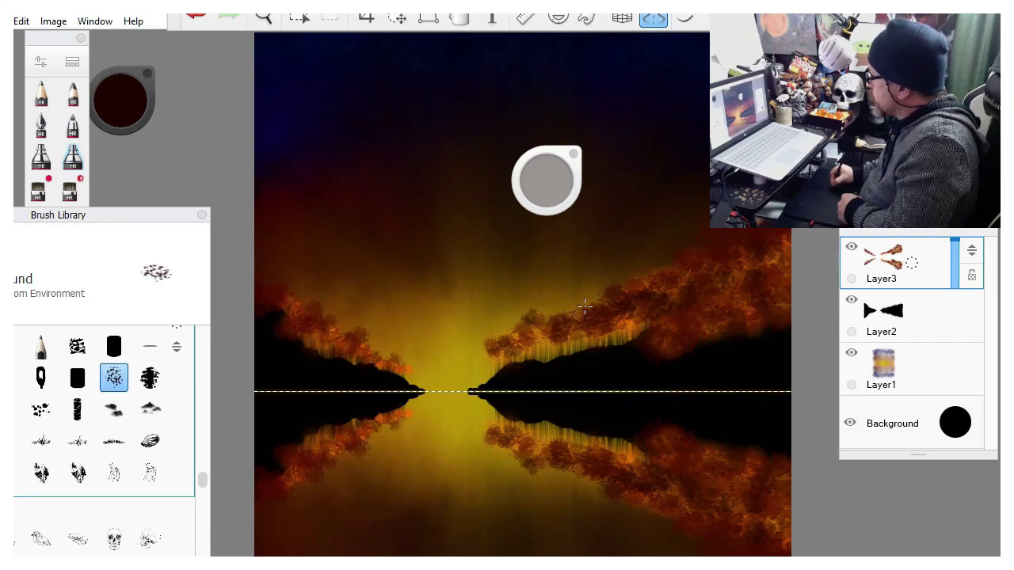
Shade the left hill's foliage with near-black red dabs along the ridge, upper outer edge and lower slope.
{"action": "mouse_move", "coordinate": [386, 359]}
{"action": "left_mouse_down"}
{"action": "mouse_move", "coordinate": [406, 366]}
{"action": "mouse_move", "coordinate": [359, 337]}
{"action": "left_mouse_up"}
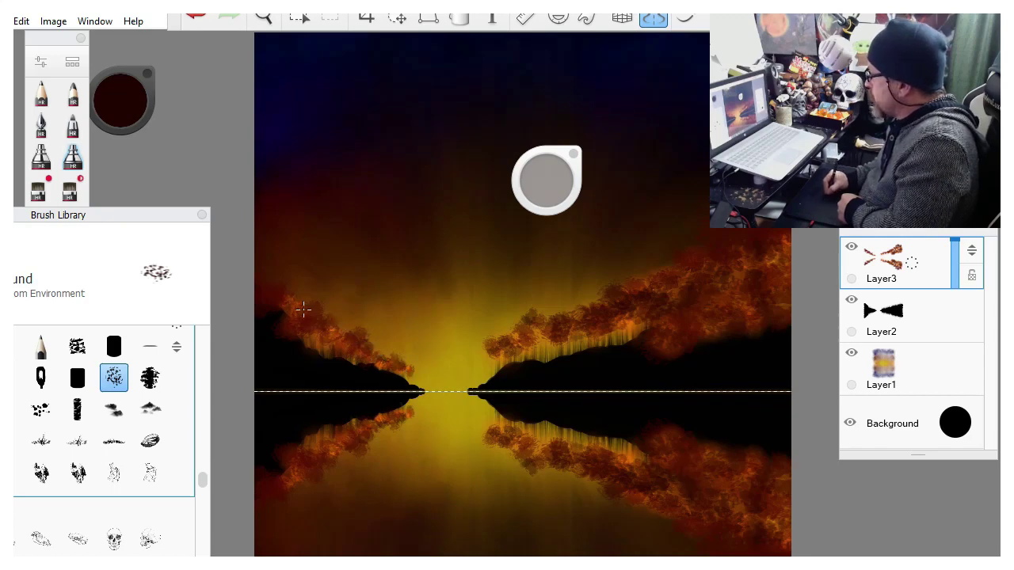
{"action": "left_click_drag", "start_coordinate": [308, 309], "coordinate": [276, 286]}
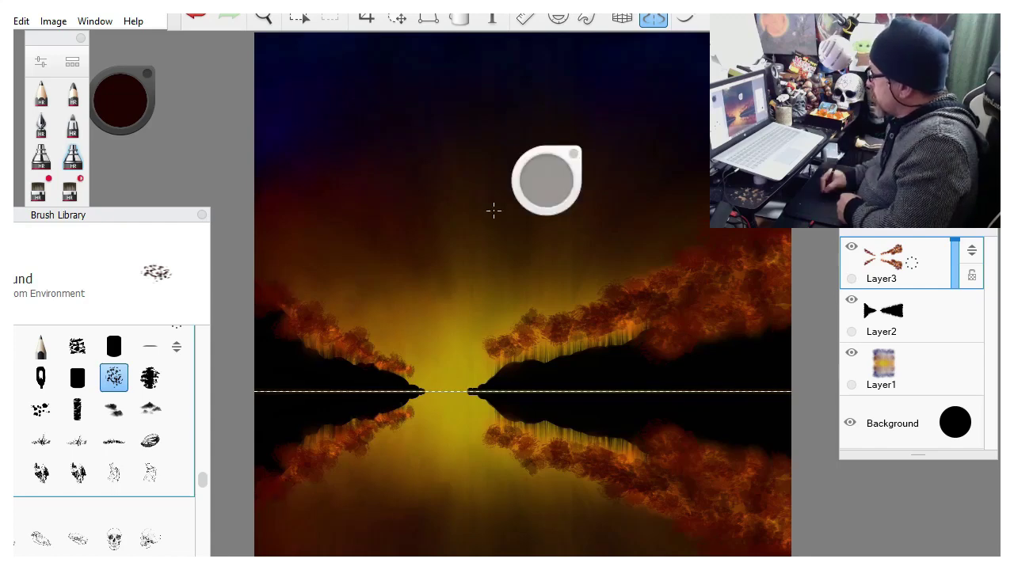
{"action": "left_click_drag", "start_coordinate": [274, 288], "coordinate": [279, 277]}
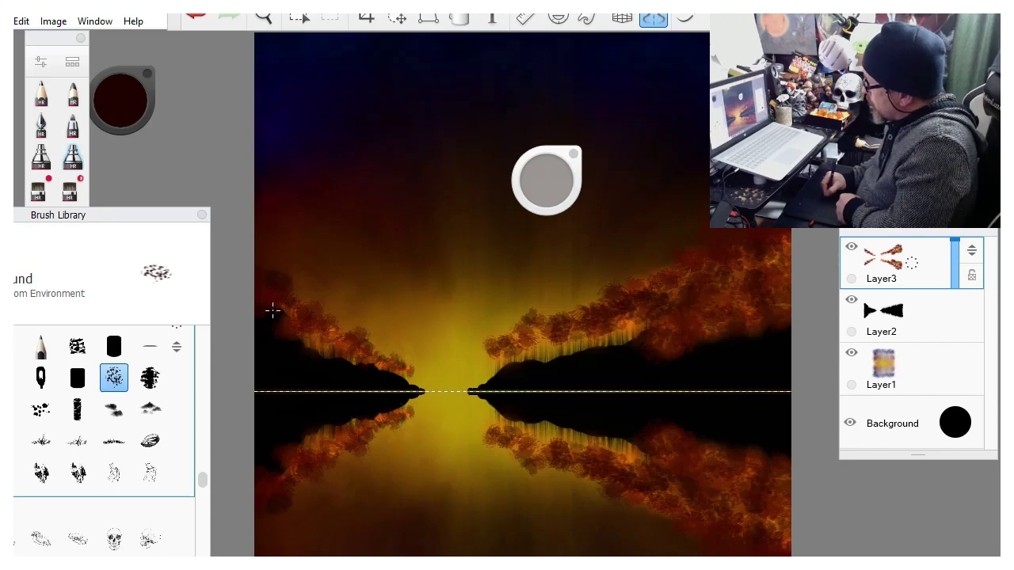
{"action": "mouse_move", "coordinate": [283, 324]}
{"action": "left_mouse_down"}
{"action": "mouse_move", "coordinate": [309, 340]}
{"action": "mouse_move", "coordinate": [274, 322]}
{"action": "mouse_move", "coordinate": [289, 299]}
{"action": "mouse_move", "coordinate": [322, 329]}
{"action": "mouse_move", "coordinate": [489, 364]}
{"action": "mouse_move", "coordinate": [291, 349]}
{"action": "mouse_move", "coordinate": [260, 326]}
{"action": "mouse_move", "coordinate": [315, 353]}
{"action": "left_mouse_up"}
Darken the lower edge and outer side of the right hill's foliage, continuing the near-black red dabs down its ridge.
{"action": "left_click_drag", "start_coordinate": [661, 351], "coordinate": [686, 346]}
{"action": "mouse_move", "coordinate": [740, 326]}
{"action": "left_mouse_down"}
{"action": "mouse_move", "coordinate": [780, 321]}
{"action": "mouse_move", "coordinate": [788, 308]}
{"action": "mouse_move", "coordinate": [768, 269]}
{"action": "mouse_move", "coordinate": [744, 286]}
{"action": "mouse_move", "coordinate": [724, 276]}
{"action": "mouse_move", "coordinate": [773, 246]}
{"action": "mouse_move", "coordinate": [772, 255]}
{"action": "mouse_move", "coordinate": [788, 231]}
{"action": "left_mouse_up"}
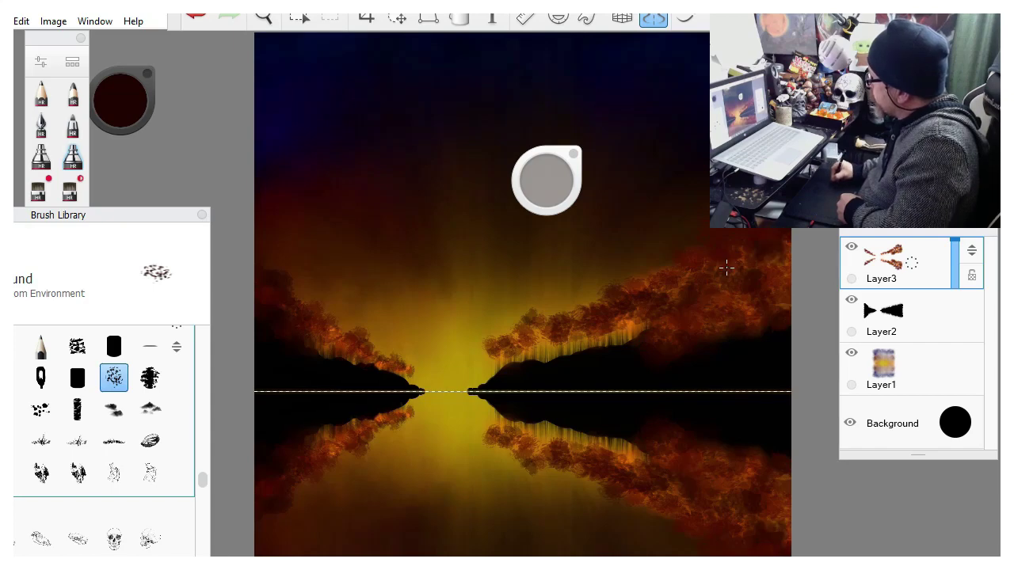
{"action": "mouse_move", "coordinate": [727, 269]}
{"action": "left_mouse_down"}
{"action": "mouse_move", "coordinate": [694, 269]}
{"action": "mouse_move", "coordinate": [626, 323]}
{"action": "mouse_move", "coordinate": [640, 323]}
{"action": "mouse_move", "coordinate": [608, 315]}
{"action": "mouse_move", "coordinate": [528, 336]}
{"action": "left_mouse_up"}
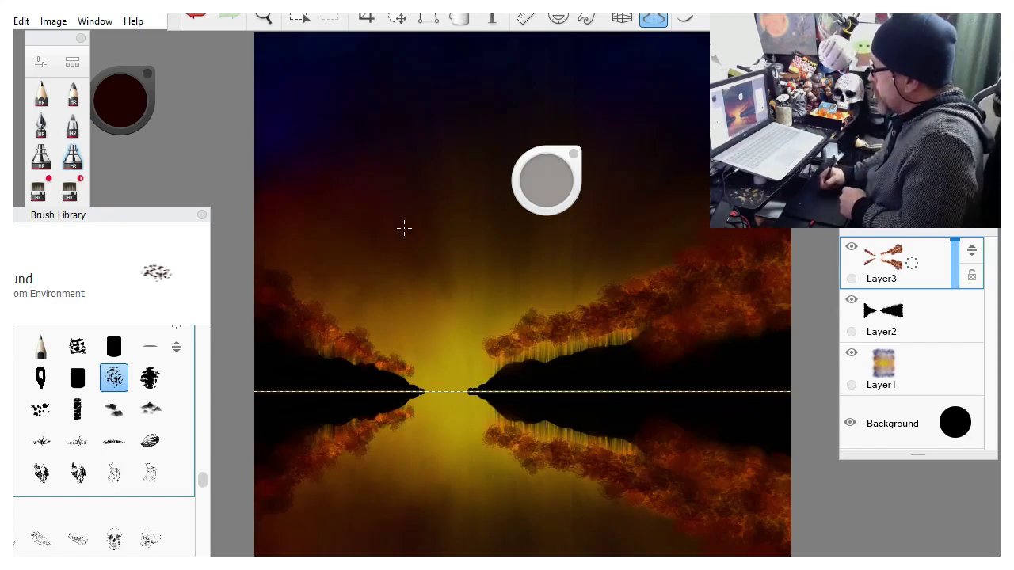
Change the brush colour to bright orange and adjust the brush size and opacity for foliage highlights.
{"action": "left_click", "coordinate": [117, 101]}
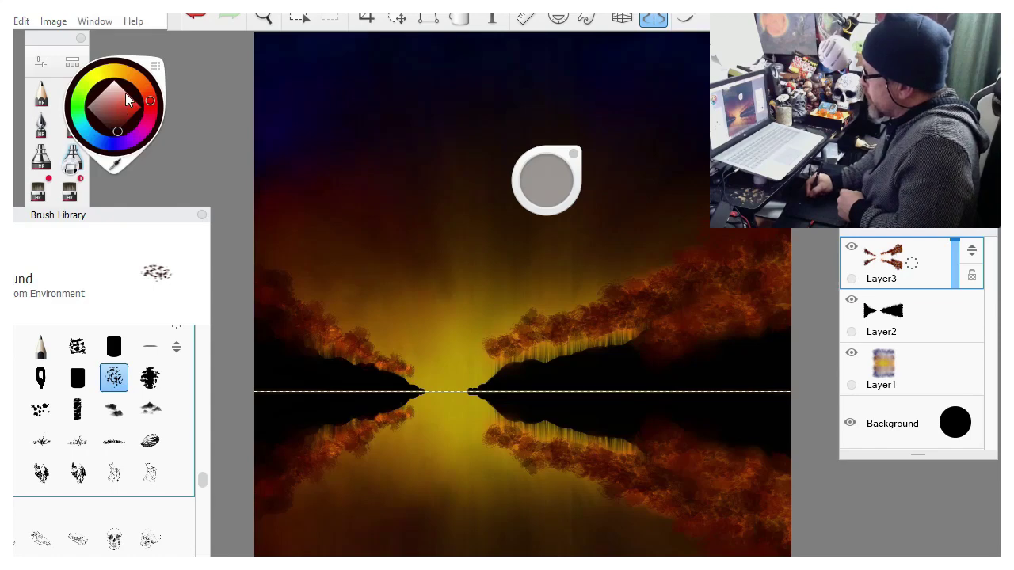
{"action": "left_click", "coordinate": [146, 88]}
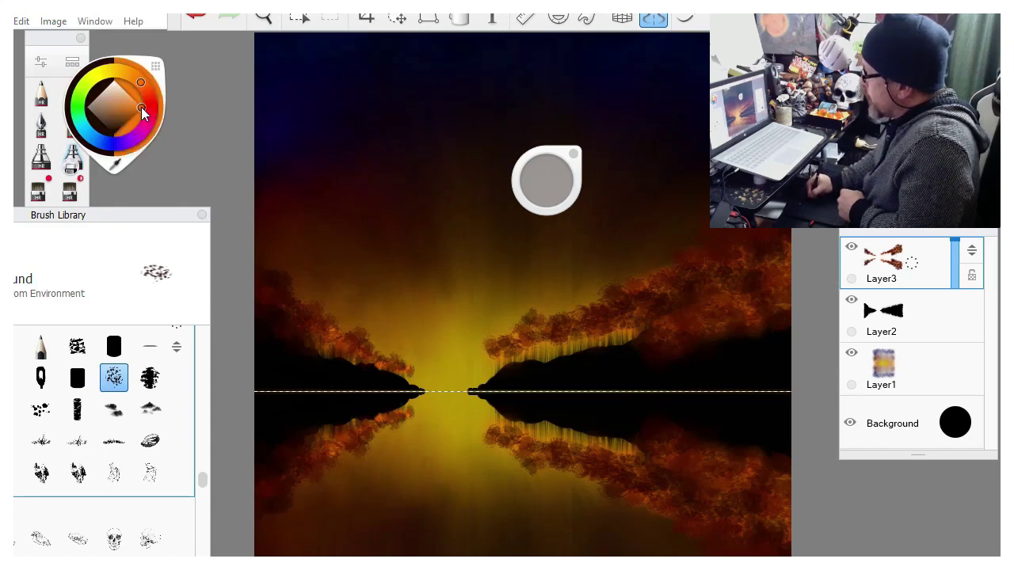
{"action": "left_click", "coordinate": [143, 107]}
{"action": "mouse_move", "coordinate": [541, 194]}
{"action": "left_mouse_down"}
{"action": "mouse_move", "coordinate": [525, 353]}
{"action": "mouse_move", "coordinate": [550, 186]}
{"action": "mouse_move", "coordinate": [553, 208]}
{"action": "mouse_move", "coordinate": [437, 179]}
{"action": "mouse_move", "coordinate": [668, 193]}
{"action": "left_mouse_up"}
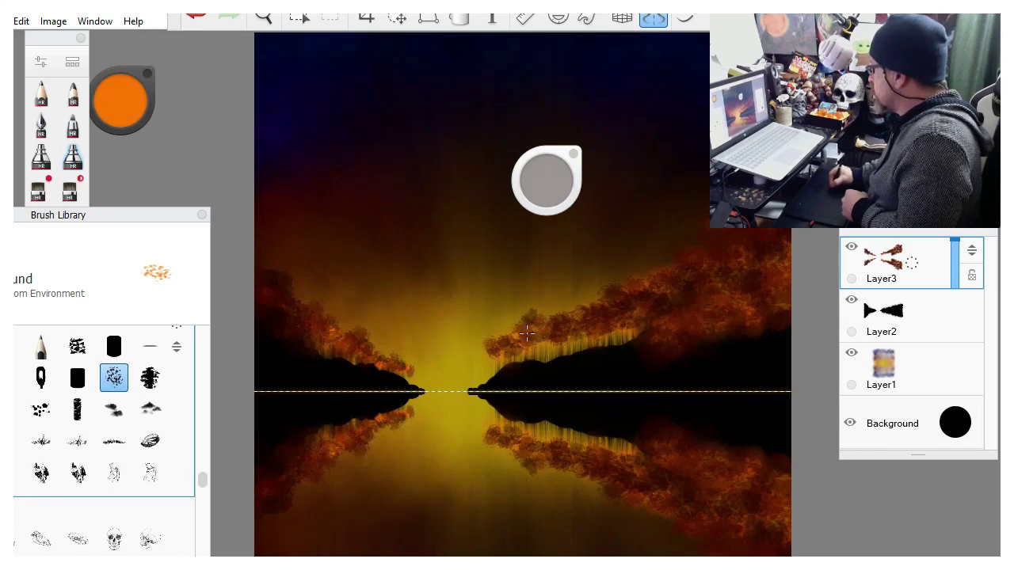
Change the brush colour to golden yellow and dab highlights across the right hill's foliage from its lower edge to the outer slope.
{"action": "left_click", "coordinate": [115, 89]}
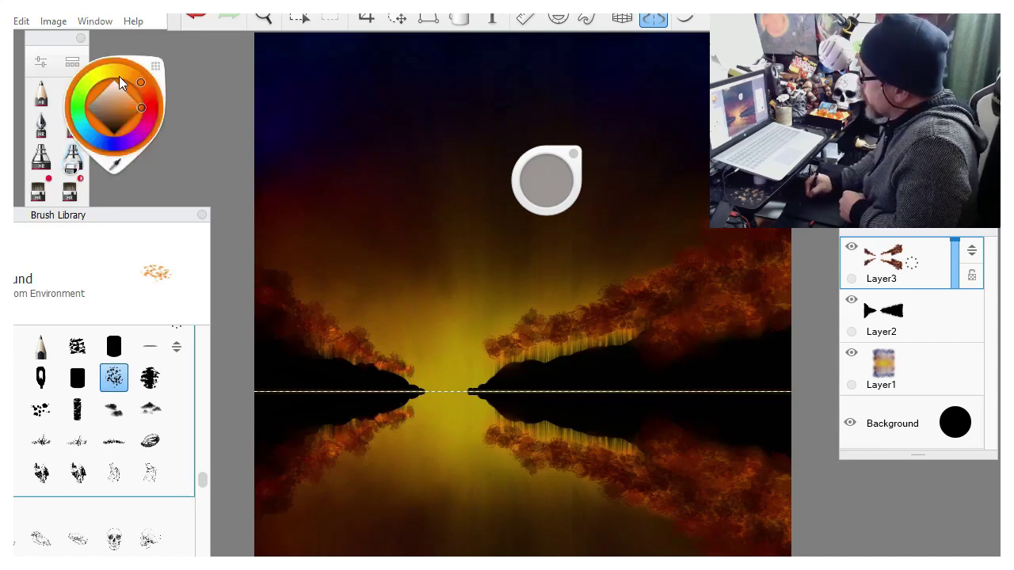
{"action": "left_click", "coordinate": [119, 76]}
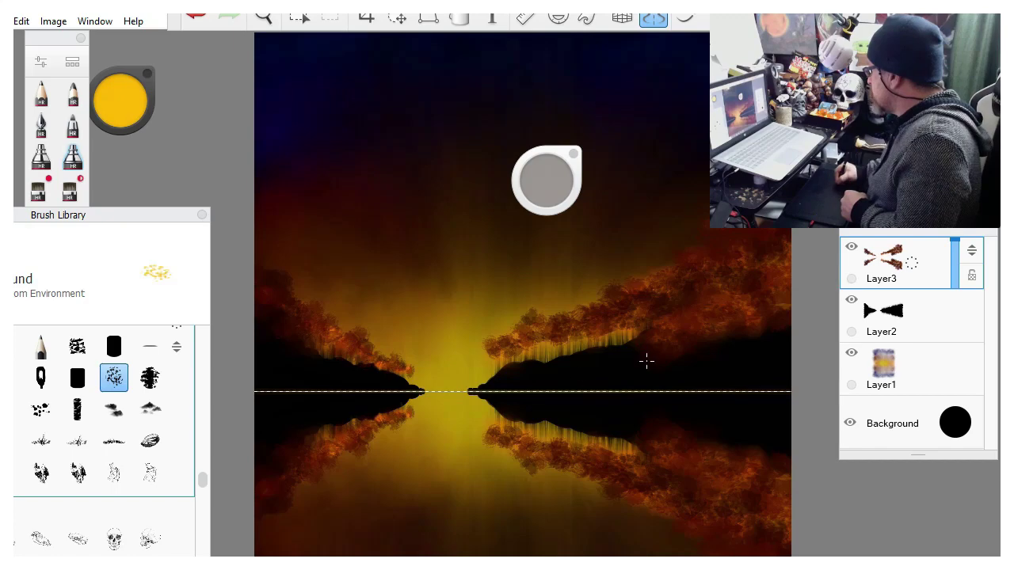
{"action": "left_click_drag", "start_coordinate": [654, 344], "coordinate": [678, 324]}
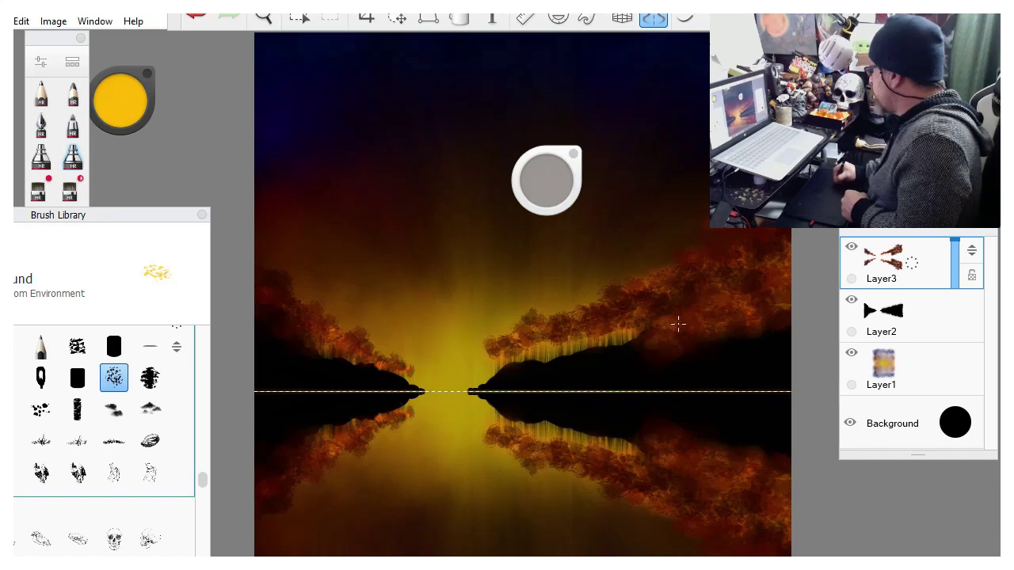
{"action": "left_click", "coordinate": [689, 317]}
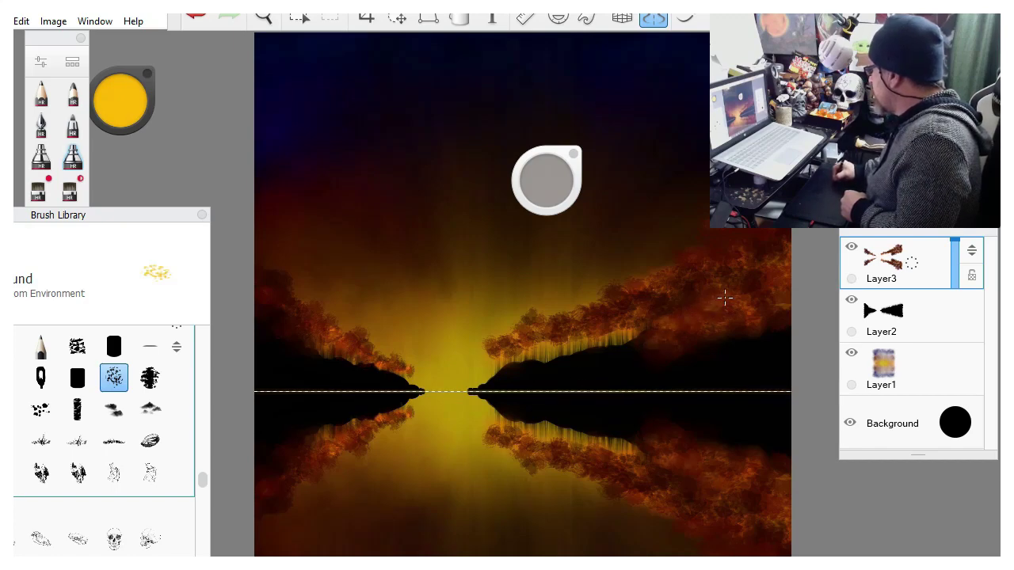
{"action": "left_click", "coordinate": [759, 290]}
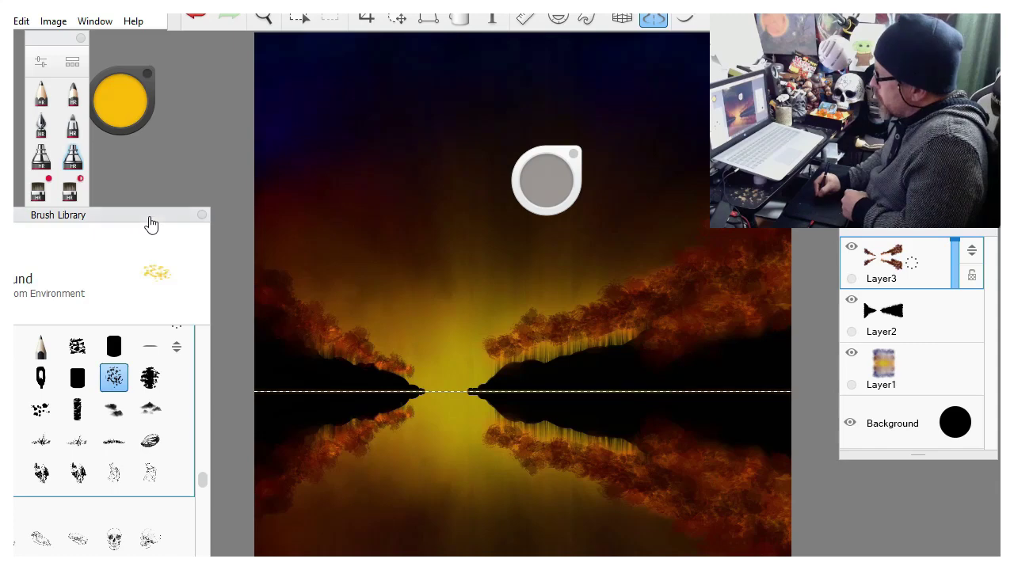
Select the fan brush, adjust its settings and smear the right hill's outer foliage down to the waterline.
{"action": "left_click_drag", "start_coordinate": [151, 222], "coordinate": [166, 195]}
{"action": "left_click_drag", "start_coordinate": [220, 444], "coordinate": [220, 312]}
{"action": "left_click", "coordinate": [167, 408]}
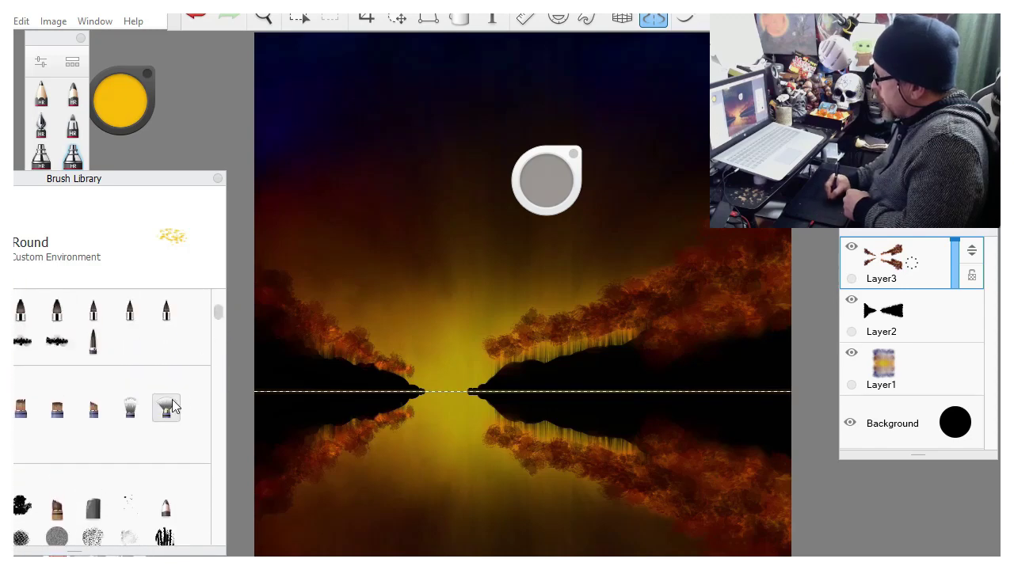
{"action": "mouse_move", "coordinate": [181, 182]}
{"action": "left_mouse_down"}
{"action": "mouse_move", "coordinate": [154, 249]}
{"action": "mouse_move", "coordinate": [138, 267]}
{"action": "mouse_move", "coordinate": [135, 259]}
{"action": "left_mouse_up"}
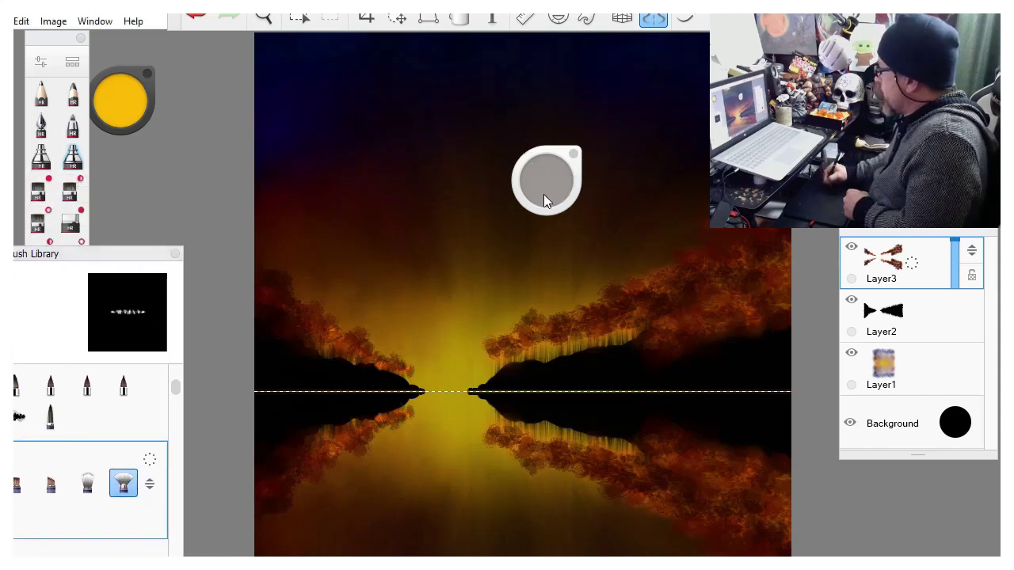
{"action": "mouse_move", "coordinate": [536, 198]}
{"action": "left_mouse_down"}
{"action": "mouse_move", "coordinate": [668, 192]}
{"action": "mouse_move", "coordinate": [658, 190]}
{"action": "left_mouse_up"}
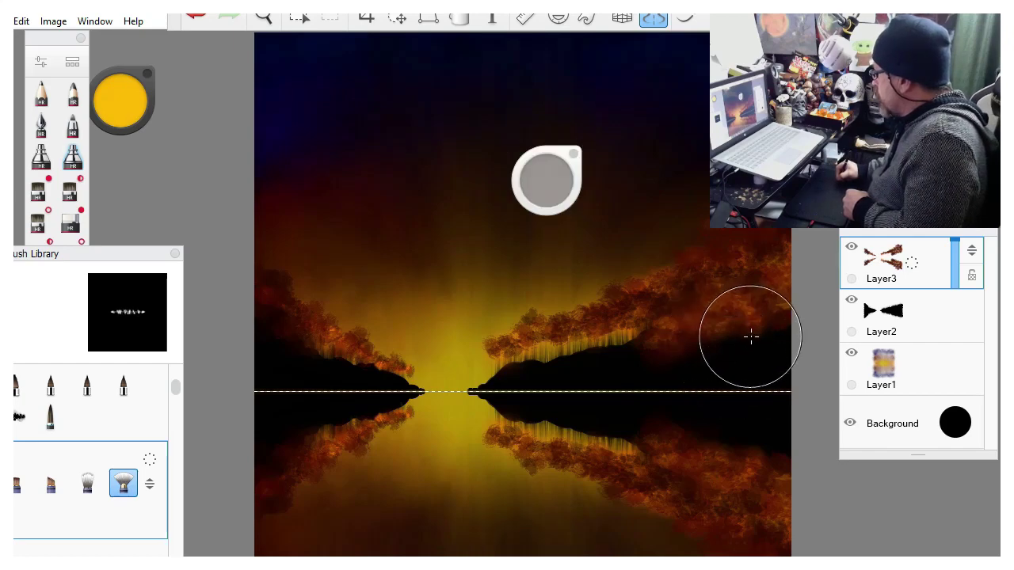
{"action": "left_click_drag", "start_coordinate": [752, 336], "coordinate": [750, 390]}
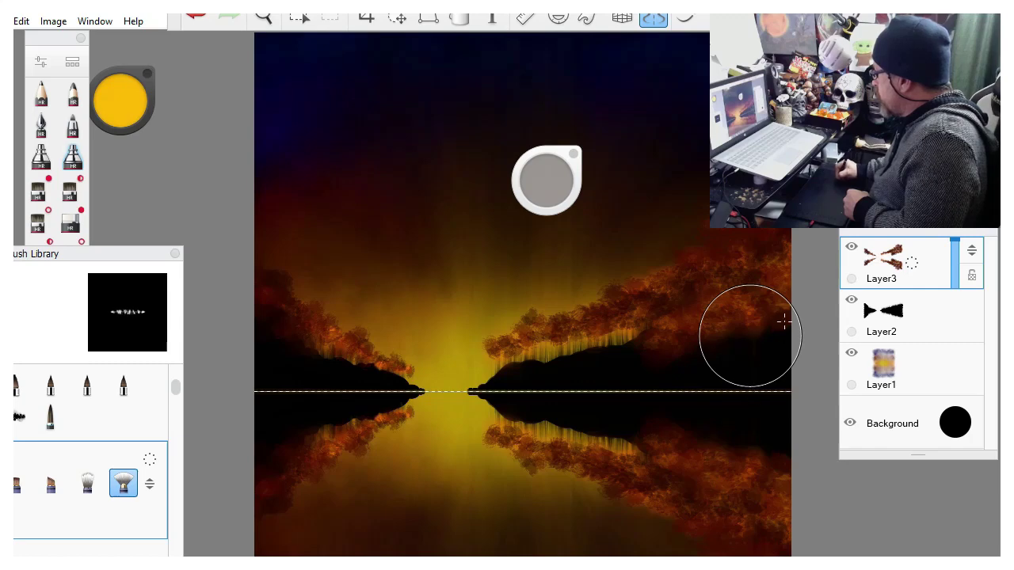
{"action": "left_click_drag", "start_coordinate": [780, 363], "coordinate": [785, 386]}
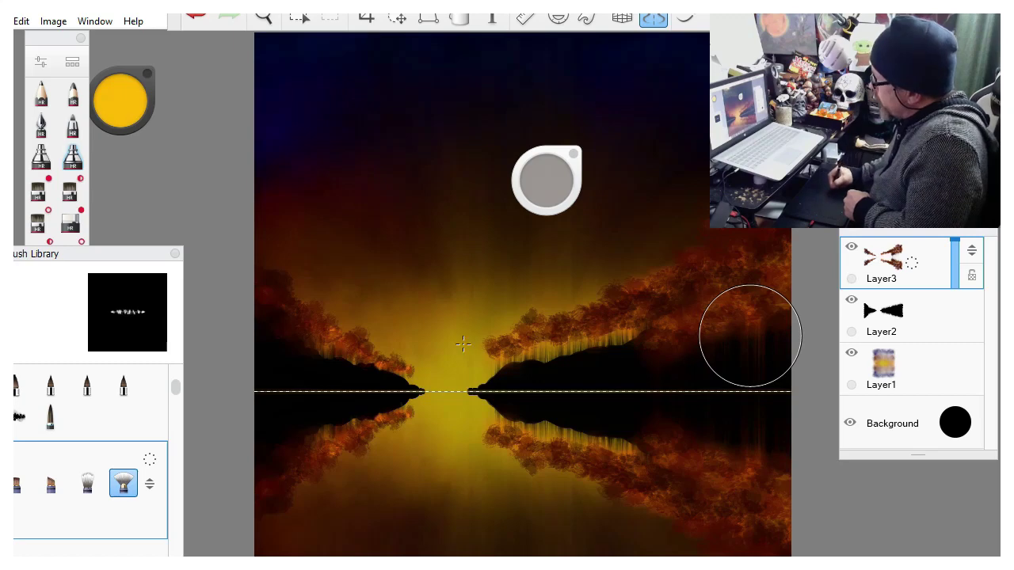
Switch to the Glowing Highlights brush, sample black from the right hill and adjust the brush size and opacity.
{"action": "mouse_move", "coordinate": [125, 257]}
{"action": "left_mouse_down"}
{"action": "mouse_move", "coordinate": [149, 249]}
{"action": "mouse_move", "coordinate": [167, 205]}
{"action": "left_mouse_up"}
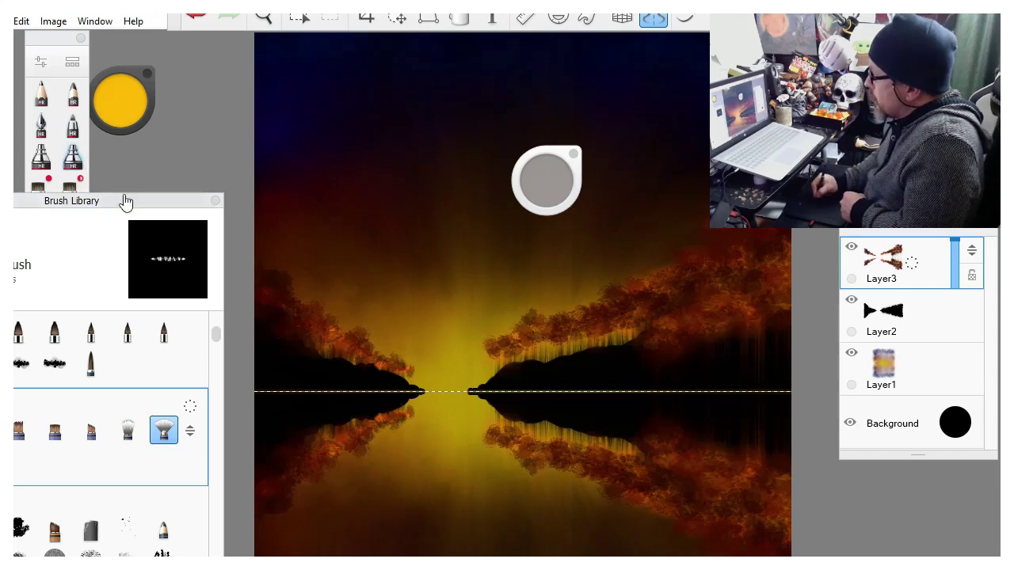
{"action": "left_click_drag", "start_coordinate": [125, 198], "coordinate": [129, 225]}
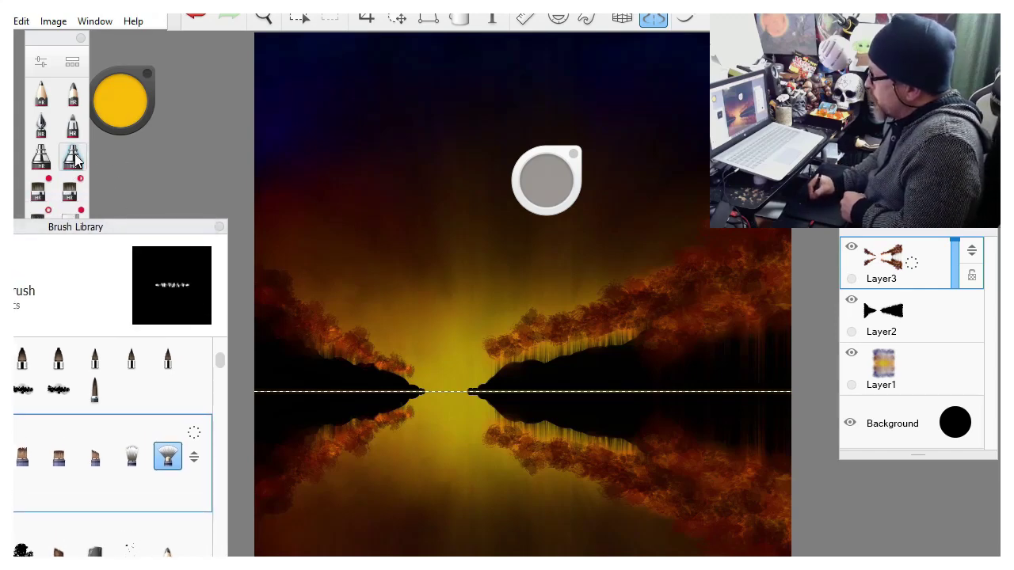
{"action": "left_click", "coordinate": [74, 162]}
{"action": "left_click", "coordinate": [74, 160]}
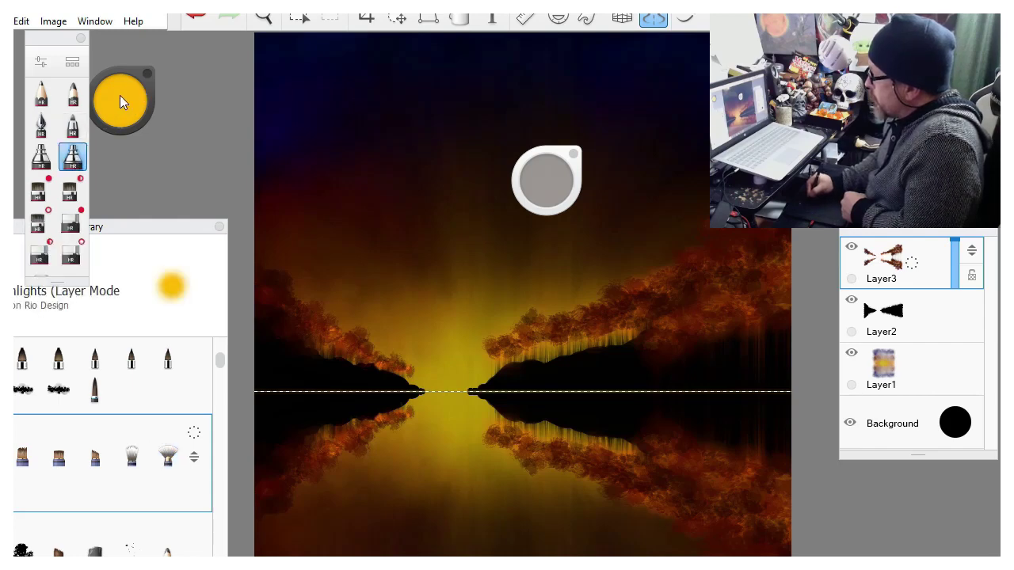
{"action": "left_click", "coordinate": [119, 101]}
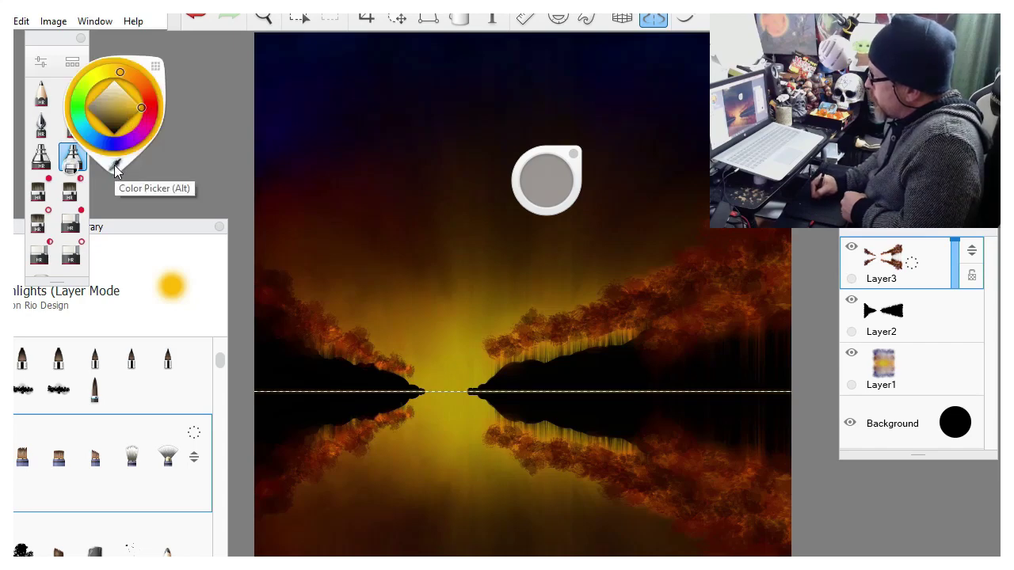
{"action": "left_click", "coordinate": [115, 170]}
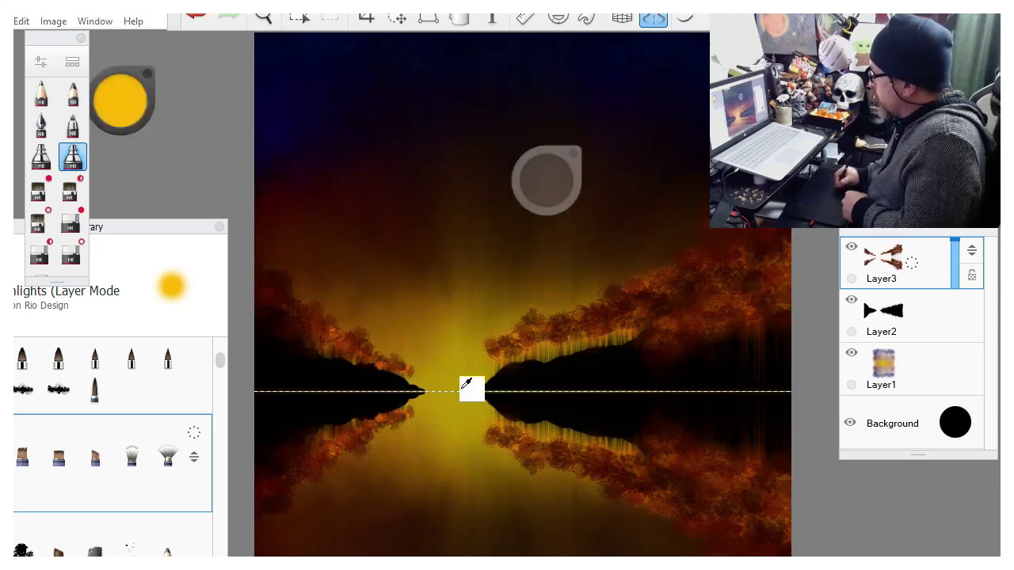
{"action": "left_click", "coordinate": [618, 375]}
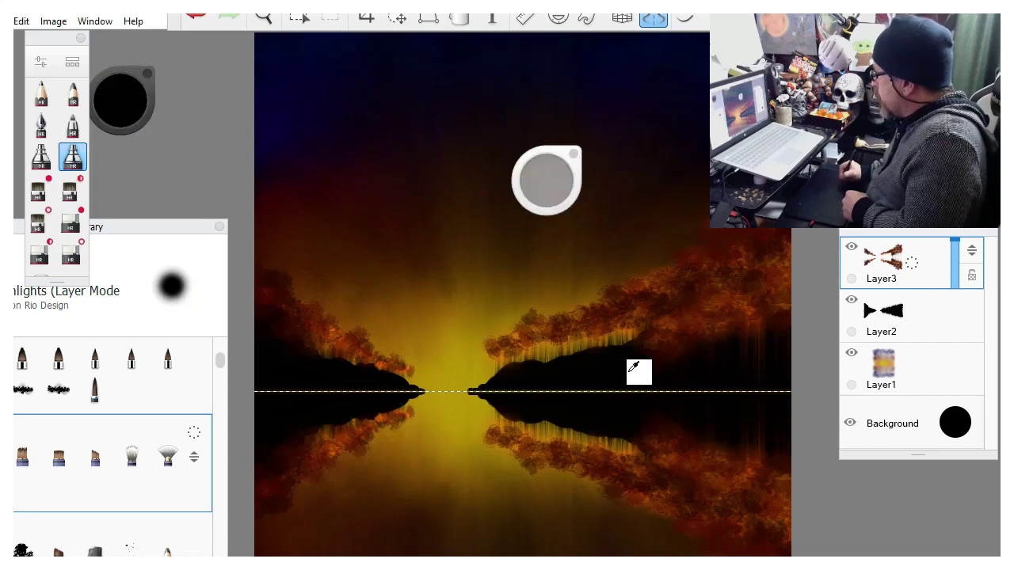
{"action": "mouse_move", "coordinate": [559, 190]}
{"action": "left_mouse_down"}
{"action": "mouse_move", "coordinate": [357, 148]}
{"action": "mouse_move", "coordinate": [439, 147]}
{"action": "mouse_move", "coordinate": [553, 179]}
{"action": "left_mouse_up"}
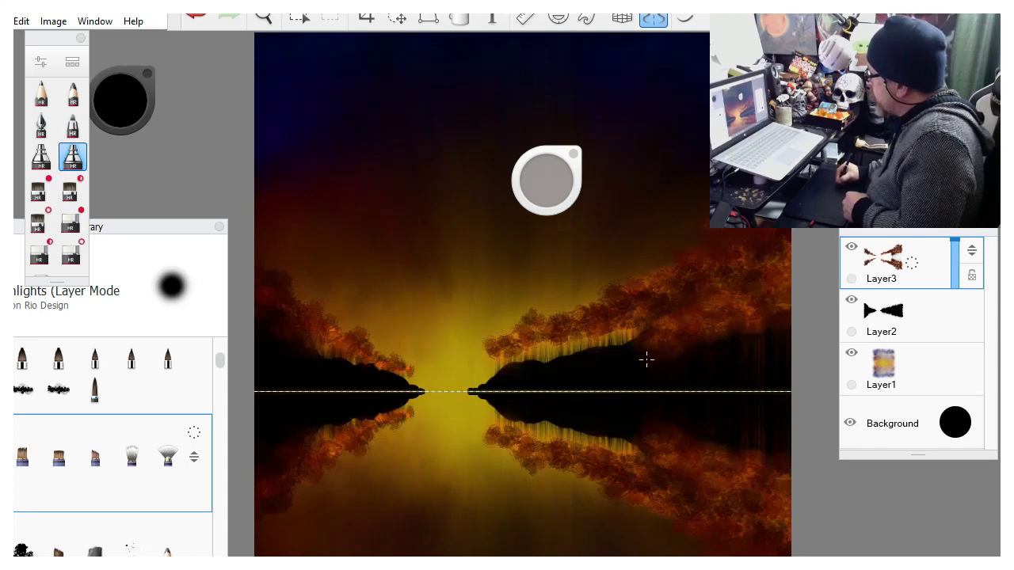
Select the Mulls Rough Round brush from the Mulls Custom Environment set.
{"action": "left_click", "coordinate": [163, 228]}
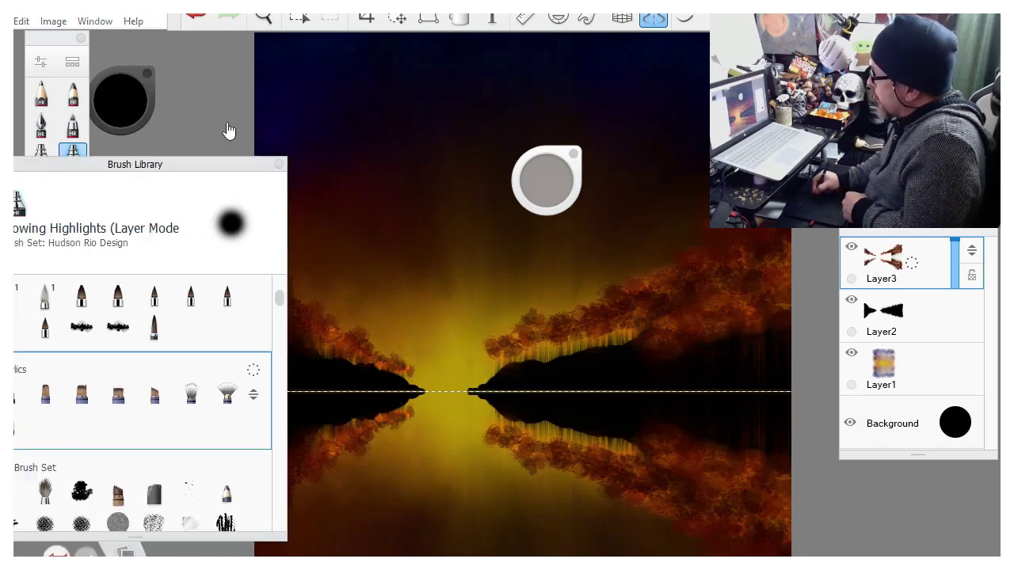
{"action": "left_click_drag", "start_coordinate": [290, 259], "coordinate": [287, 293]}
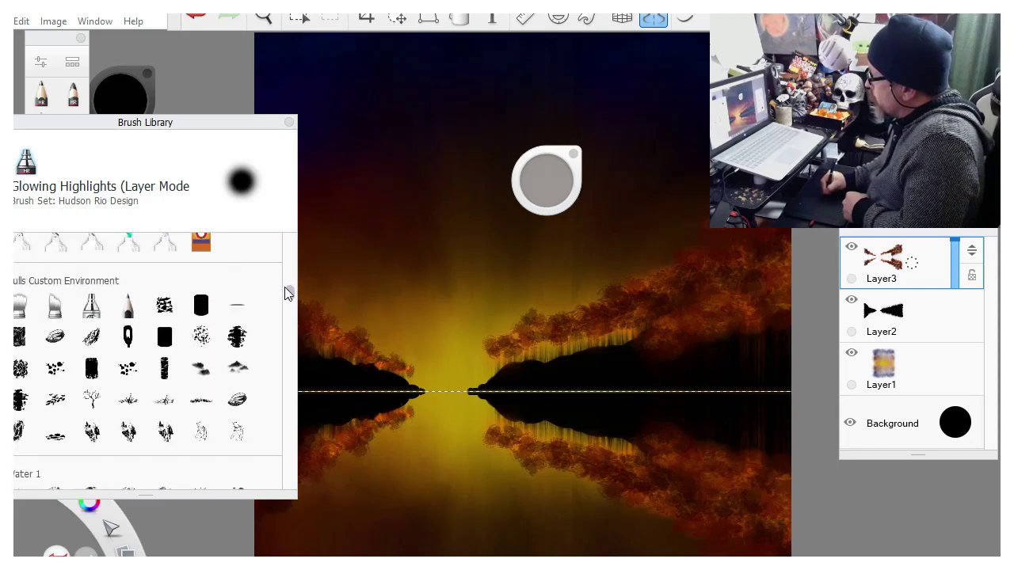
{"action": "left_click", "coordinate": [205, 336]}
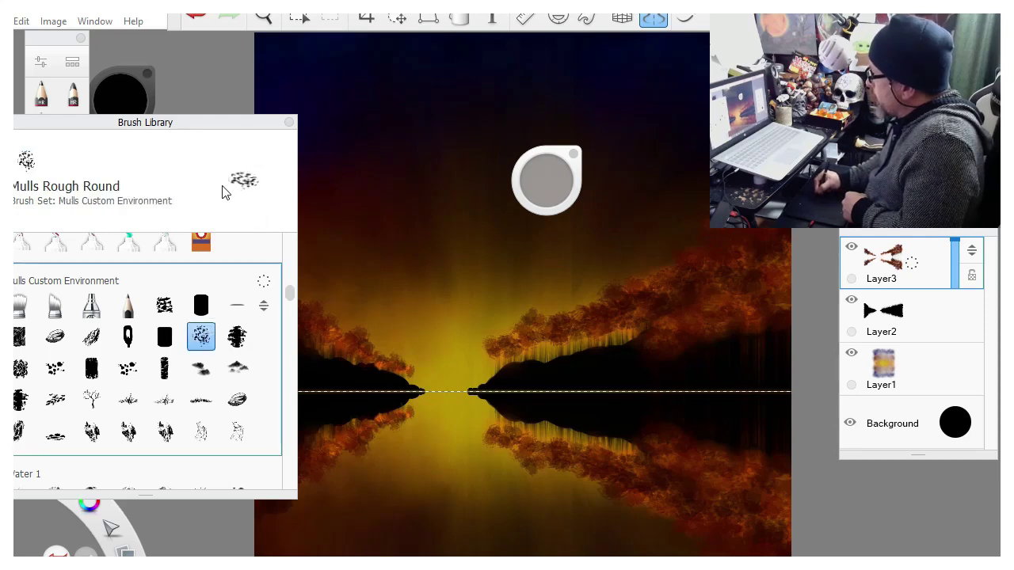
{"action": "left_click_drag", "start_coordinate": [227, 135], "coordinate": [191, 216]}
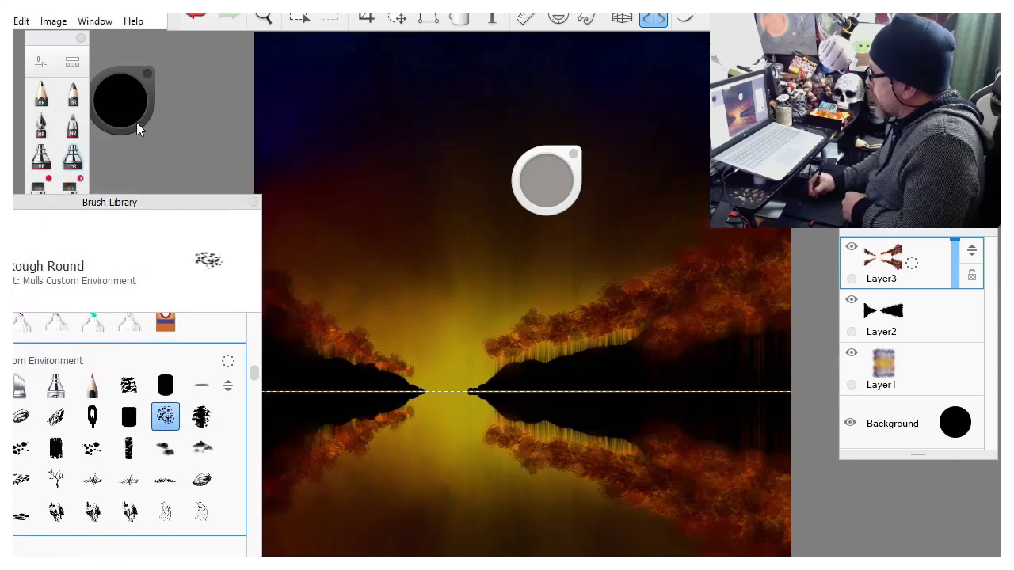
{"action": "left_click", "coordinate": [120, 96]}
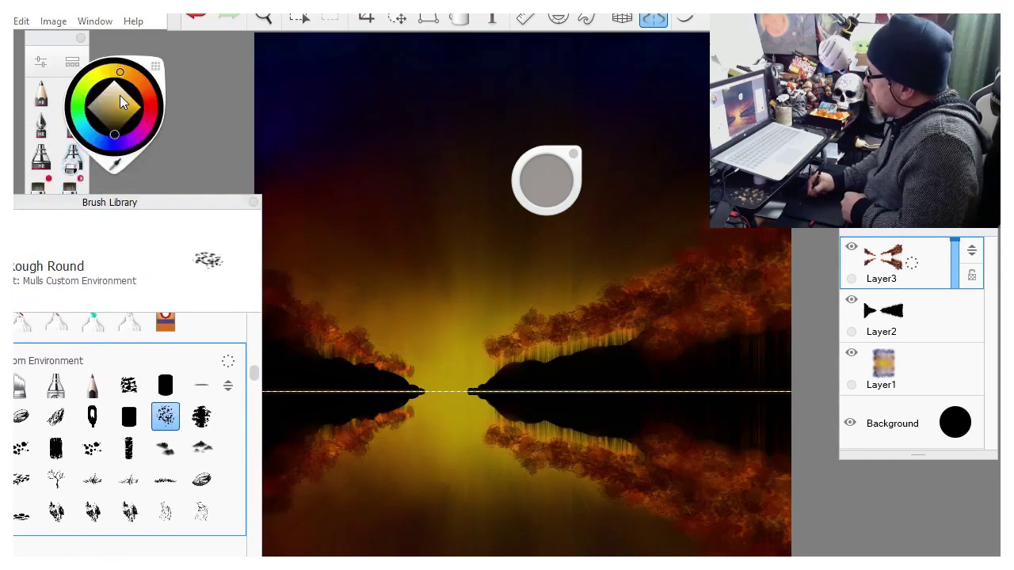
{"action": "left_click", "coordinate": [180, 168]}
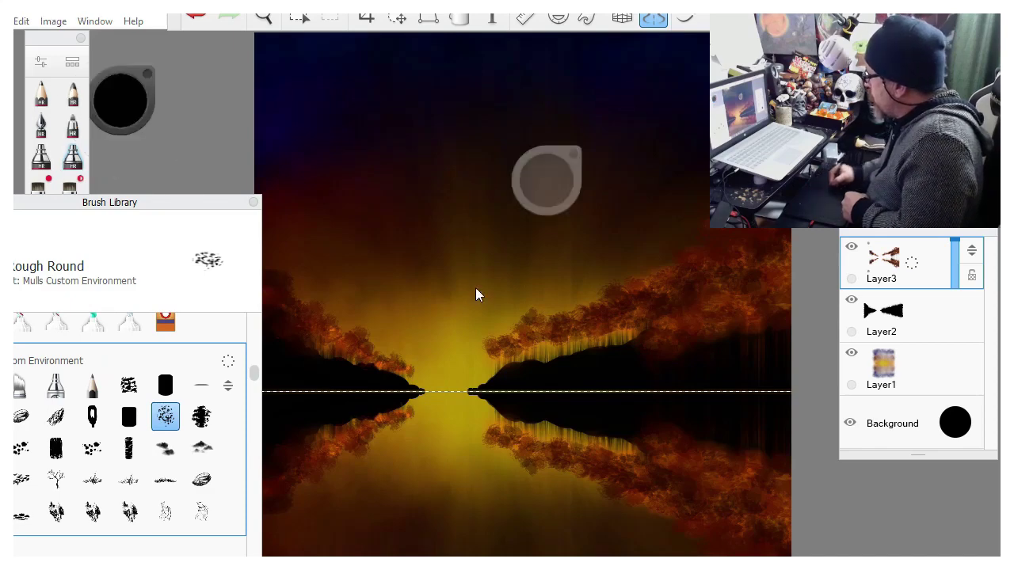
Sample dark orange from the right hill's foliage, adjust the brush size and dab faint foliage along the right hill's lower outer slope.
{"action": "left_click", "coordinate": [680, 339], "text": "alt"}
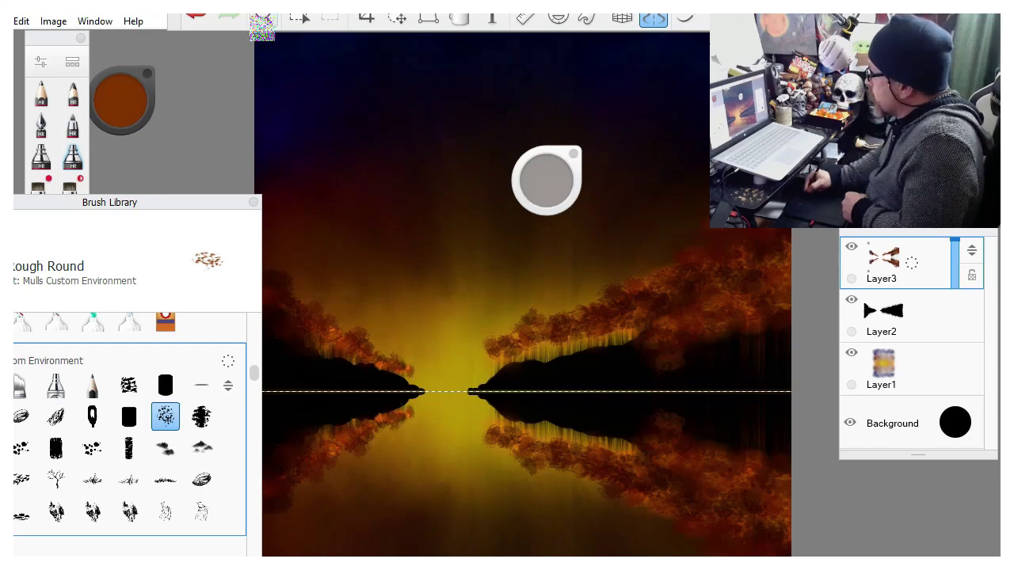
{"action": "mouse_move", "coordinate": [542, 179]}
{"action": "left_mouse_down"}
{"action": "mouse_move", "coordinate": [658, 187]}
{"action": "mouse_move", "coordinate": [553, 184]}
{"action": "left_mouse_up"}
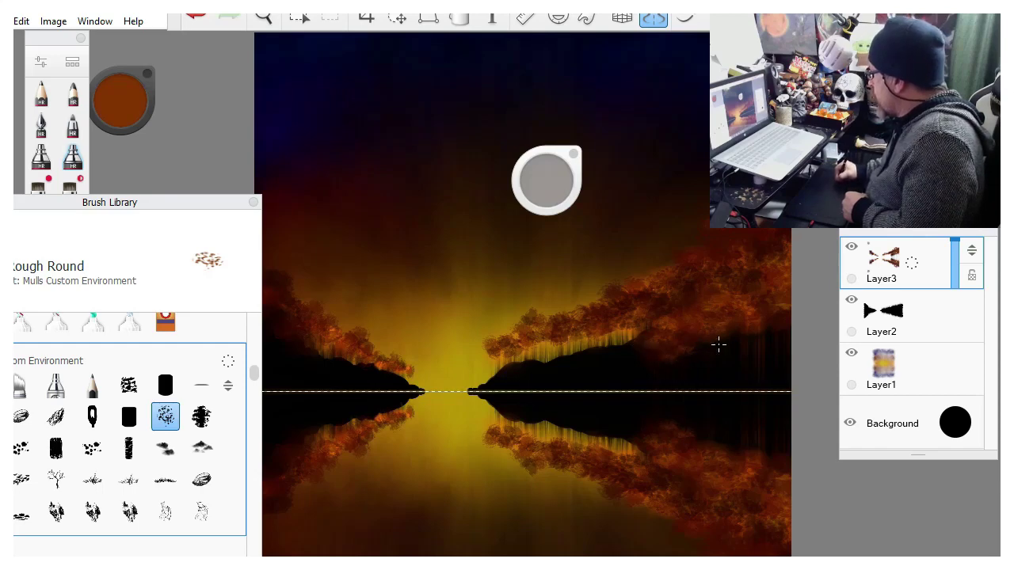
{"action": "left_click_drag", "start_coordinate": [719, 345], "coordinate": [717, 346]}
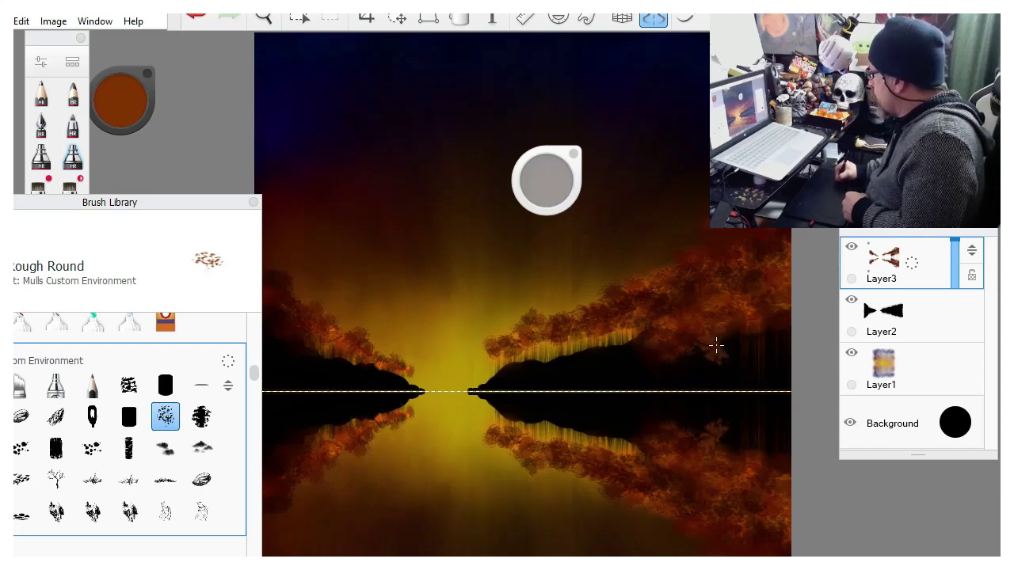
{"action": "left_click", "coordinate": [195, 13]}
{"action": "mouse_move", "coordinate": [565, 195]}
{"action": "left_mouse_down"}
{"action": "mouse_move", "coordinate": [547, 253]}
{"action": "mouse_move", "coordinate": [540, 381]}
{"action": "left_mouse_up"}
{"action": "left_click_drag", "start_coordinate": [712, 342], "coordinate": [731, 334]}
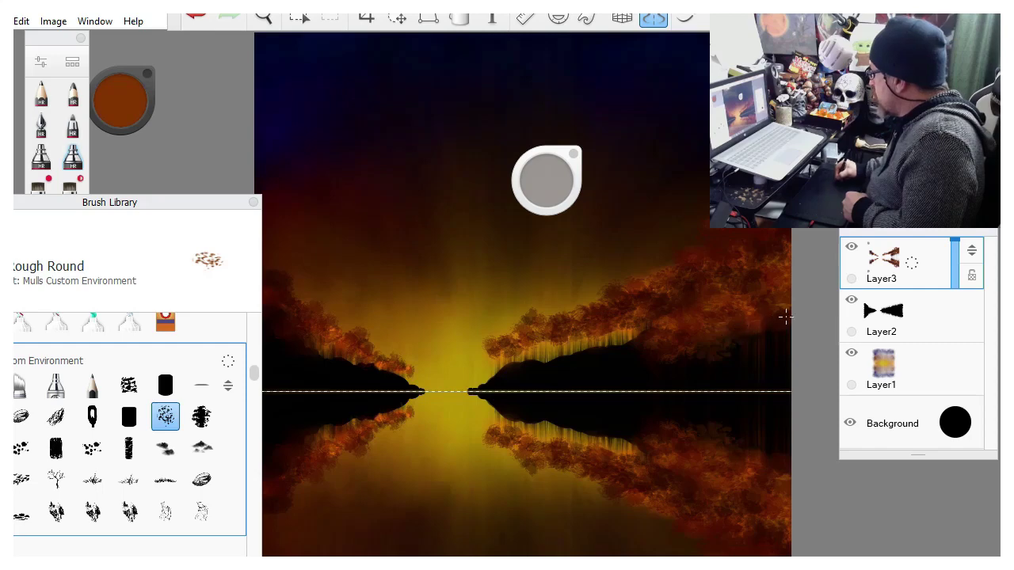
{"action": "left_click_drag", "start_coordinate": [785, 317], "coordinate": [761, 325]}
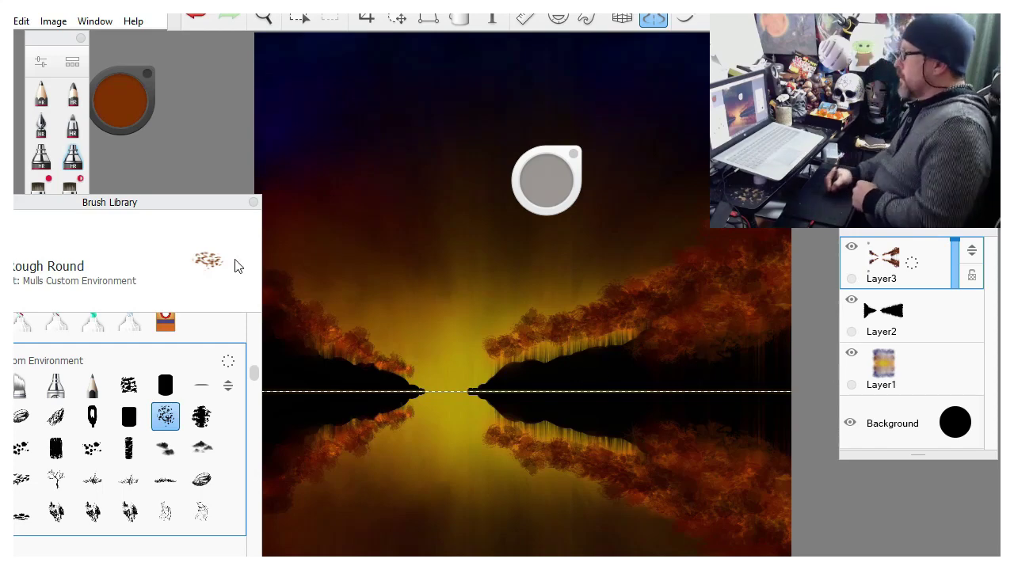
Add a new layer above the foliage layer and select the Tiny Drips brush from the Splatz set.
{"action": "left_click_drag", "start_coordinate": [192, 206], "coordinate": [136, 215]}
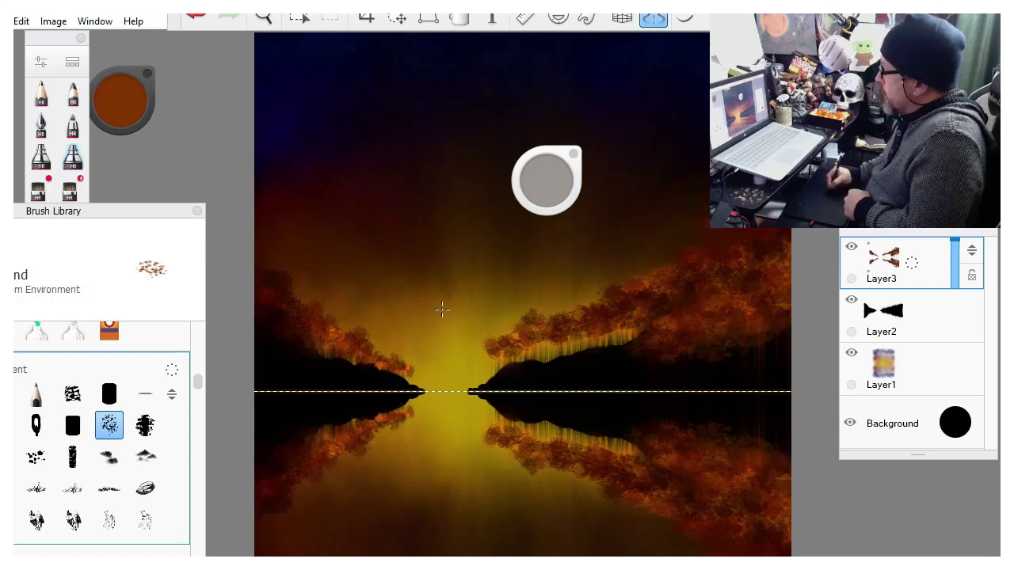
{"action": "left_click_drag", "start_coordinate": [549, 162], "coordinate": [745, 159]}
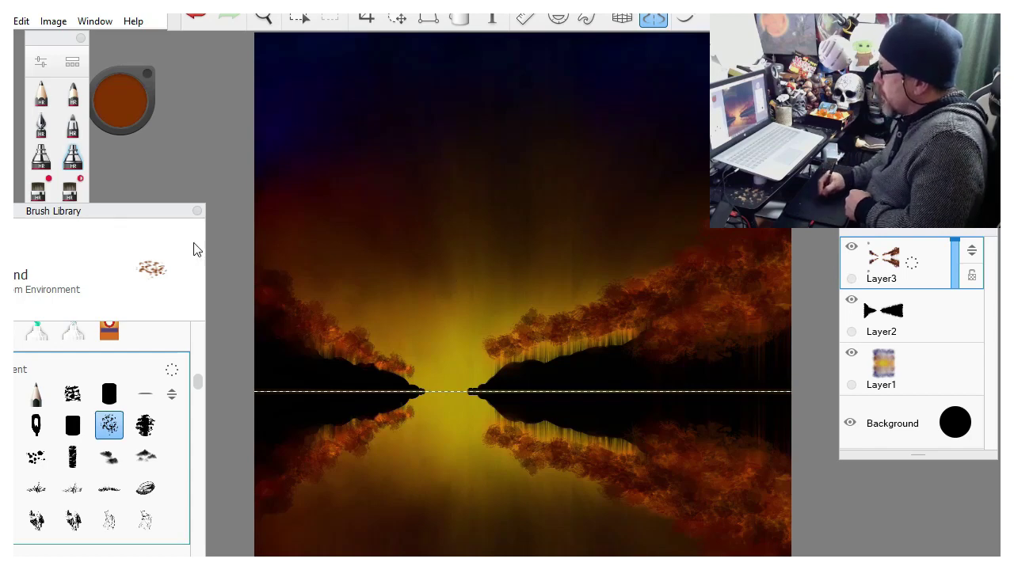
{"action": "mouse_move", "coordinate": [149, 214]}
{"action": "left_mouse_down"}
{"action": "mouse_move", "coordinate": [147, 232]}
{"action": "mouse_move", "coordinate": [183, 218]}
{"action": "left_mouse_up"}
{"action": "key", "text": "ctrl+shift+n"}
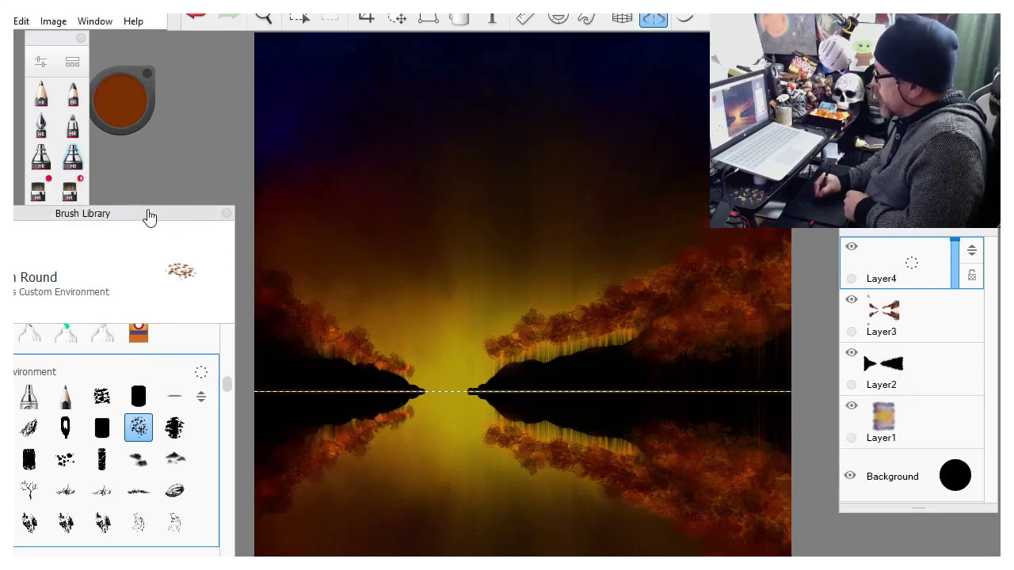
{"action": "mouse_move", "coordinate": [150, 218]}
{"action": "left_mouse_down"}
{"action": "mouse_move", "coordinate": [179, 166]}
{"action": "mouse_move", "coordinate": [300, 160]}
{"action": "left_mouse_up"}
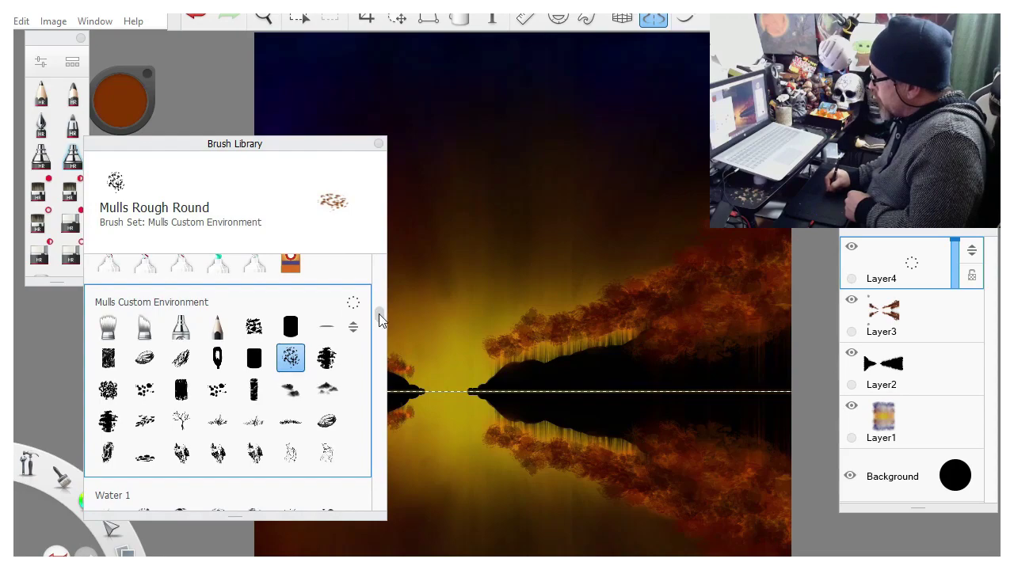
{"action": "mouse_move", "coordinate": [377, 316]}
{"action": "left_mouse_down"}
{"action": "mouse_move", "coordinate": [376, 259]}
{"action": "mouse_move", "coordinate": [373, 317]}
{"action": "mouse_move", "coordinate": [356, 344]}
{"action": "left_mouse_up"}
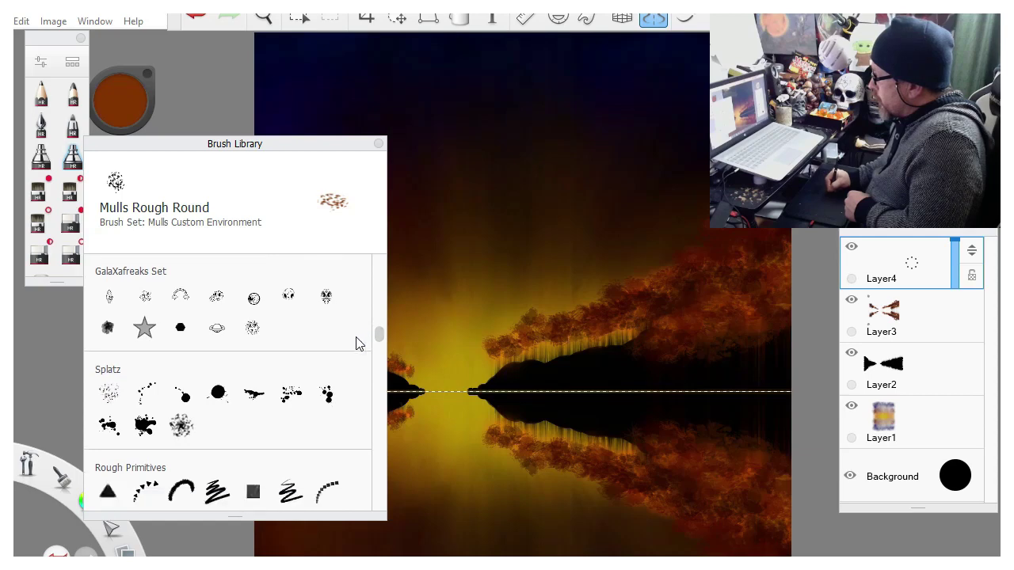
{"action": "left_click", "coordinate": [109, 393]}
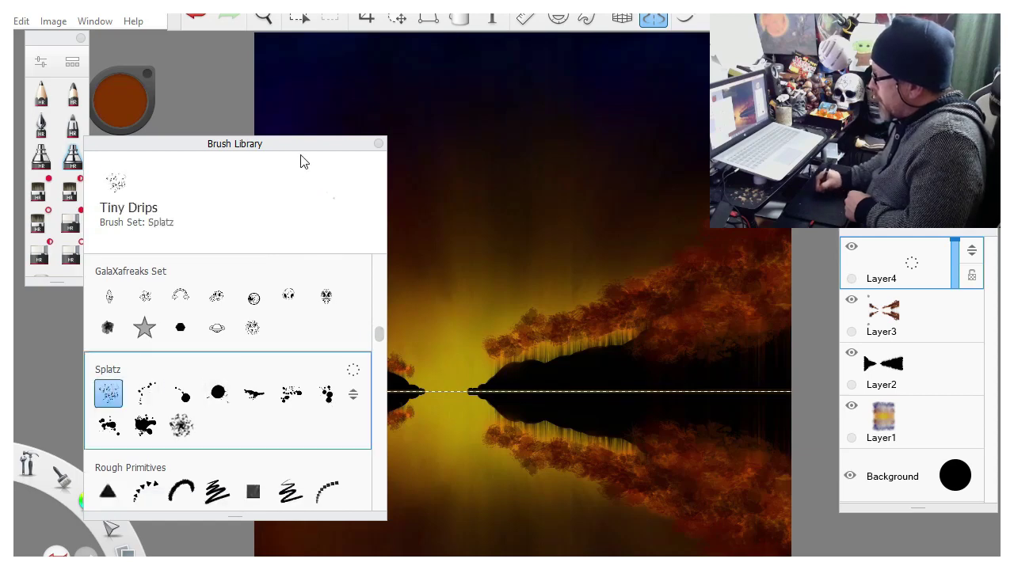
{"action": "left_click_drag", "start_coordinate": [285, 163], "coordinate": [254, 219]}
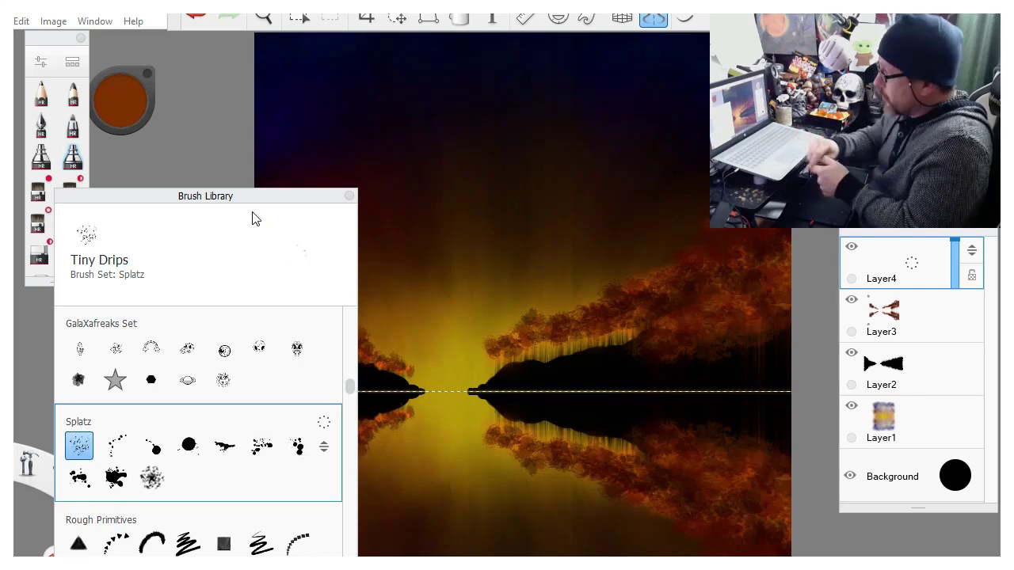
Set the brush colour to white and scatter small stars across the dark blue upper sky.
{"action": "left_click", "coordinate": [117, 96]}
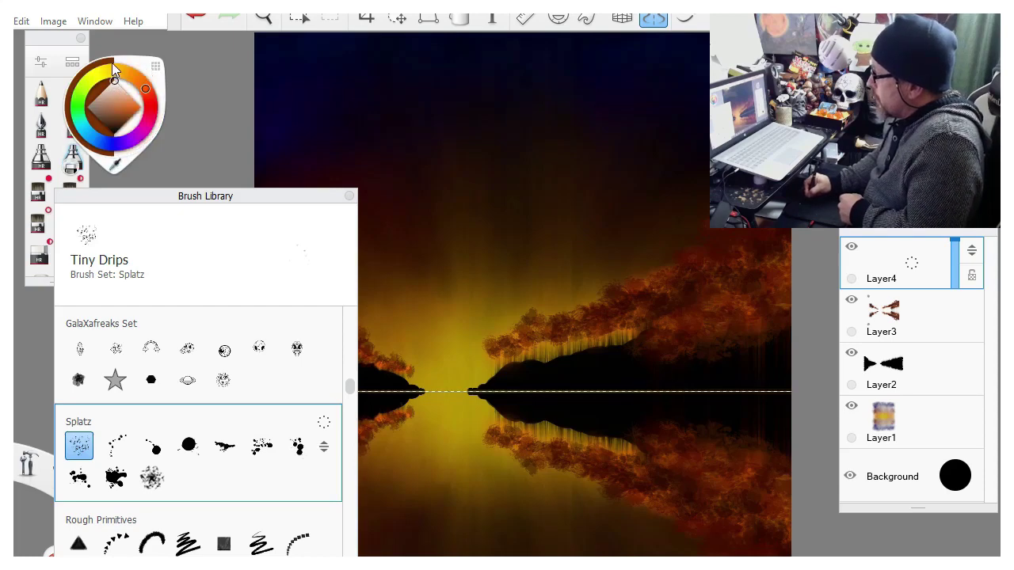
{"action": "mouse_move", "coordinate": [270, 196]}
{"action": "left_mouse_down"}
{"action": "mouse_move", "coordinate": [197, 256]}
{"action": "mouse_move", "coordinate": [184, 255]}
{"action": "left_mouse_up"}
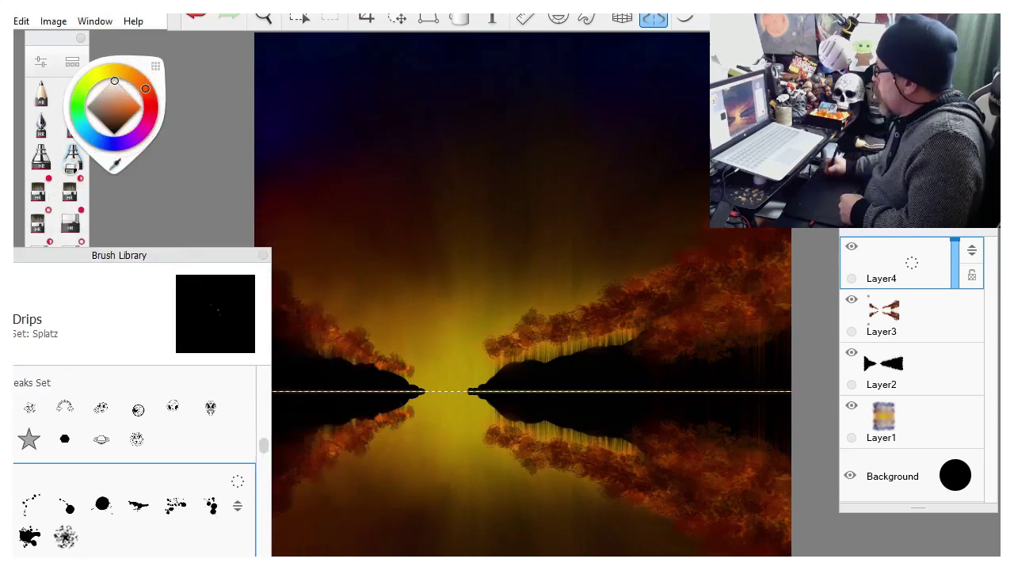
{"action": "mouse_move", "coordinate": [441, 141]}
{"action": "left_mouse_down"}
{"action": "mouse_move", "coordinate": [428, 129]}
{"action": "mouse_move", "coordinate": [181, 162]}
{"action": "left_mouse_up"}
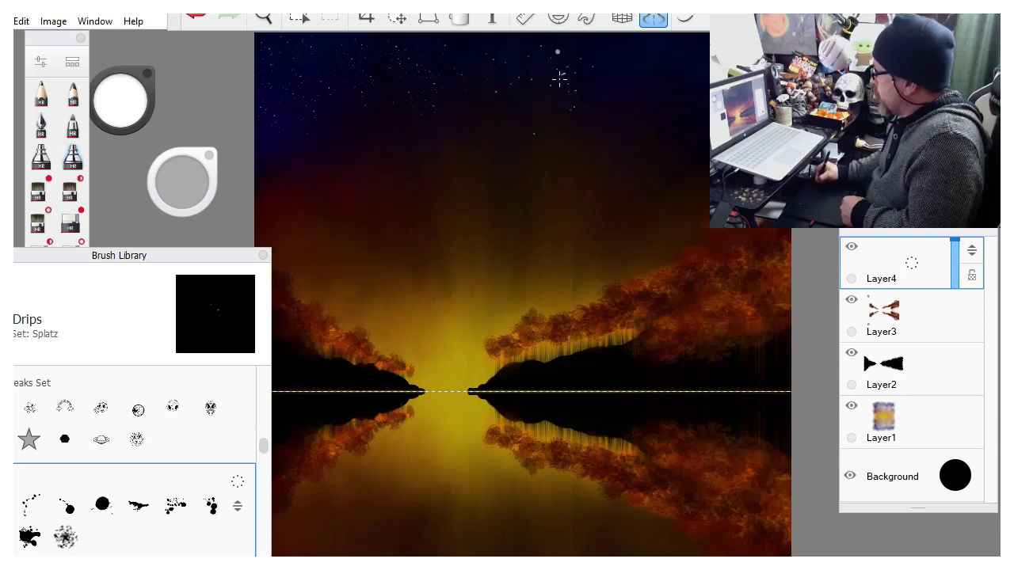
{"action": "key", "text": "ctrl+z"}
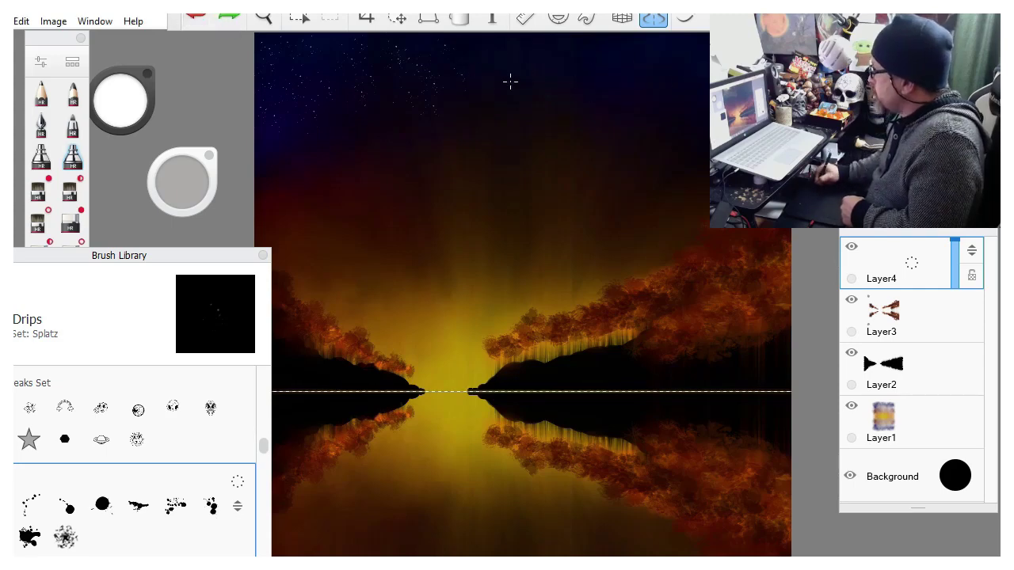
{"action": "left_click", "coordinate": [485, 46]}
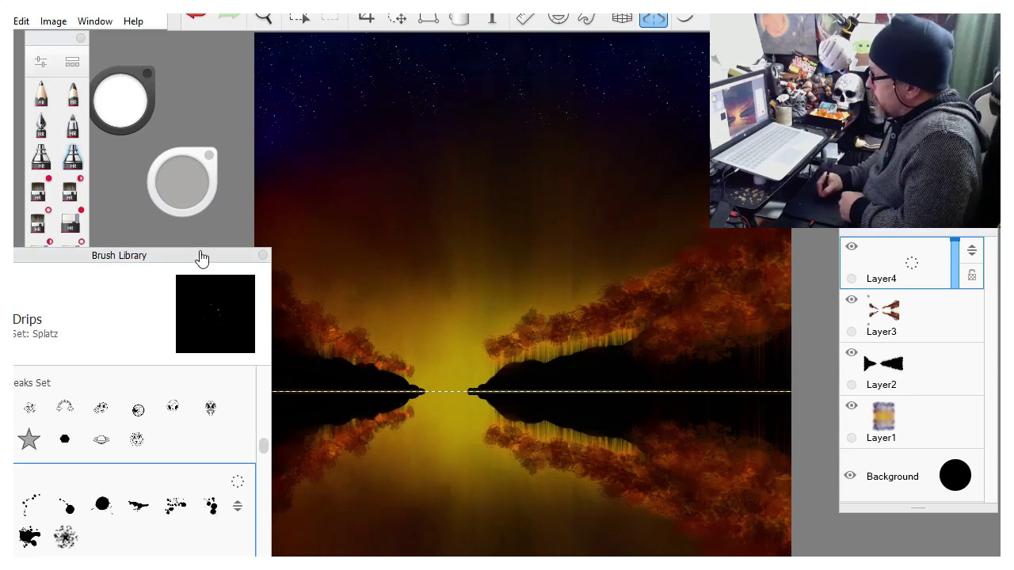
Add another new layer above the stars and select the Mist 2 brush from Jason's Free Fantasy Art Set.
{"action": "left_click_drag", "start_coordinate": [203, 261], "coordinate": [337, 141]}
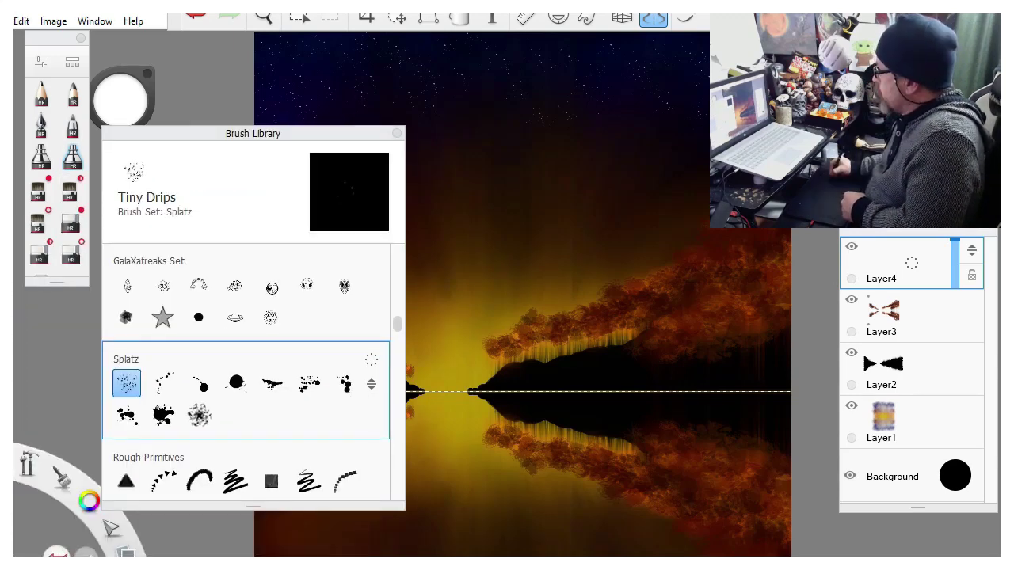
{"action": "key", "text": "ctrl+shift+n"}
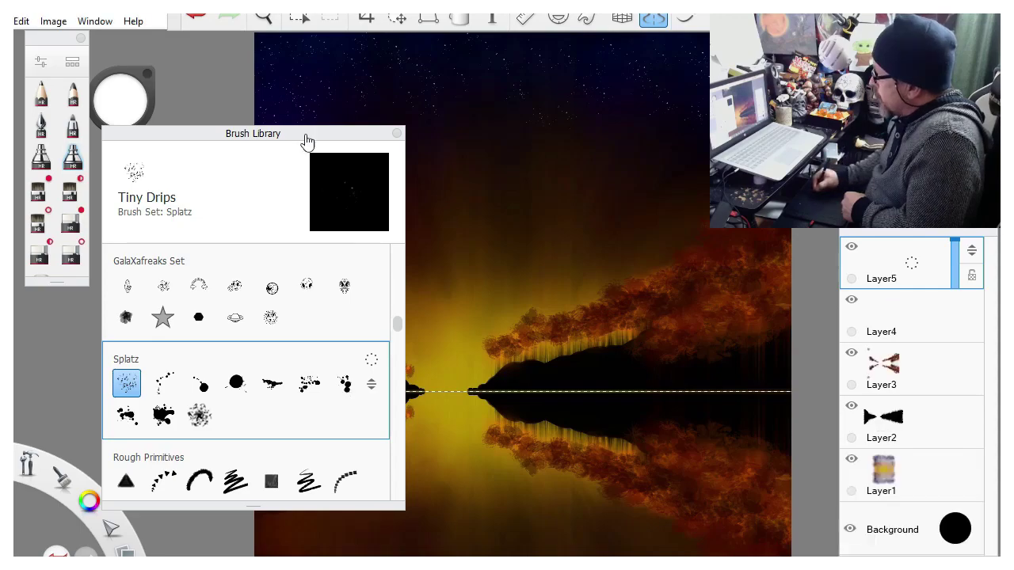
{"action": "left_click_drag", "start_coordinate": [305, 140], "coordinate": [249, 174]}
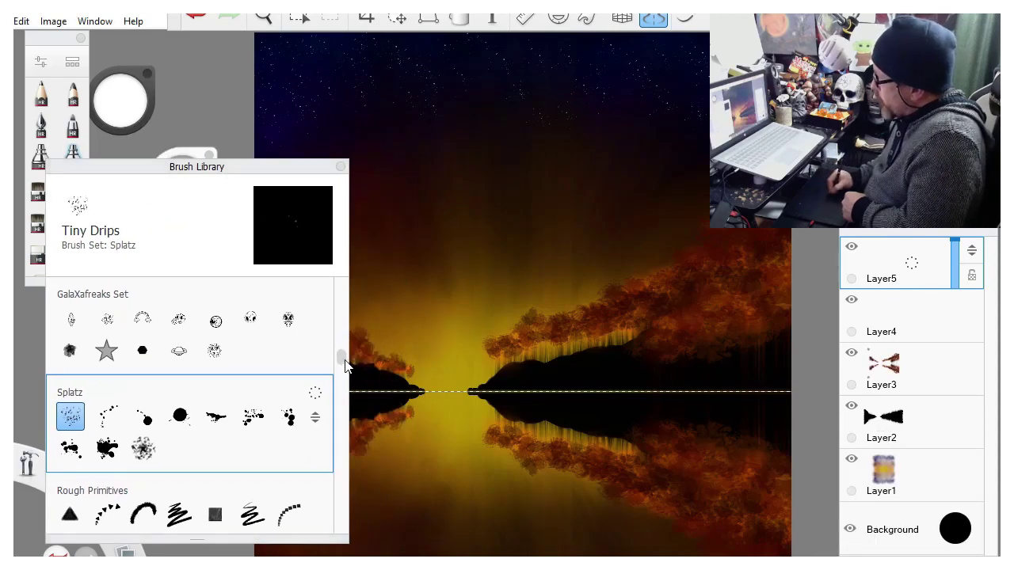
{"action": "scroll", "coordinate": [345, 358], "scroll_direction": "up", "scroll_amount": 3}
{"action": "scroll", "coordinate": [344, 348], "scroll_direction": "up", "scroll_amount": 5}
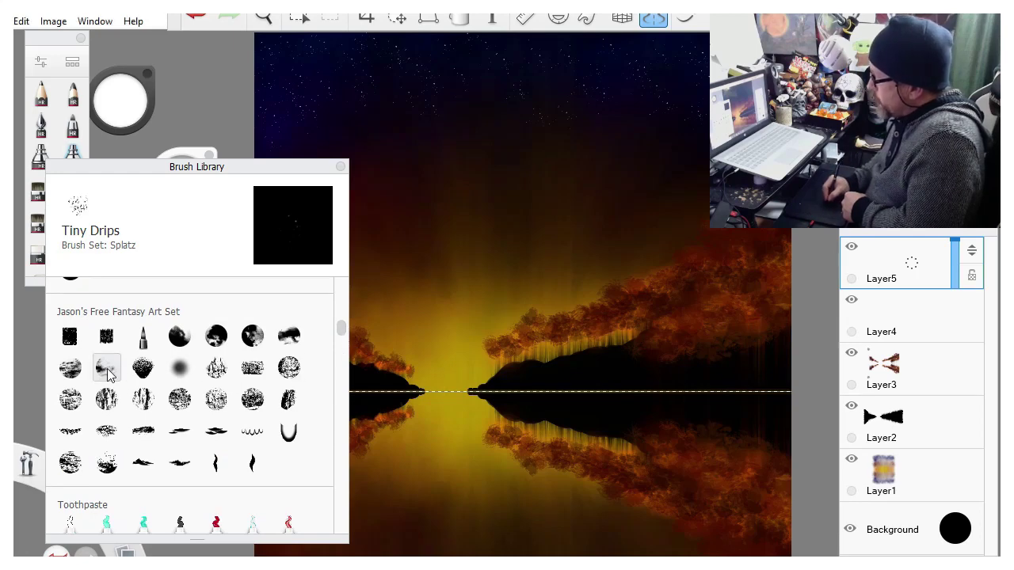
{"action": "left_click", "coordinate": [108, 369]}
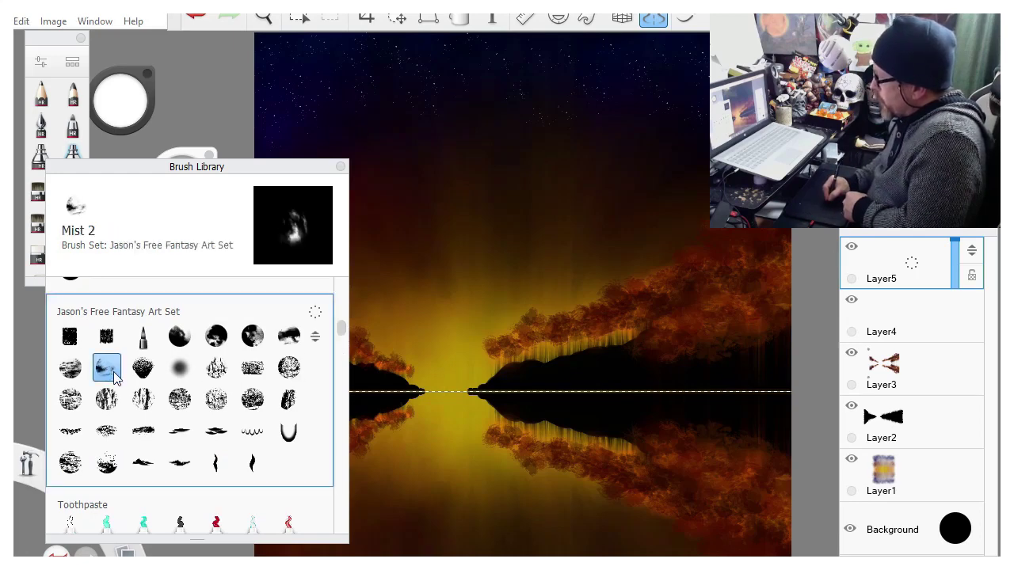
{"action": "left_click_drag", "start_coordinate": [267, 167], "coordinate": [138, 312]}
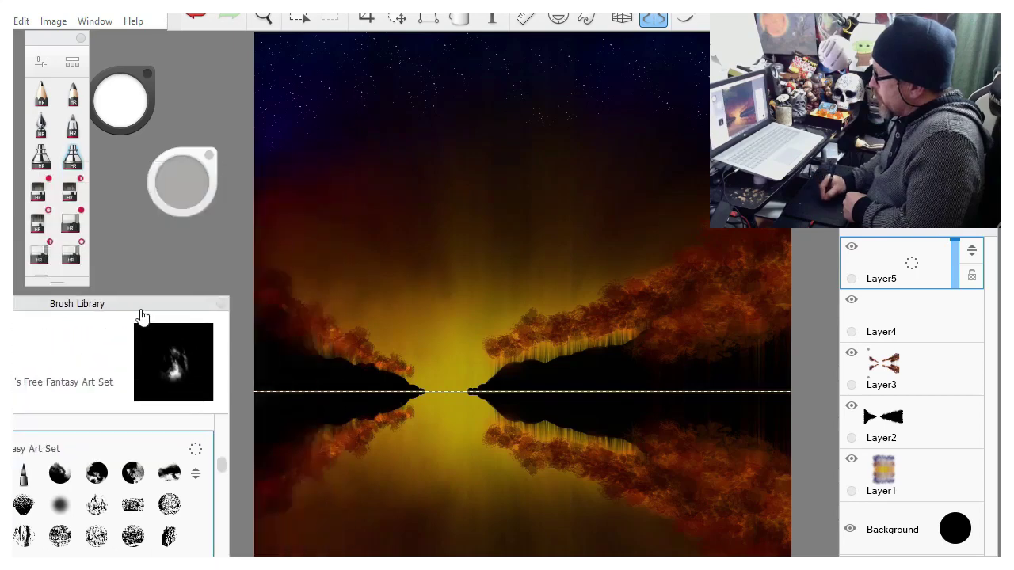
Adjust the Mist 2 brush's size and opacity for painting a misty band in the sky.
{"action": "mouse_move", "coordinate": [185, 155]}
{"action": "left_mouse_down"}
{"action": "mouse_move", "coordinate": [413, 122]}
{"action": "mouse_move", "coordinate": [573, 146]}
{"action": "left_mouse_up"}
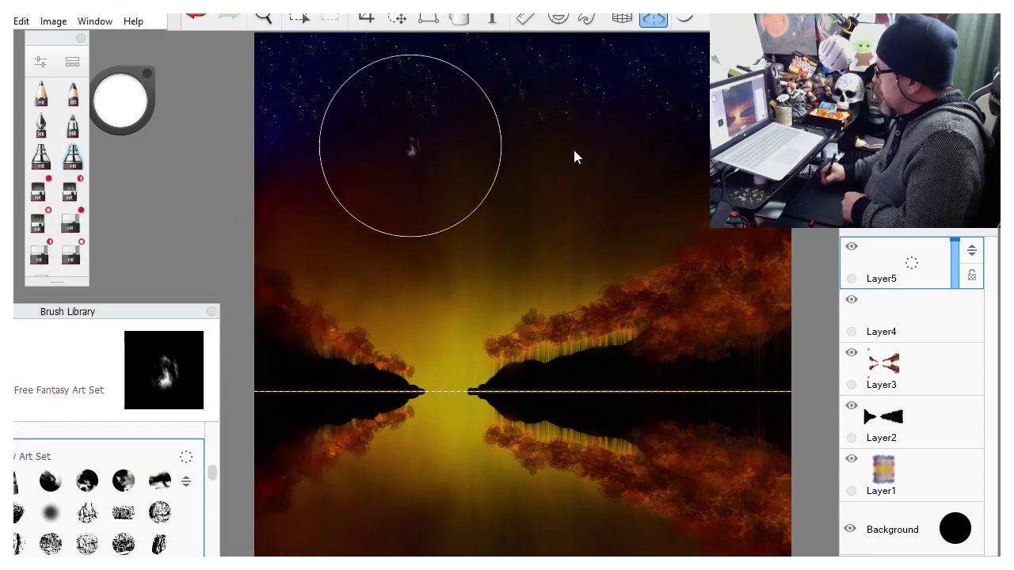
{"action": "left_click_drag", "start_coordinate": [407, 153], "coordinate": [394, 228]}
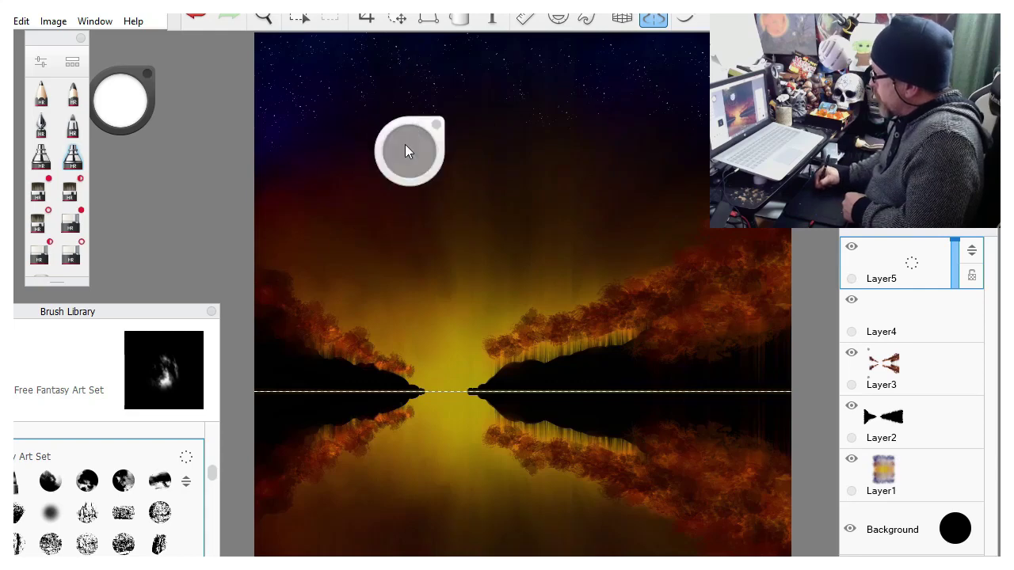
{"action": "left_click_drag", "start_coordinate": [405, 145], "coordinate": [402, 167]}
{"action": "left_click_drag", "start_coordinate": [419, 130], "coordinate": [197, 193]}
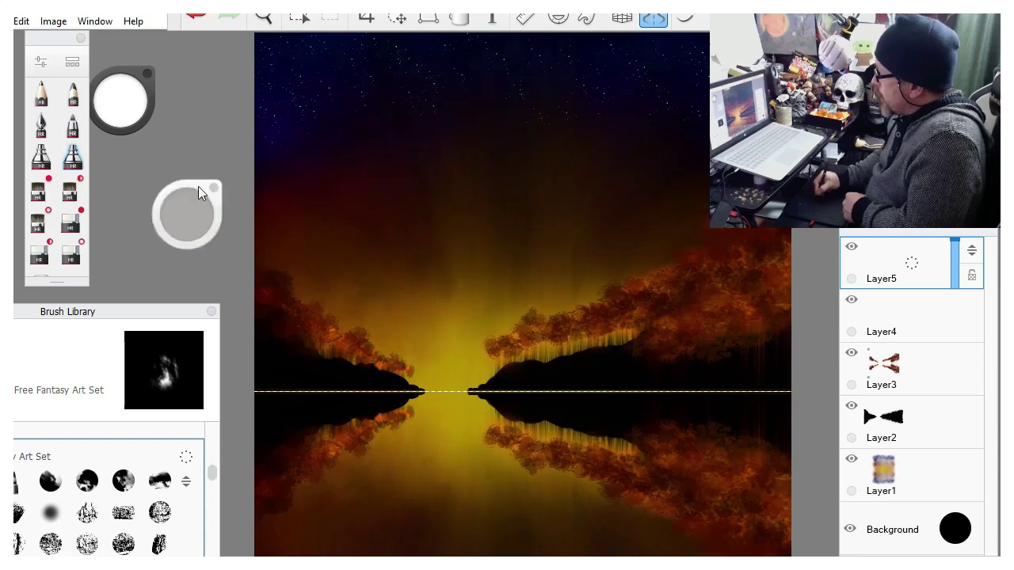
Paint a diagonal white misty band across the sky from above the left hill's foliage up to the upper right stars.
{"action": "left_click_drag", "start_coordinate": [453, 206], "coordinate": [487, 124]}
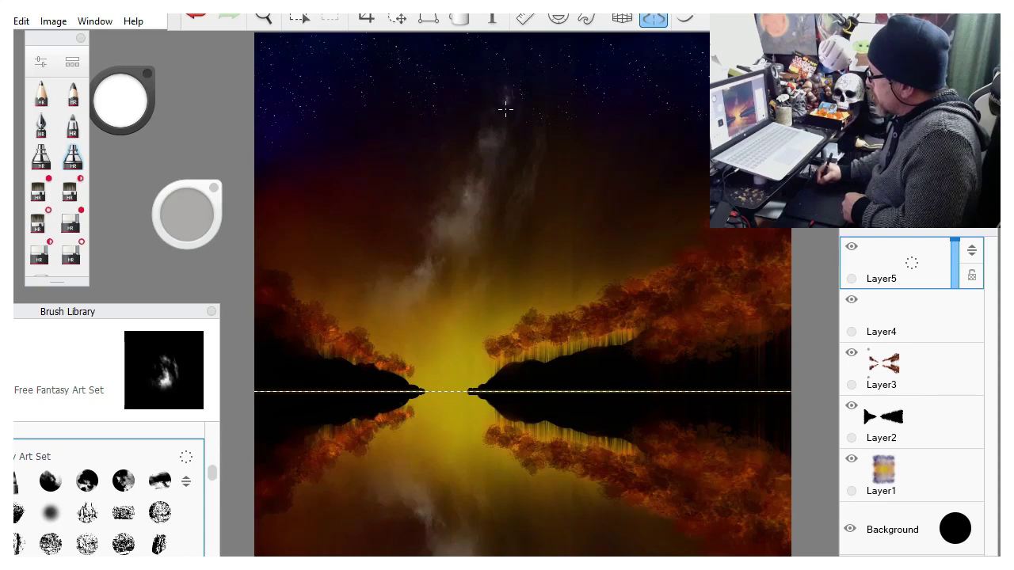
{"action": "mouse_move", "coordinate": [525, 90]}
{"action": "left_mouse_down"}
{"action": "mouse_move", "coordinate": [542, 51]}
{"action": "mouse_move", "coordinate": [555, 69]}
{"action": "mouse_move", "coordinate": [581, 44]}
{"action": "left_mouse_up"}
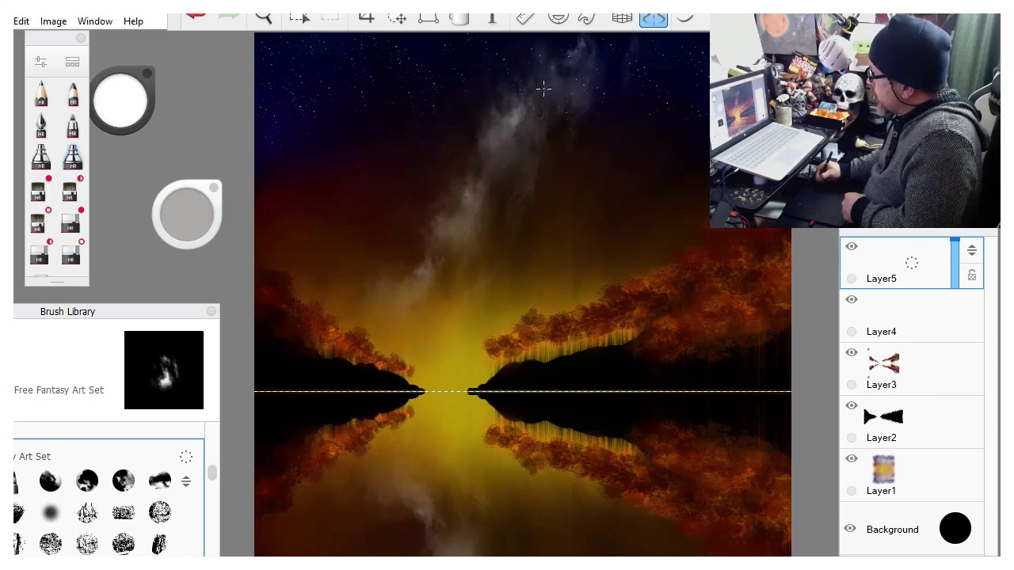
{"action": "left_click_drag", "start_coordinate": [392, 317], "coordinate": [436, 274]}
{"action": "mouse_move", "coordinate": [559, 46]}
{"action": "left_mouse_down"}
{"action": "mouse_move", "coordinate": [424, 170]}
{"action": "mouse_move", "coordinate": [445, 147]}
{"action": "mouse_move", "coordinate": [428, 174]}
{"action": "mouse_move", "coordinate": [438, 167]}
{"action": "mouse_move", "coordinate": [433, 201]}
{"action": "mouse_move", "coordinate": [444, 186]}
{"action": "mouse_move", "coordinate": [439, 208]}
{"action": "mouse_move", "coordinate": [487, 214]}
{"action": "mouse_move", "coordinate": [488, 234]}
{"action": "mouse_move", "coordinate": [429, 300]}
{"action": "mouse_move", "coordinate": [408, 312]}
{"action": "mouse_move", "coordinate": [411, 302]}
{"action": "mouse_move", "coordinate": [393, 349]}
{"action": "left_mouse_up"}
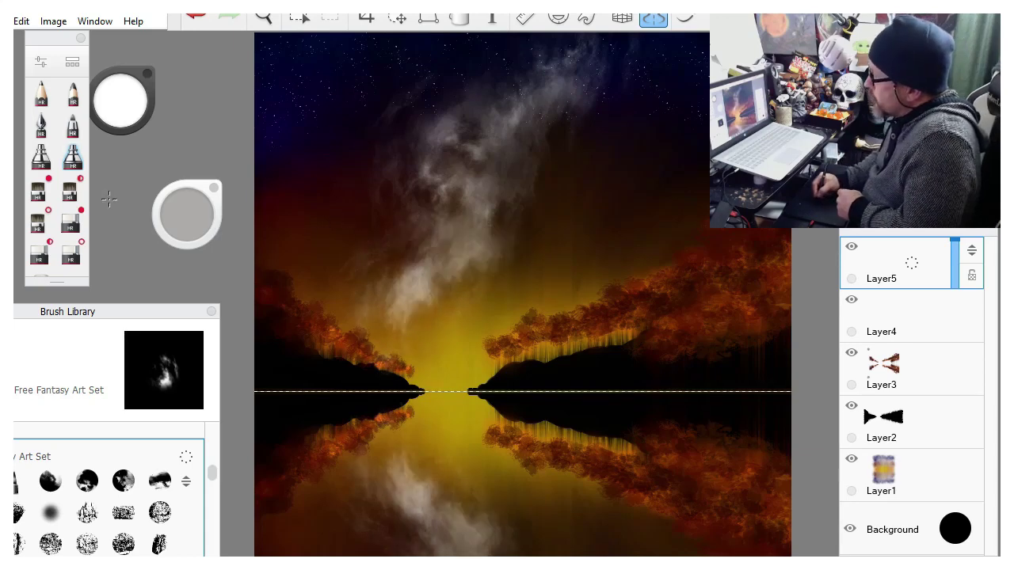
Erase the lower part of the misty band above the lake with the Sharp Eraser, keeping only the upper diagonal wisps.
{"action": "left_click", "coordinate": [71, 222]}
{"action": "mouse_move", "coordinate": [190, 190]}
{"action": "left_mouse_down"}
{"action": "mouse_move", "coordinate": [614, 131]}
{"action": "mouse_move", "coordinate": [614, 165]}
{"action": "mouse_move", "coordinate": [698, 156]}
{"action": "mouse_move", "coordinate": [607, 160]}
{"action": "mouse_move", "coordinate": [600, 234]}
{"action": "left_mouse_up"}
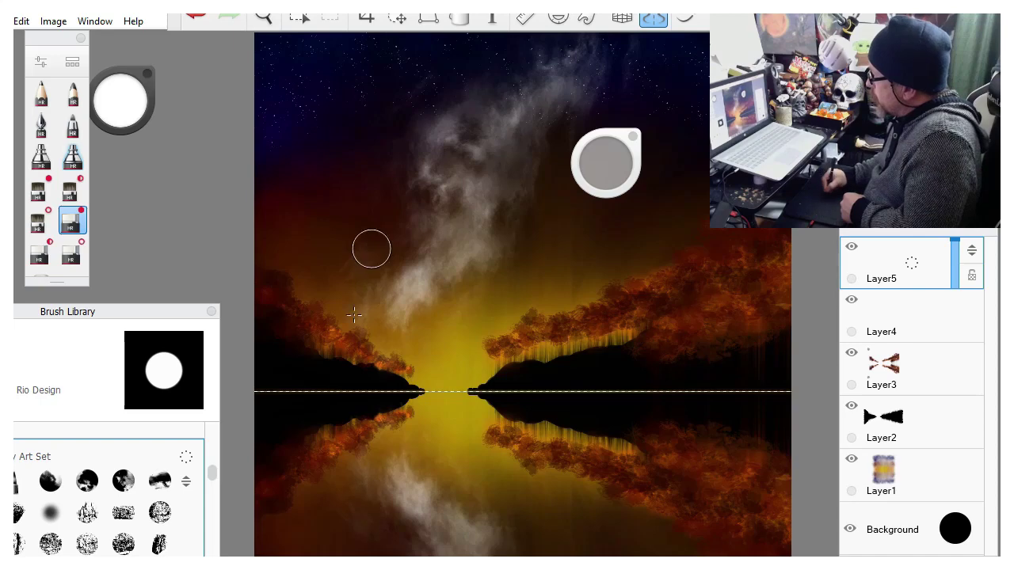
{"action": "mouse_move", "coordinate": [408, 266]}
{"action": "left_mouse_down"}
{"action": "mouse_move", "coordinate": [420, 286]}
{"action": "mouse_move", "coordinate": [401, 309]}
{"action": "left_mouse_up"}
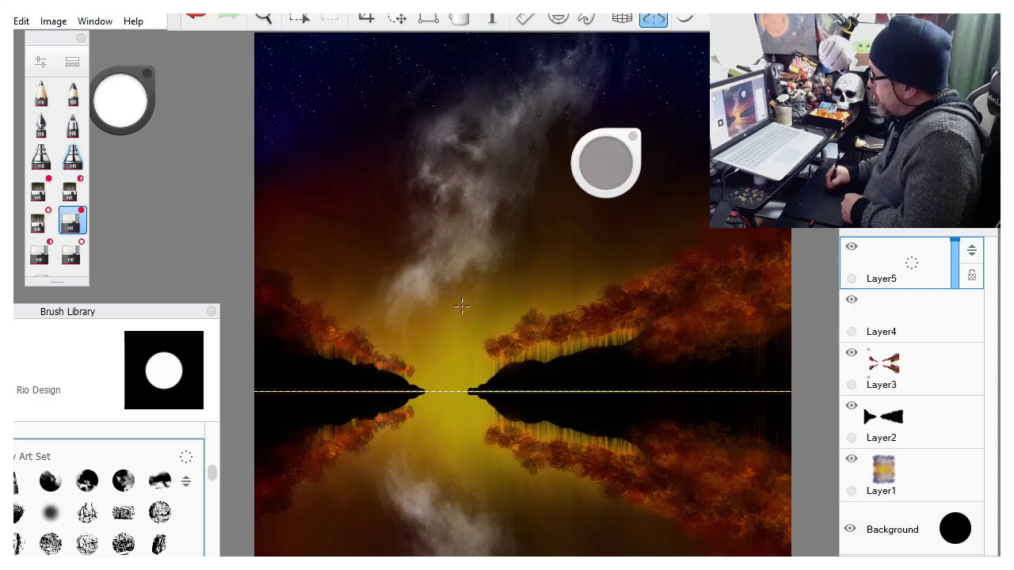
{"action": "mouse_move", "coordinate": [430, 290]}
{"action": "left_mouse_down"}
{"action": "mouse_move", "coordinate": [409, 321]}
{"action": "mouse_move", "coordinate": [424, 258]}
{"action": "mouse_move", "coordinate": [384, 318]}
{"action": "mouse_move", "coordinate": [406, 264]}
{"action": "mouse_move", "coordinate": [378, 312]}
{"action": "mouse_move", "coordinate": [419, 246]}
{"action": "mouse_move", "coordinate": [400, 282]}
{"action": "left_mouse_up"}
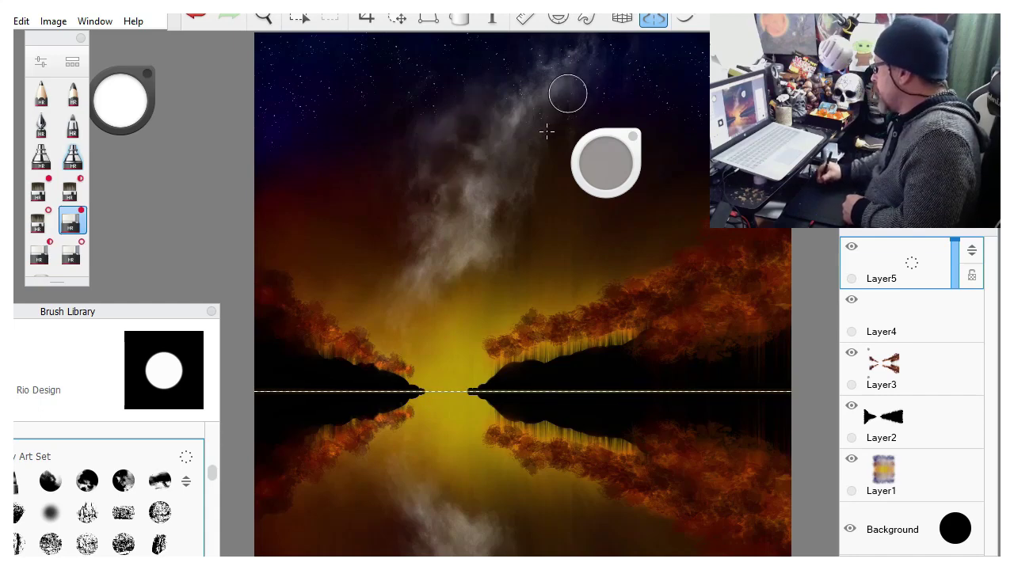
{"action": "mouse_move", "coordinate": [493, 238]}
{"action": "left_mouse_down"}
{"action": "mouse_move", "coordinate": [468, 248]}
{"action": "mouse_move", "coordinate": [502, 249]}
{"action": "mouse_move", "coordinate": [469, 227]}
{"action": "mouse_move", "coordinate": [463, 250]}
{"action": "mouse_move", "coordinate": [452, 195]}
{"action": "mouse_move", "coordinate": [412, 240]}
{"action": "mouse_move", "coordinate": [420, 174]}
{"action": "mouse_move", "coordinate": [380, 166]}
{"action": "mouse_move", "coordinate": [417, 238]}
{"action": "mouse_move", "coordinate": [416, 274]}
{"action": "mouse_move", "coordinate": [435, 233]}
{"action": "mouse_move", "coordinate": [405, 277]}
{"action": "mouse_move", "coordinate": [413, 262]}
{"action": "mouse_move", "coordinate": [423, 274]}
{"action": "mouse_move", "coordinate": [419, 243]}
{"action": "left_mouse_up"}
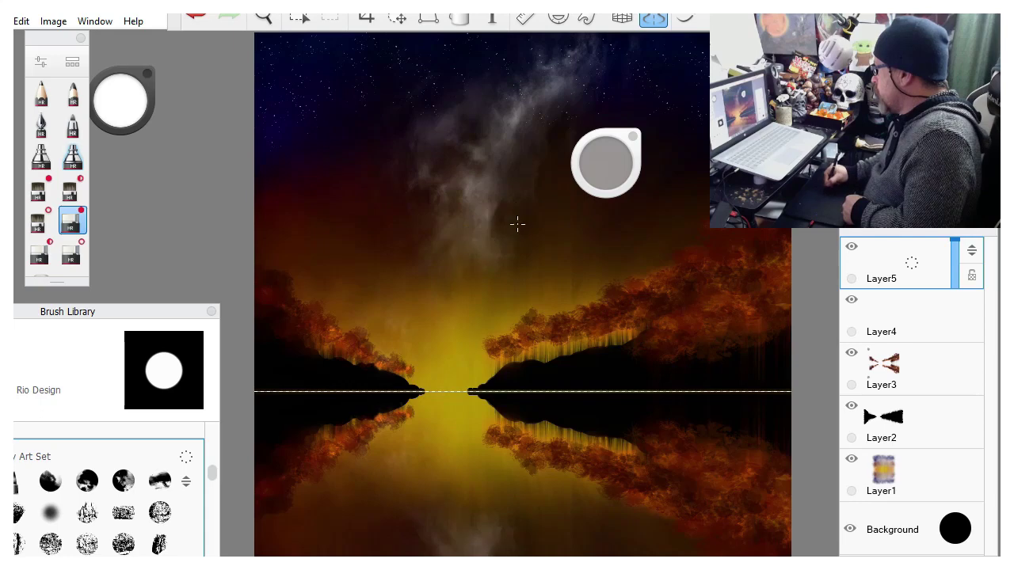
{"action": "left_click_drag", "start_coordinate": [484, 242], "coordinate": [469, 243]}
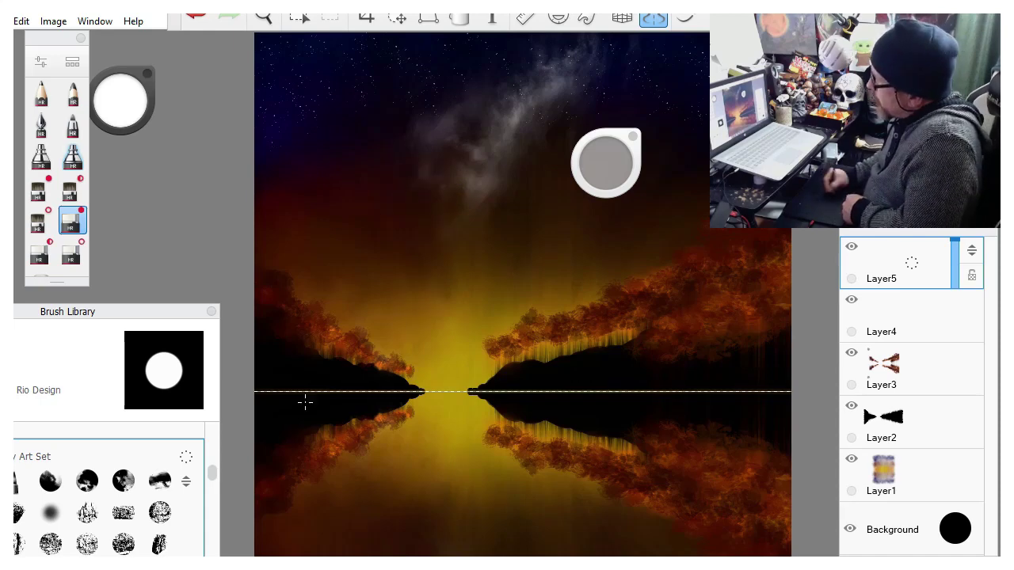
Scatter tiny white stars along the misty band with the Tiny Drips brush from the Splatz set and trim the excess with the Sharp Eraser.
{"action": "left_click_drag", "start_coordinate": [135, 317], "coordinate": [294, 145]}
{"action": "left_click_drag", "start_coordinate": [367, 309], "coordinate": [366, 339]}
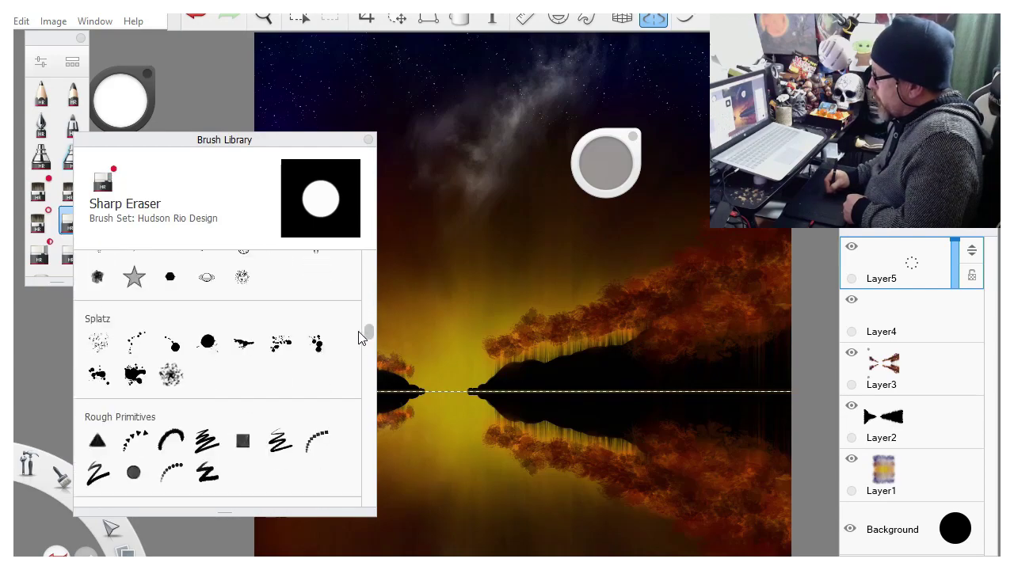
{"action": "left_click", "coordinate": [98, 342]}
{"action": "left_click_drag", "start_coordinate": [272, 165], "coordinate": [212, 285]}
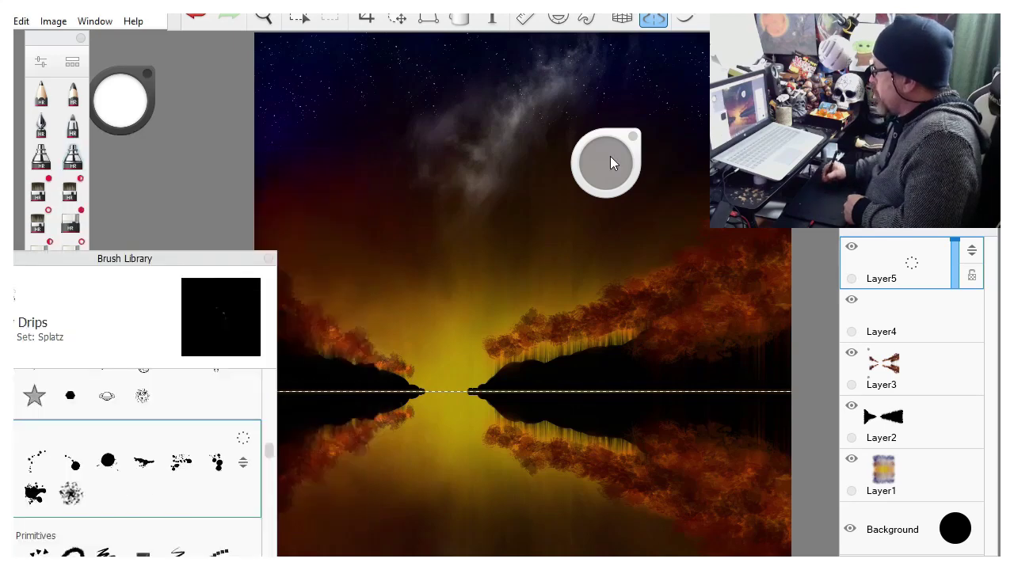
{"action": "left_click_drag", "start_coordinate": [610, 163], "coordinate": [461, 158]}
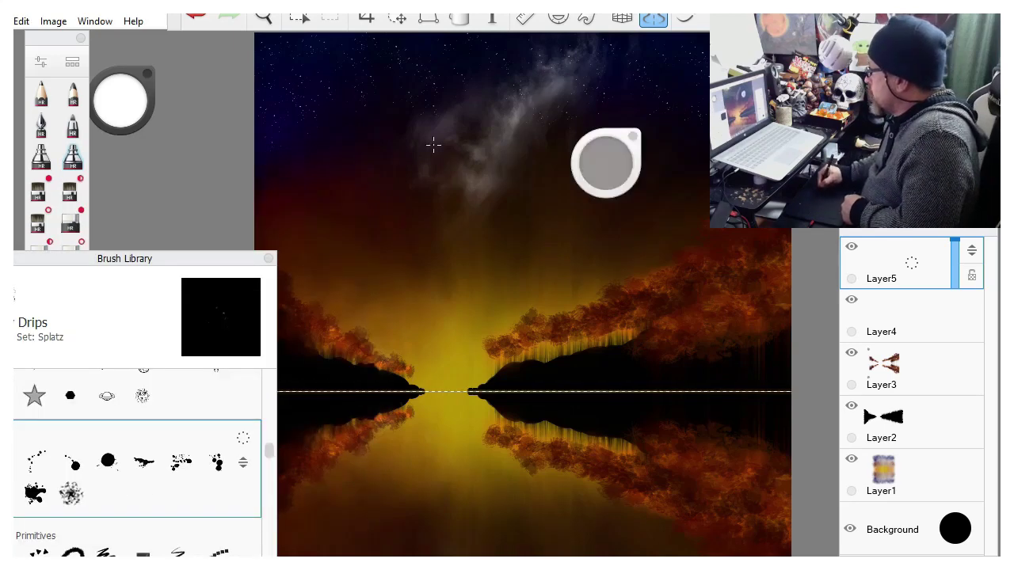
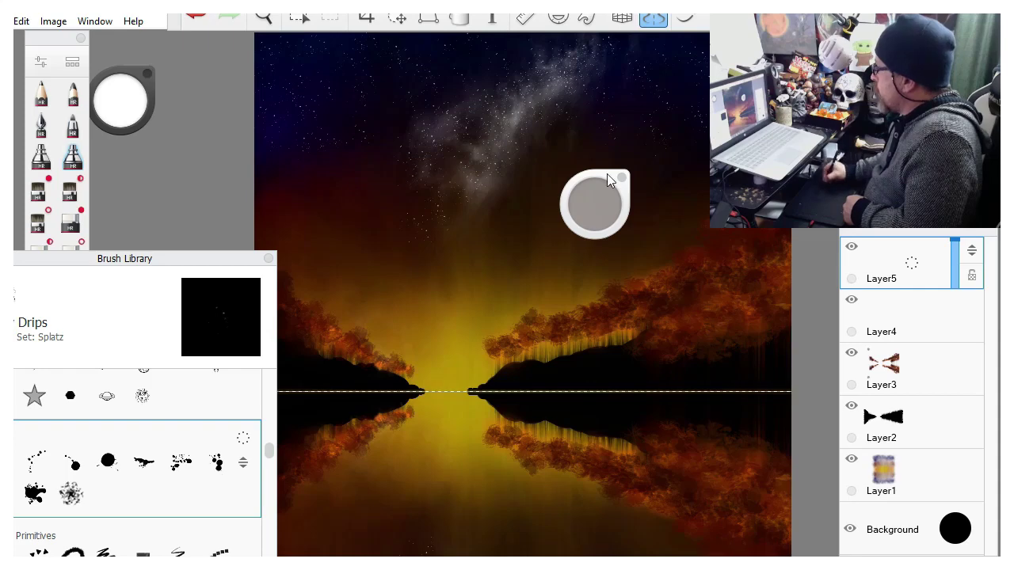
{"action": "left_click", "coordinate": [82, 227]}
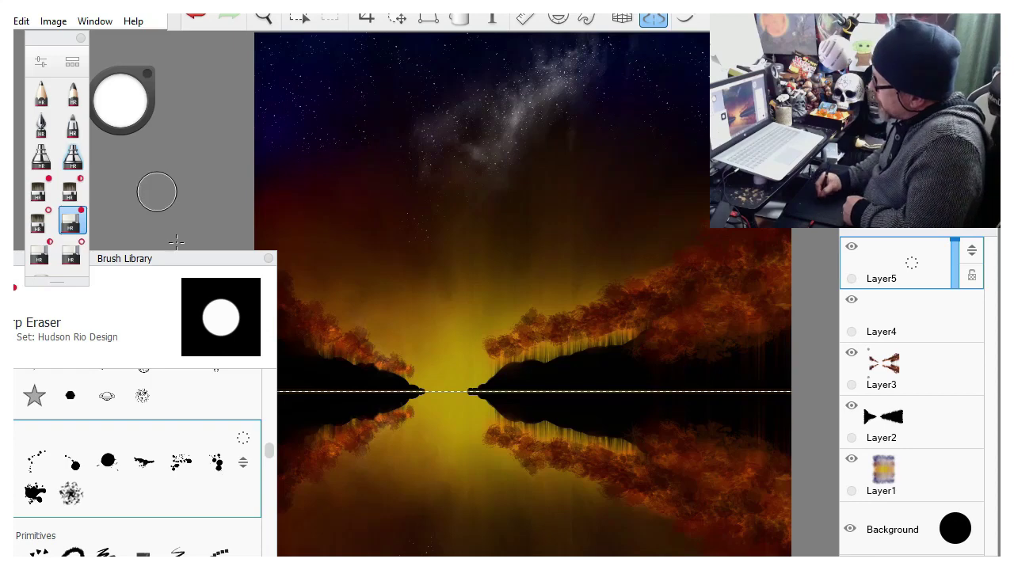
Add a new layer above the misty band and set the brush colour to orange-red.
{"action": "left_click_drag", "start_coordinate": [204, 256], "coordinate": [258, 230]}
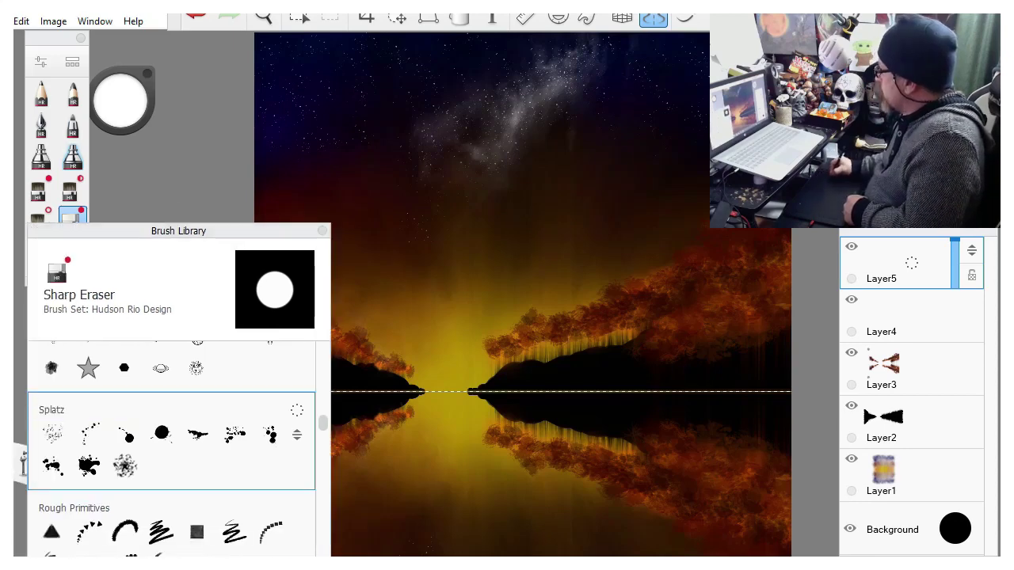
{"action": "key", "text": "ctrl+shift+n"}
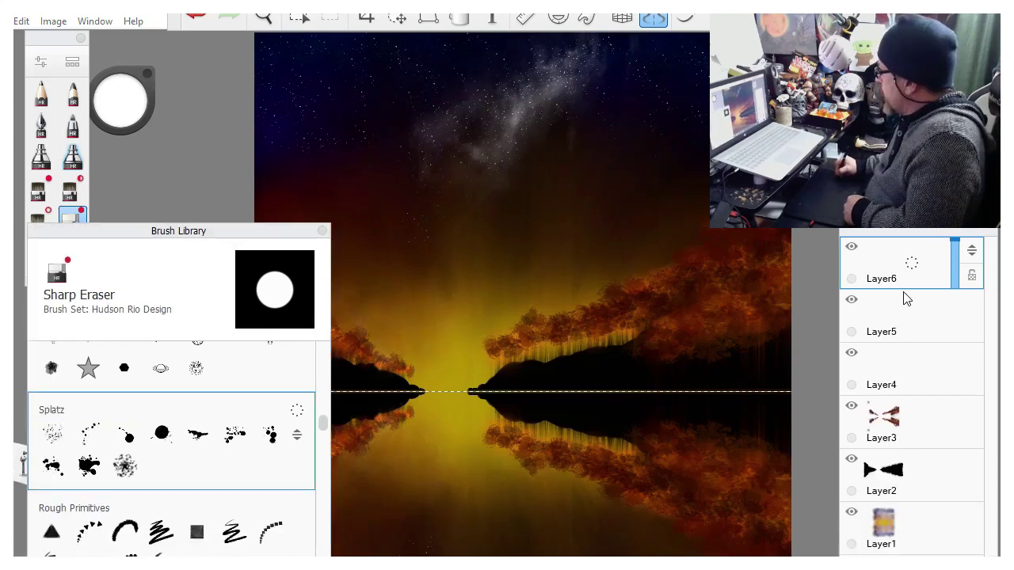
{"action": "mouse_move", "coordinate": [242, 236]}
{"action": "left_mouse_down"}
{"action": "mouse_move", "coordinate": [247, 277]}
{"action": "mouse_move", "coordinate": [228, 252]}
{"action": "left_mouse_up"}
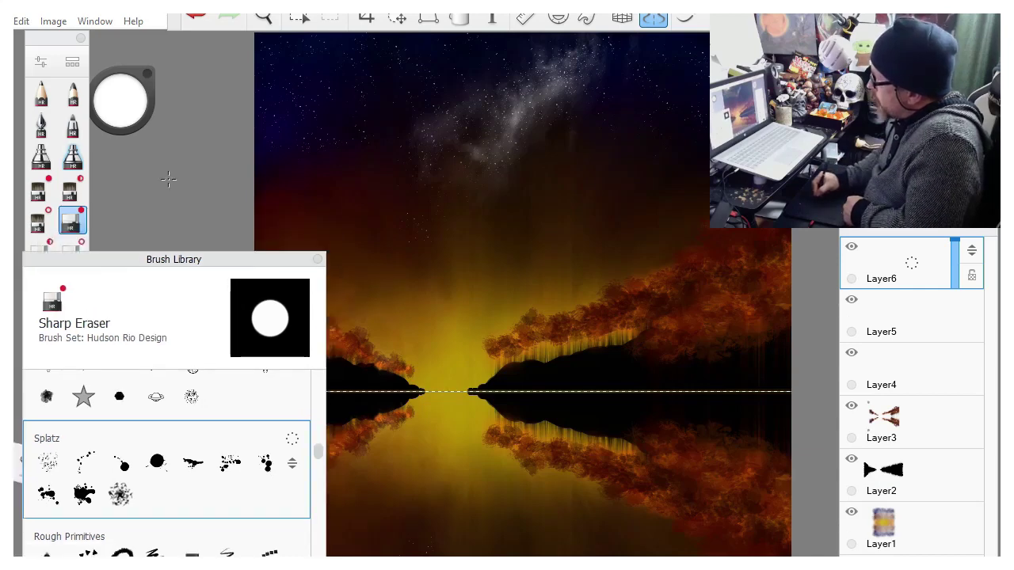
{"action": "left_click", "coordinate": [122, 111]}
{"action": "left_click", "coordinate": [150, 109]}
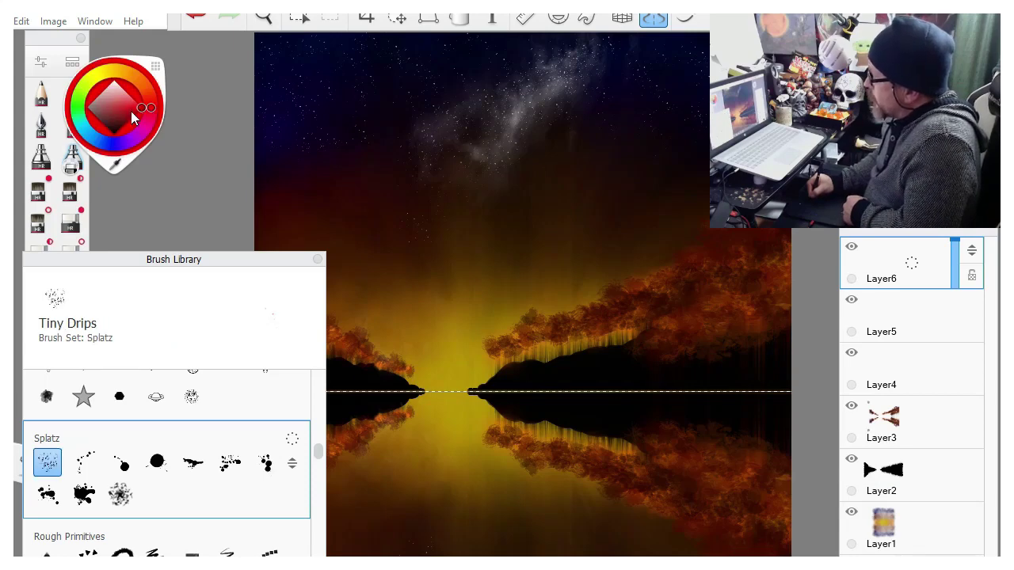
{"action": "left_click", "coordinate": [136, 103]}
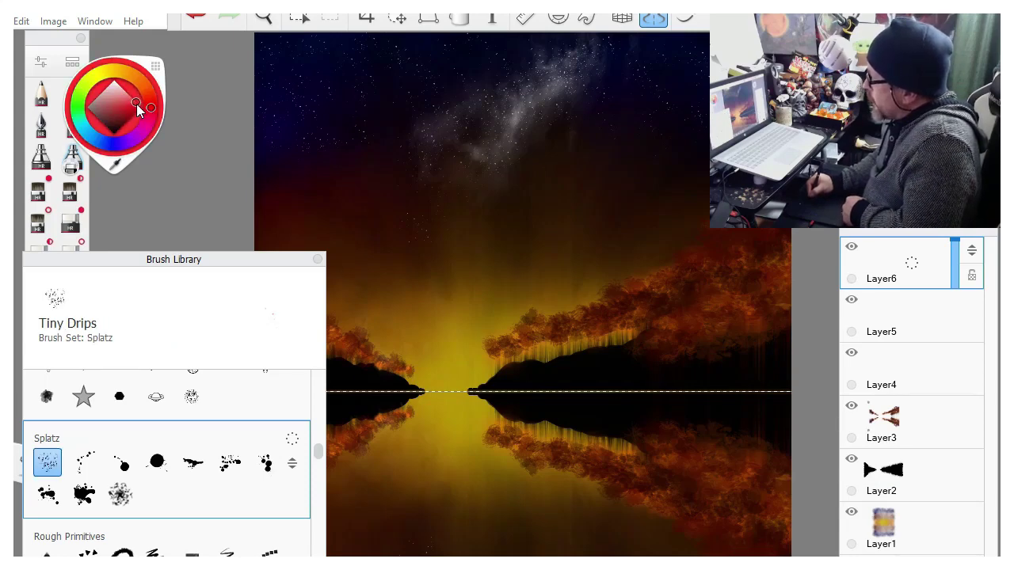
{"action": "left_click", "coordinate": [151, 98]}
{"action": "left_click", "coordinate": [138, 102]}
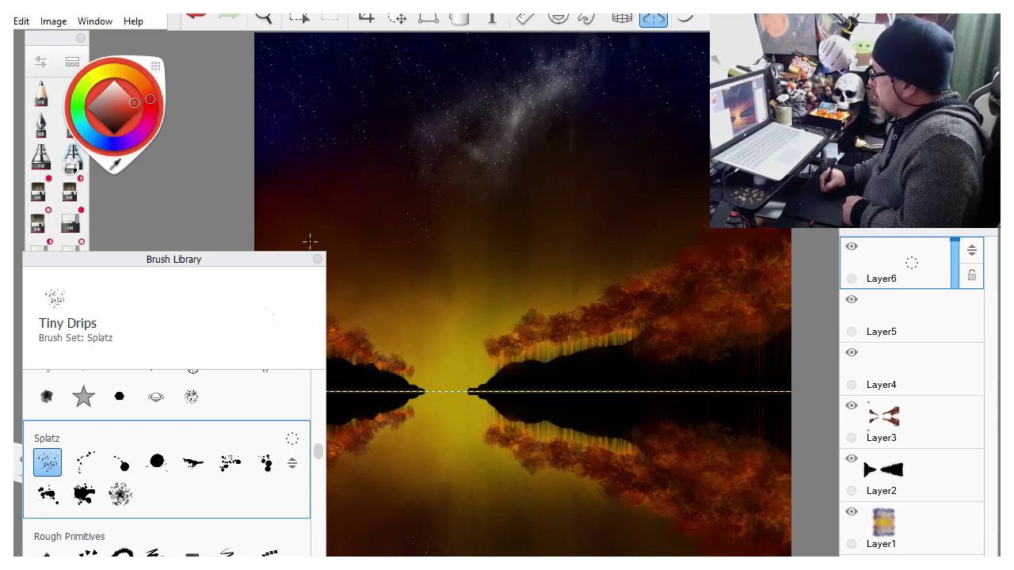
Tint parts of the misty band with faint red haze using a smaller Mist 2 brush from Jason's Free Fantasy Art Set.
{"action": "left_click_drag", "start_coordinate": [262, 262], "coordinate": [276, 199]}
{"action": "left_click_drag", "start_coordinate": [332, 388], "coordinate": [328, 356]}
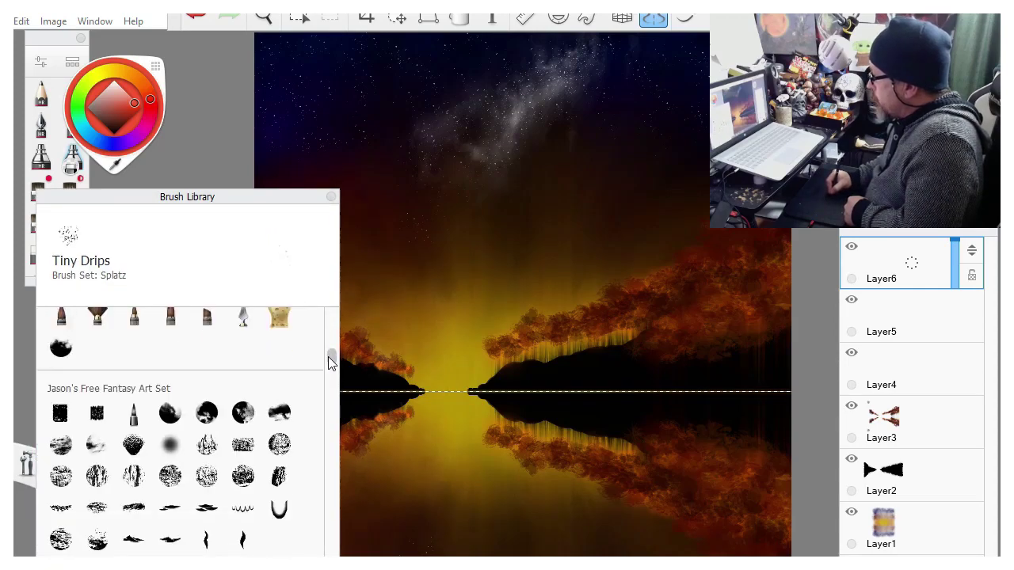
{"action": "left_click", "coordinate": [97, 421]}
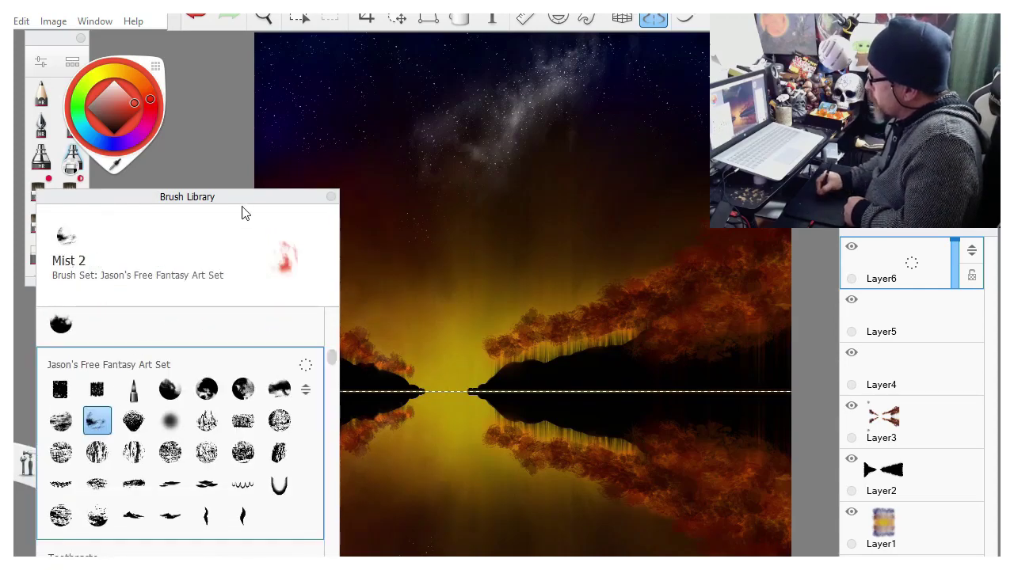
{"action": "left_click_drag", "start_coordinate": [245, 198], "coordinate": [194, 265]}
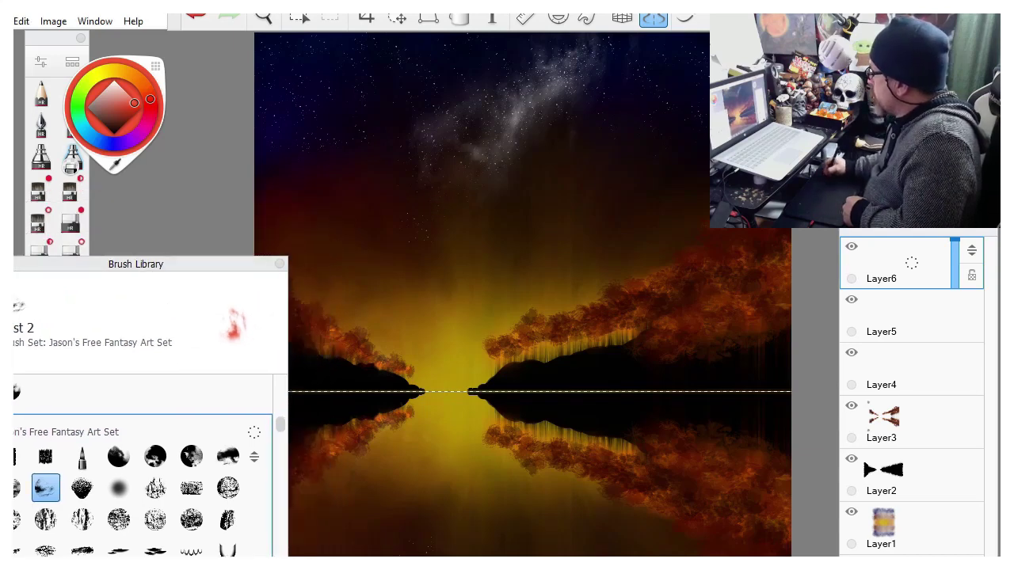
{"action": "key", "text": "bracketleft"}
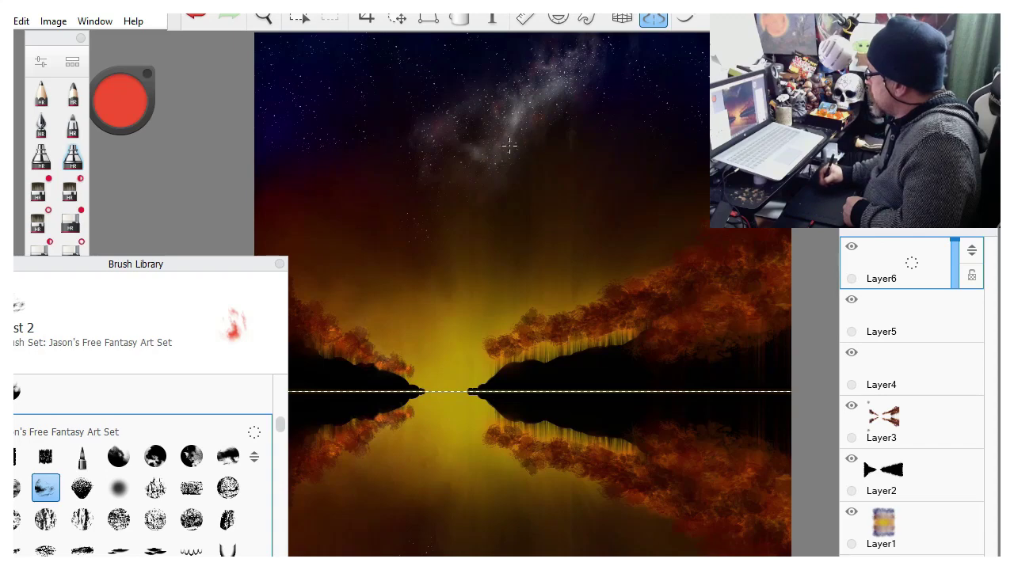
{"action": "left_click_drag", "start_coordinate": [429, 161], "coordinate": [430, 129]}
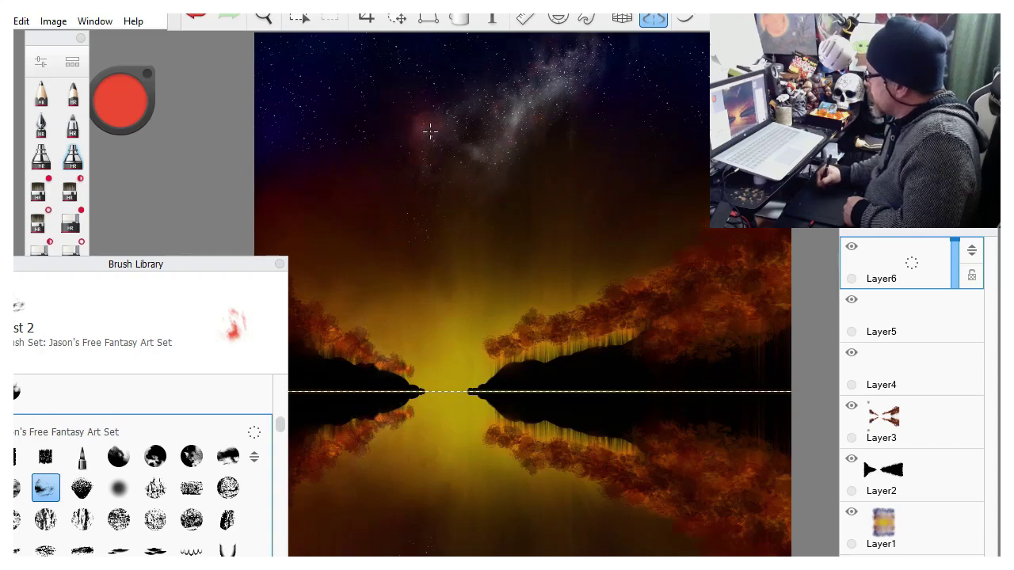
{"action": "key", "text": "ctrl+z"}
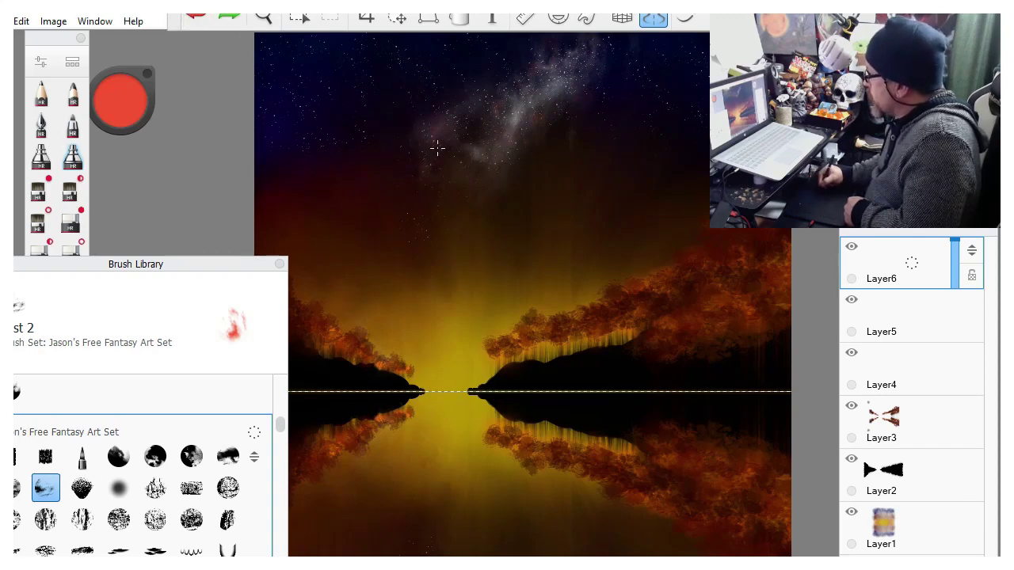
{"action": "left_click_drag", "start_coordinate": [430, 167], "coordinate": [430, 153]}
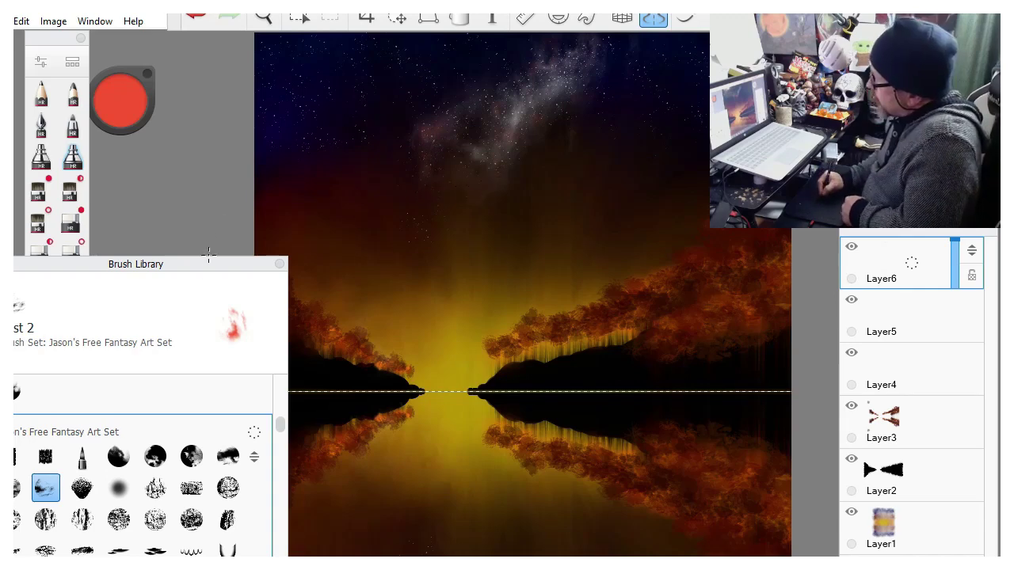
{"action": "left_click_drag", "start_coordinate": [195, 277], "coordinate": [115, 303]}
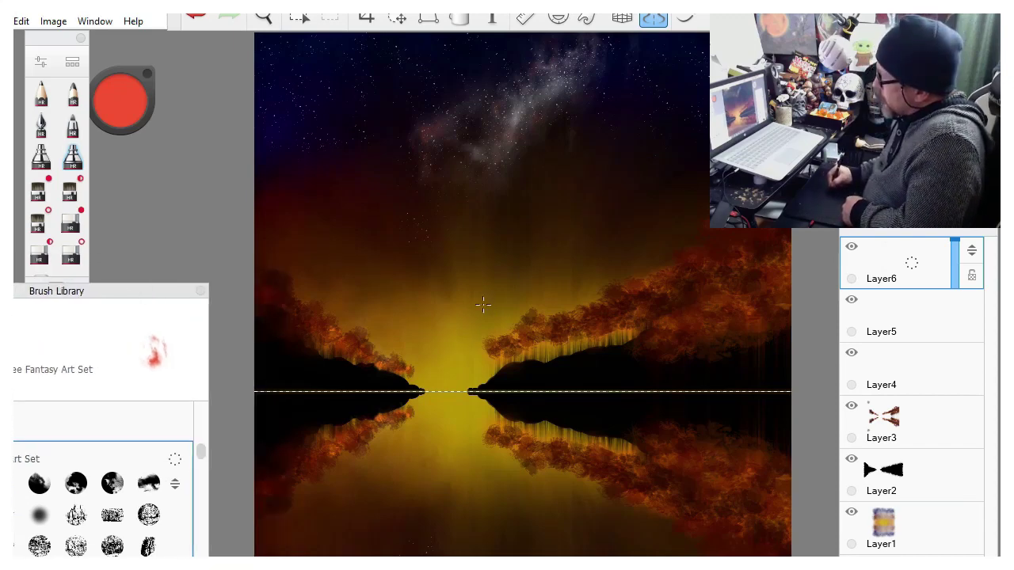
Select the Detail 3 brush from Jason's Free Fantasy Art Set and adjust its size and opacity.
{"action": "left_click", "coordinate": [123, 102]}
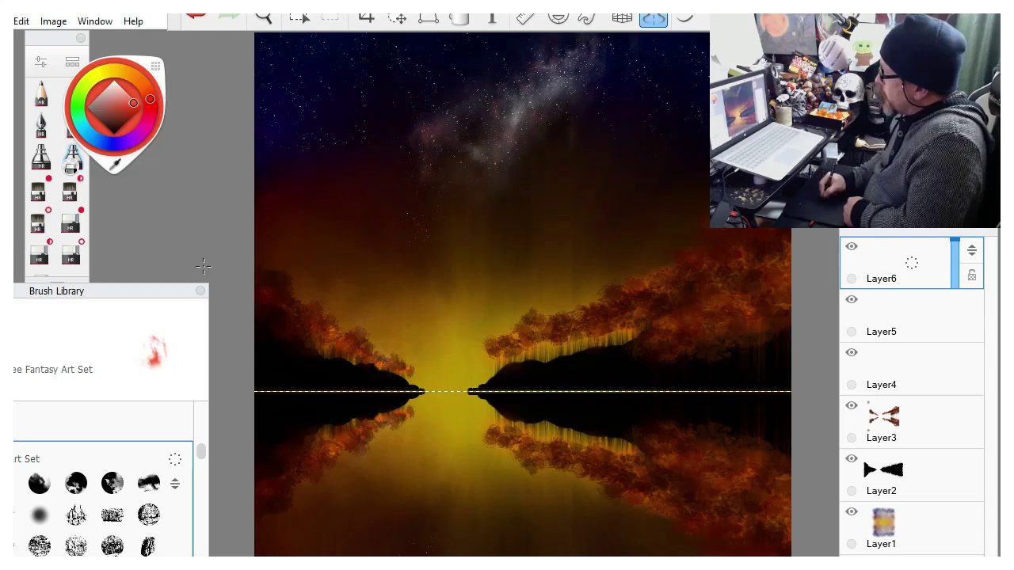
{"action": "left_click", "coordinate": [158, 294]}
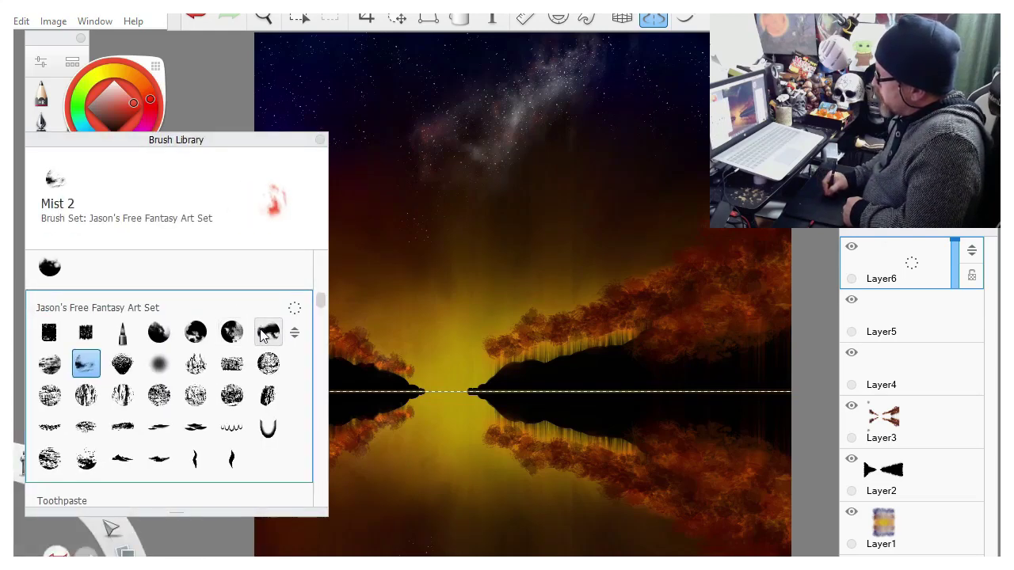
{"action": "left_click", "coordinate": [264, 333]}
{"action": "left_click_drag", "start_coordinate": [250, 144], "coordinate": [222, 224]}
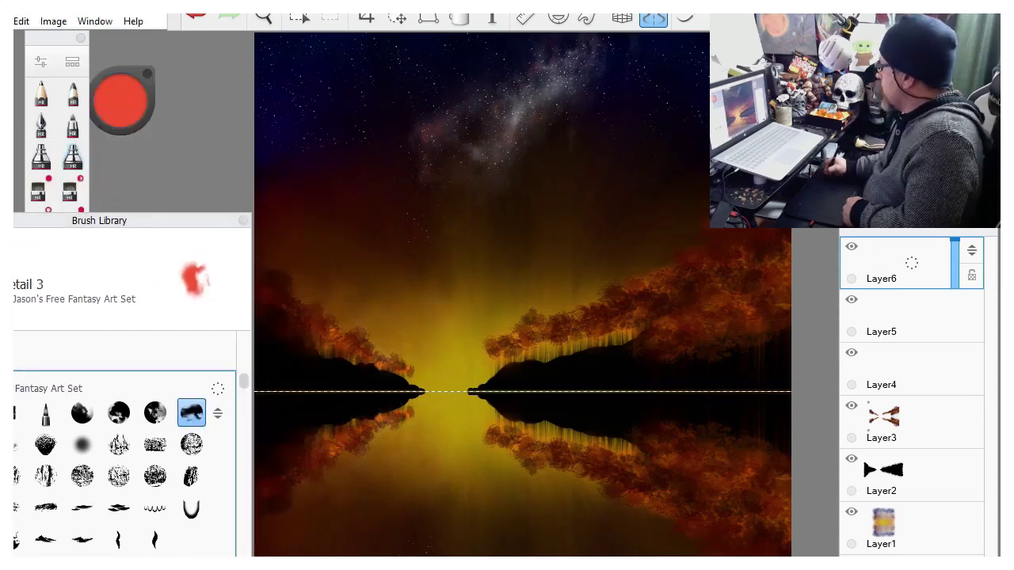
{"action": "key", "text": "bracketright"}
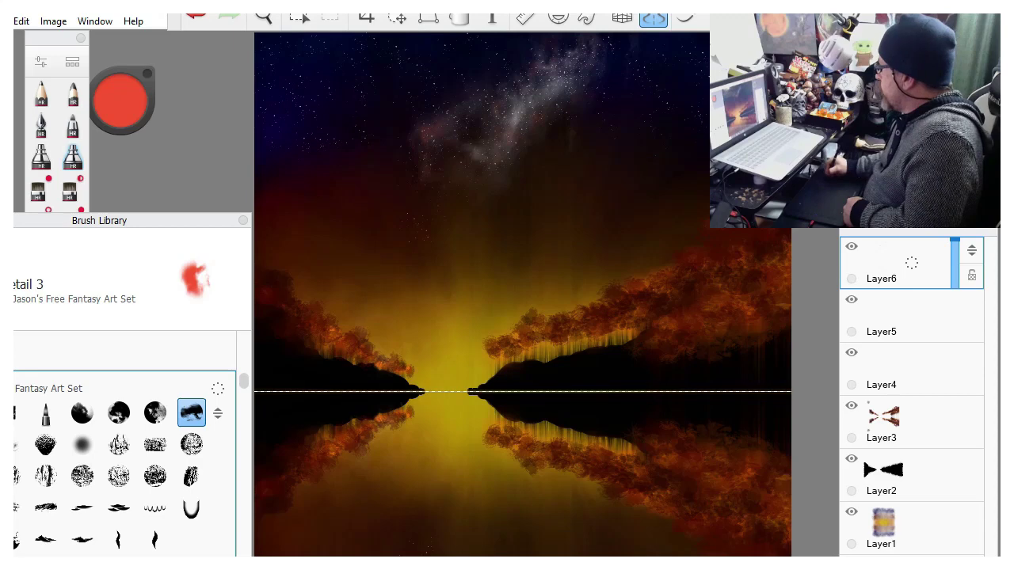
{"action": "key", "text": "shift+bracketleft"}
{"action": "key", "text": "shift+bracketright"}
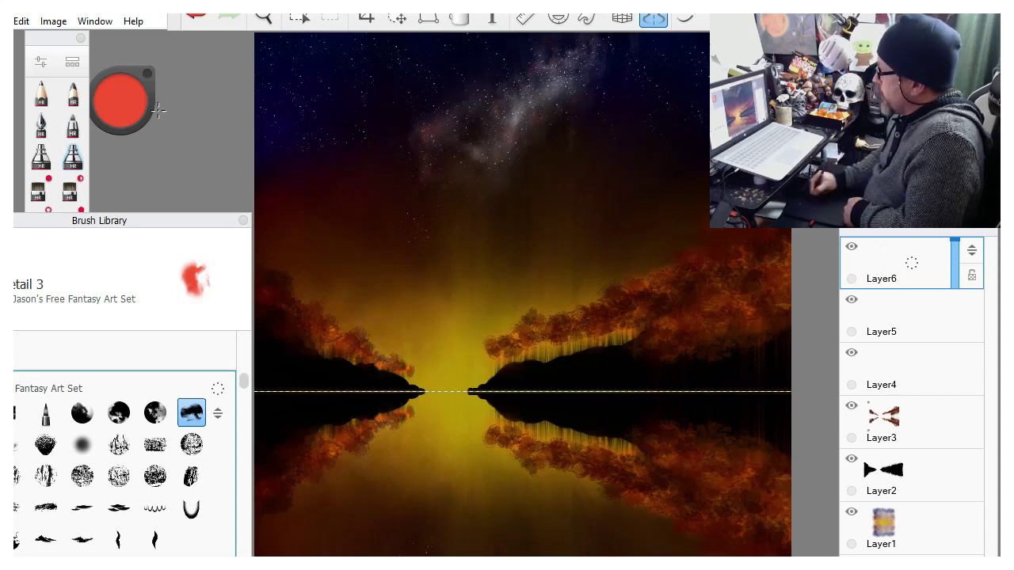
Sample the dark sky colour beside the misty band and paint soft dark shading around the band.
{"action": "left_click_drag", "start_coordinate": [121, 101], "coordinate": [114, 134]}
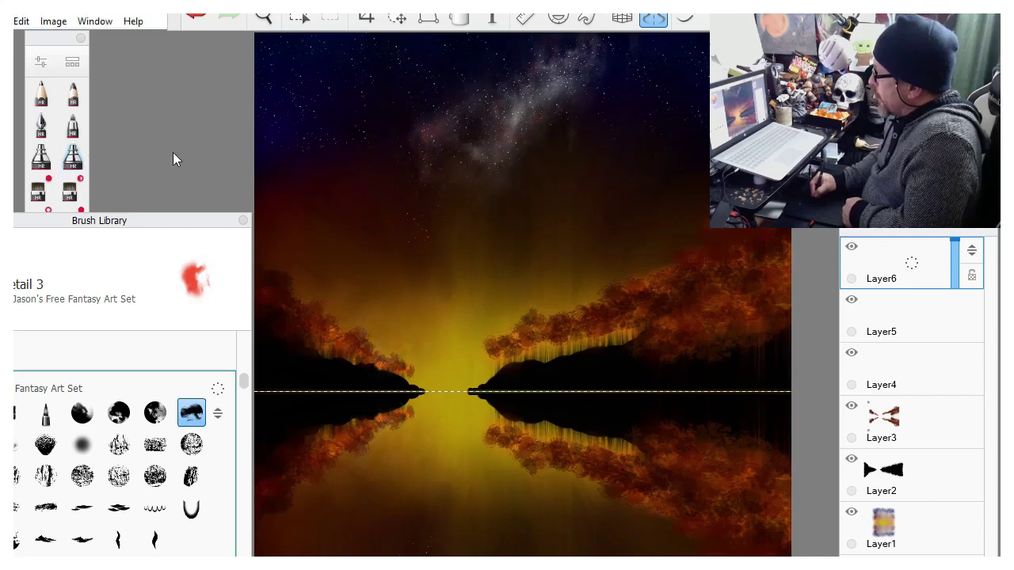
{"action": "left_click", "coordinate": [384, 120], "text": "alt"}
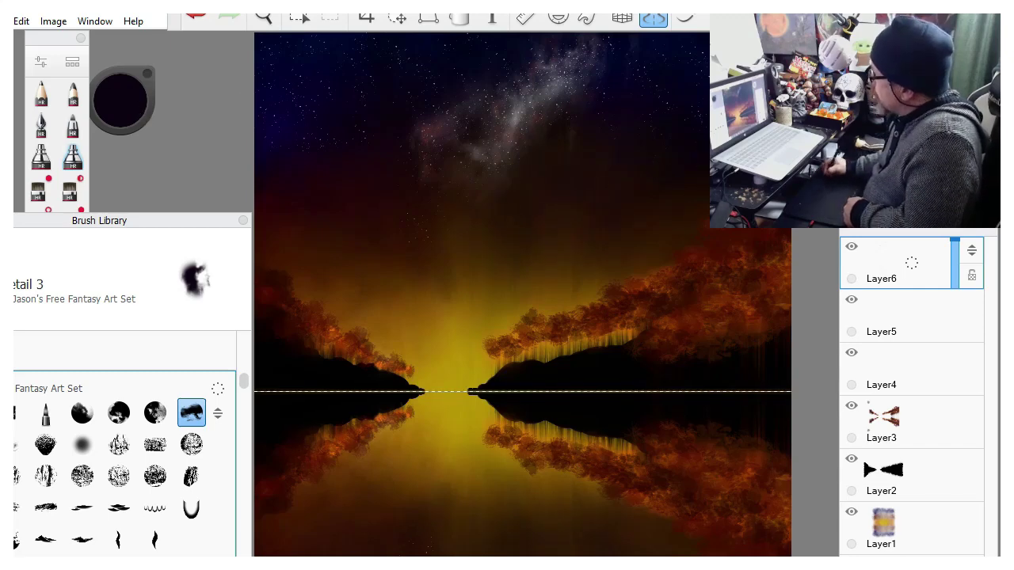
{"action": "key", "text": "1"}
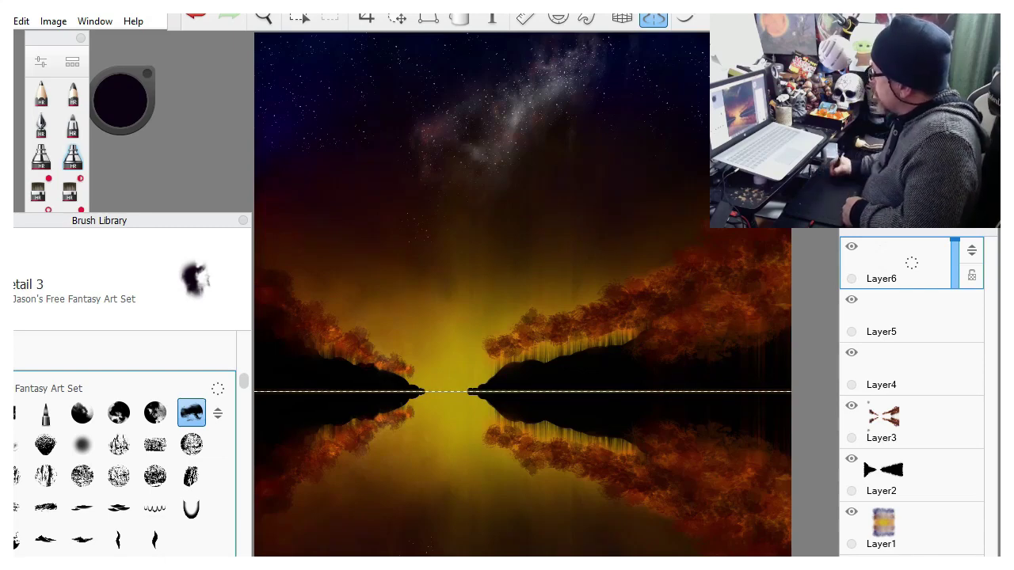
Add another new layer above the dark shading.
{"action": "key", "text": "ctrl+shift+n"}
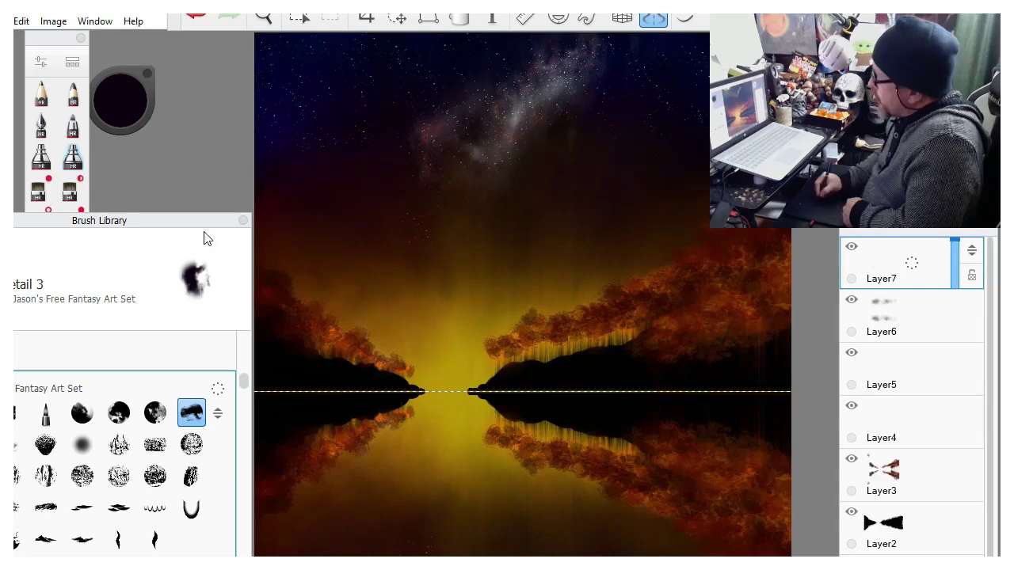
{"action": "left_click_drag", "start_coordinate": [157, 226], "coordinate": [172, 207]}
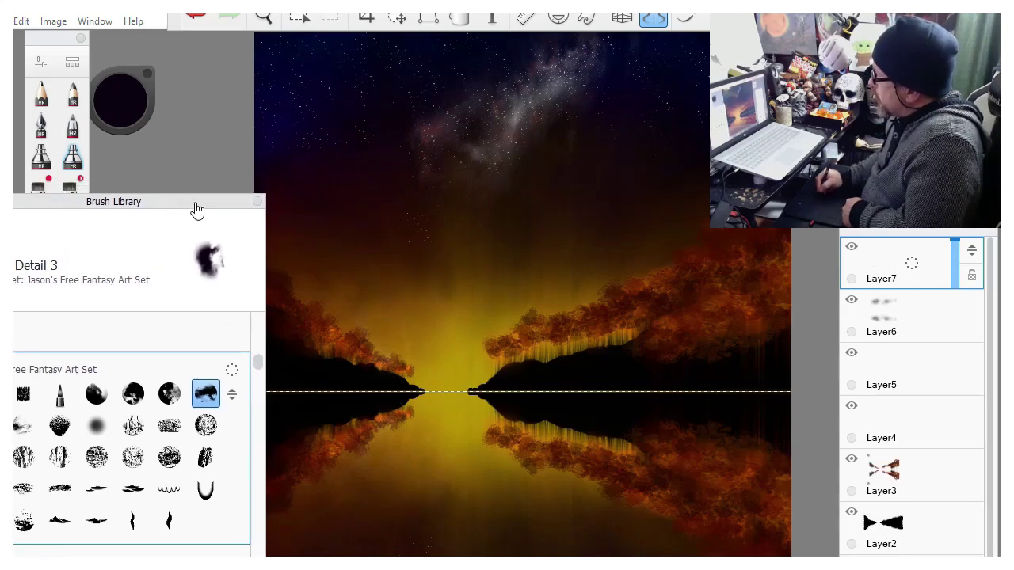
{"action": "key", "text": "Right"}
{"action": "key", "text": "Right"}
{"action": "key", "text": "Right"}
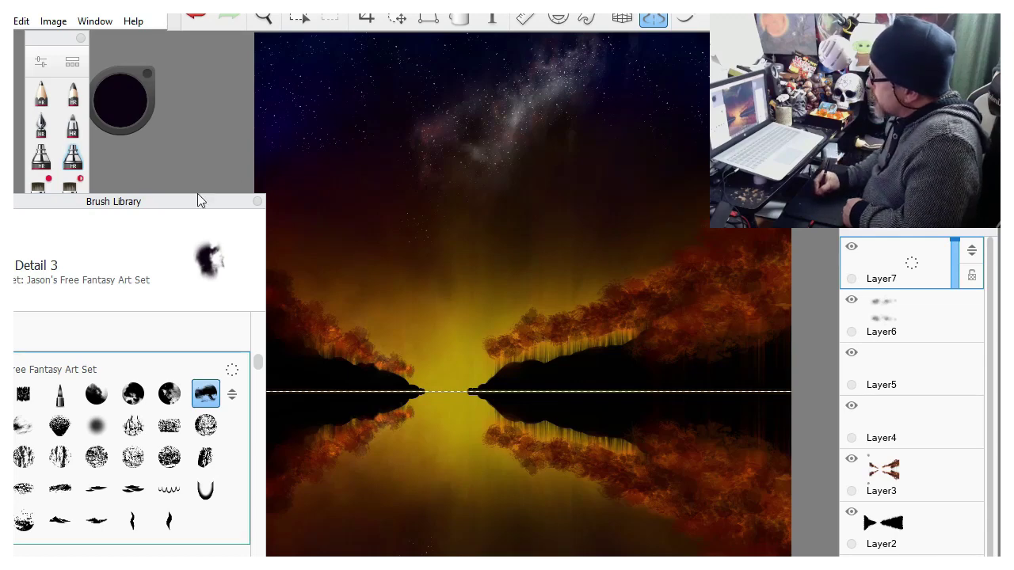
Choose a very dark blue and paint soft dark cloud shading across the sky below the Milky Way and above the trees.
{"action": "left_click_drag", "start_coordinate": [199, 201], "coordinate": [161, 246]}
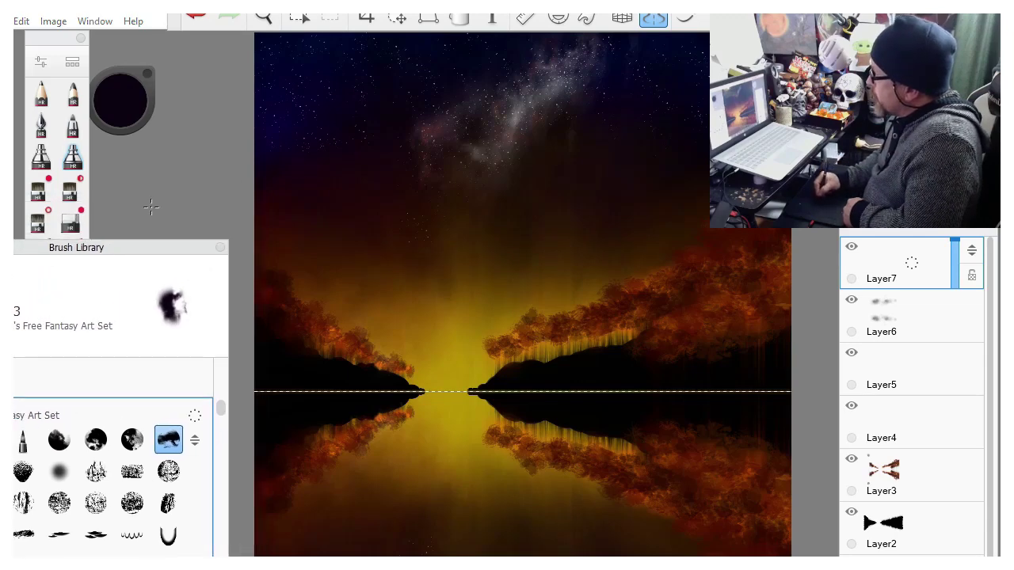
{"action": "left_click", "coordinate": [120, 107]}
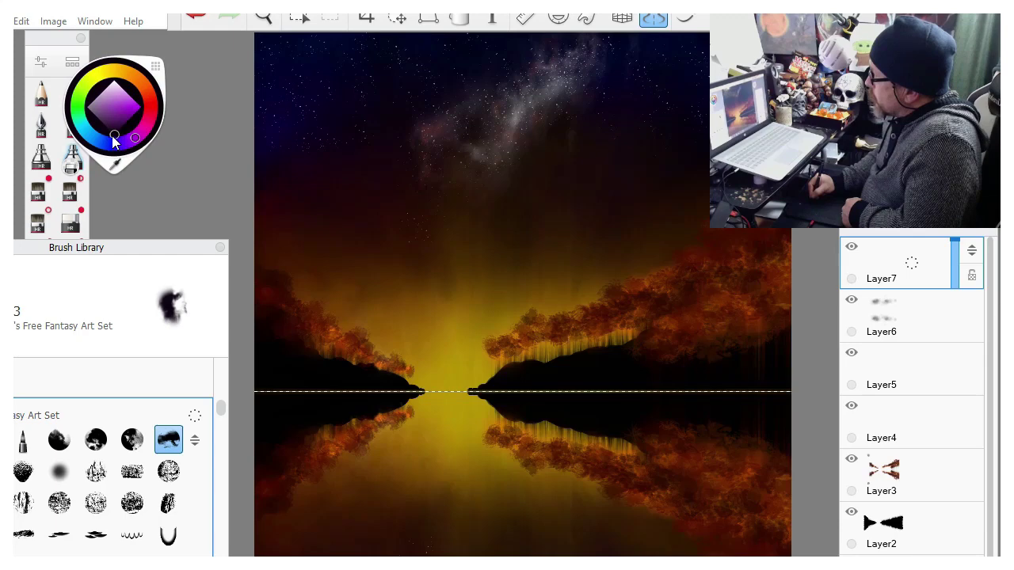
{"action": "left_click", "coordinate": [113, 145]}
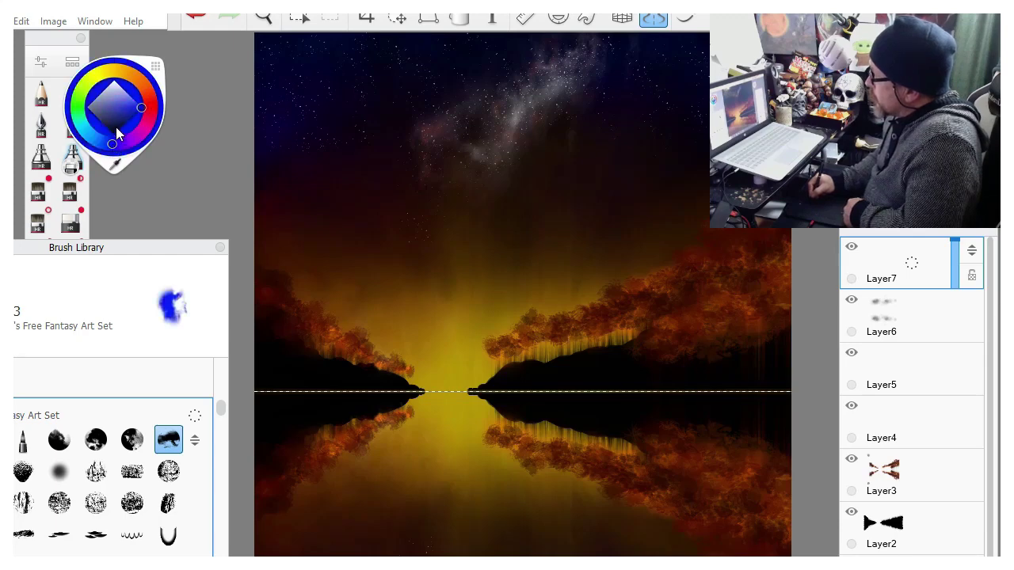
{"action": "left_click_drag", "start_coordinate": [116, 128], "coordinate": [117, 134]}
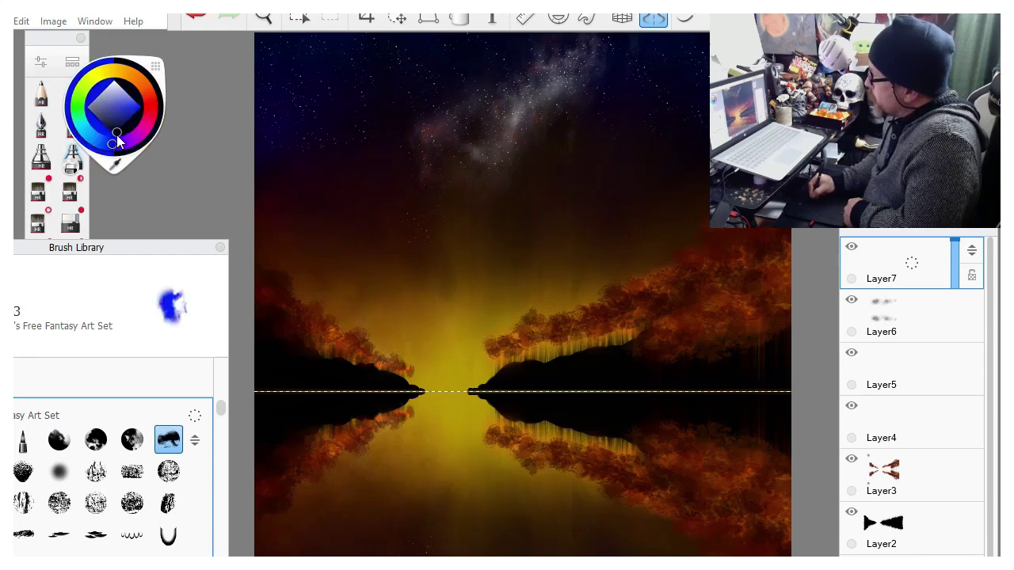
{"action": "left_click", "coordinate": [117, 137]}
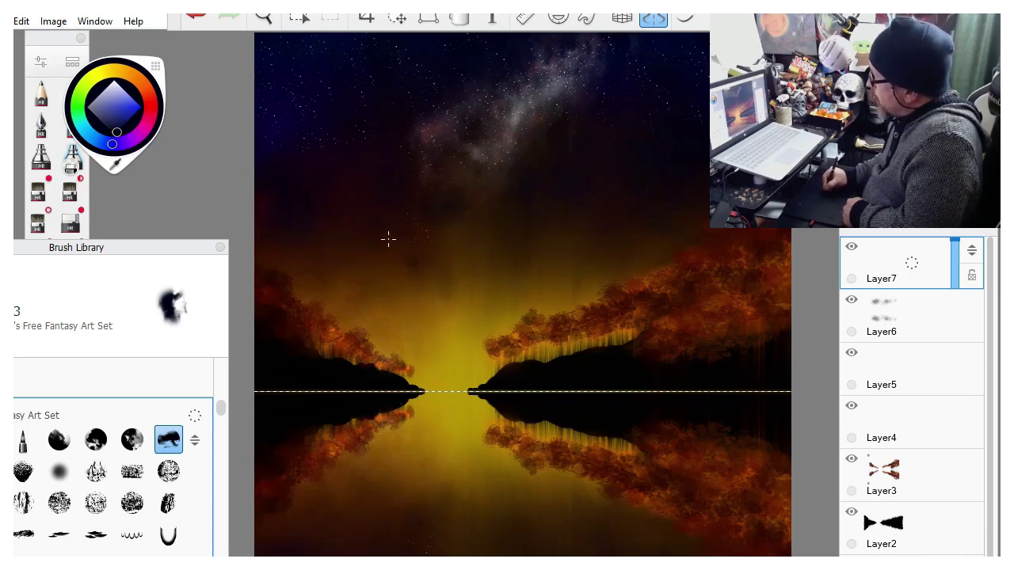
{"action": "left_click", "coordinate": [228, 15]}
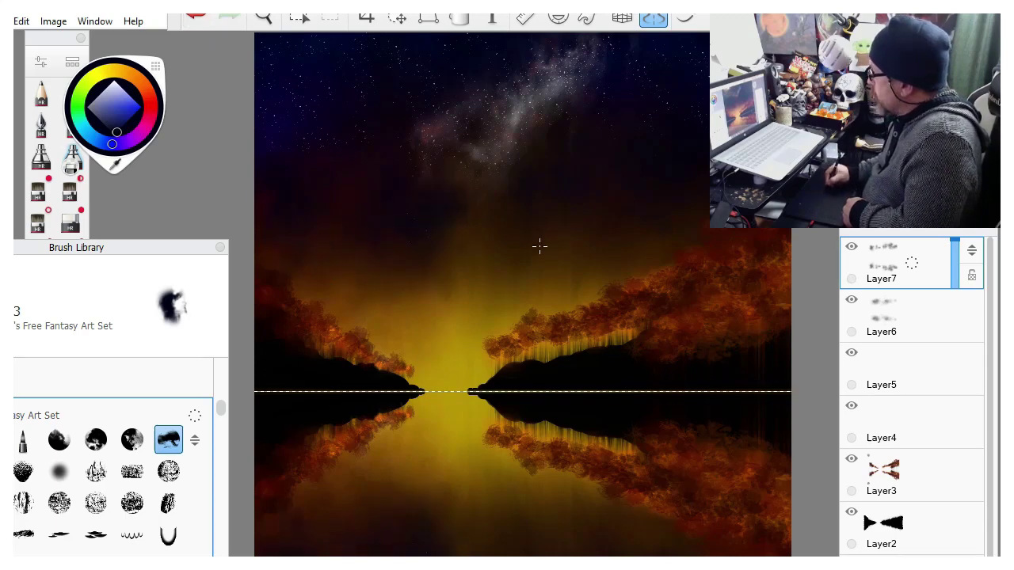
{"action": "left_click_drag", "start_coordinate": [507, 309], "coordinate": [583, 266]}
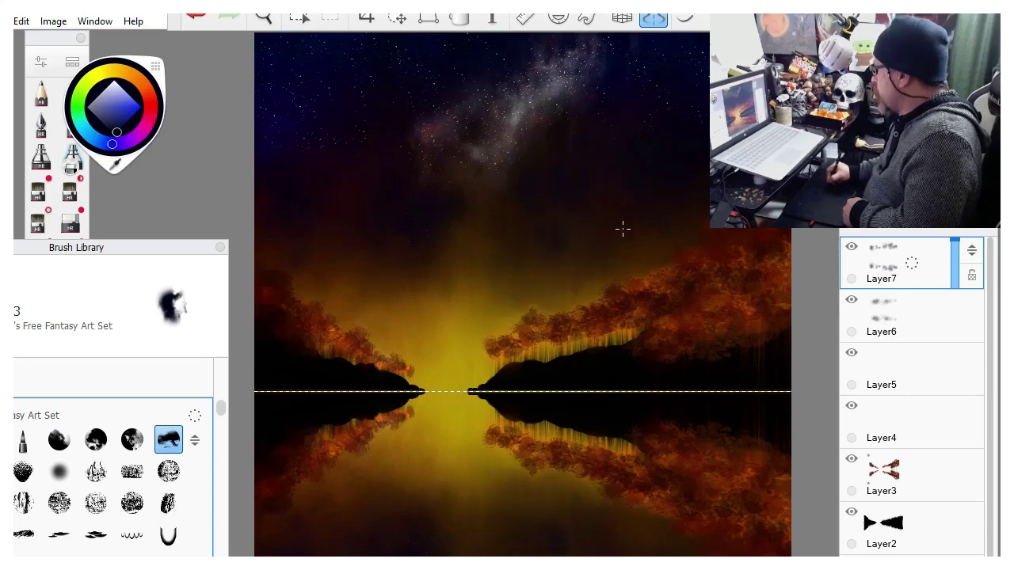
{"action": "left_click_drag", "start_coordinate": [638, 281], "coordinate": [658, 269]}
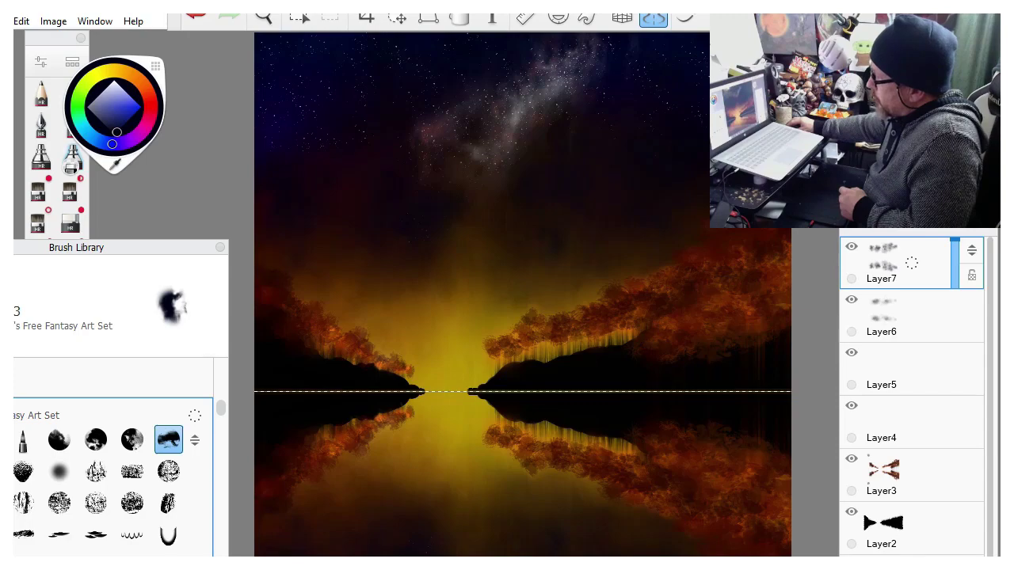
Save the painting to the Desktop as a TIFF file named Sunset Galaxy.
{"action": "left_click", "coordinate": [8, 20]}
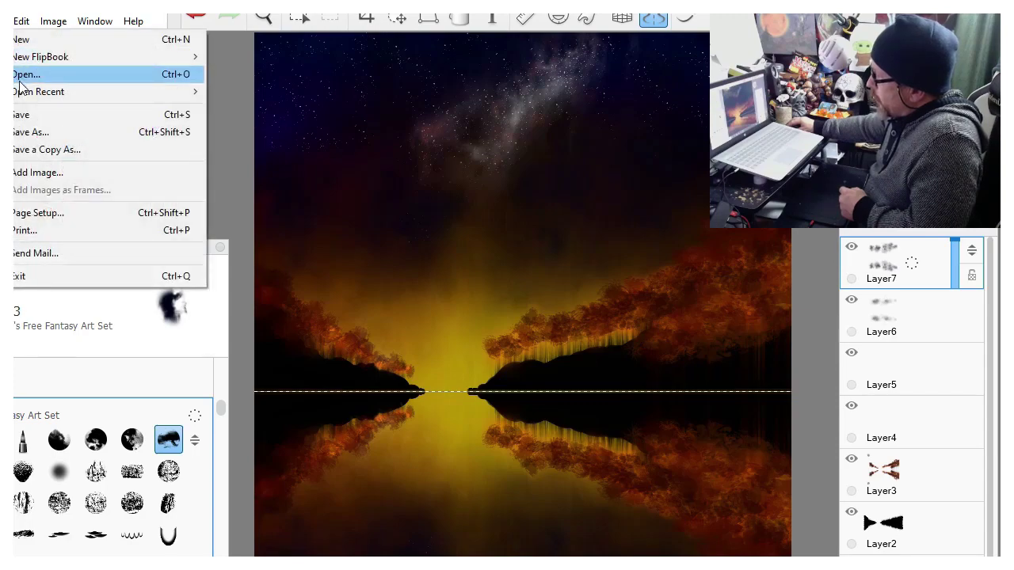
{"action": "left_click", "coordinate": [21, 115]}
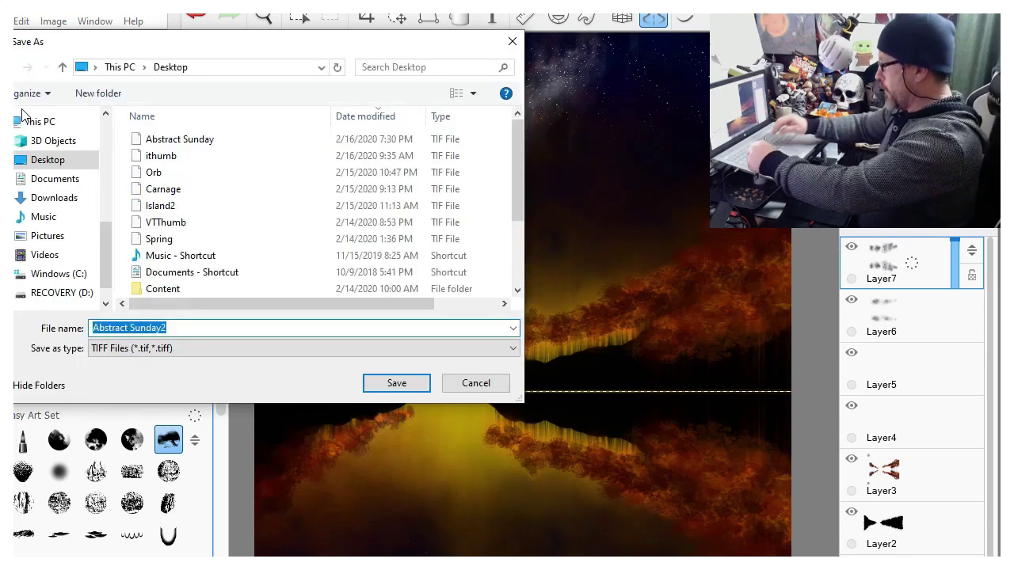
{"action": "type", "text": "S"}
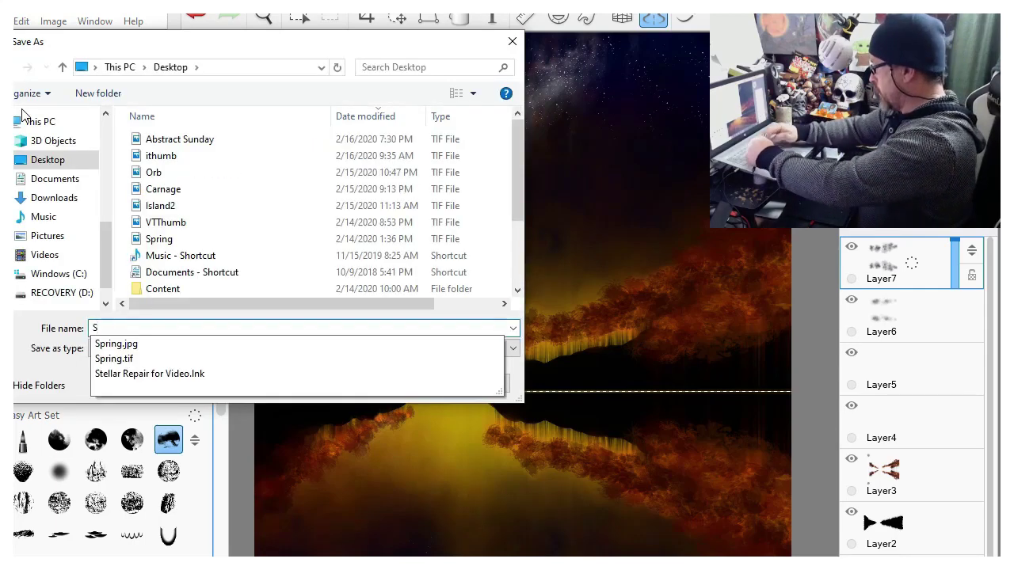
{"action": "type", "text": "unset "}
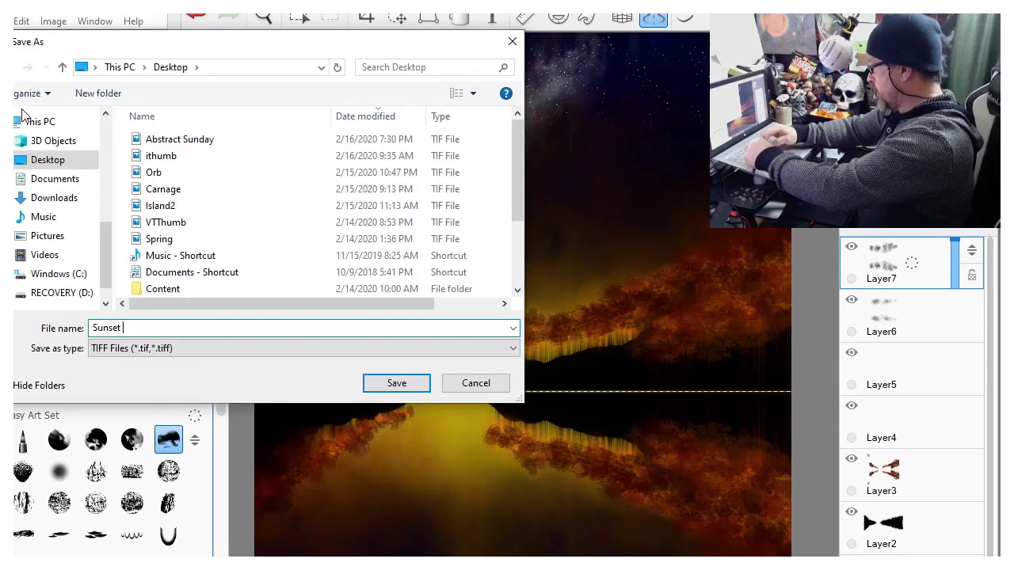
{"action": "type", "text": "Galaxy"}
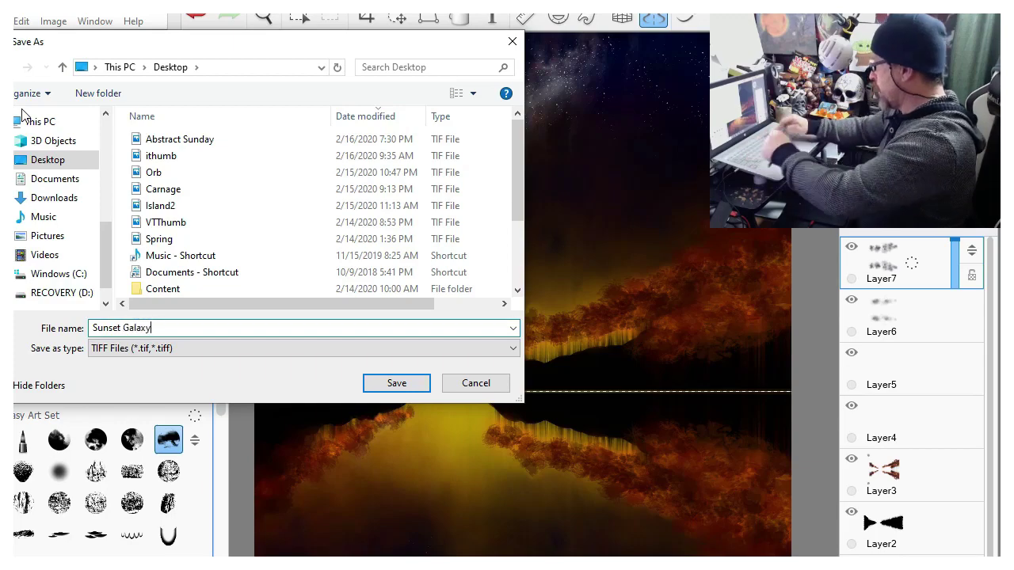
{"action": "key", "text": "Return"}
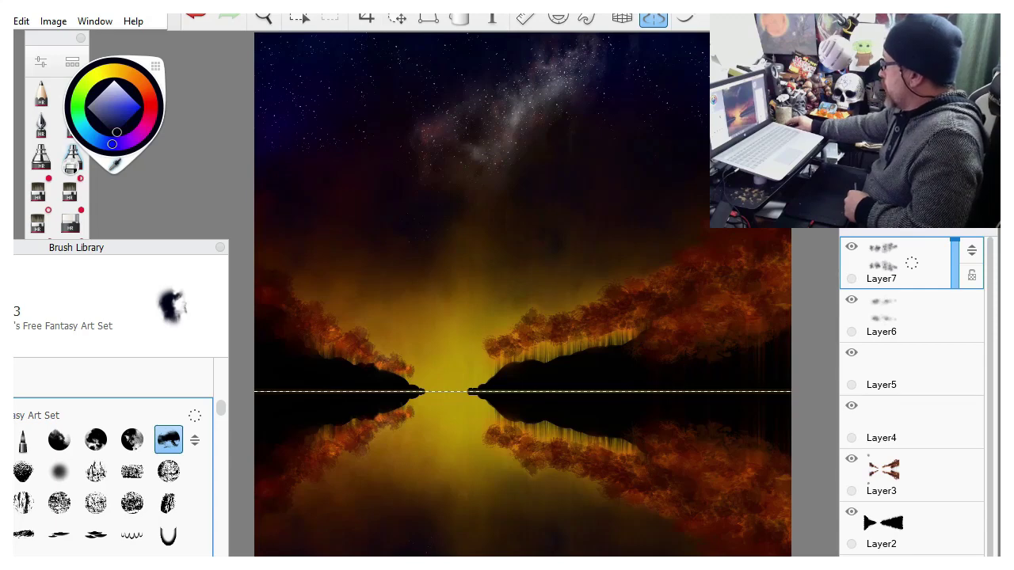
Turn off the mirror symmetry and merge all the painted layers into one.
{"action": "left_click", "coordinate": [653, 18]}
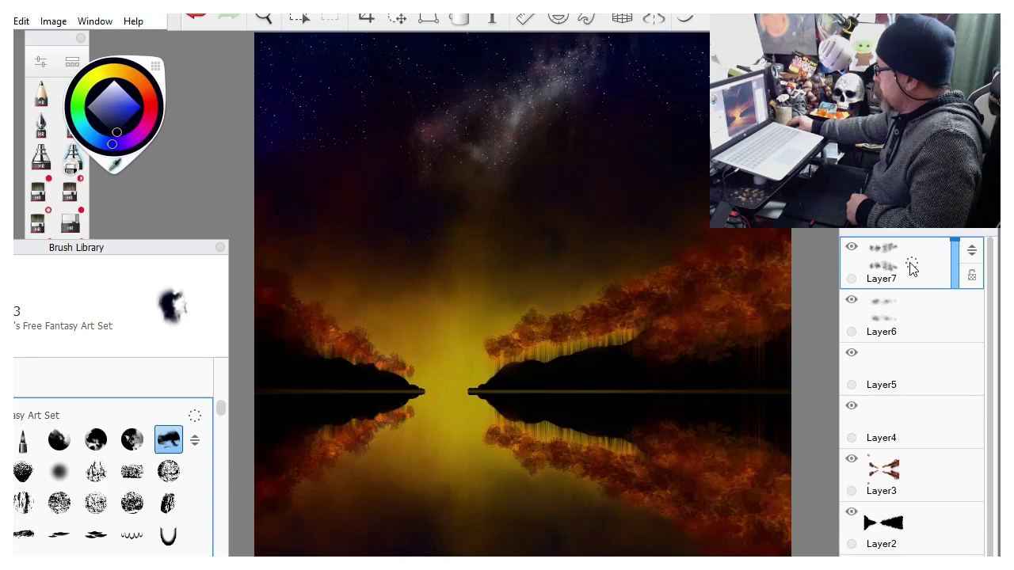
{"action": "left_click", "coordinate": [913, 264]}
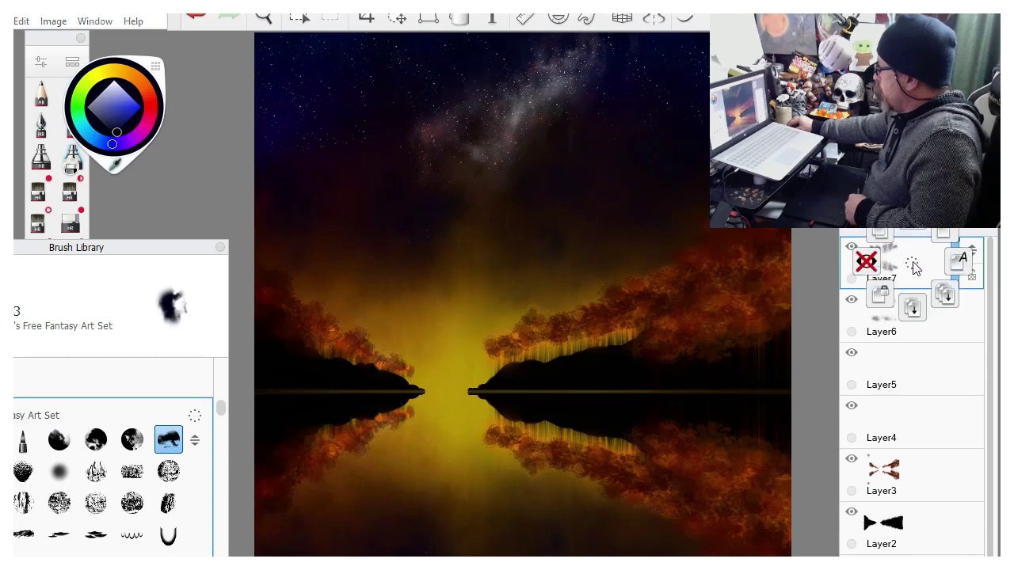
{"action": "left_click_drag", "start_coordinate": [913, 265], "coordinate": [944, 295]}
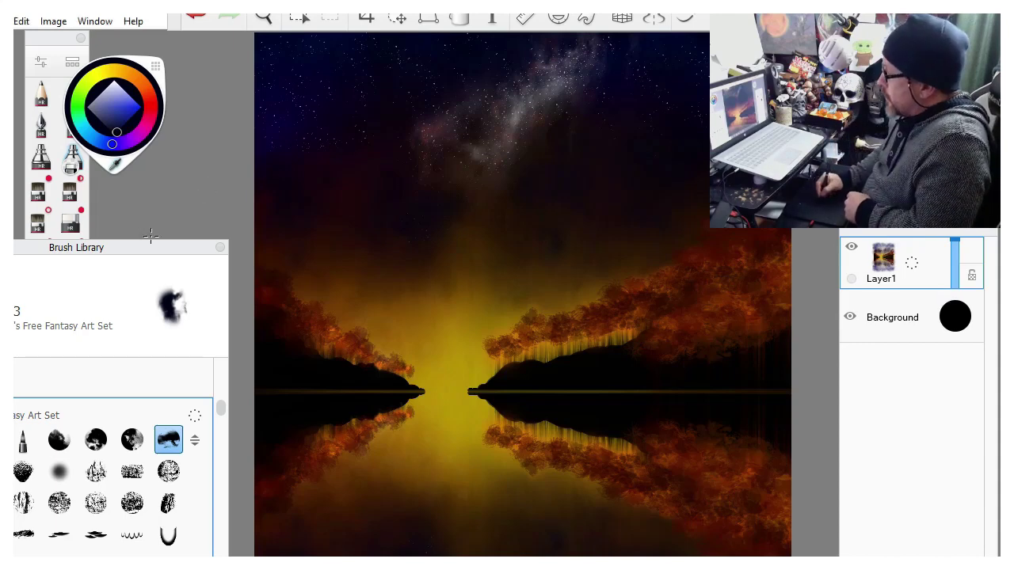
Select the Smudge Round Bristle Brush from the Smudge set and clear the brush library away from the canvas.
{"action": "left_click_drag", "start_coordinate": [153, 251], "coordinate": [286, 67]}
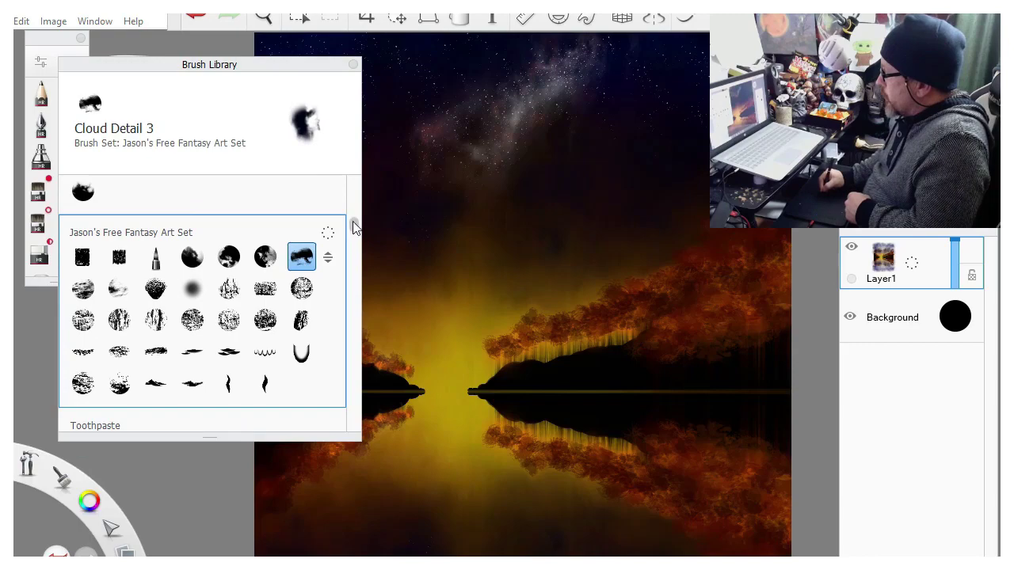
{"action": "mouse_move", "coordinate": [355, 228]}
{"action": "left_mouse_down"}
{"action": "mouse_move", "coordinate": [339, 337]}
{"action": "mouse_move", "coordinate": [346, 368]}
{"action": "left_mouse_up"}
{"action": "left_click", "coordinate": [301, 339]}
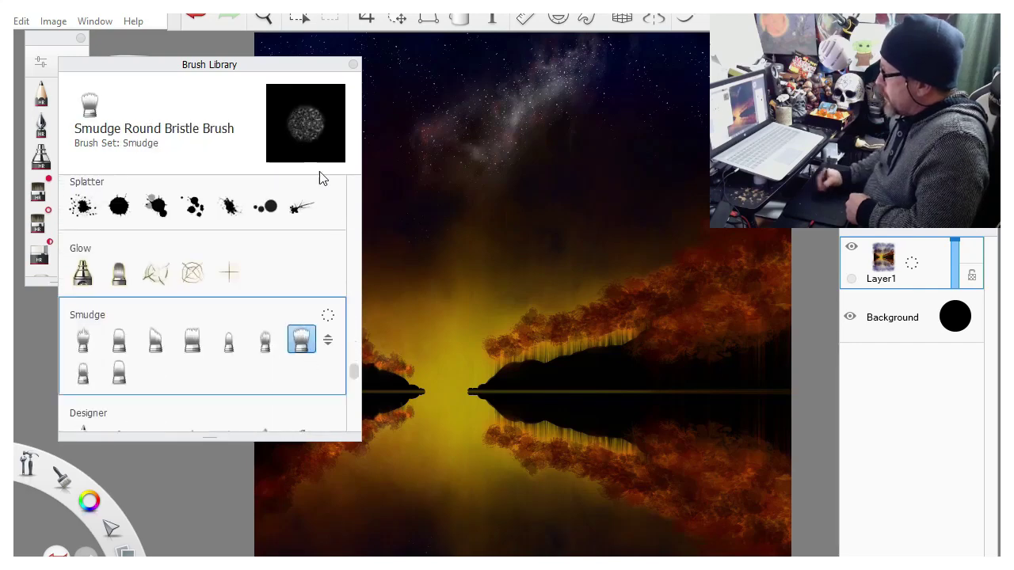
{"action": "left_click_drag", "start_coordinate": [290, 102], "coordinate": [87, 302]}
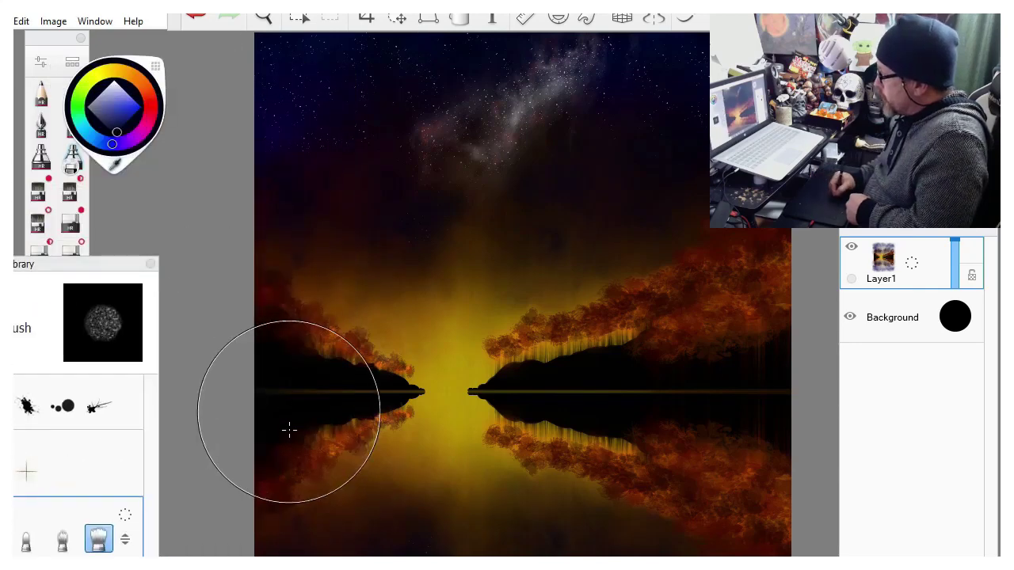
Adjust the large smudge brush and smear the lake reflection horizontally across its full width to form water ripples.
{"action": "left_click_drag", "start_coordinate": [289, 429], "coordinate": [303, 481]}
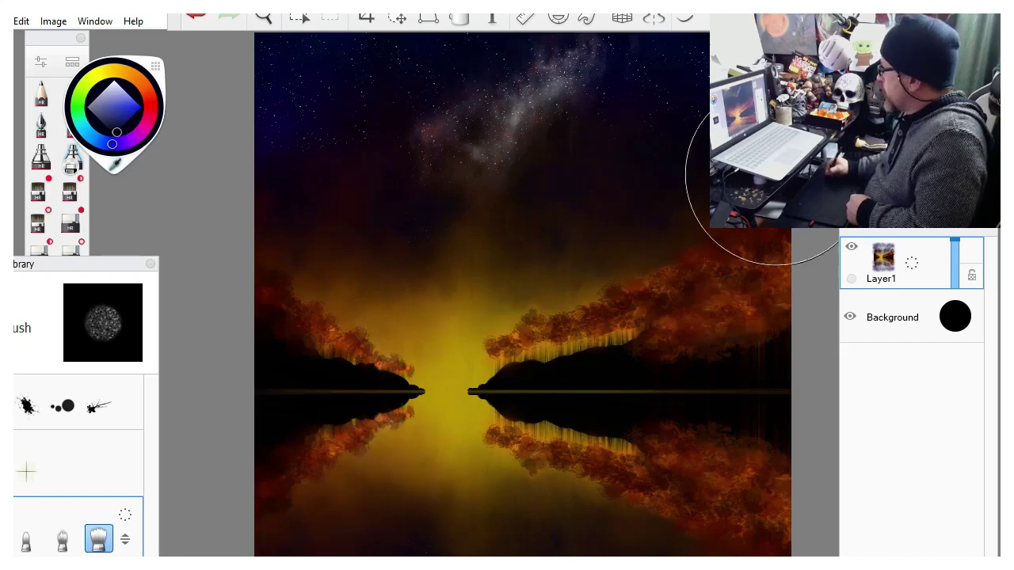
{"action": "key", "text": "bracketleft"}
{"action": "key", "text": "bracketleft"}
{"action": "key", "text": "bracketleft"}
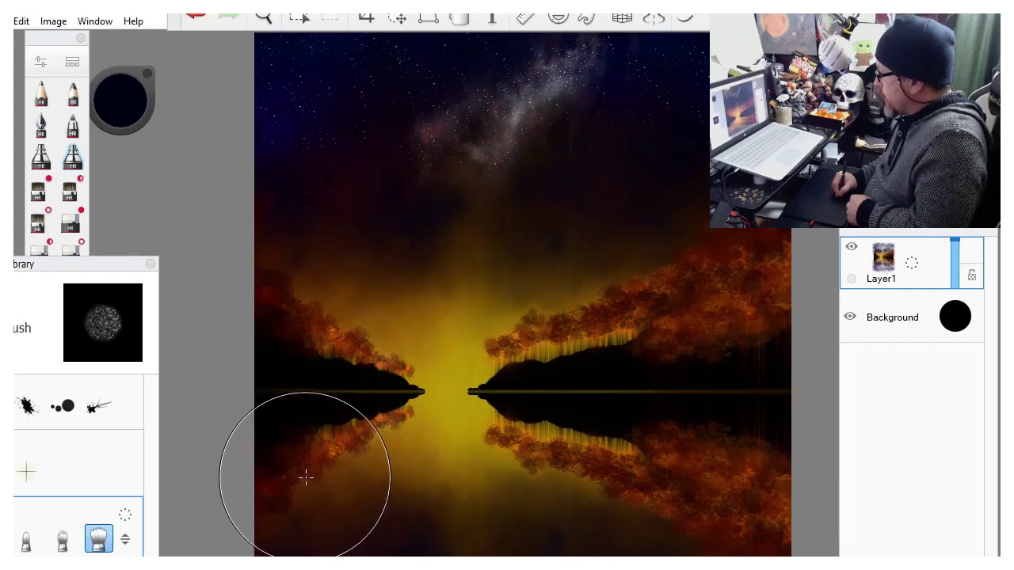
{"action": "key", "text": "bracketleft"}
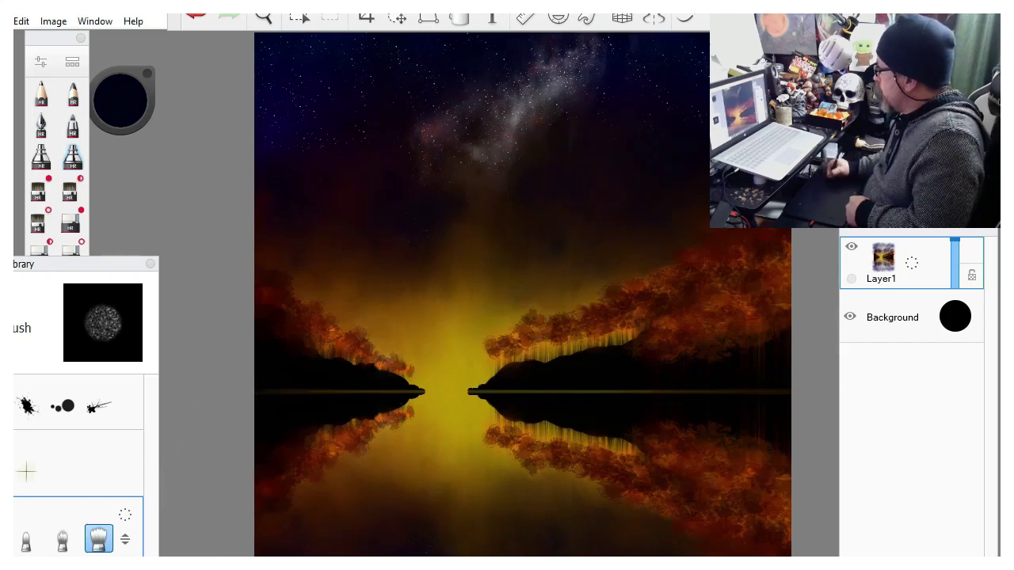
{"action": "key", "text": "Down"}
{"action": "key", "text": "Down"}
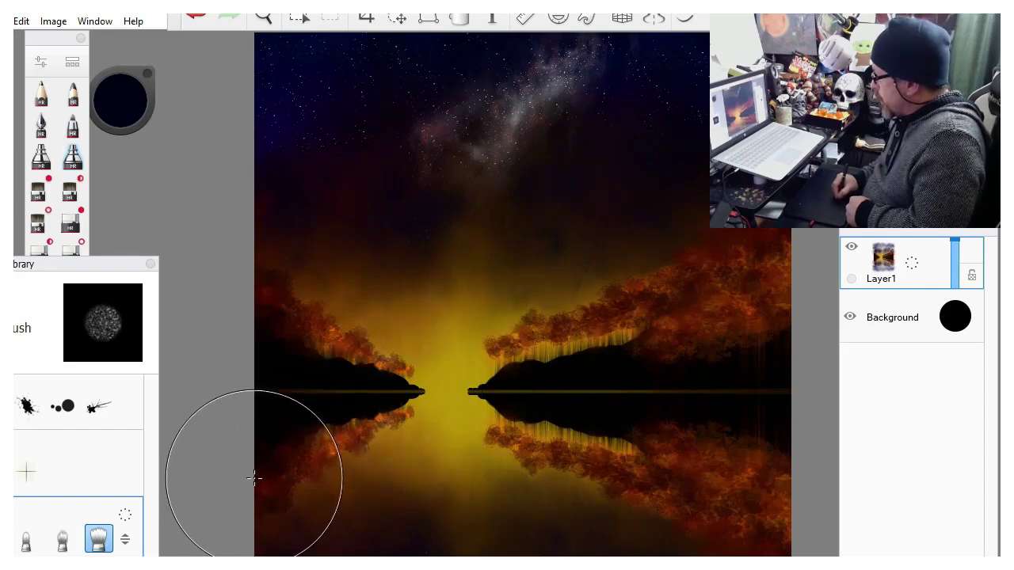
{"action": "left_click_drag", "start_coordinate": [263, 477], "coordinate": [806, 479]}
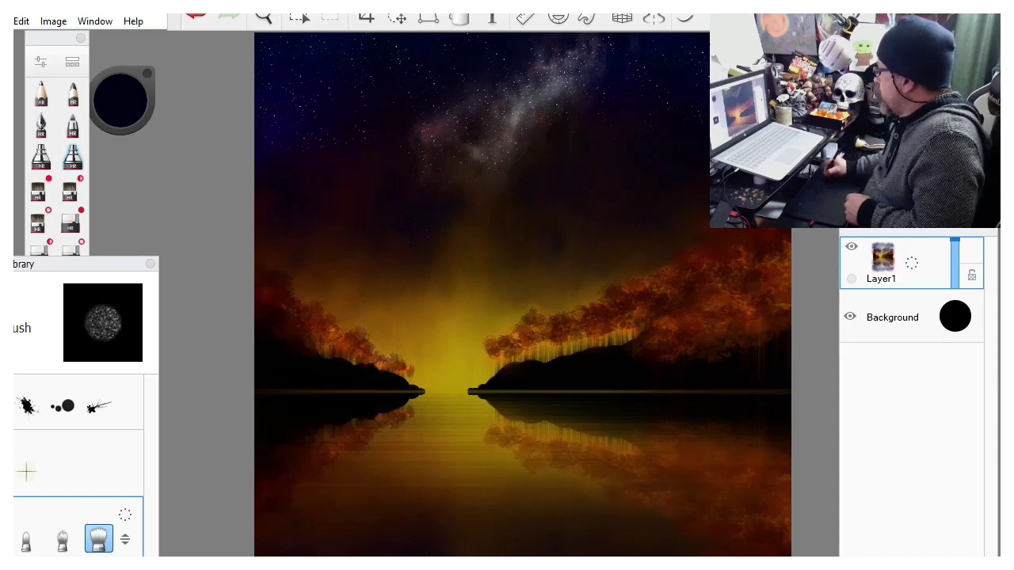
Shrink the smudge brush to a very small size and blend the shoreline tips into the water at the horizon.
{"action": "key", "text": "bracketleft"}
{"action": "key", "text": "bracketleft"}
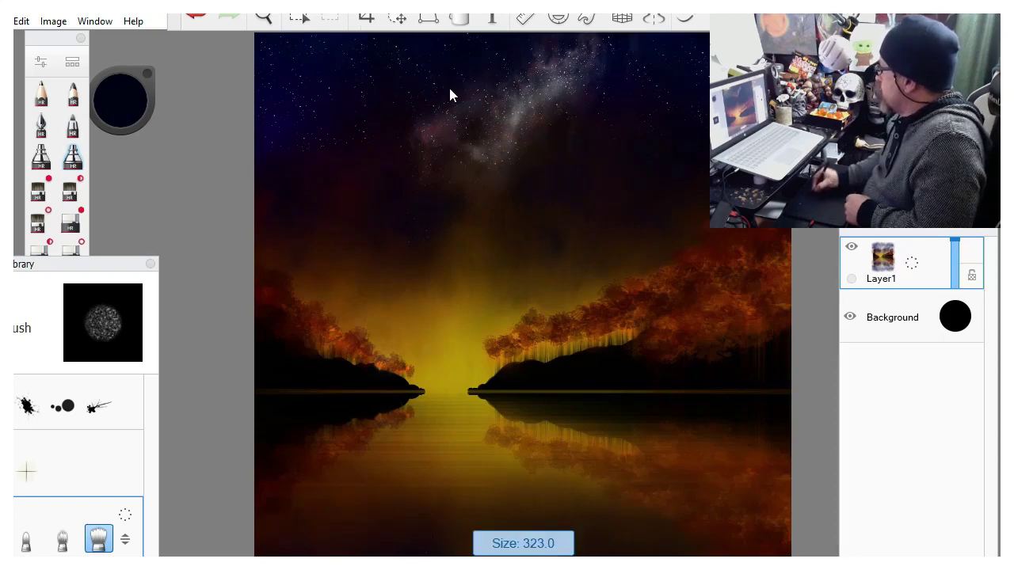
{"action": "key", "text": "bracketleft"}
{"action": "key", "text": "bracketleft"}
{"action": "key", "text": "bracketleft"}
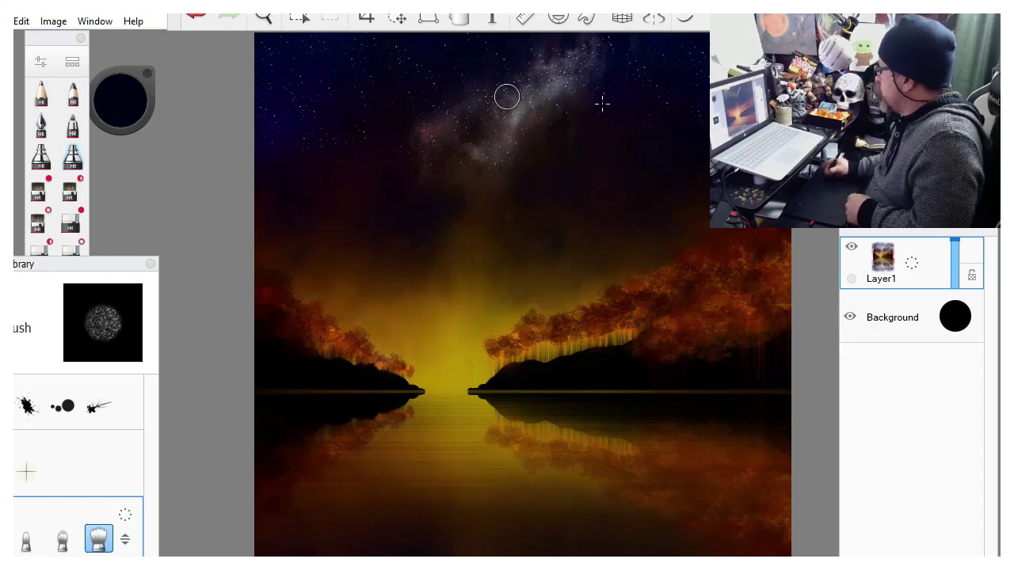
{"action": "key", "text": "bracketleft"}
{"action": "key", "text": "bracketleft"}
{"action": "key", "text": "bracketleft"}
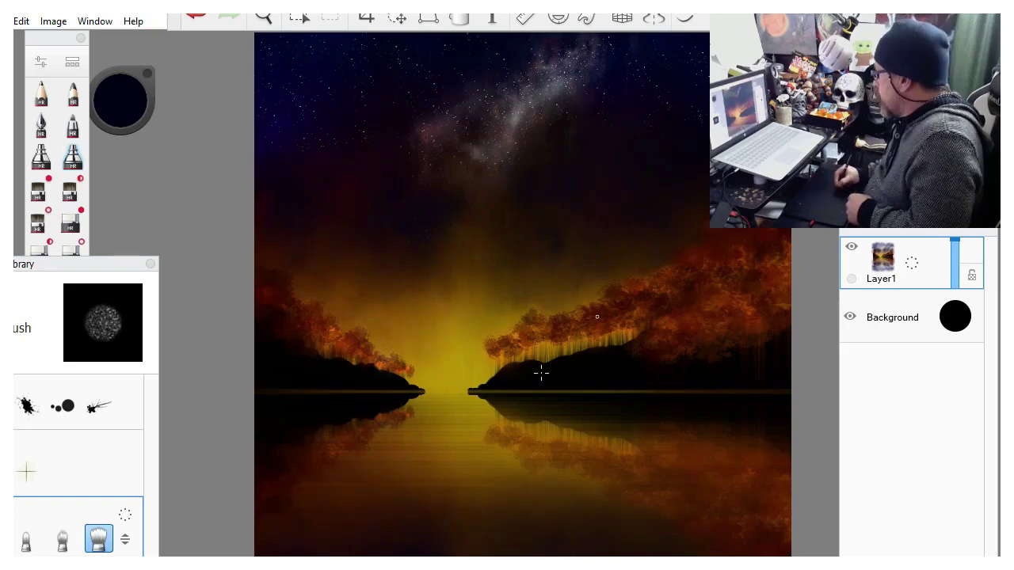
{"action": "left_click", "coordinate": [470, 390]}
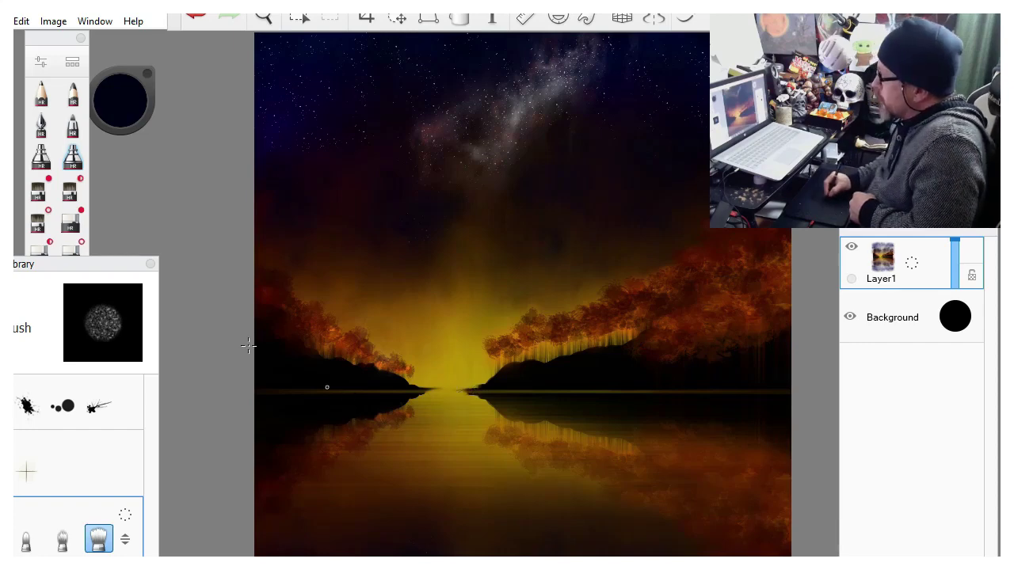
Select the Small Rigger brush from the Oils set and clear the brush library away from the canvas.
{"action": "left_click", "coordinate": [115, 263]}
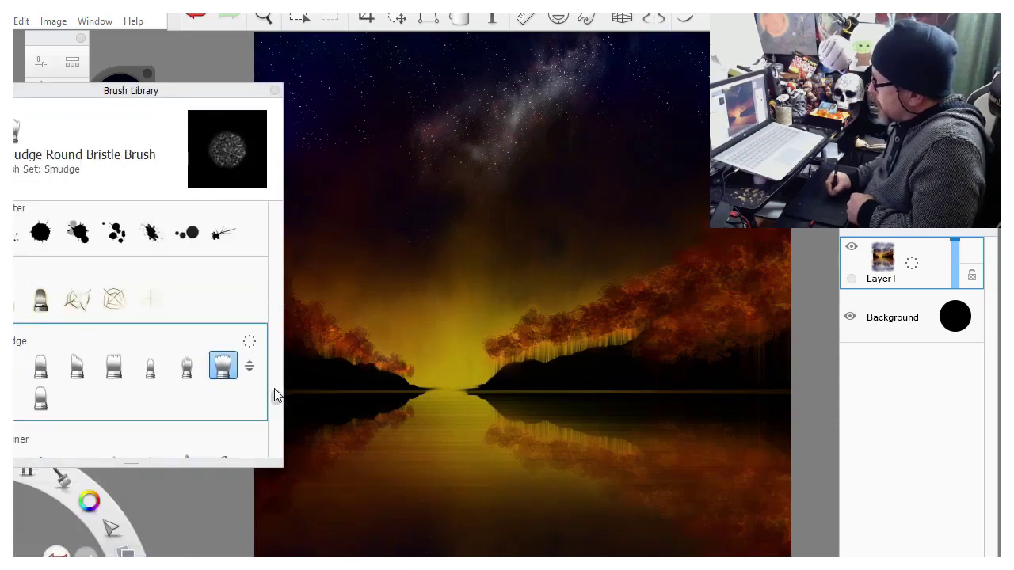
{"action": "left_click_drag", "start_coordinate": [274, 394], "coordinate": [265, 279]}
{"action": "left_click_drag", "start_coordinate": [227, 92], "coordinate": [293, 94]}
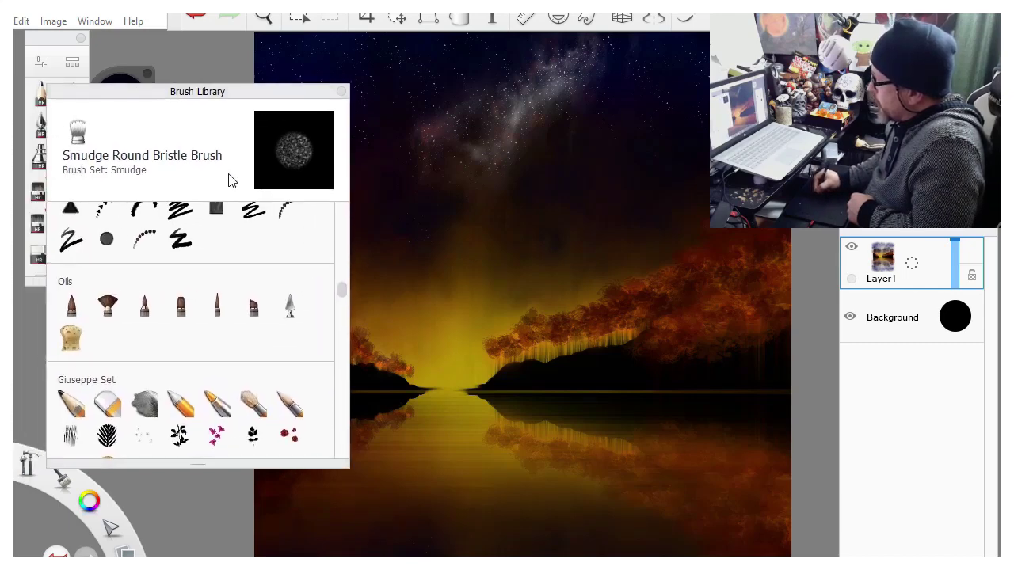
{"action": "left_click", "coordinate": [217, 309]}
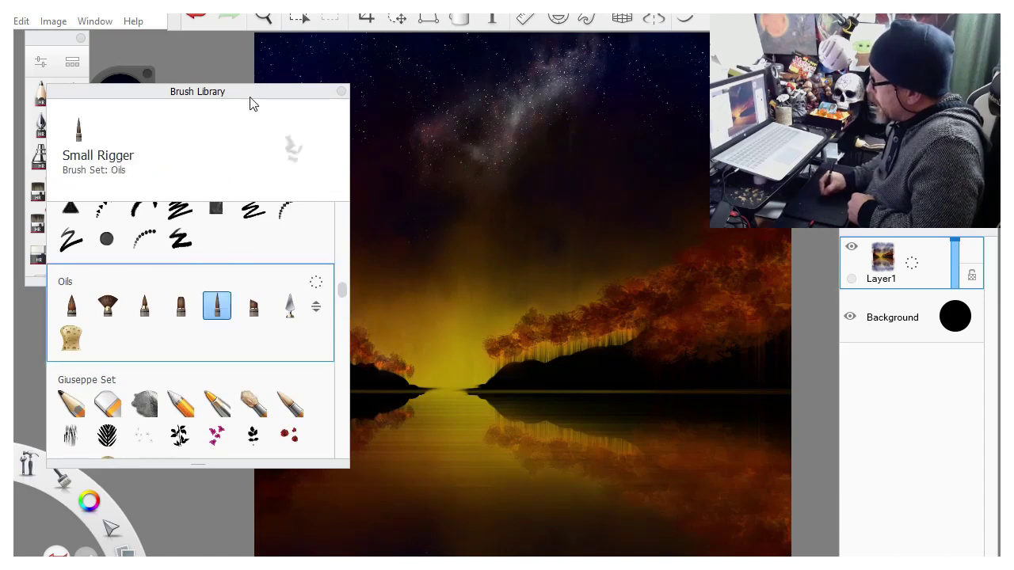
{"action": "left_click_drag", "start_coordinate": [256, 95], "coordinate": [95, 261]}
Pick a near-black blue and paint thin horizontal strokes along the waterline beneath the left hill, out to its tip.
{"action": "left_click", "coordinate": [118, 102]}
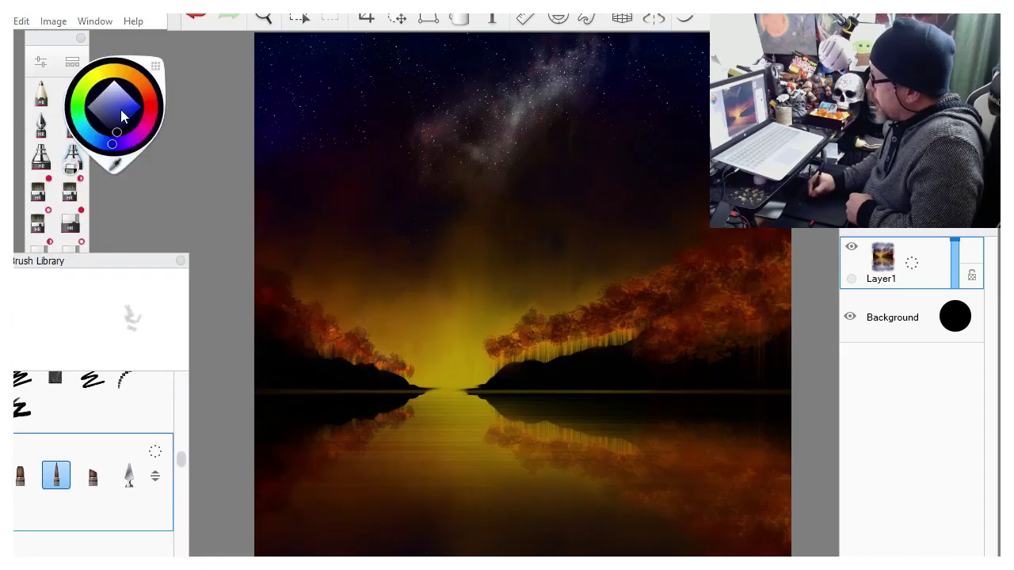
{"action": "left_click", "coordinate": [114, 135]}
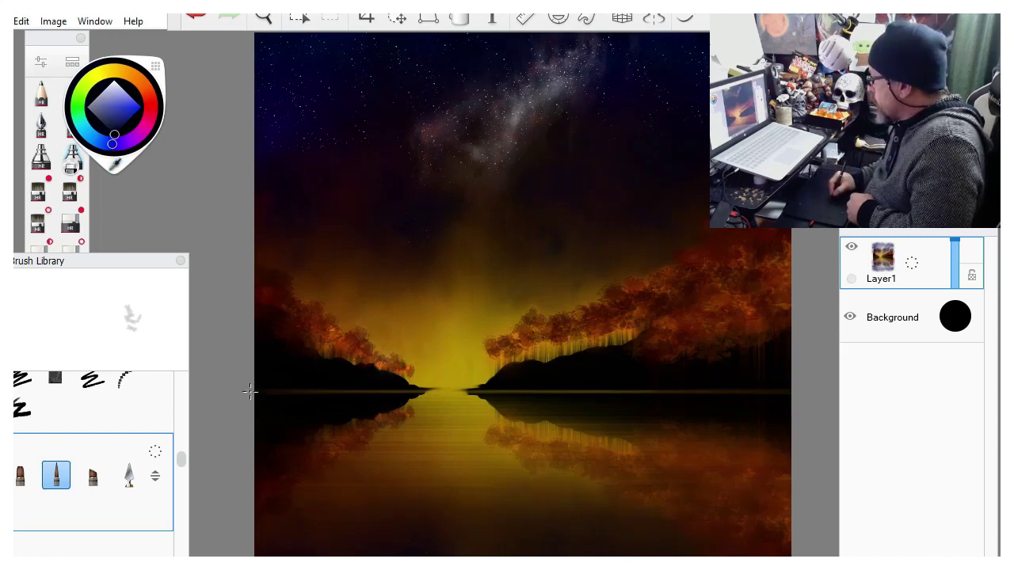
{"action": "left_click_drag", "start_coordinate": [250, 391], "coordinate": [425, 391]}
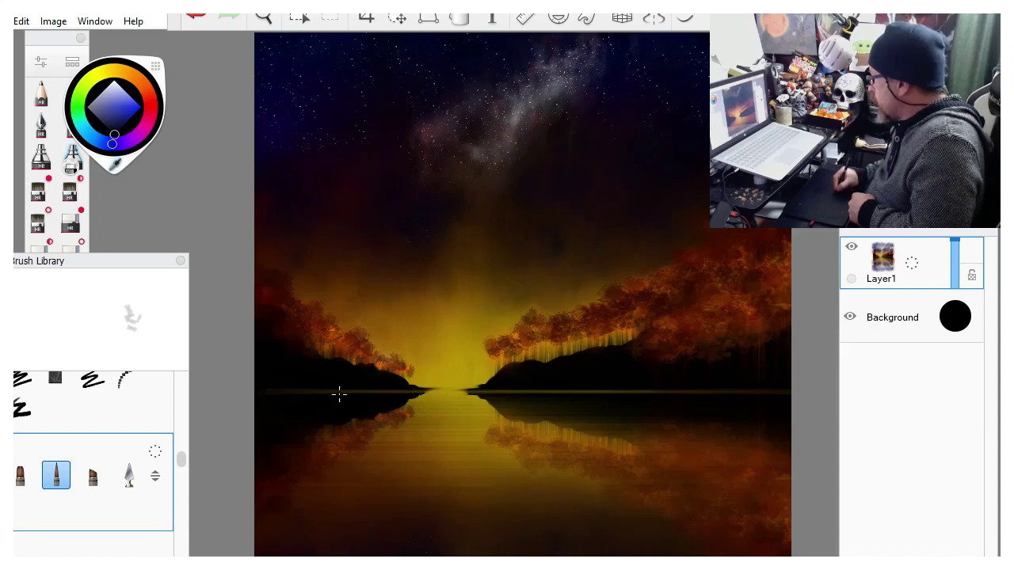
{"action": "left_click_drag", "start_coordinate": [327, 391], "coordinate": [463, 393]}
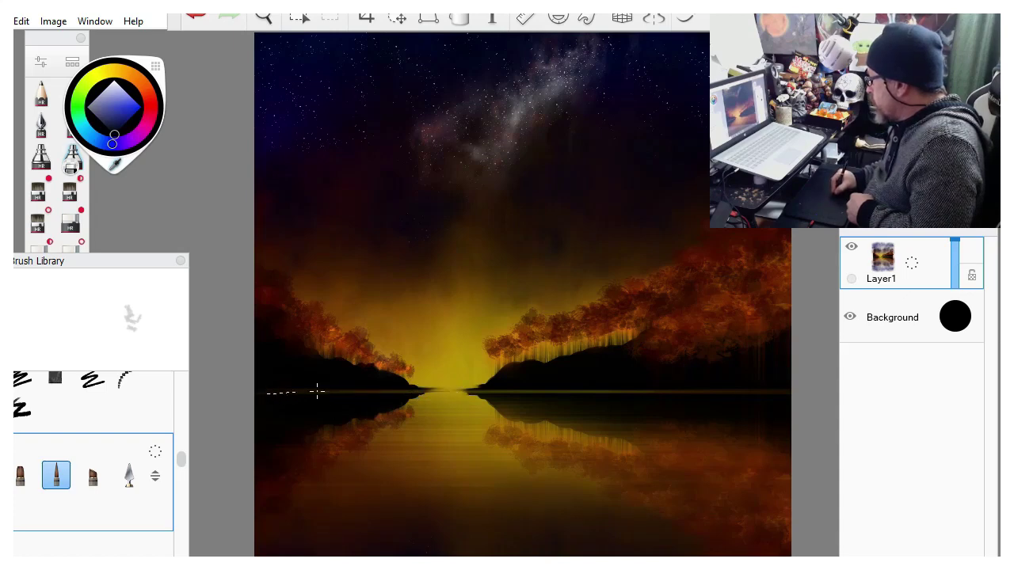
{"action": "left_click_drag", "start_coordinate": [316, 392], "coordinate": [458, 393]}
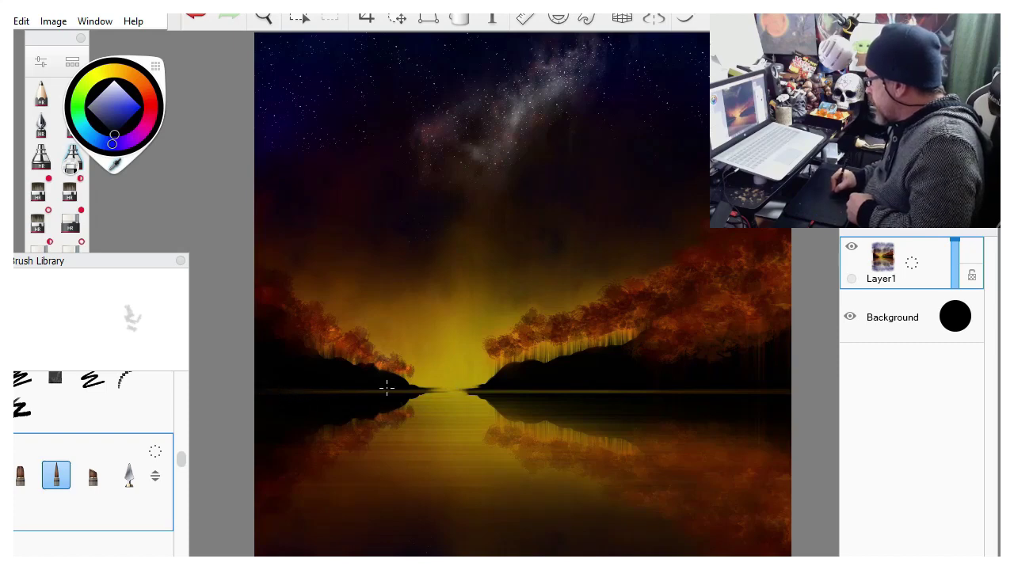
{"action": "left_click_drag", "start_coordinate": [258, 388], "coordinate": [440, 400]}
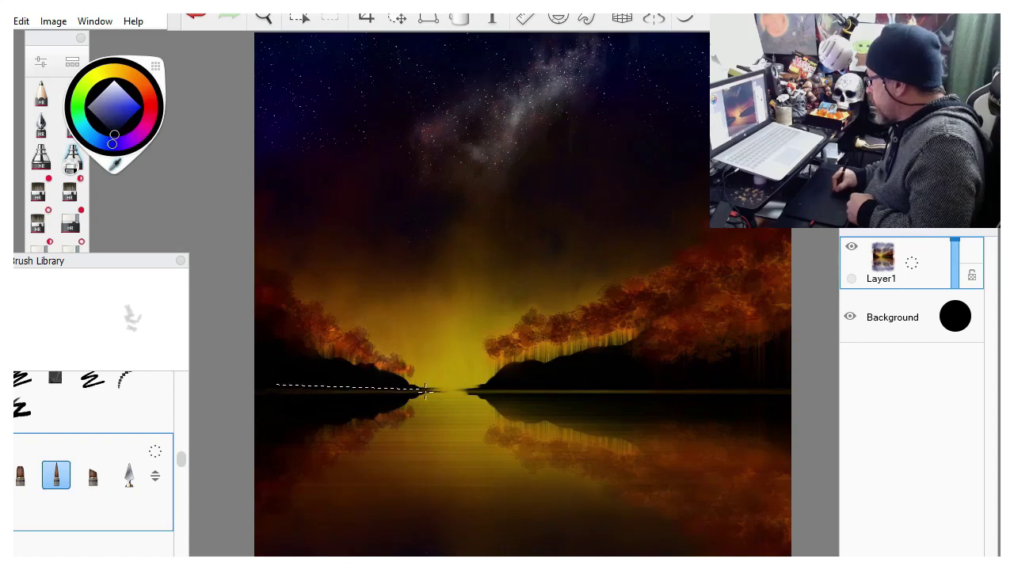
{"action": "left_click_drag", "start_coordinate": [426, 390], "coordinate": [394, 394]}
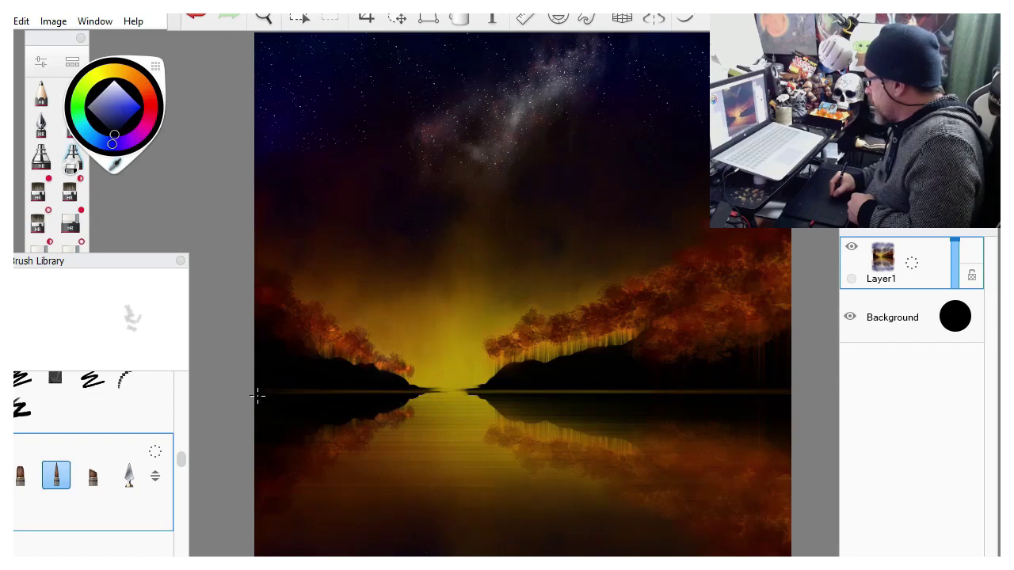
{"action": "left_click_drag", "start_coordinate": [369, 391], "coordinate": [432, 392]}
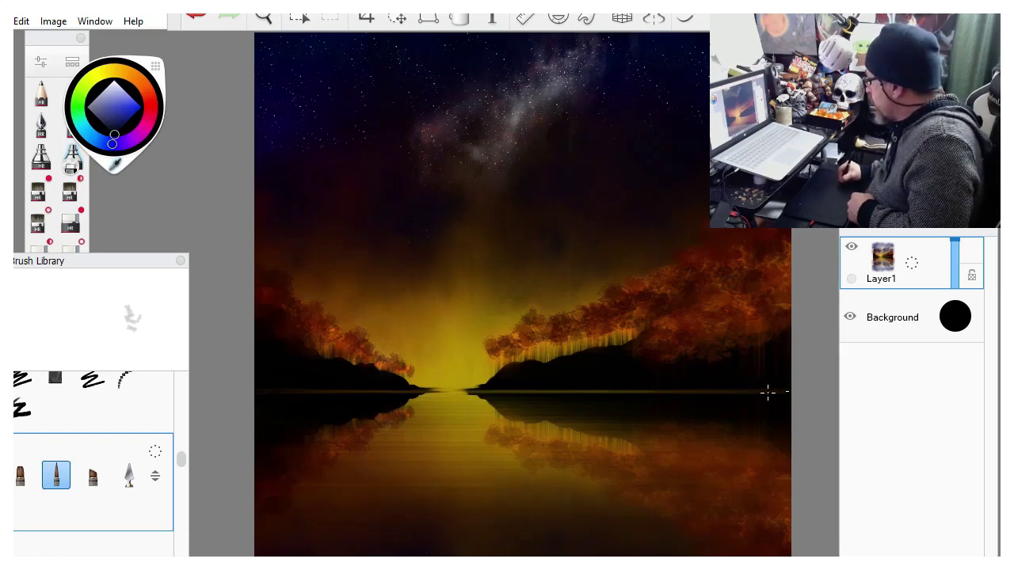
Paint thin dark horizontal strokes along the waterline beneath the right hill, from its tip to the canvas edge.
{"action": "left_click_drag", "start_coordinate": [587, 384], "coordinate": [552, 390]}
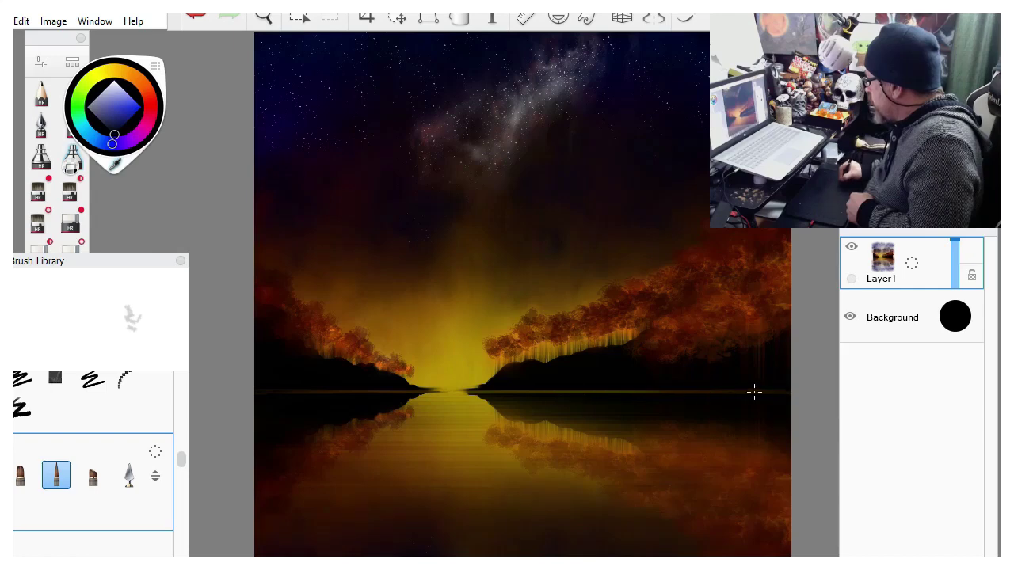
{"action": "left_click_drag", "start_coordinate": [721, 391], "coordinate": [541, 400]}
{"action": "left_click_drag", "start_coordinate": [618, 393], "coordinate": [467, 391]}
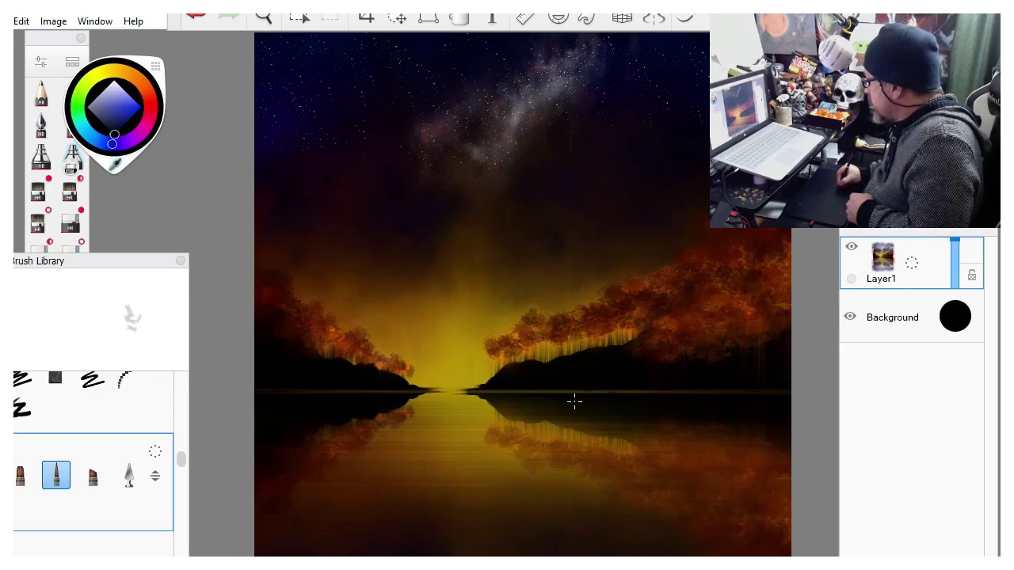
{"action": "left_click_drag", "start_coordinate": [483, 390], "coordinate": [784, 392]}
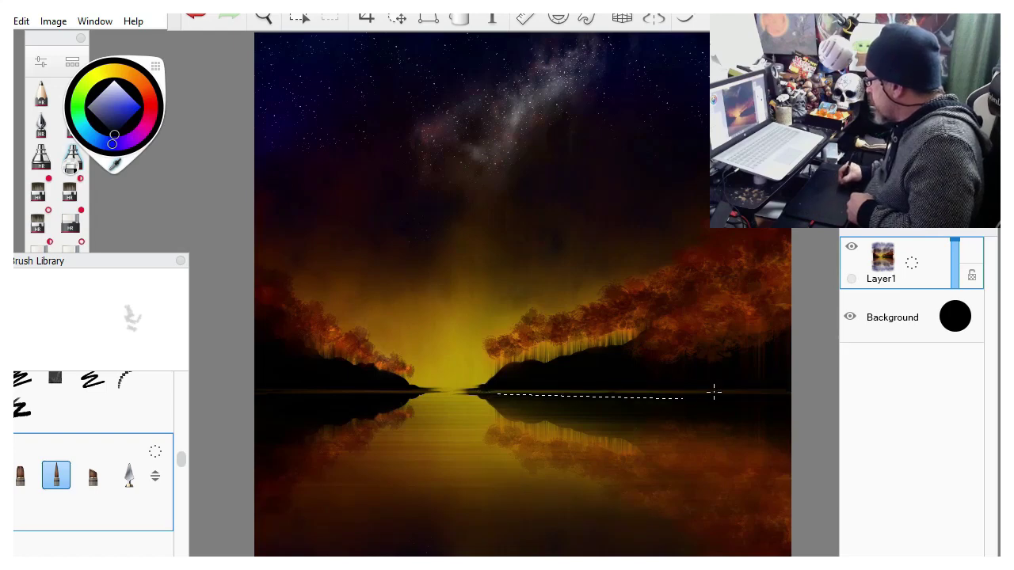
{"action": "left_click_drag", "start_coordinate": [714, 391], "coordinate": [796, 391]}
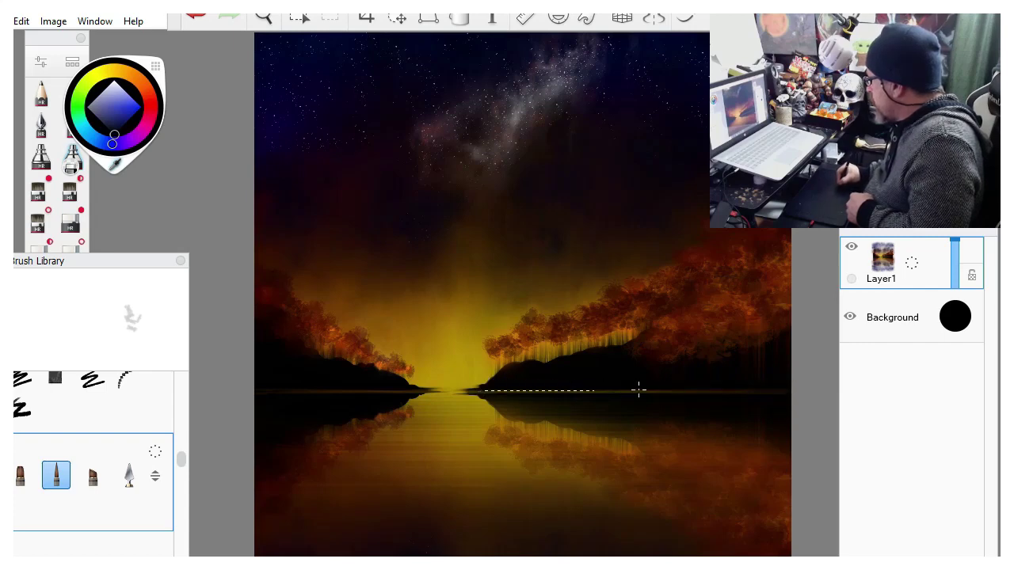
{"action": "left_click_drag", "start_coordinate": [739, 391], "coordinate": [794, 392]}
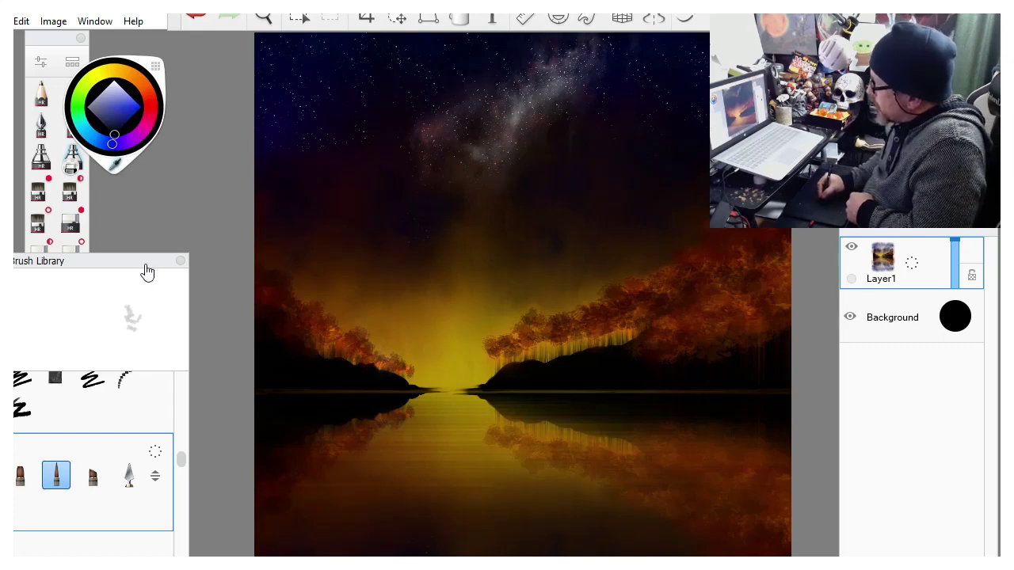
Select the fan brush from the Acrylics set and clear the brush library away from the canvas.
{"action": "left_click_drag", "start_coordinate": [147, 271], "coordinate": [163, 318]}
{"action": "left_click_drag", "start_coordinate": [197, 492], "coordinate": [197, 435]}
{"action": "left_click", "coordinate": [145, 509]}
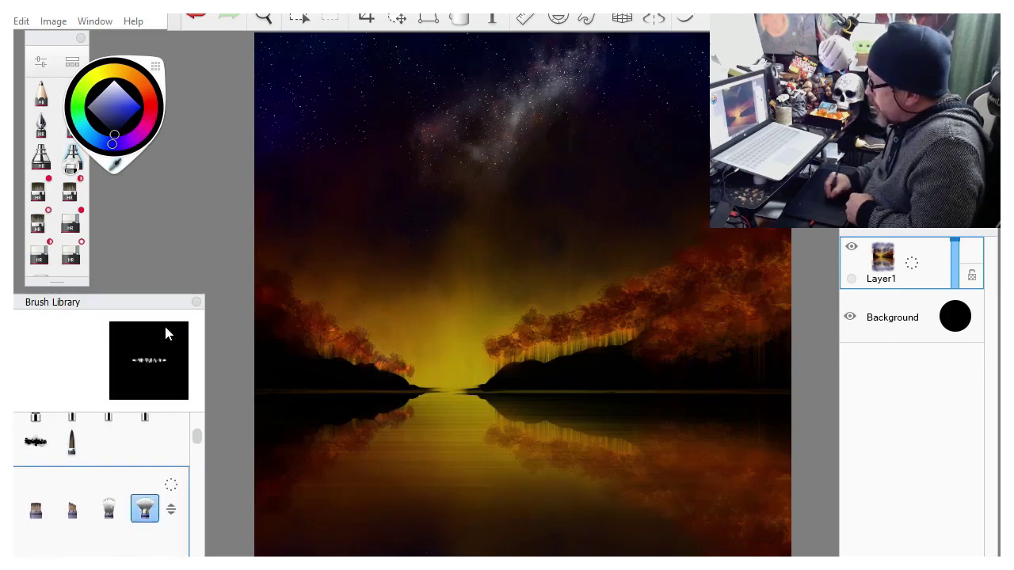
{"action": "left_click_drag", "start_coordinate": [166, 301], "coordinate": [155, 320]}
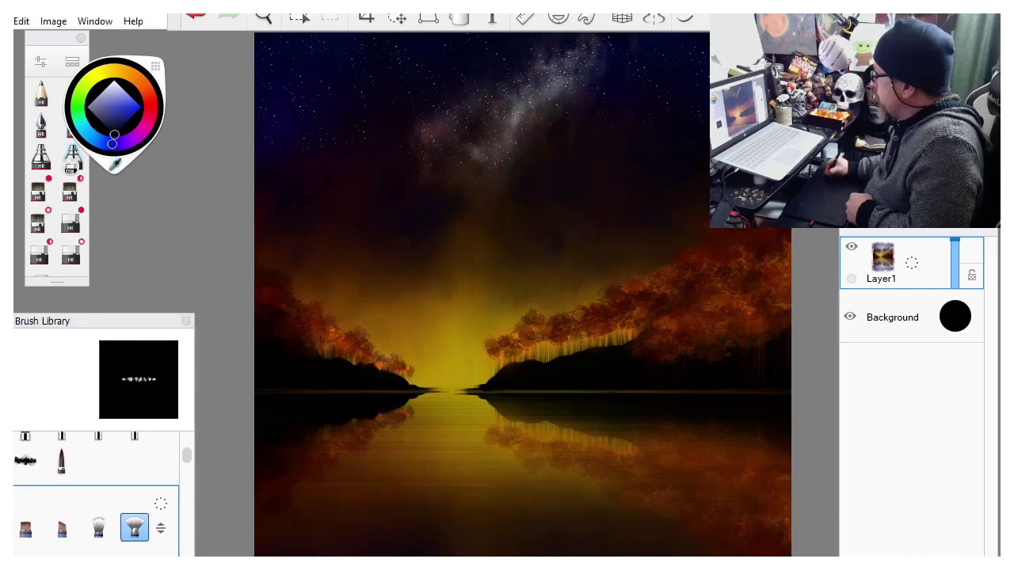
Darken the waterline beneath the left hill with straight fan brush strokes and touch up the tips of both shores.
{"action": "left_click_drag", "start_coordinate": [269, 124], "coordinate": [258, 122]}
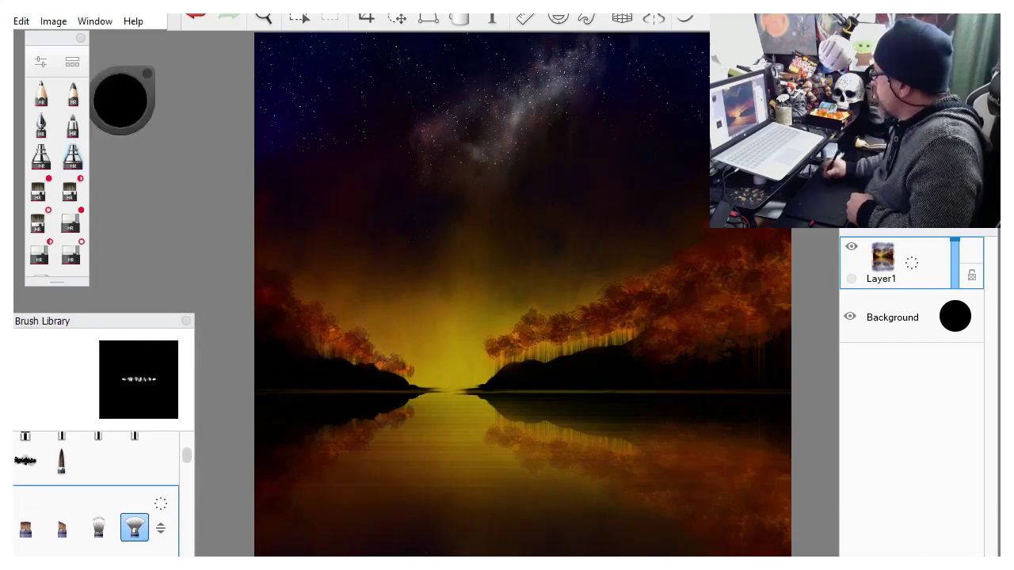
{"action": "left_click_drag", "start_coordinate": [317, 75], "coordinate": [297, 73]}
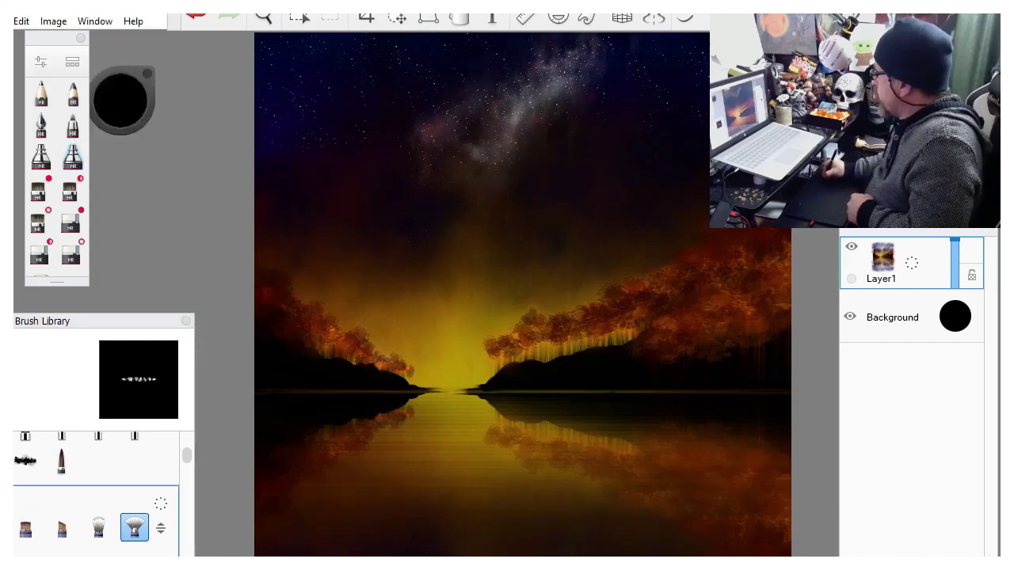
{"action": "left_click_drag", "start_coordinate": [697, 79], "coordinate": [675, 80]}
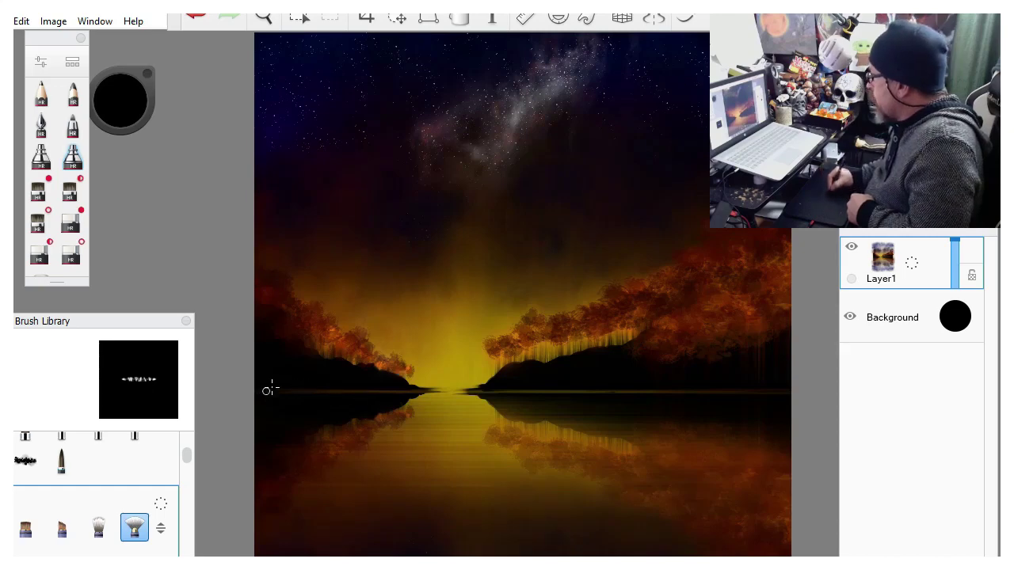
{"action": "left_click_drag", "start_coordinate": [554, 333], "coordinate": [535, 333]}
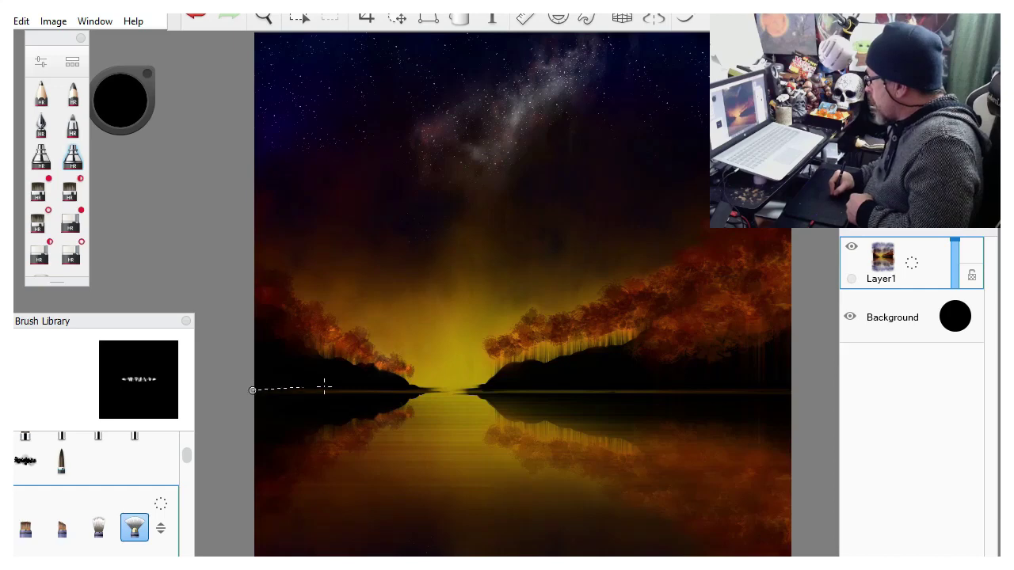
{"action": "left_click", "coordinate": [432, 391], "text": "shift"}
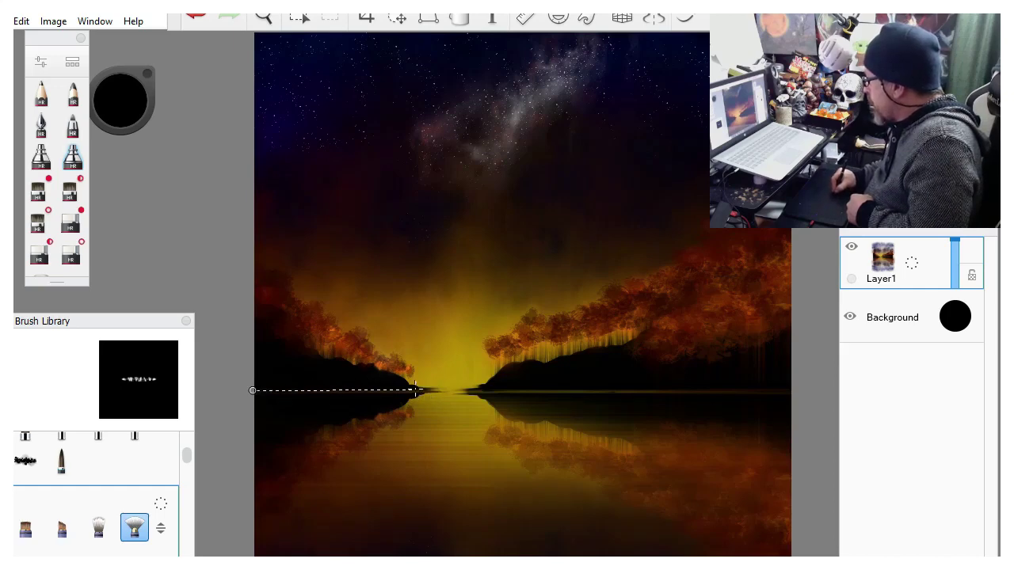
{"action": "left_click", "coordinate": [427, 391], "text": "shift"}
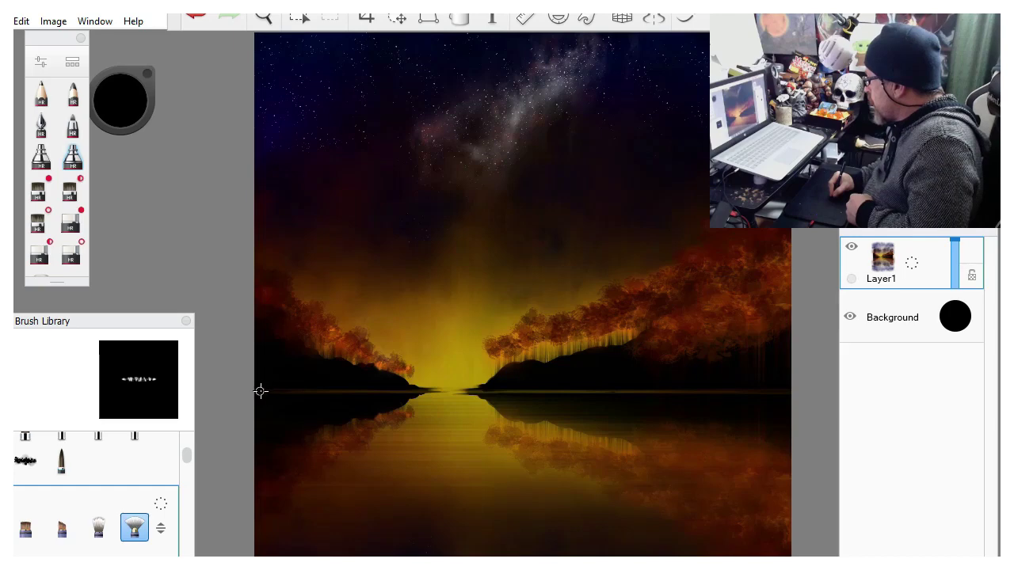
{"action": "left_click", "coordinate": [420, 392]}
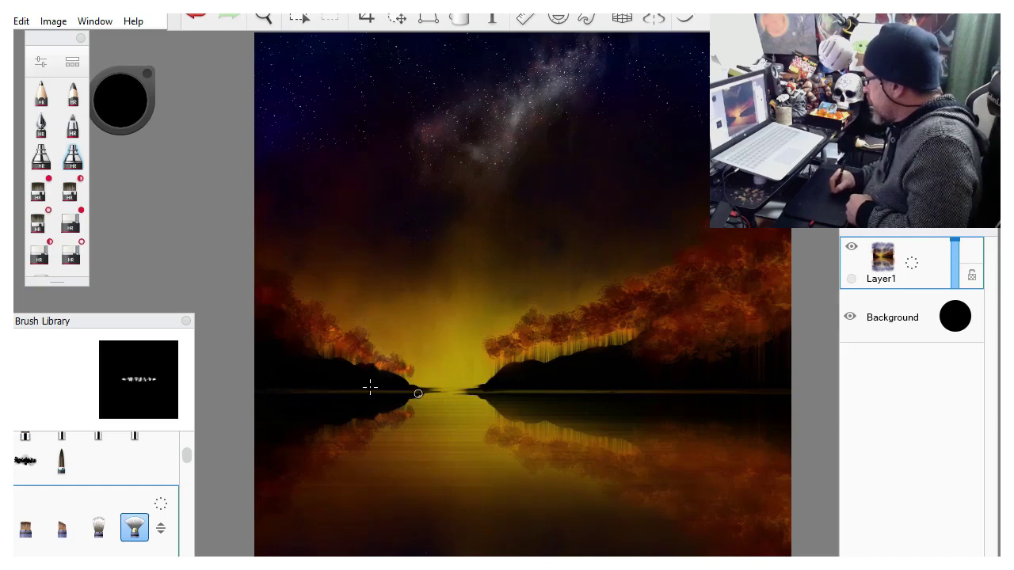
{"action": "left_click_drag", "start_coordinate": [300, 392], "coordinate": [405, 394]}
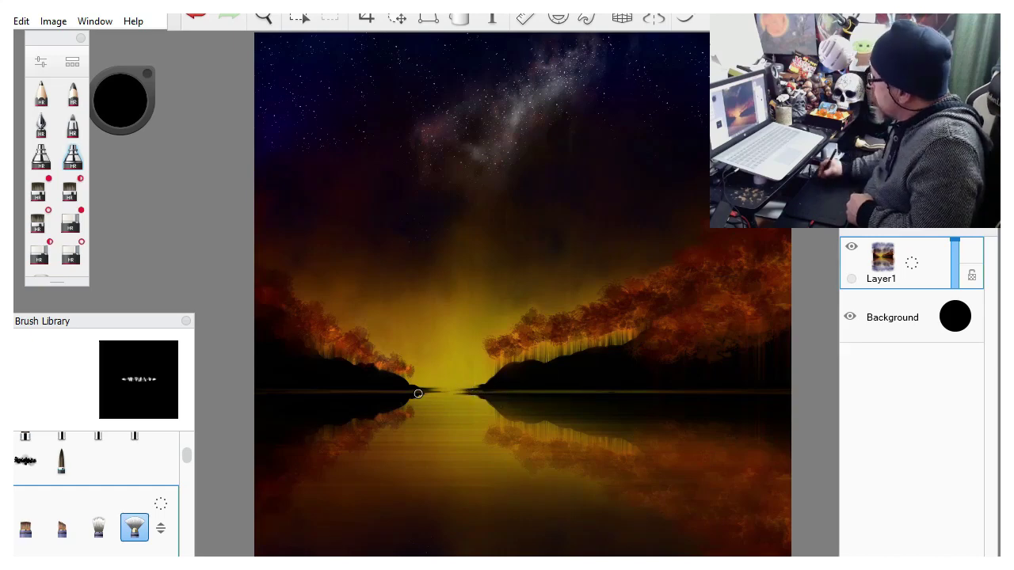
{"action": "left_click", "coordinate": [484, 394]}
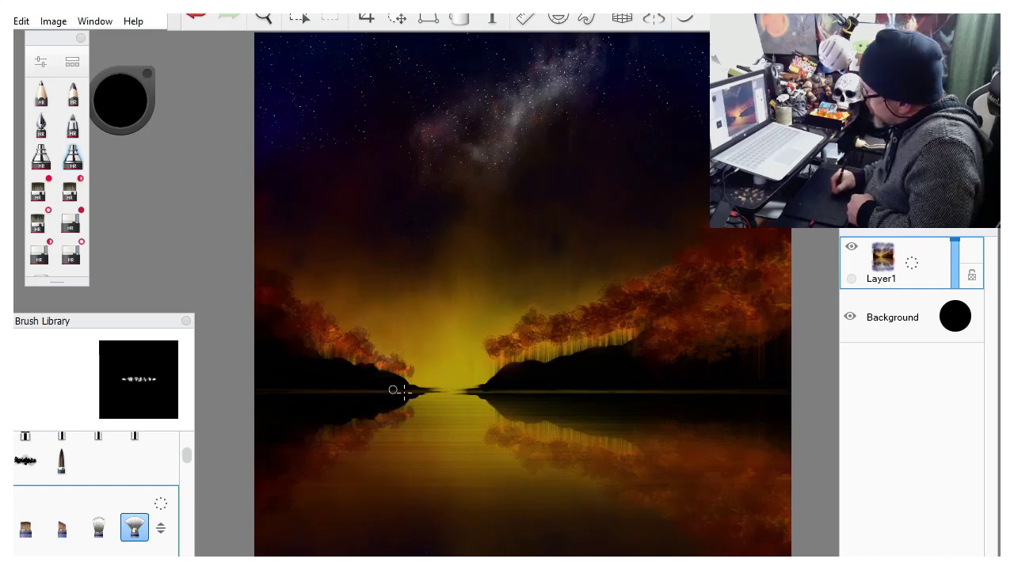
Switch to the Smudge Round Bristle Brush from the Smudge set and move the brush library off the painting.
{"action": "left_click", "coordinate": [138, 320]}
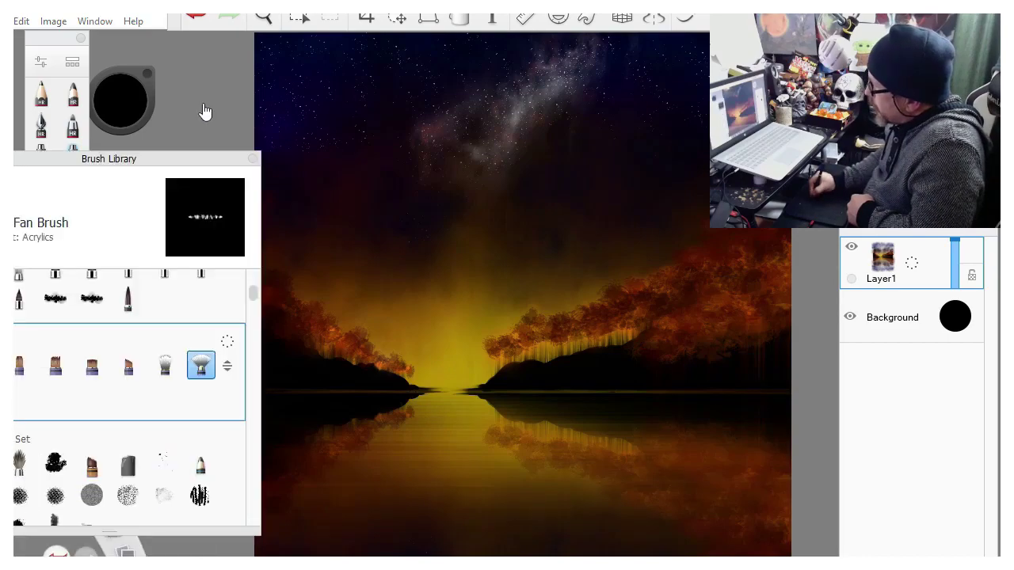
{"action": "mouse_move", "coordinate": [265, 235]}
{"action": "left_mouse_down"}
{"action": "mouse_move", "coordinate": [244, 409]}
{"action": "mouse_move", "coordinate": [236, 401]}
{"action": "left_mouse_up"}
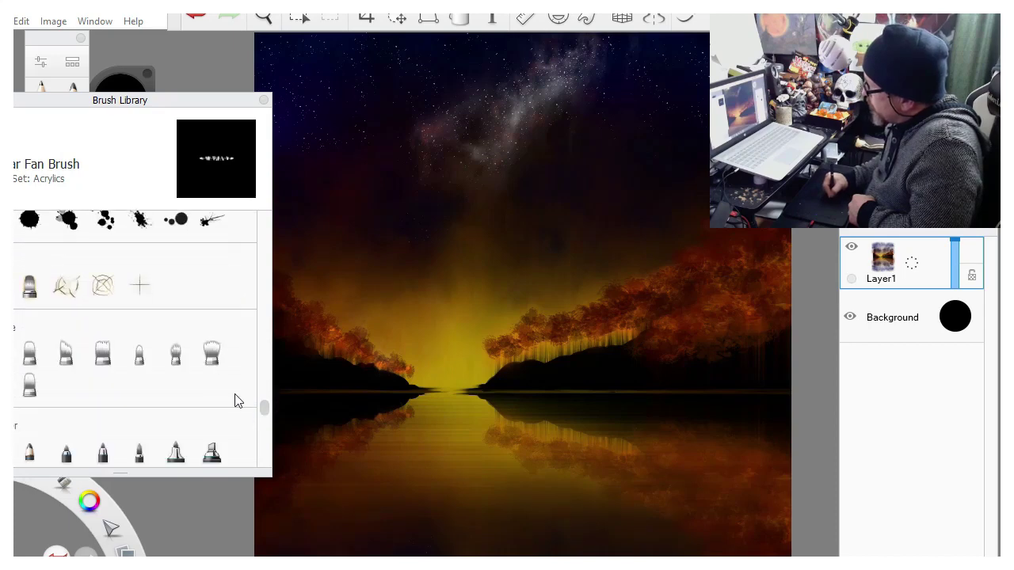
{"action": "left_click", "coordinate": [210, 347]}
{"action": "left_click_drag", "start_coordinate": [214, 101], "coordinate": [160, 230]}
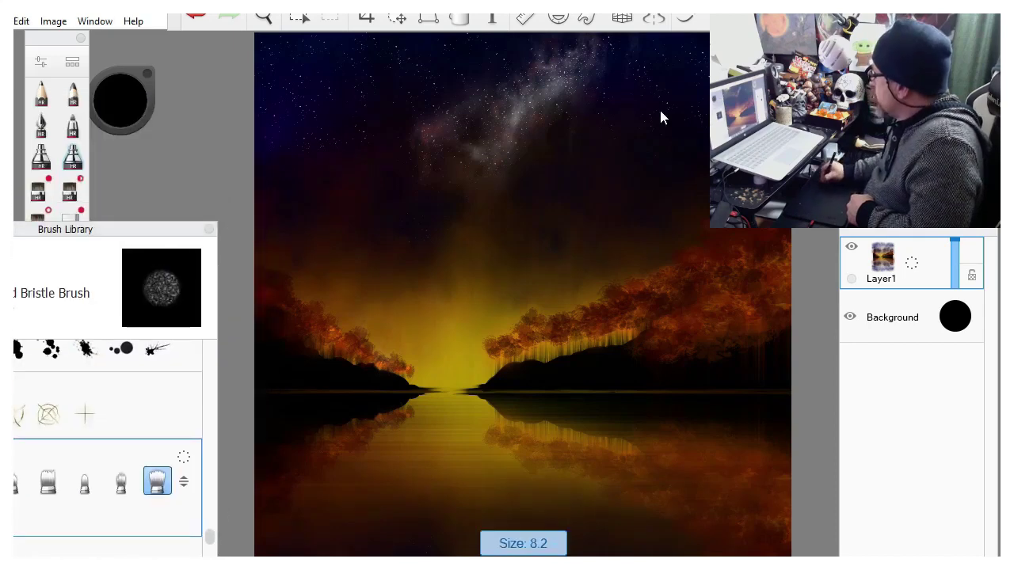
Adjust the small smudge brush and blend the left hill's shoreline tip into the glowing water.
{"action": "key", "text": "bracketright"}
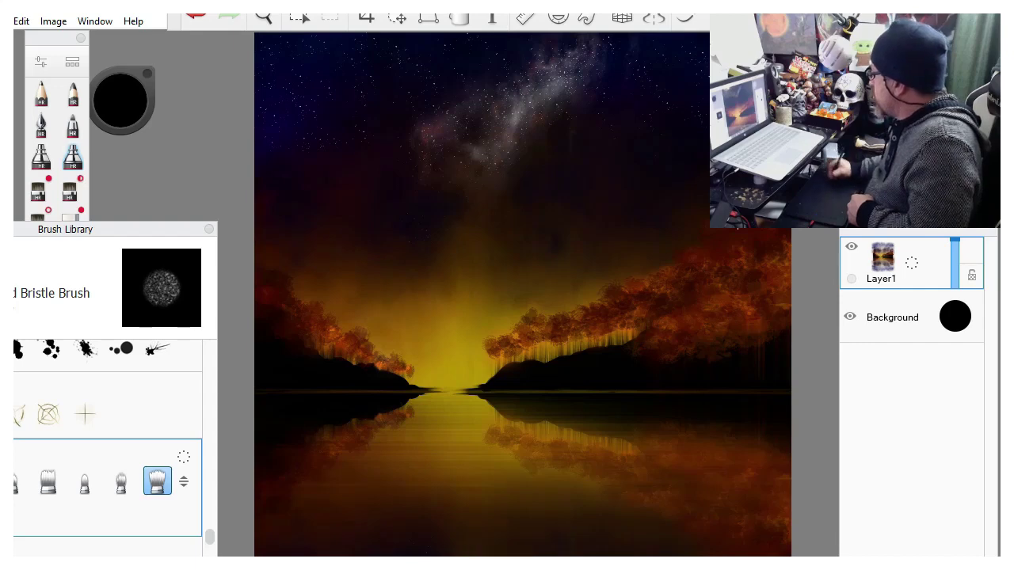
{"action": "key", "text": "1"}
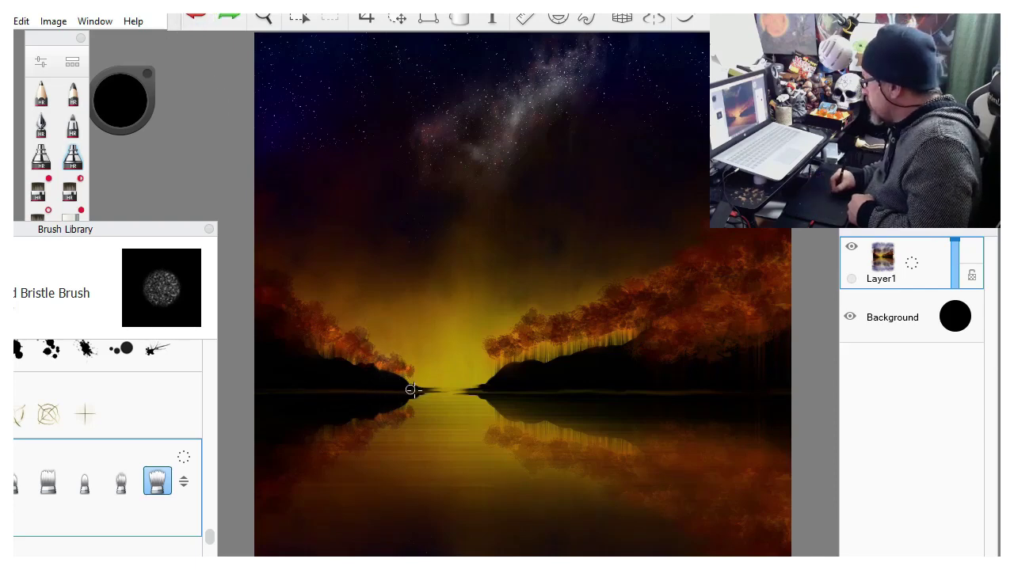
{"action": "left_click_drag", "start_coordinate": [407, 388], "coordinate": [396, 391]}
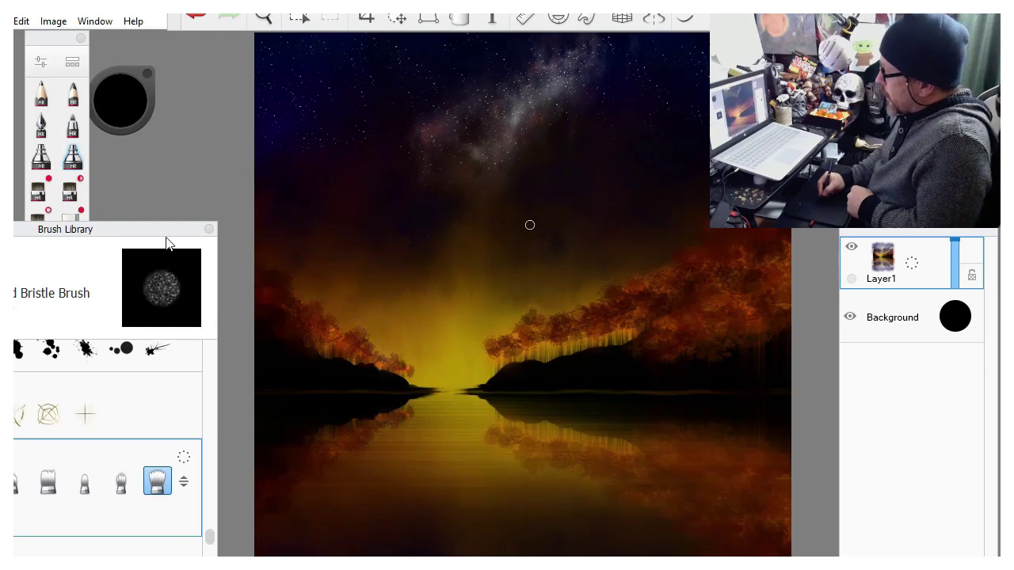
Add a new layer above the painting and select the Sensitive Brush from the Hudson Rio Design set, keeping the brush library clear of the canvas.
{"action": "mouse_move", "coordinate": [166, 232]}
{"action": "left_mouse_down"}
{"action": "mouse_move", "coordinate": [235, 141]}
{"action": "mouse_move", "coordinate": [217, 213]}
{"action": "left_mouse_up"}
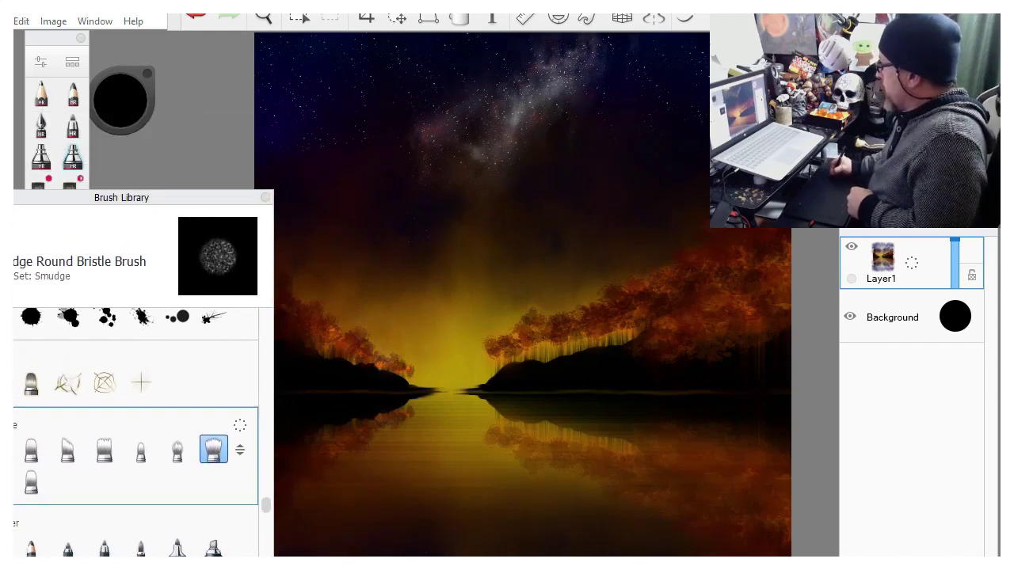
{"action": "key", "text": "ctrl+shift+n"}
{"action": "mouse_move", "coordinate": [207, 204]}
{"action": "left_mouse_down"}
{"action": "mouse_move", "coordinate": [217, 211]}
{"action": "mouse_move", "coordinate": [290, 99]}
{"action": "mouse_move", "coordinate": [248, 135]}
{"action": "mouse_move", "coordinate": [228, 134]}
{"action": "mouse_move", "coordinate": [170, 293]}
{"action": "left_mouse_up"}
{"action": "left_click", "coordinate": [72, 190]}
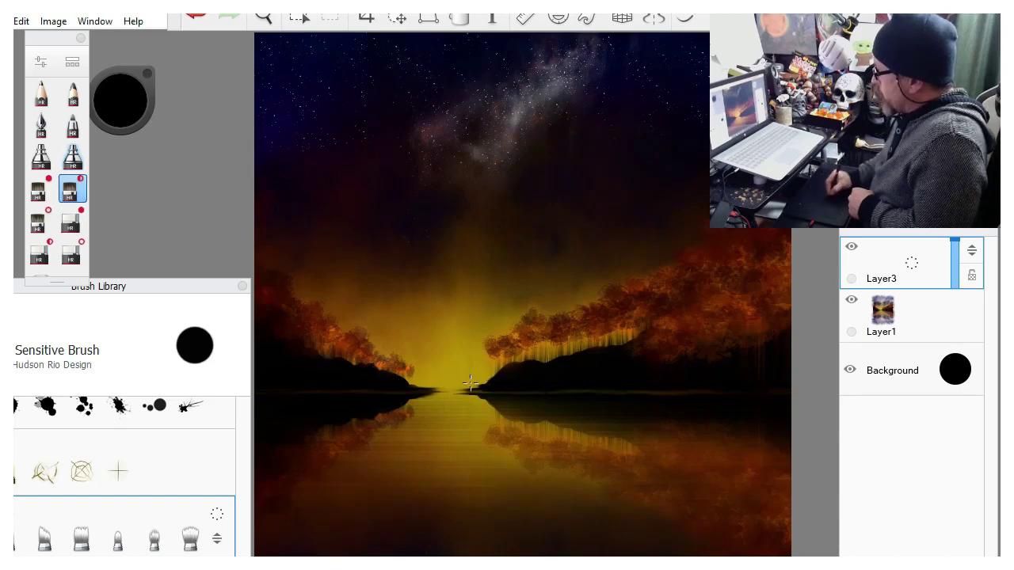
{"action": "left_click_drag", "start_coordinate": [179, 300], "coordinate": [160, 353]}
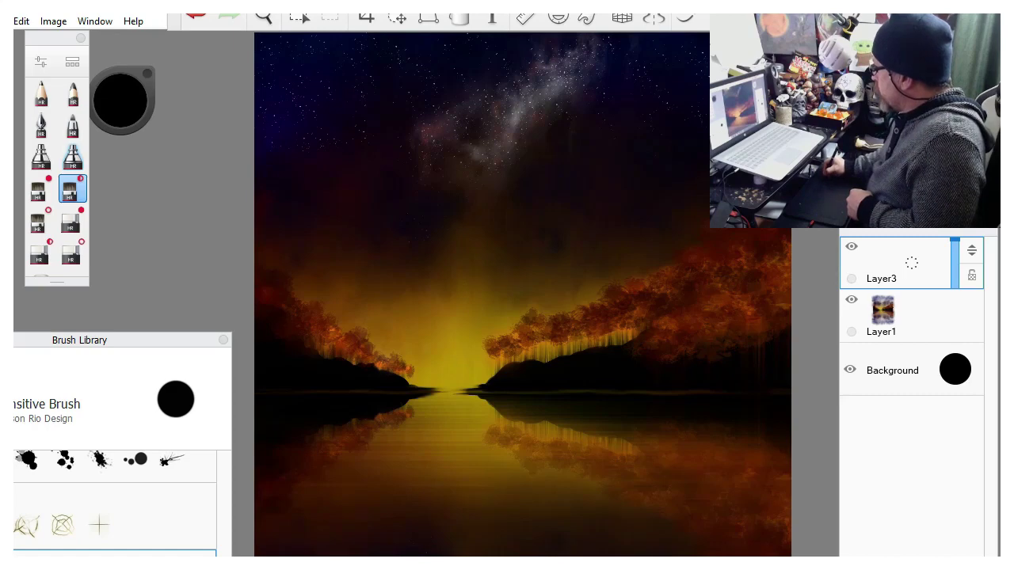
Enlarge the brush and paint a solid black sloping bank across the lower-left foreground on the new layer.
{"action": "key", "text": "bracketright"}
{"action": "key", "text": "bracketright"}
{"action": "key", "text": "bracketright"}
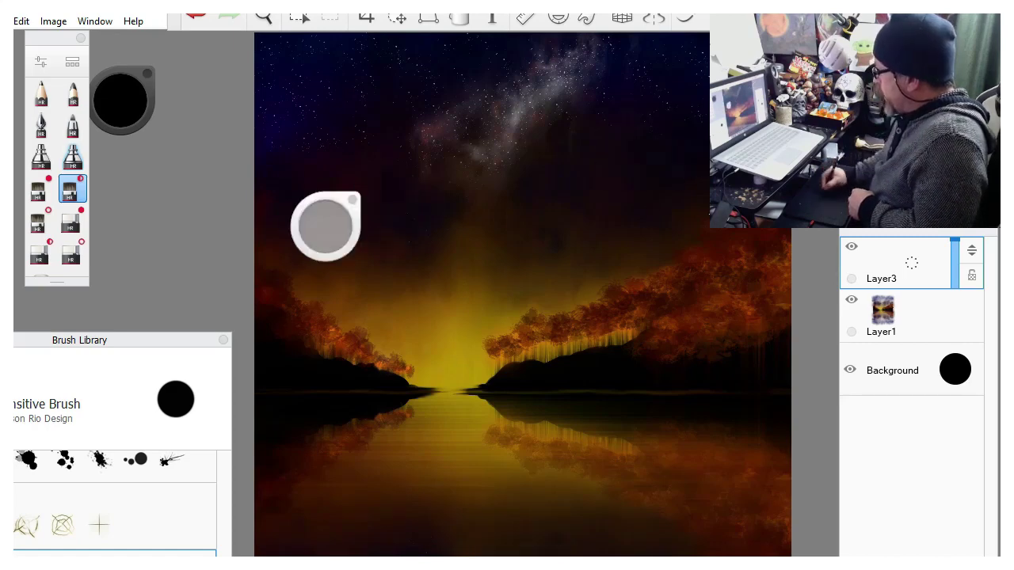
{"action": "left_click_drag", "start_coordinate": [347, 236], "coordinate": [628, 211]}
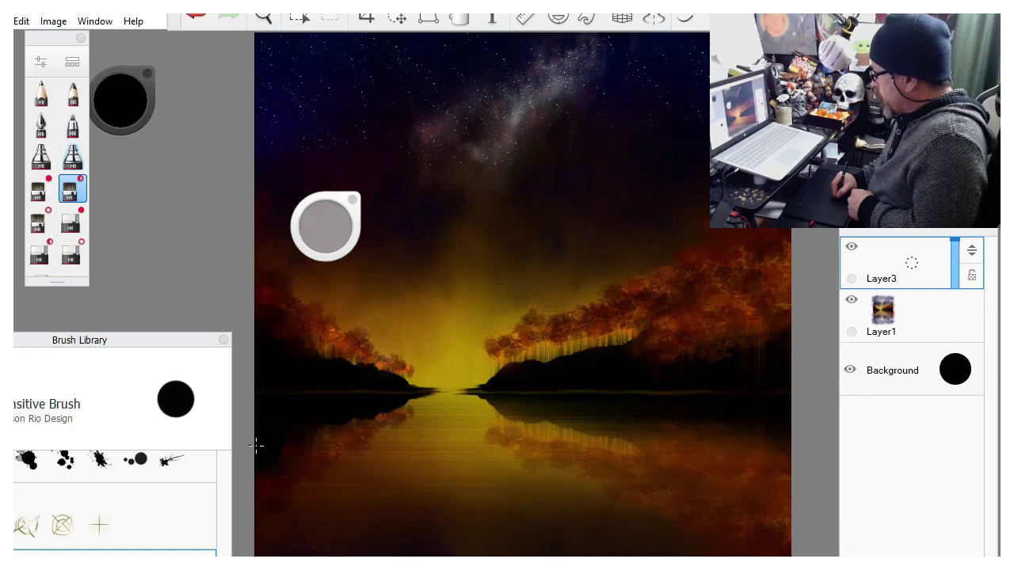
{"action": "mouse_move", "coordinate": [258, 446]}
{"action": "left_mouse_down"}
{"action": "mouse_move", "coordinate": [369, 478]}
{"action": "mouse_move", "coordinate": [496, 541]}
{"action": "mouse_move", "coordinate": [452, 479]}
{"action": "left_mouse_up"}
{"action": "mouse_move", "coordinate": [267, 478]}
{"action": "left_mouse_down"}
{"action": "mouse_move", "coordinate": [259, 550]}
{"action": "mouse_move", "coordinate": [272, 517]}
{"action": "mouse_move", "coordinate": [320, 489]}
{"action": "mouse_move", "coordinate": [353, 533]}
{"action": "mouse_move", "coordinate": [551, 556]}
{"action": "mouse_move", "coordinate": [591, 547]}
{"action": "left_mouse_up"}
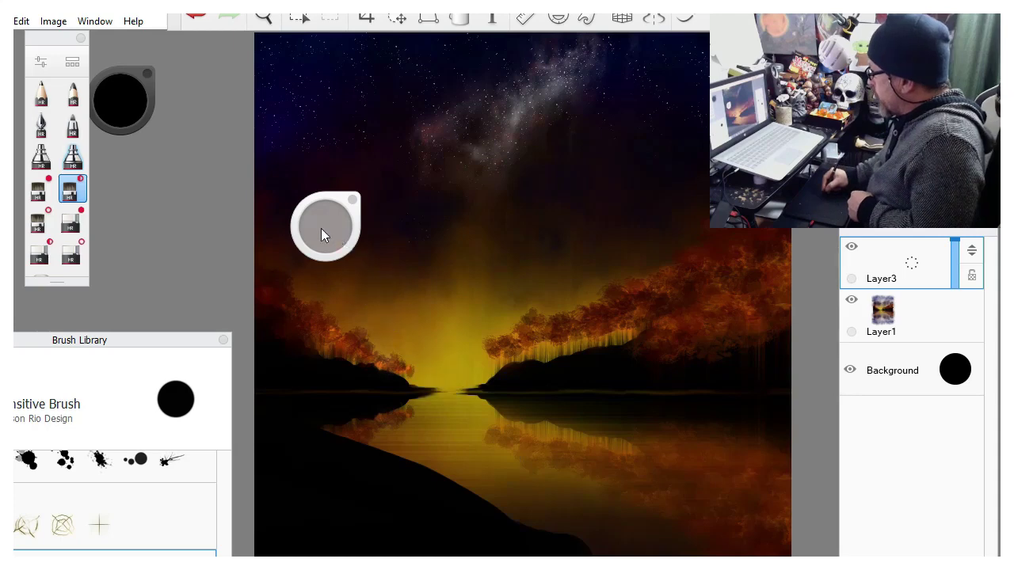
Adjust the brush and build uneven black bumps along the foreground bank's sloping edge.
{"action": "left_click_drag", "start_coordinate": [324, 233], "coordinate": [345, 227]}
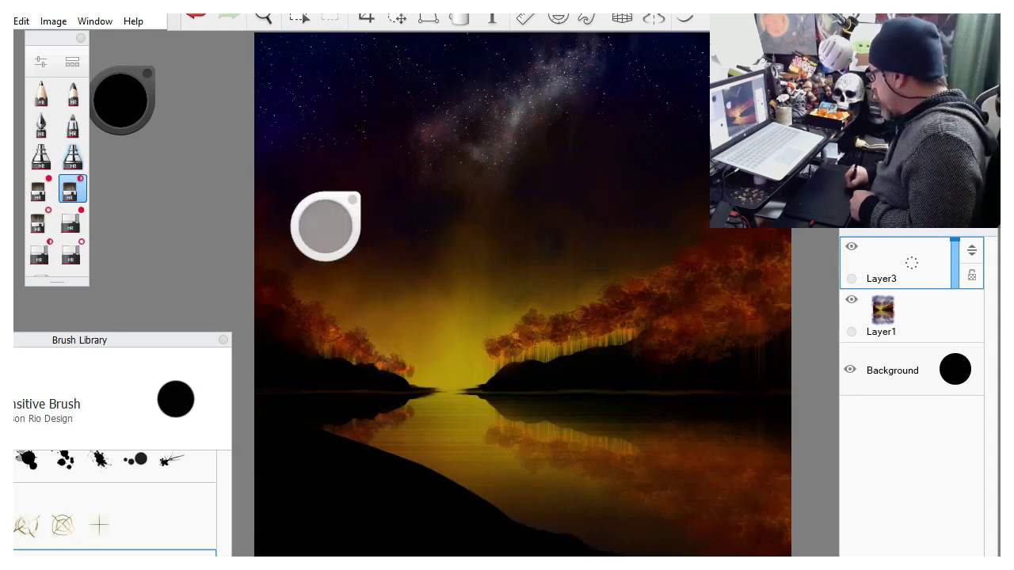
{"action": "left_click_drag", "start_coordinate": [491, 530], "coordinate": [527, 524]}
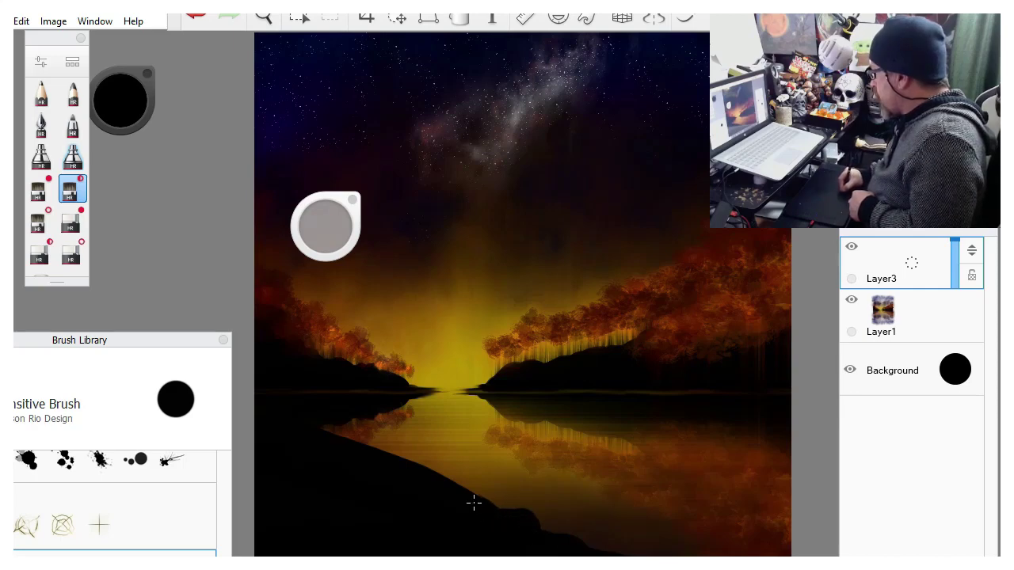
{"action": "left_click_drag", "start_coordinate": [474, 503], "coordinate": [421, 467]}
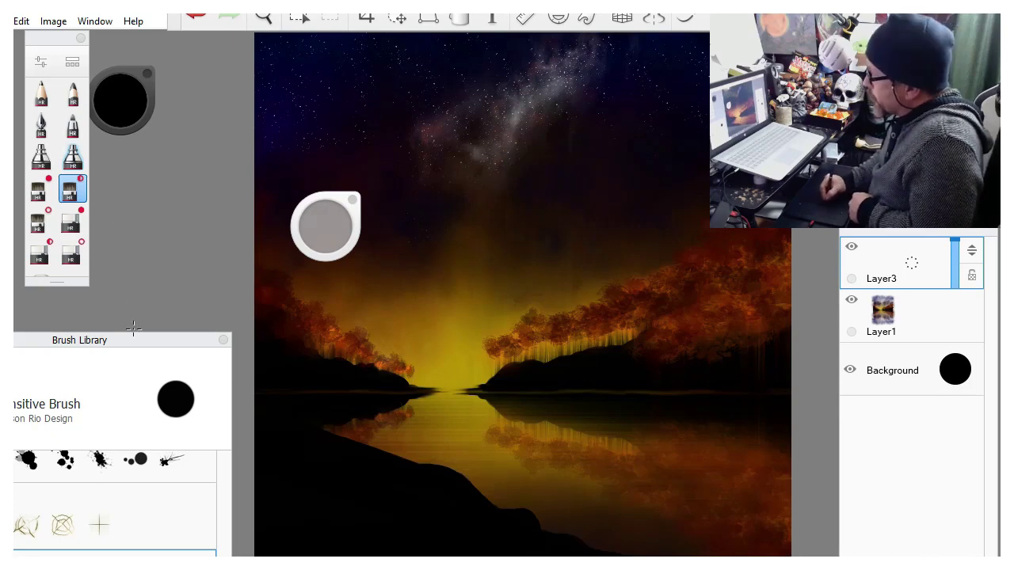
Select the Mulls Solid Grass brush from the Mulls Custom Environment set and move the brush library off the painting.
{"action": "mouse_move", "coordinate": [150, 333]}
{"action": "left_mouse_down"}
{"action": "mouse_move", "coordinate": [272, 102]}
{"action": "mouse_move", "coordinate": [277, 70]}
{"action": "left_mouse_up"}
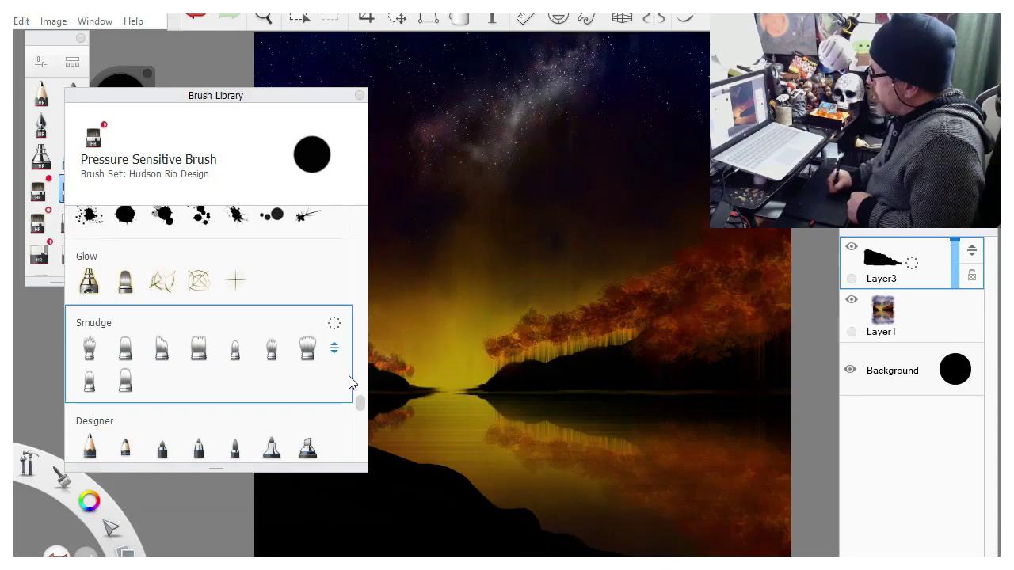
{"action": "mouse_move", "coordinate": [359, 406]}
{"action": "left_mouse_down"}
{"action": "mouse_move", "coordinate": [362, 346]}
{"action": "mouse_move", "coordinate": [357, 362]}
{"action": "left_mouse_up"}
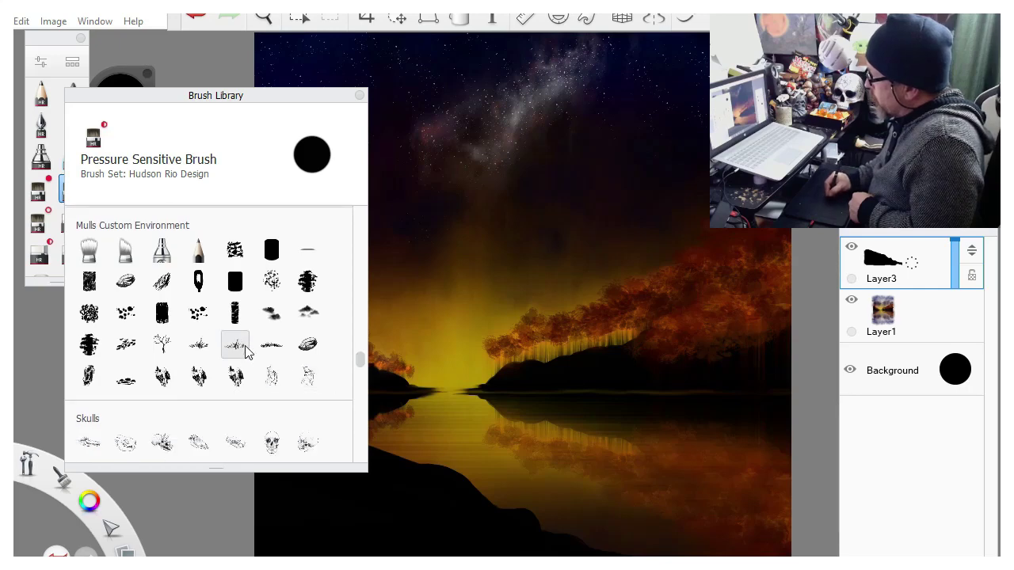
{"action": "left_click", "coordinate": [198, 345]}
{"action": "mouse_move", "coordinate": [311, 97]}
{"action": "left_mouse_down"}
{"action": "mouse_move", "coordinate": [141, 301]}
{"action": "mouse_move", "coordinate": [297, 146]}
{"action": "left_mouse_up"}
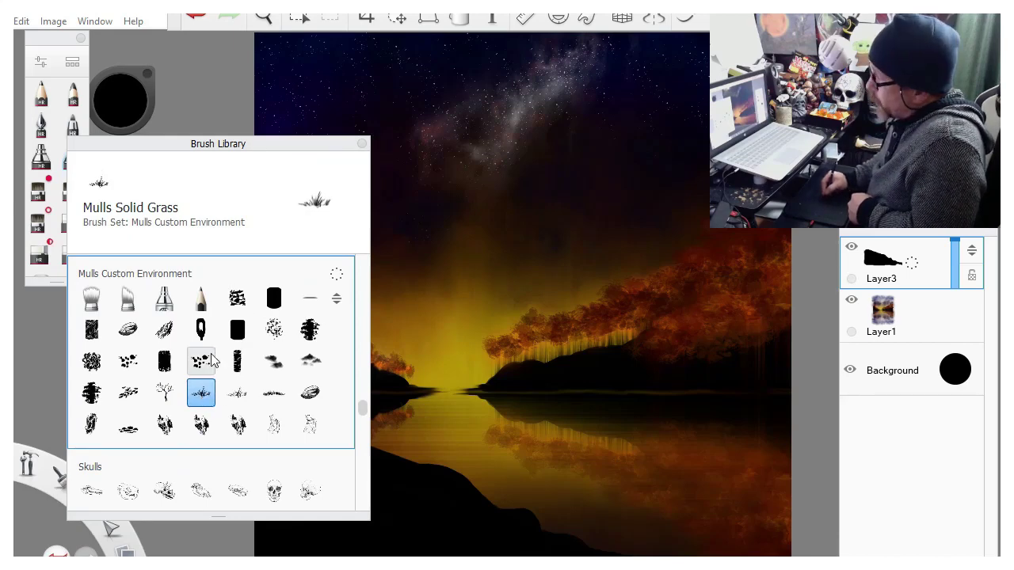
{"action": "mouse_move", "coordinate": [290, 147]}
{"action": "left_mouse_down"}
{"action": "mouse_move", "coordinate": [194, 237]}
{"action": "mouse_move", "coordinate": [154, 258]}
{"action": "left_mouse_up"}
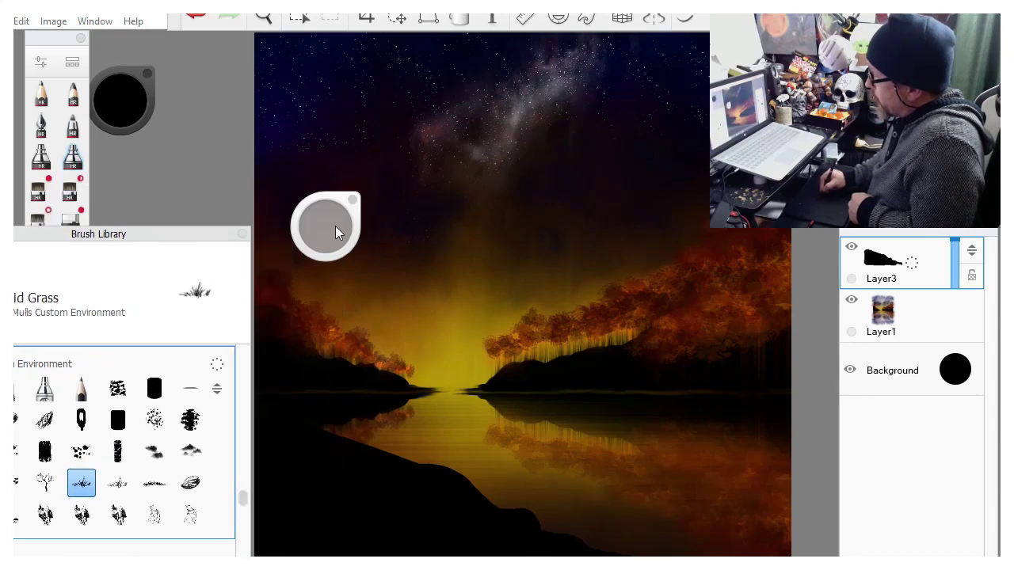
Adjust the grass brush's size and opacity and paint black grass along the upper part of the foreground bank's edge.
{"action": "mouse_move", "coordinate": [325, 226]}
{"action": "left_mouse_down"}
{"action": "mouse_move", "coordinate": [419, 222]}
{"action": "mouse_move", "coordinate": [442, 231]}
{"action": "left_mouse_up"}
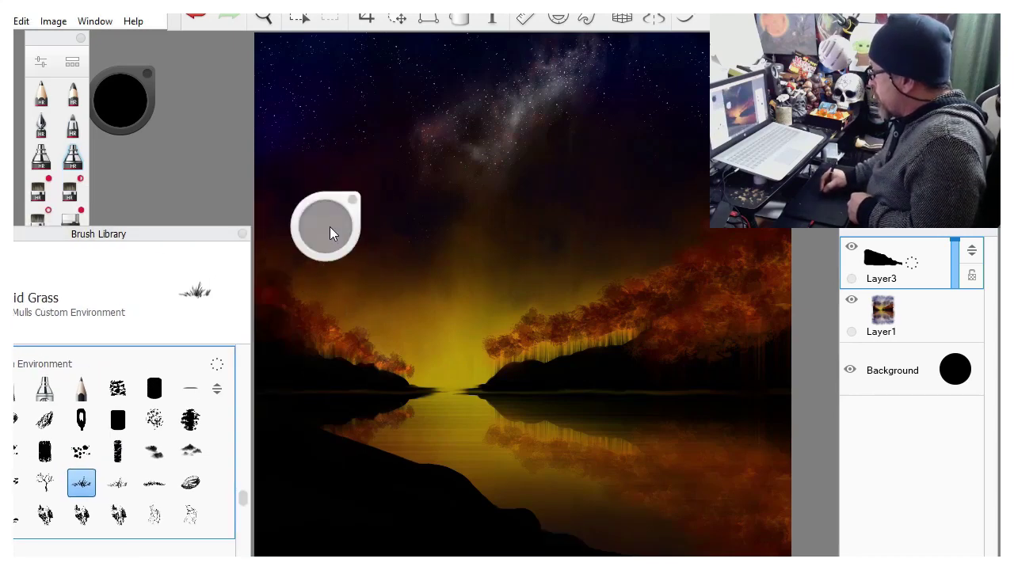
{"action": "left_click_drag", "start_coordinate": [330, 226], "coordinate": [328, 98]}
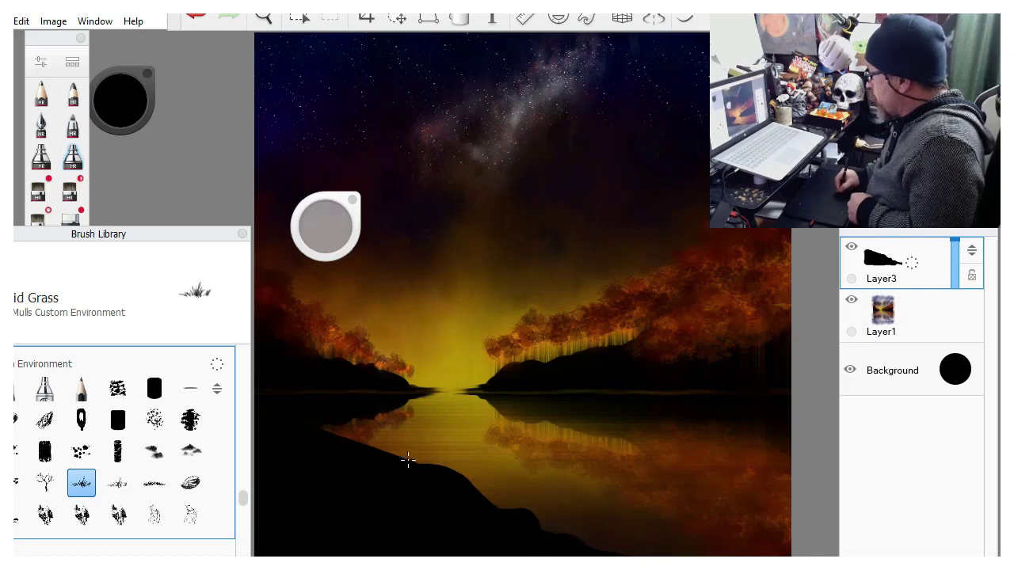
{"action": "left_click_drag", "start_coordinate": [412, 453], "coordinate": [450, 463]}
{"action": "mouse_move", "coordinate": [392, 452]}
{"action": "left_mouse_down"}
{"action": "mouse_move", "coordinate": [364, 460]}
{"action": "mouse_move", "coordinate": [363, 441]}
{"action": "mouse_move", "coordinate": [336, 434]}
{"action": "left_mouse_up"}
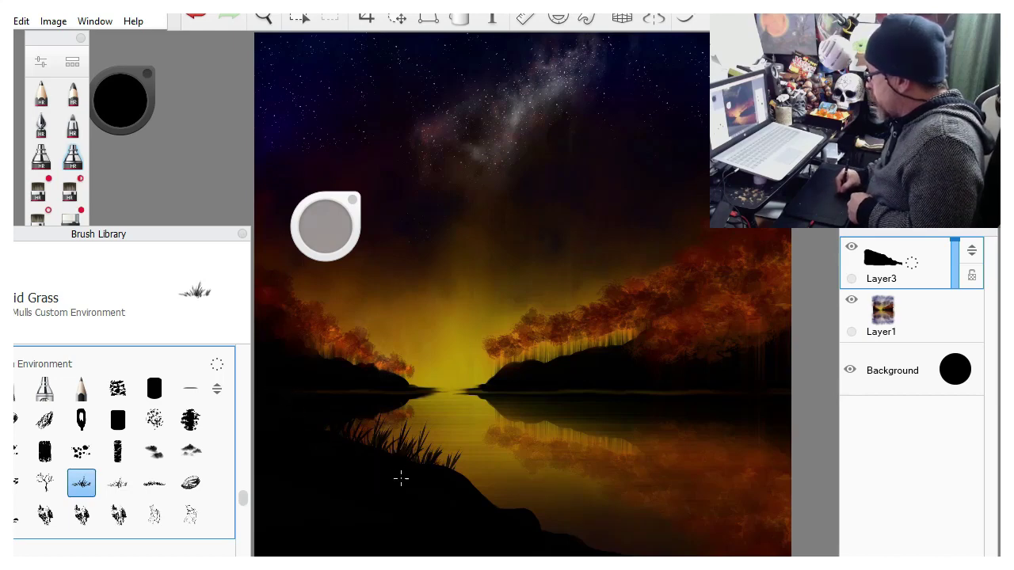
{"action": "mouse_move", "coordinate": [401, 477]}
{"action": "left_mouse_down"}
{"action": "mouse_move", "coordinate": [444, 475]}
{"action": "mouse_move", "coordinate": [461, 503]}
{"action": "mouse_move", "coordinate": [376, 449]}
{"action": "mouse_move", "coordinate": [351, 445]}
{"action": "left_mouse_up"}
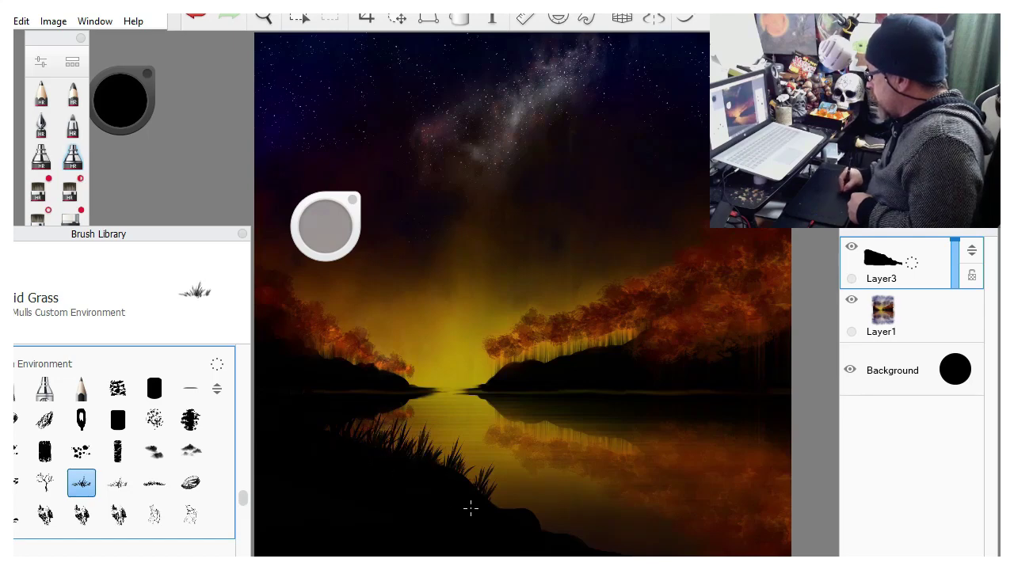
Extend the black grass down the bank's slope to the canvas bottom and thicken it along the whole edge.
{"action": "mouse_move", "coordinate": [485, 516]}
{"action": "left_mouse_down"}
{"action": "mouse_move", "coordinate": [456, 489]}
{"action": "mouse_move", "coordinate": [463, 477]}
{"action": "mouse_move", "coordinate": [491, 521]}
{"action": "mouse_move", "coordinate": [521, 531]}
{"action": "mouse_move", "coordinate": [526, 518]}
{"action": "mouse_move", "coordinate": [539, 542]}
{"action": "mouse_move", "coordinate": [632, 555]}
{"action": "mouse_move", "coordinate": [532, 539]}
{"action": "left_mouse_up"}
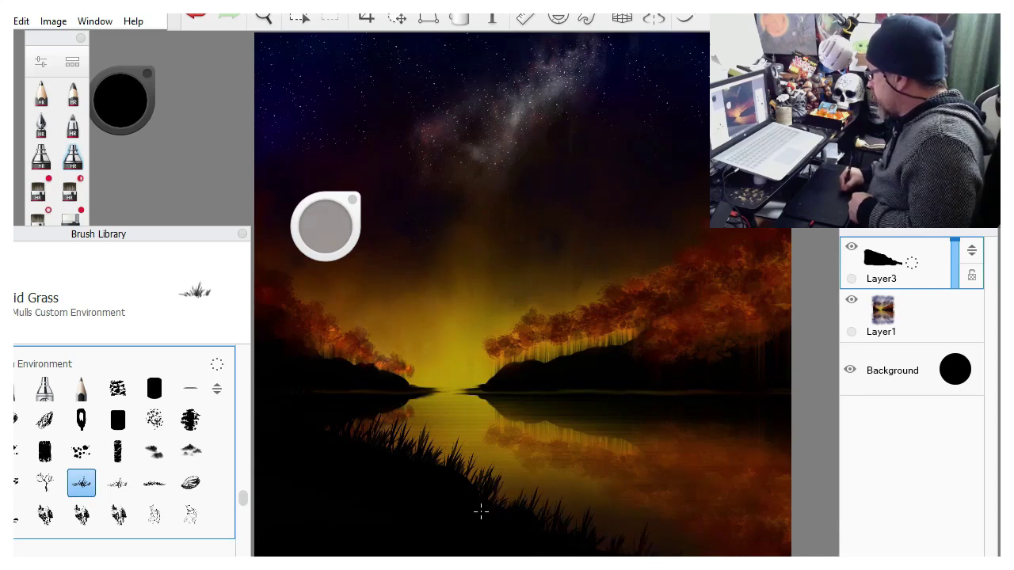
{"action": "left_click_drag", "start_coordinate": [481, 513], "coordinate": [497, 514]}
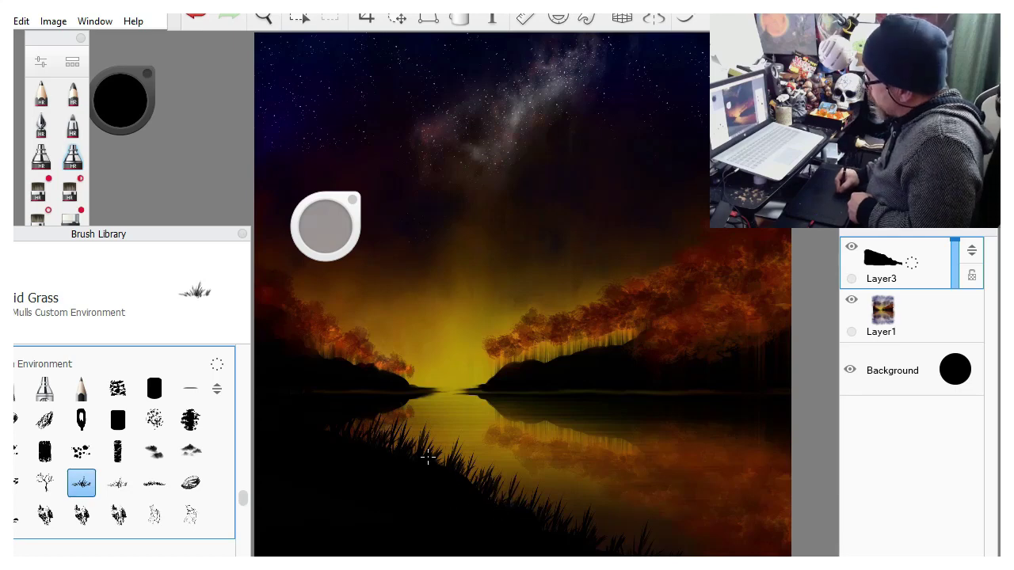
{"action": "mouse_move", "coordinate": [428, 457]}
{"action": "left_mouse_down"}
{"action": "mouse_move", "coordinate": [403, 459]}
{"action": "mouse_move", "coordinate": [380, 442]}
{"action": "mouse_move", "coordinate": [335, 444]}
{"action": "left_mouse_up"}
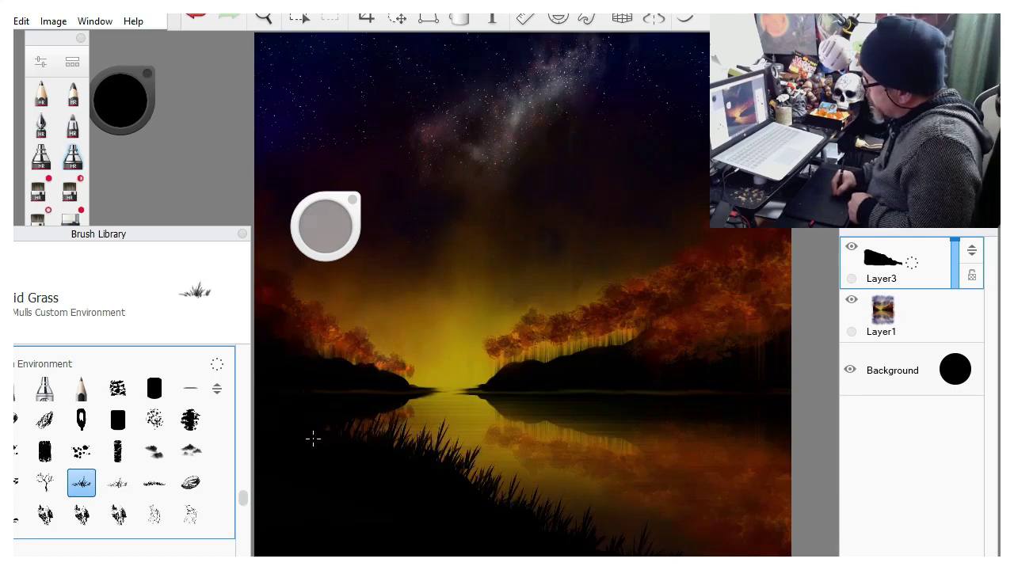
{"action": "left_click_drag", "start_coordinate": [609, 550], "coordinate": [593, 547]}
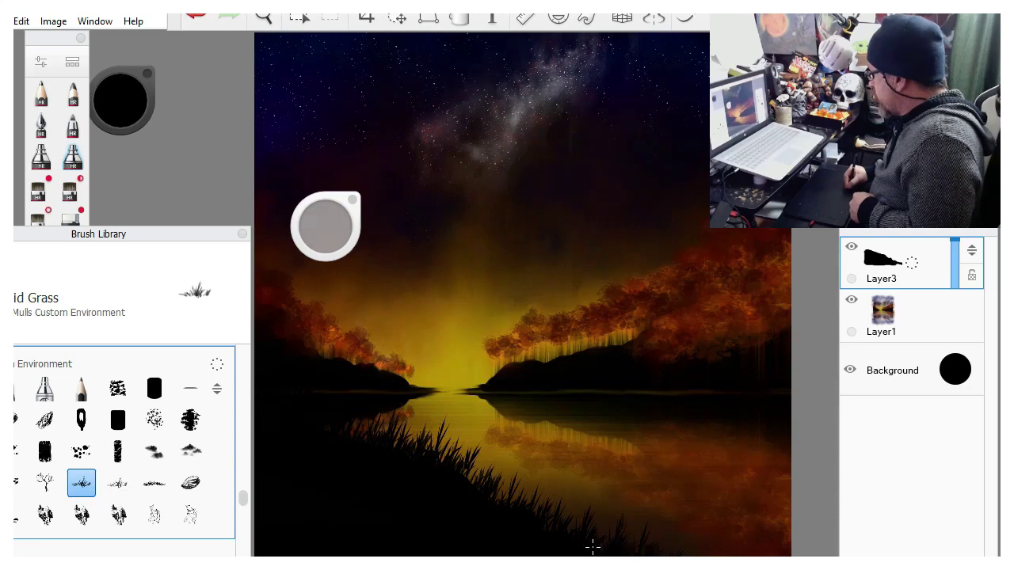
{"action": "left_click_drag", "start_coordinate": [658, 555], "coordinate": [675, 552]}
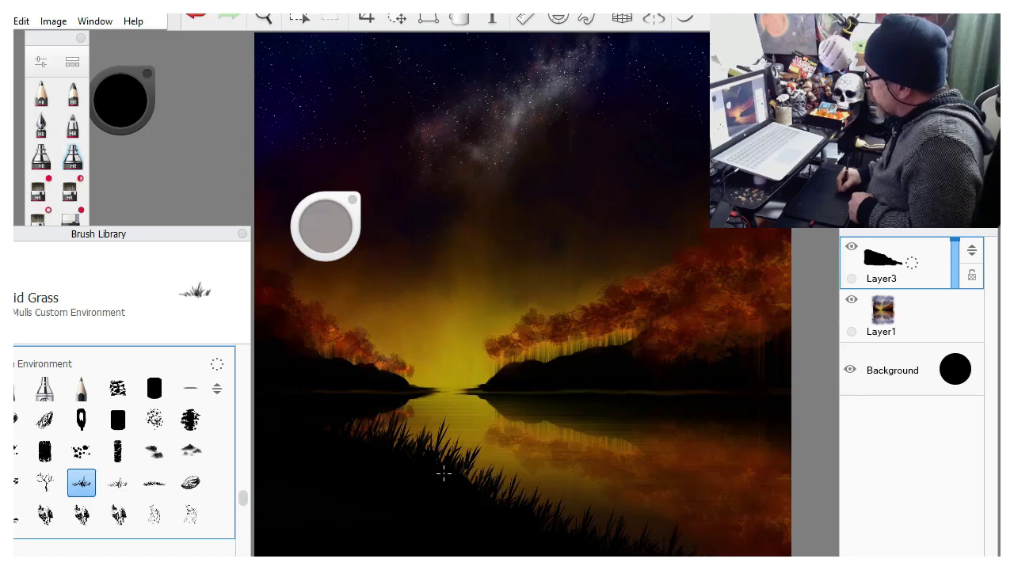
{"action": "left_click_drag", "start_coordinate": [444, 474], "coordinate": [392, 472]}
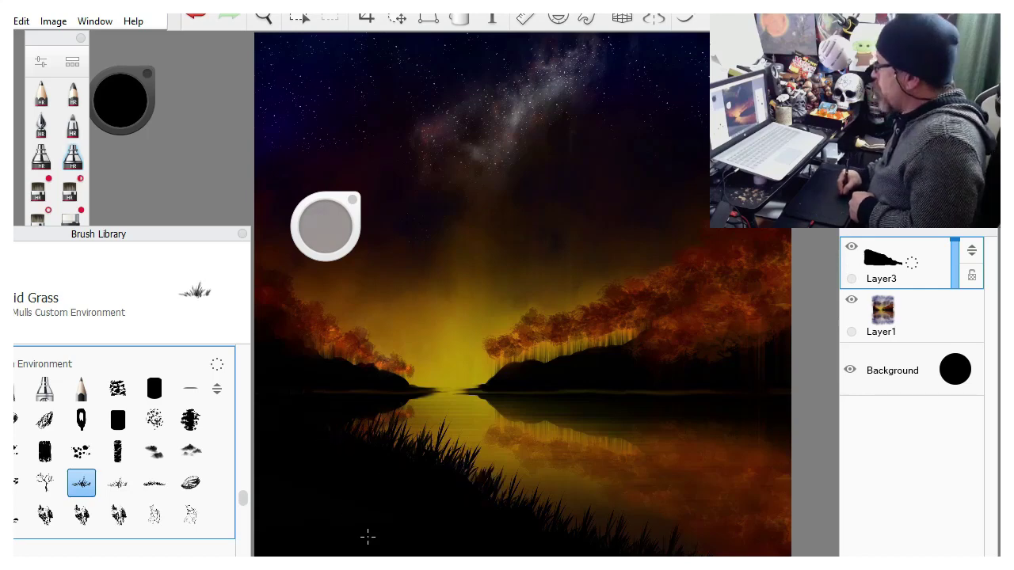
{"action": "mouse_move", "coordinate": [507, 564]}
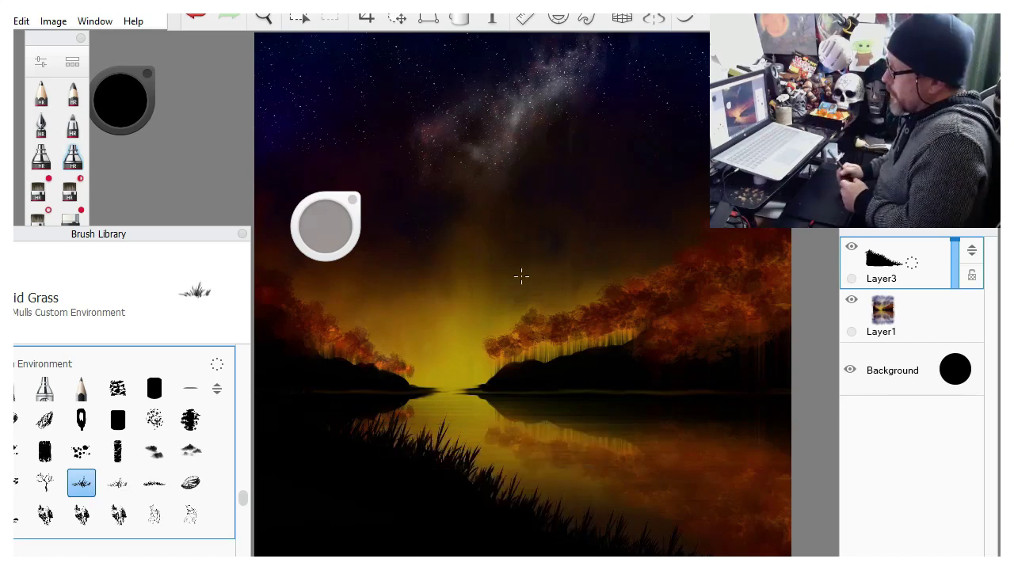
Change the paint colour from black to a saturated orange.
{"action": "left_click", "coordinate": [122, 100]}
{"action": "left_click", "coordinate": [150, 103]}
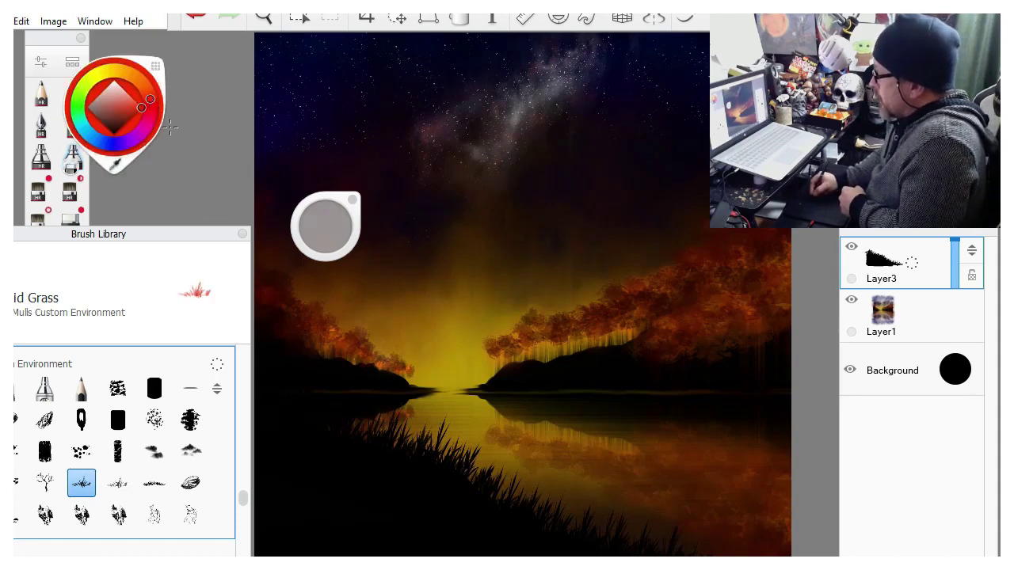
{"action": "left_click", "coordinate": [148, 92]}
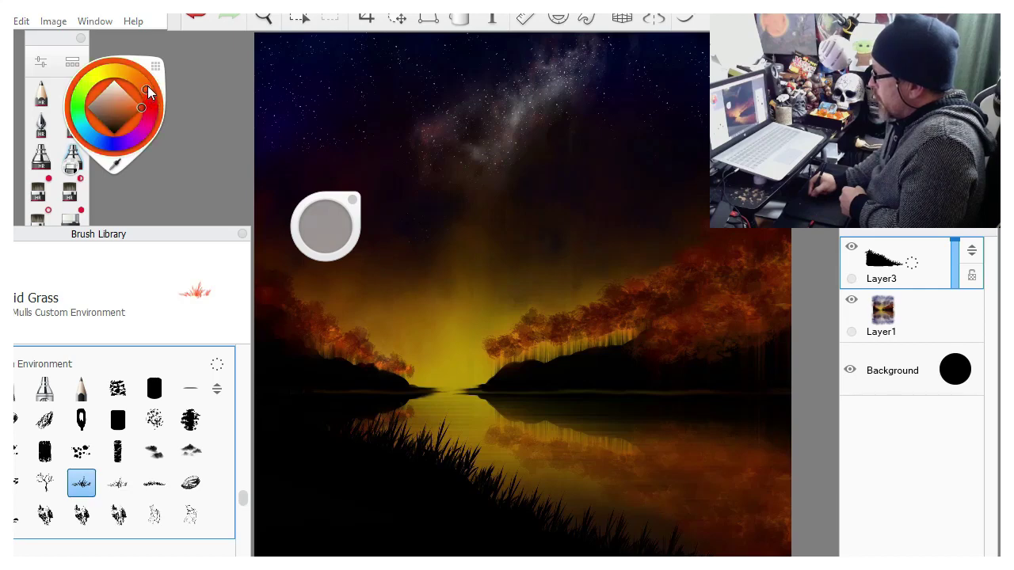
{"action": "left_click_drag", "start_coordinate": [148, 92], "coordinate": [143, 84]}
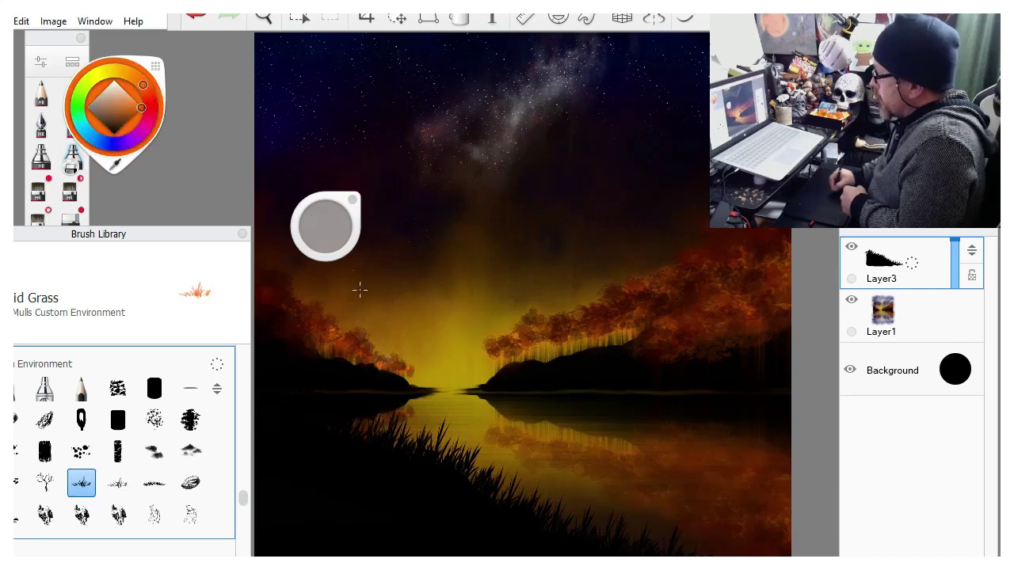
Lower the grass brush's opacity in stages and paint very faint orange grass over the dark foreground bank.
{"action": "left_click_drag", "start_coordinate": [322, 226], "coordinate": [322, 374]}
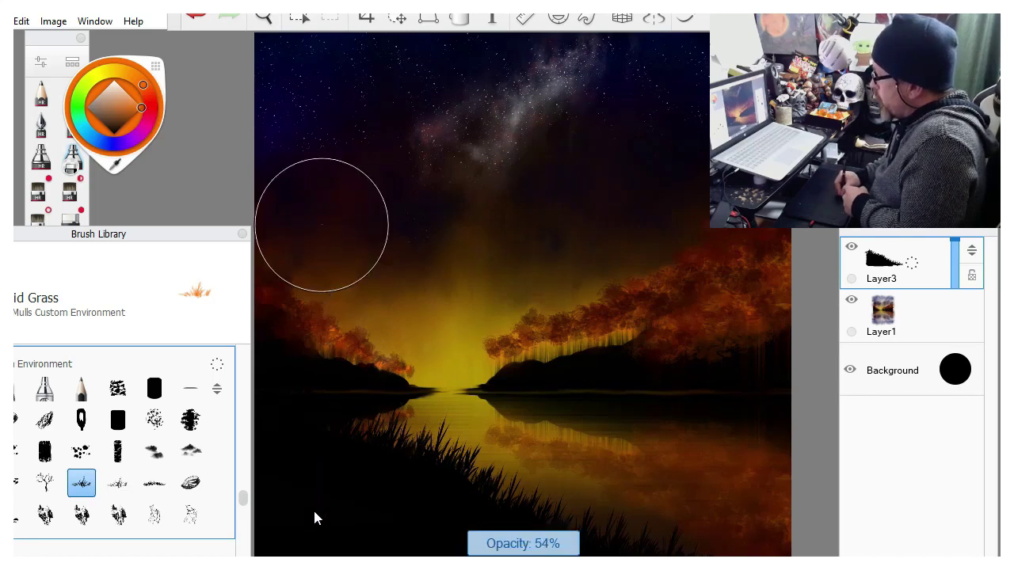
{"action": "left_click_drag", "start_coordinate": [314, 518], "coordinate": [314, 518]}
{"action": "left_click_drag", "start_coordinate": [324, 255], "coordinate": [323, 378]}
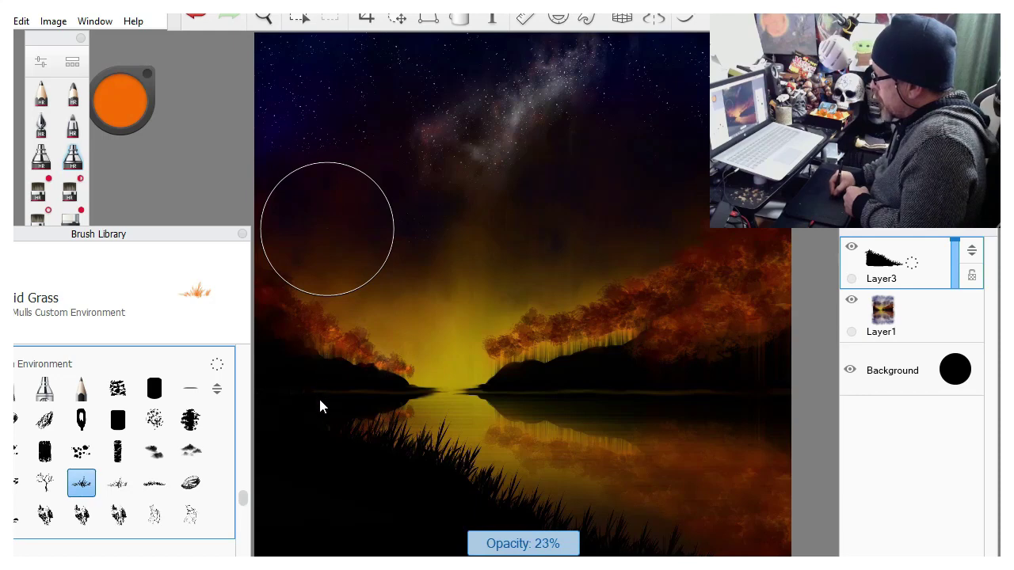
{"action": "mouse_move", "coordinate": [320, 412]}
{"action": "left_mouse_down"}
{"action": "mouse_move", "coordinate": [299, 448]}
{"action": "mouse_move", "coordinate": [320, 448]}
{"action": "mouse_move", "coordinate": [313, 480]}
{"action": "left_mouse_up"}
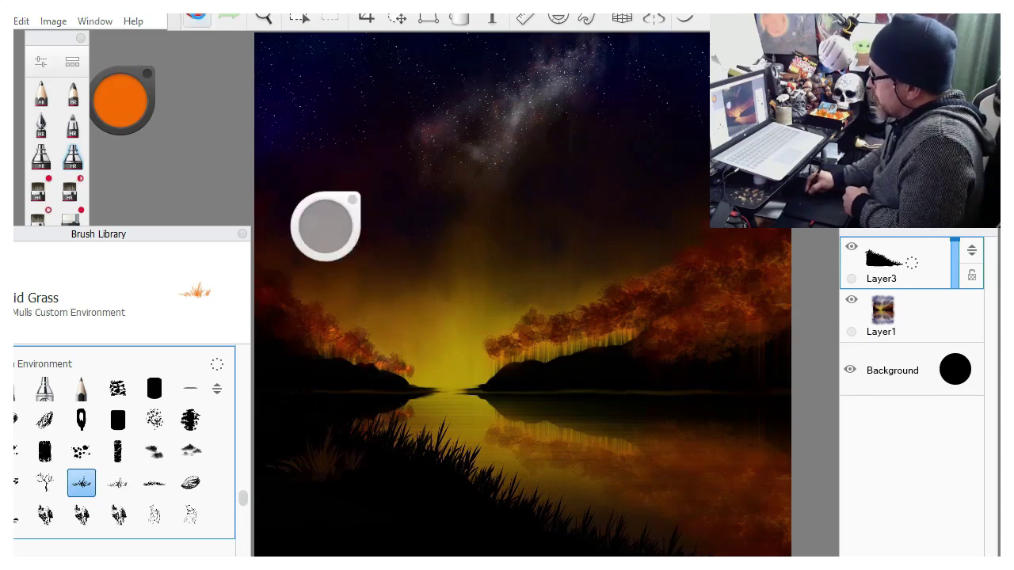
{"action": "mouse_move", "coordinate": [302, 237]}
{"action": "left_mouse_down"}
{"action": "mouse_move", "coordinate": [316, 241]}
{"action": "mouse_move", "coordinate": [315, 321]}
{"action": "left_mouse_up"}
{"action": "left_click_drag", "start_coordinate": [336, 438], "coordinate": [335, 465]}
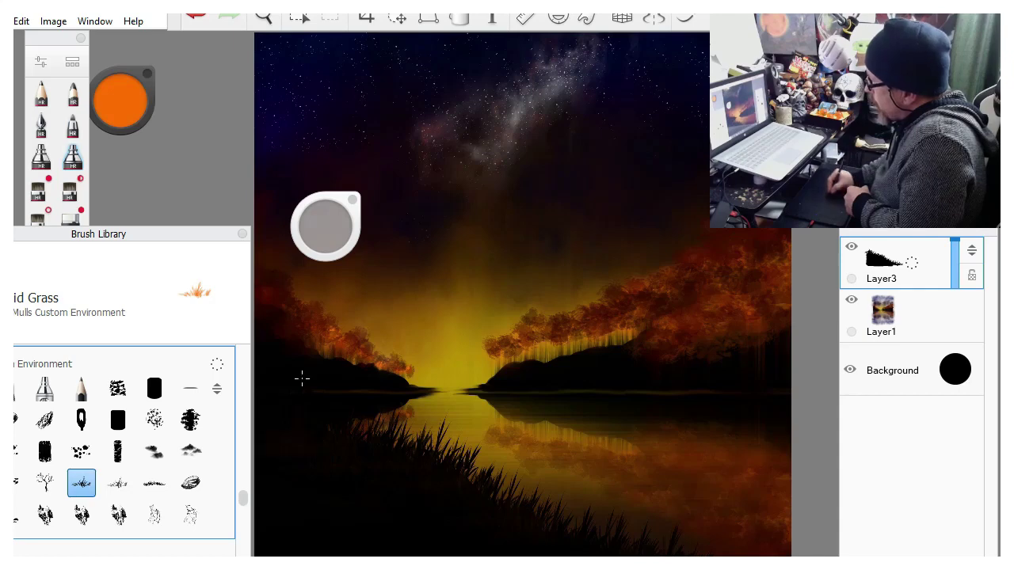
{"action": "left_click_drag", "start_coordinate": [346, 242], "coordinate": [364, 242]}
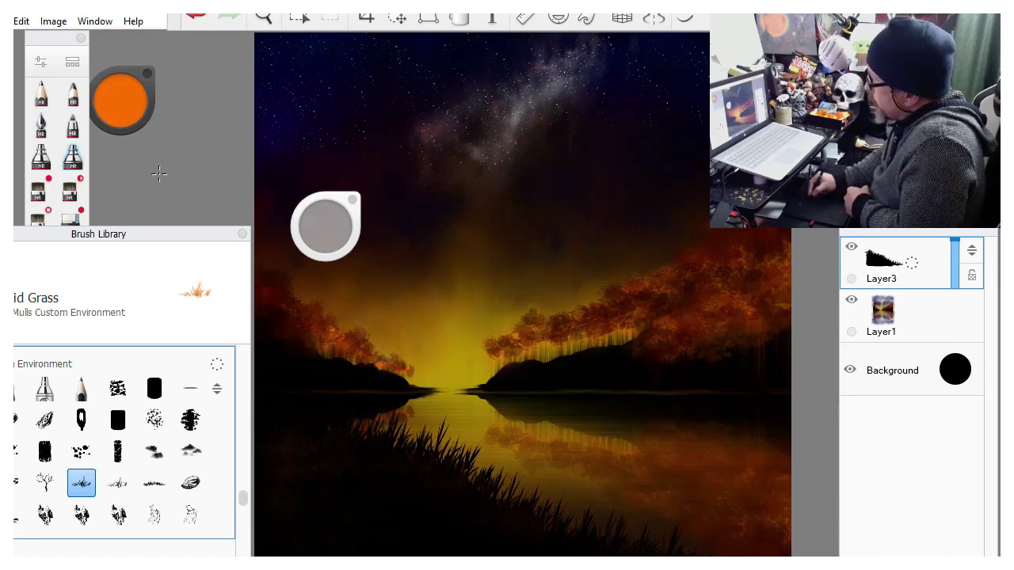
Set the colour back to black, raise the grass brush's opacity and add black grass at the bank's left end.
{"action": "left_click", "coordinate": [121, 94]}
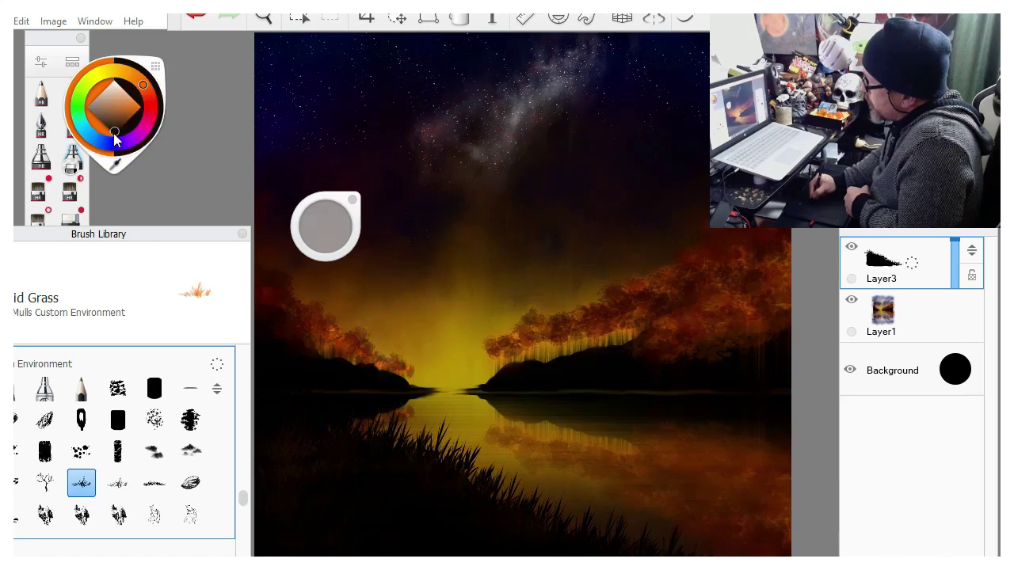
{"action": "left_click", "coordinate": [114, 135]}
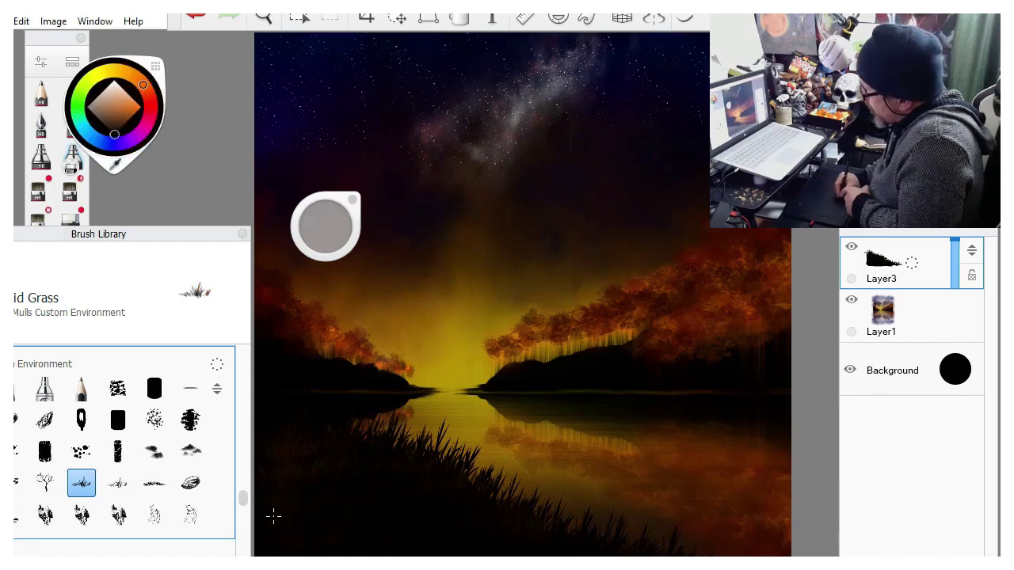
{"action": "left_click", "coordinate": [328, 166]}
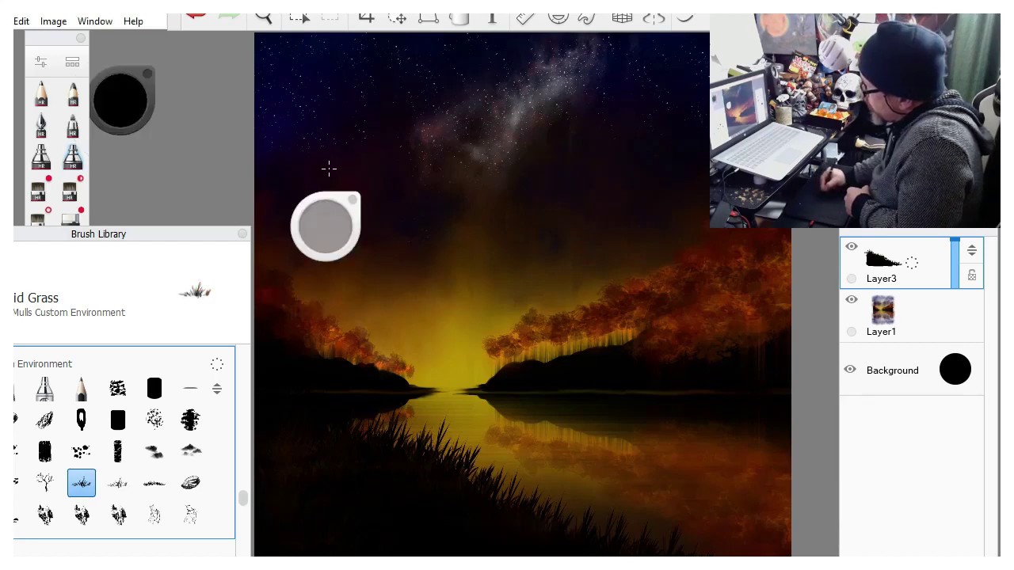
{"action": "mouse_move", "coordinate": [324, 226]}
{"action": "left_mouse_down"}
{"action": "mouse_move", "coordinate": [336, 84]}
{"action": "mouse_move", "coordinate": [310, 210]}
{"action": "mouse_move", "coordinate": [335, 57]}
{"action": "left_mouse_up"}
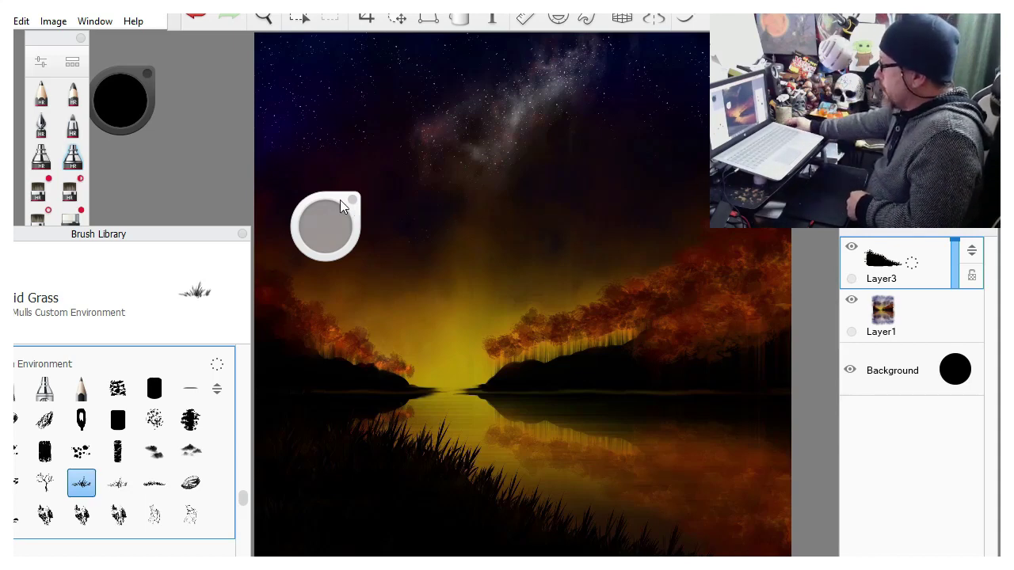
Choose the Glow Cross brush from the Glow brush set, keeping the floating controls clear of the painting.
{"action": "left_click_drag", "start_coordinate": [341, 202], "coordinate": [218, 128]}
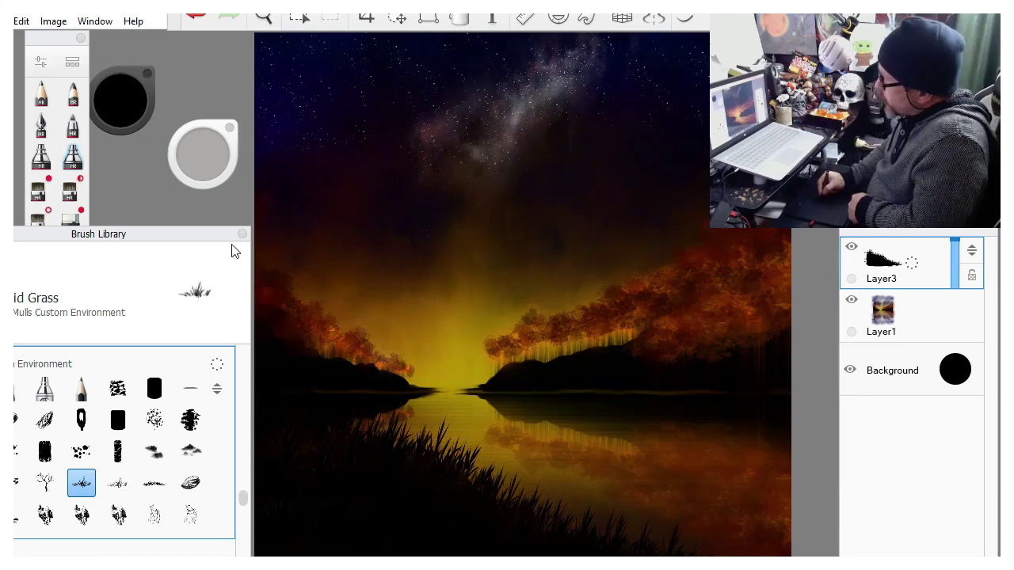
{"action": "left_click_drag", "start_coordinate": [177, 236], "coordinate": [288, 170]}
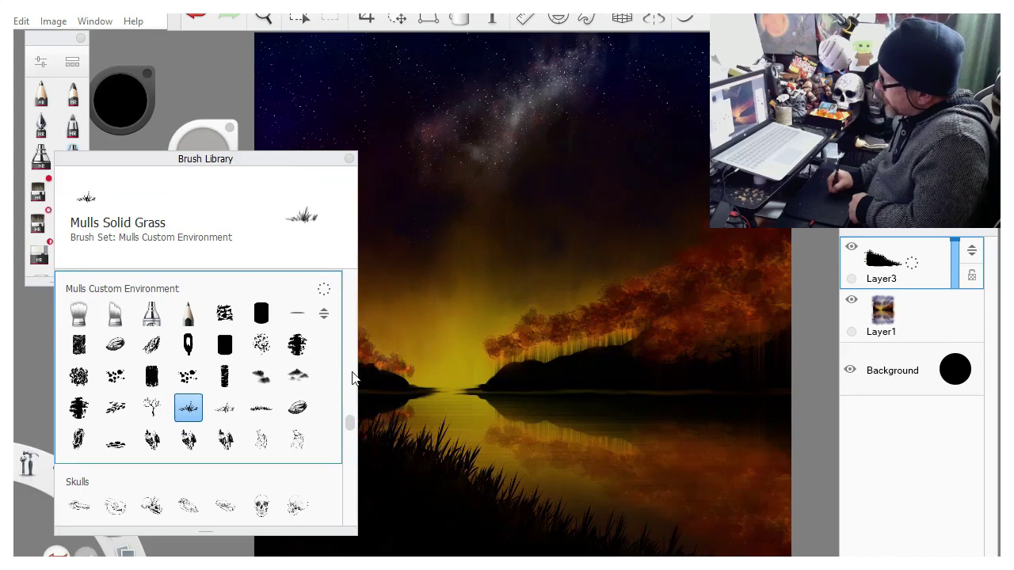
{"action": "left_click_drag", "start_coordinate": [348, 423], "coordinate": [344, 476]}
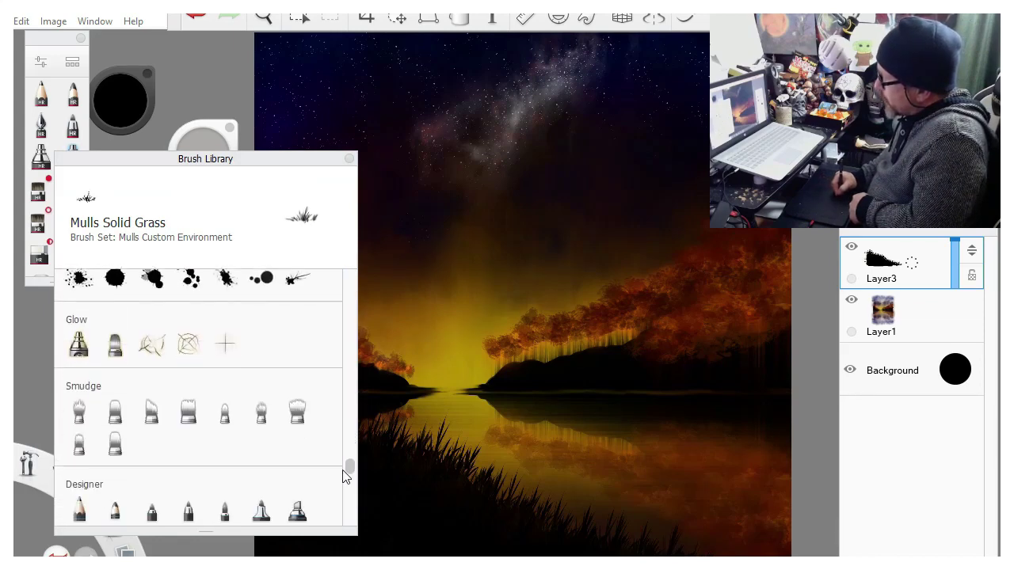
{"action": "left_click", "coordinate": [226, 346]}
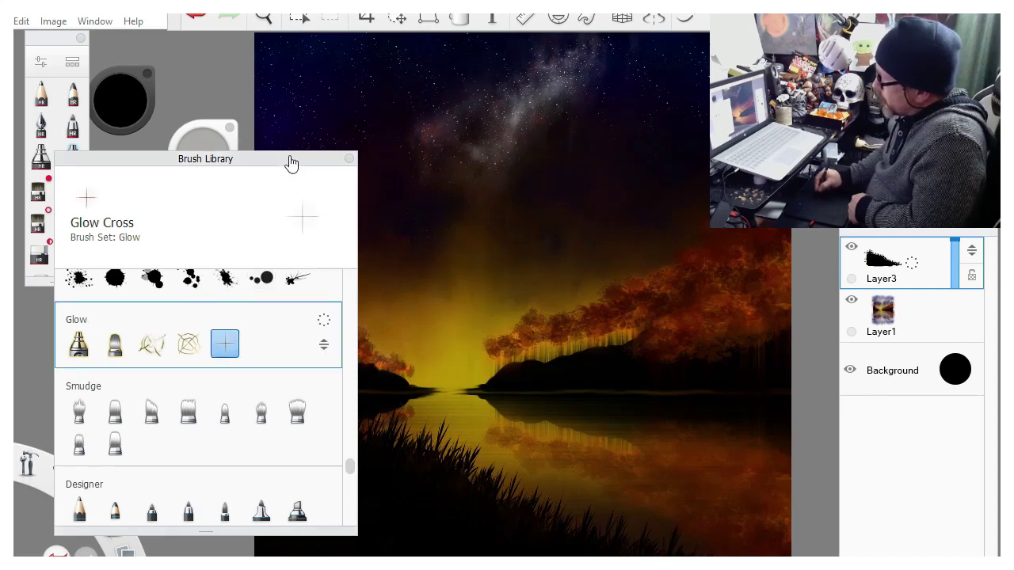
{"action": "left_click_drag", "start_coordinate": [287, 163], "coordinate": [205, 266]}
Set the paint colour to saturated red and stamp a glow cross in the starry sky's upper-left area.
{"action": "left_click", "coordinate": [127, 99]}
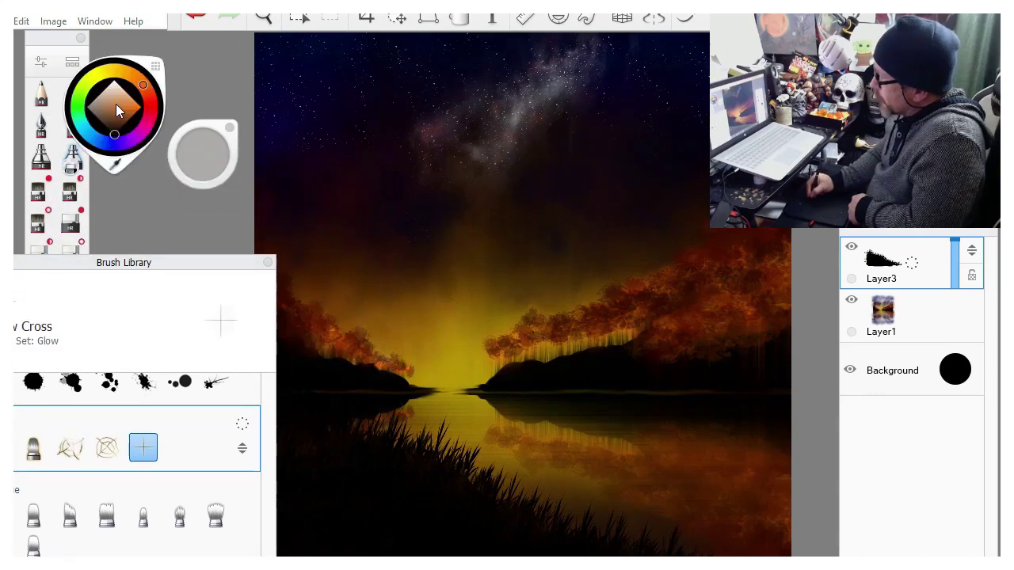
{"action": "left_click", "coordinate": [109, 69]}
{"action": "left_click_drag", "start_coordinate": [132, 108], "coordinate": [151, 110]}
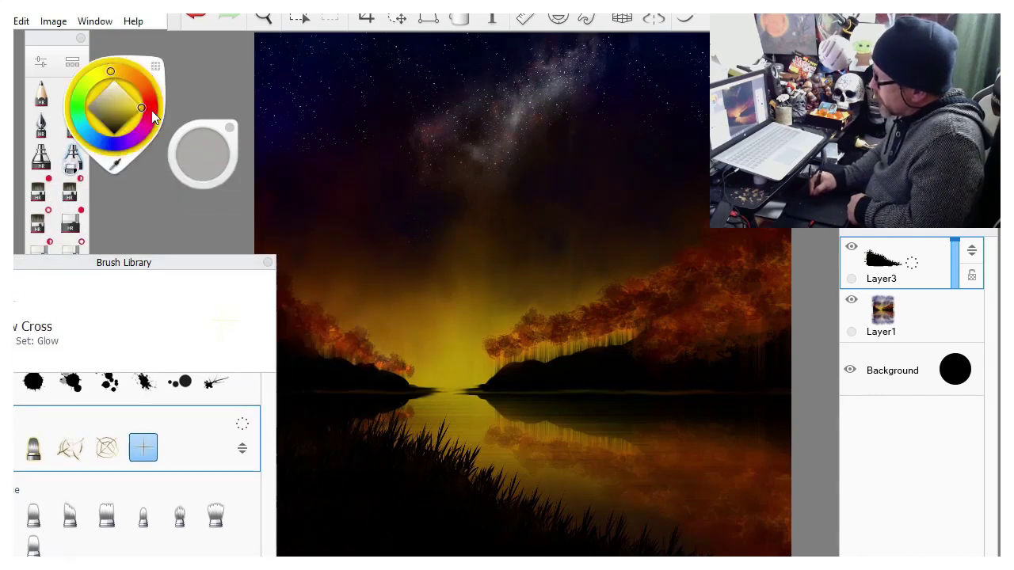
{"action": "left_click", "coordinate": [157, 114]}
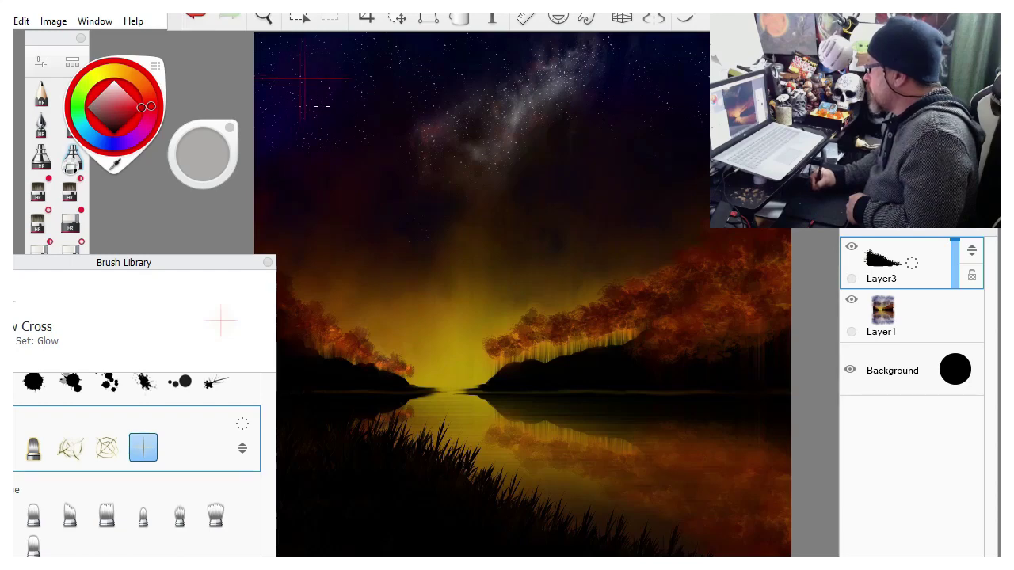
Switch to the soft round brush of the Glow set, resize it and dab a red halo over the cross's centre.
{"action": "mouse_move", "coordinate": [179, 265]}
{"action": "left_mouse_down"}
{"action": "mouse_move", "coordinate": [226, 237]}
{"action": "mouse_move", "coordinate": [192, 278]}
{"action": "mouse_move", "coordinate": [169, 288]}
{"action": "left_mouse_up"}
{"action": "left_click", "coordinate": [45, 419]}
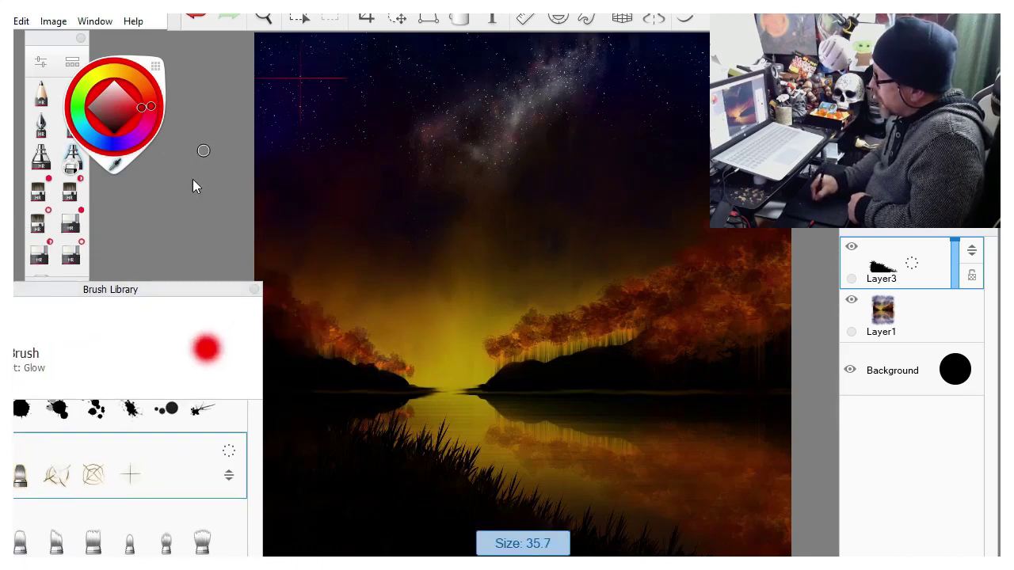
{"action": "left_click_drag", "start_coordinate": [205, 135], "coordinate": [307, 150]}
{"action": "mouse_move", "coordinate": [443, 161]}
{"action": "left_mouse_down"}
{"action": "mouse_move", "coordinate": [585, 194]}
{"action": "mouse_move", "coordinate": [484, 198]}
{"action": "mouse_move", "coordinate": [593, 205]}
{"action": "mouse_move", "coordinate": [584, 200]}
{"action": "left_mouse_up"}
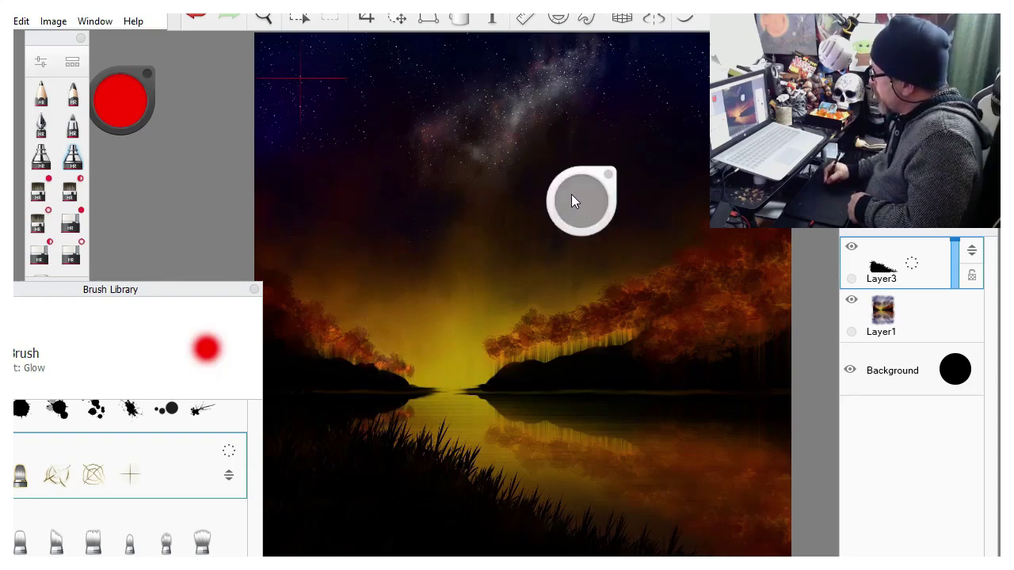
{"action": "mouse_move", "coordinate": [584, 198]}
{"action": "left_mouse_down"}
{"action": "mouse_move", "coordinate": [580, 237]}
{"action": "mouse_move", "coordinate": [573, 169]}
{"action": "mouse_move", "coordinate": [554, 174]}
{"action": "left_mouse_up"}
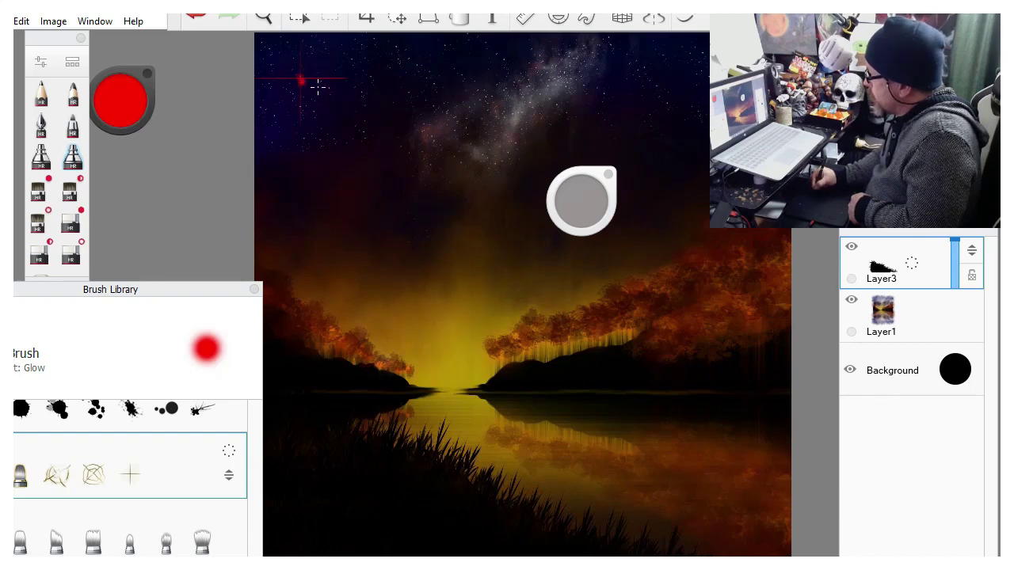
{"action": "left_click_drag", "start_coordinate": [580, 202], "coordinate": [587, 201]}
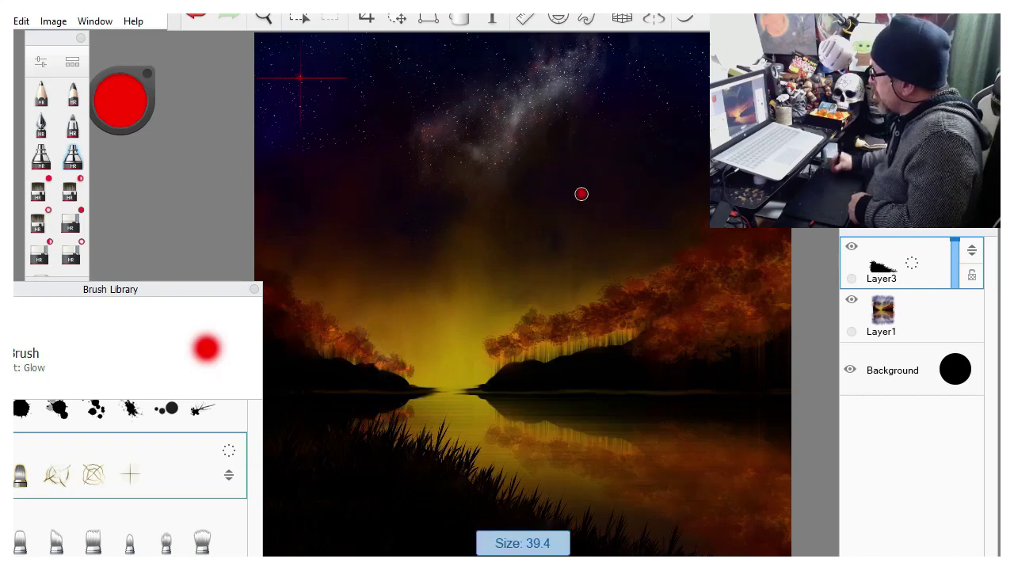
{"action": "left_click", "coordinate": [300, 77]}
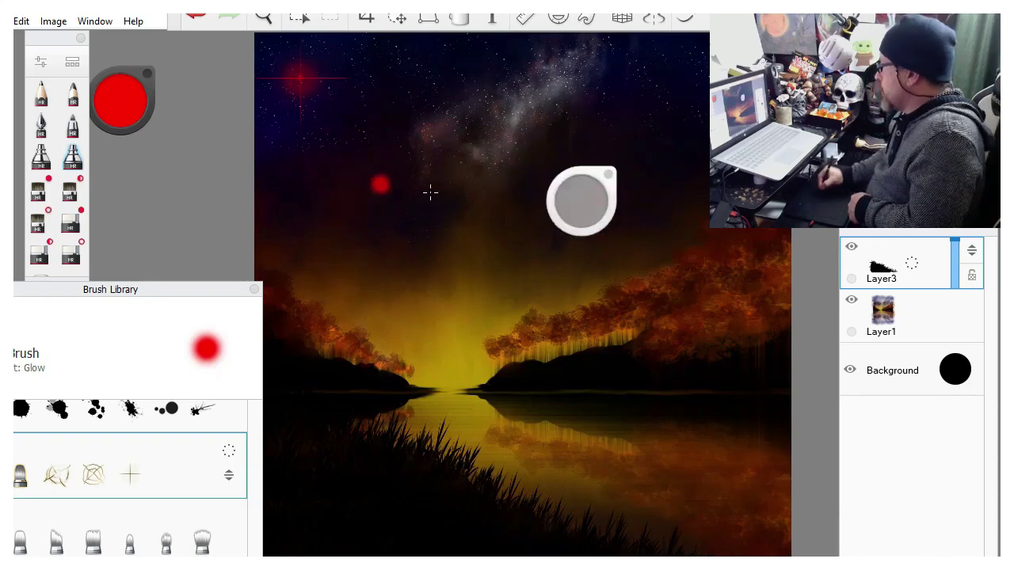
{"action": "left_click", "coordinate": [602, 199]}
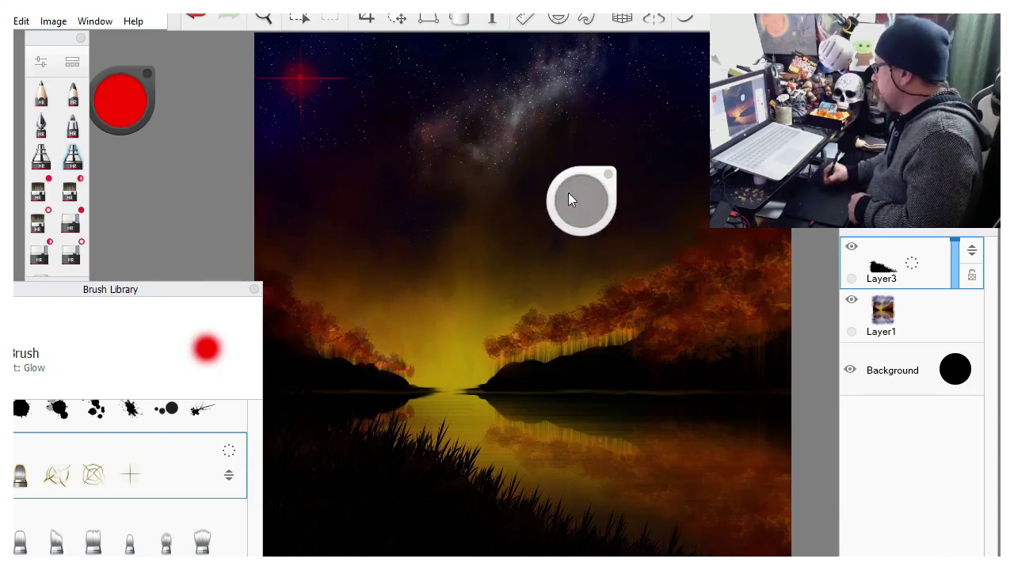
Change the paint colour to orange, shrink the glow brush and dab a tiny bright core at the red star's centre, undoing the stray dab.
{"action": "left_click_drag", "start_coordinate": [568, 198], "coordinate": [419, 184]}
{"action": "left_click", "coordinate": [120, 101]}
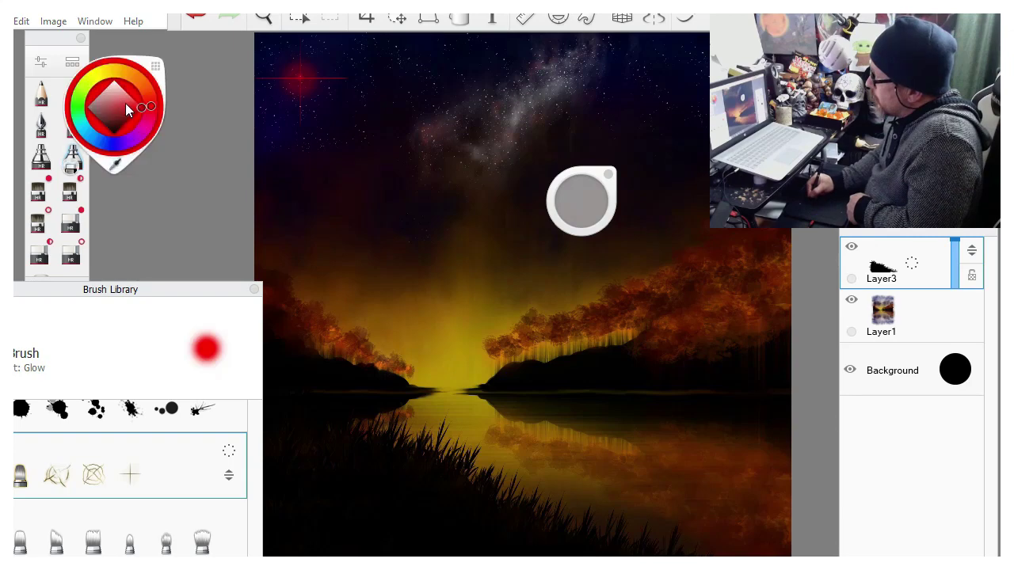
{"action": "left_click", "coordinate": [137, 79]}
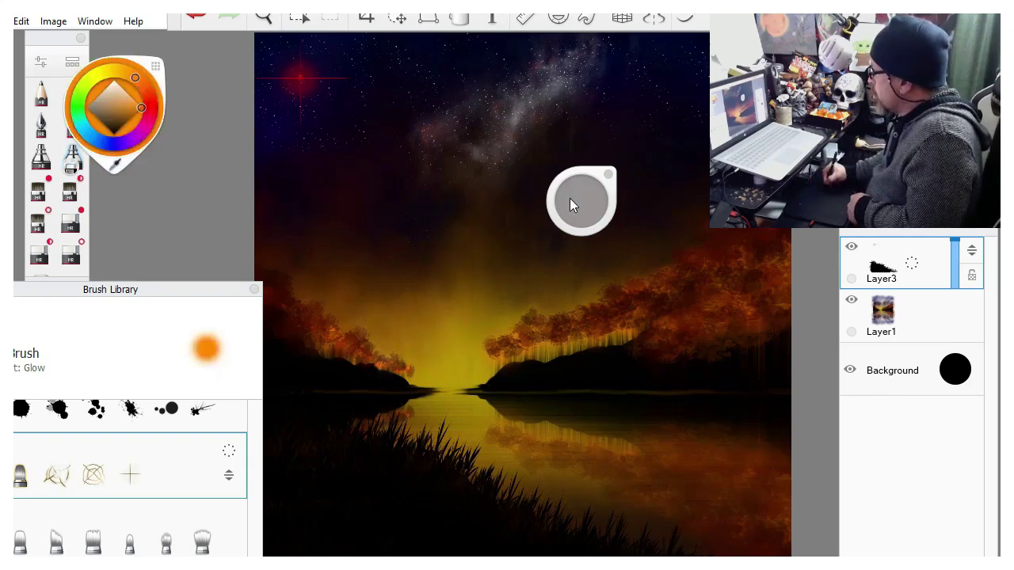
{"action": "mouse_move", "coordinate": [573, 204]}
{"action": "left_mouse_down"}
{"action": "mouse_move", "coordinate": [561, 200]}
{"action": "mouse_move", "coordinate": [574, 201]}
{"action": "left_mouse_up"}
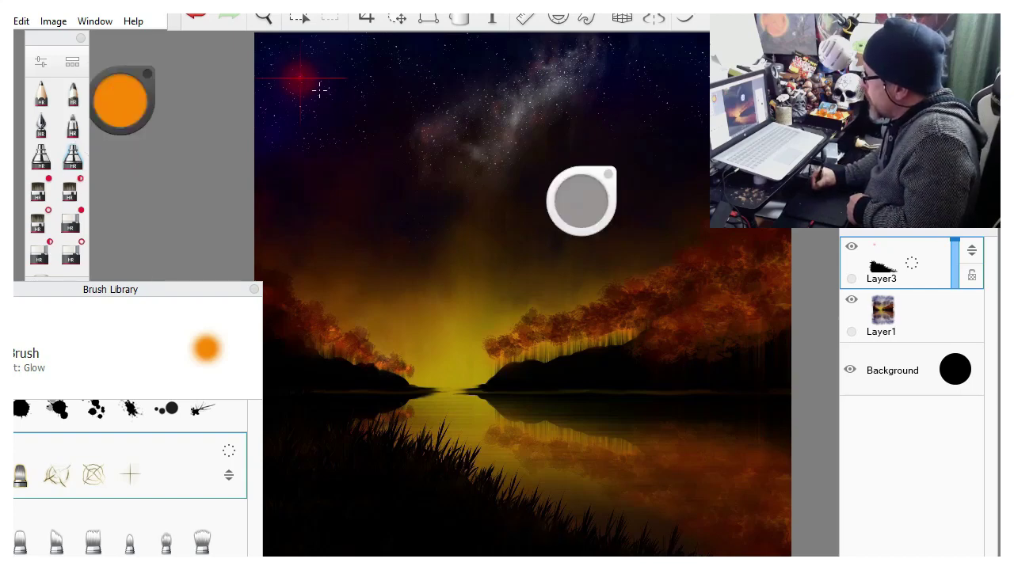
{"action": "left_click_drag", "start_coordinate": [568, 200], "coordinate": [517, 208]}
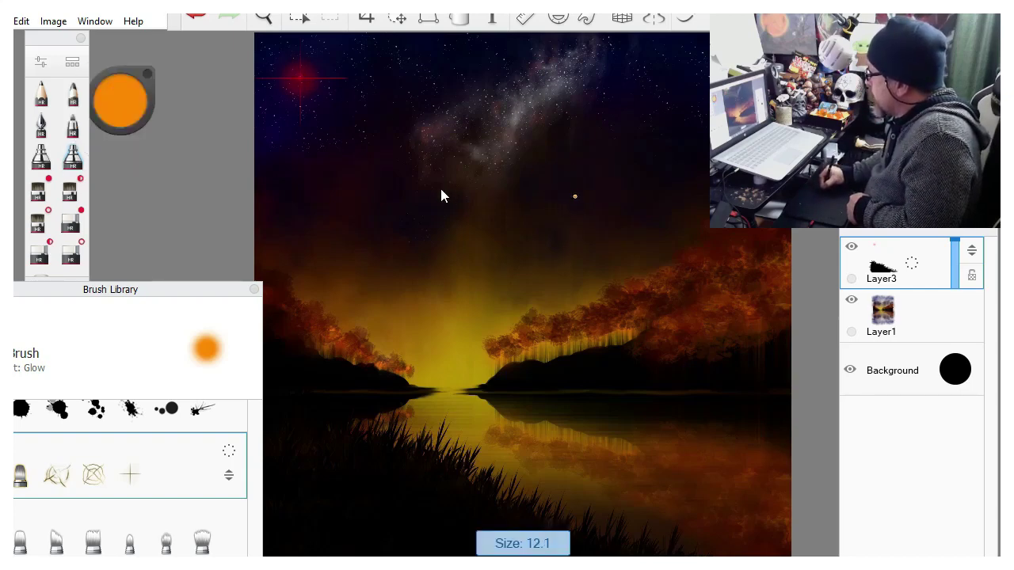
{"action": "left_click_drag", "start_coordinate": [441, 195], "coordinate": [441, 196]}
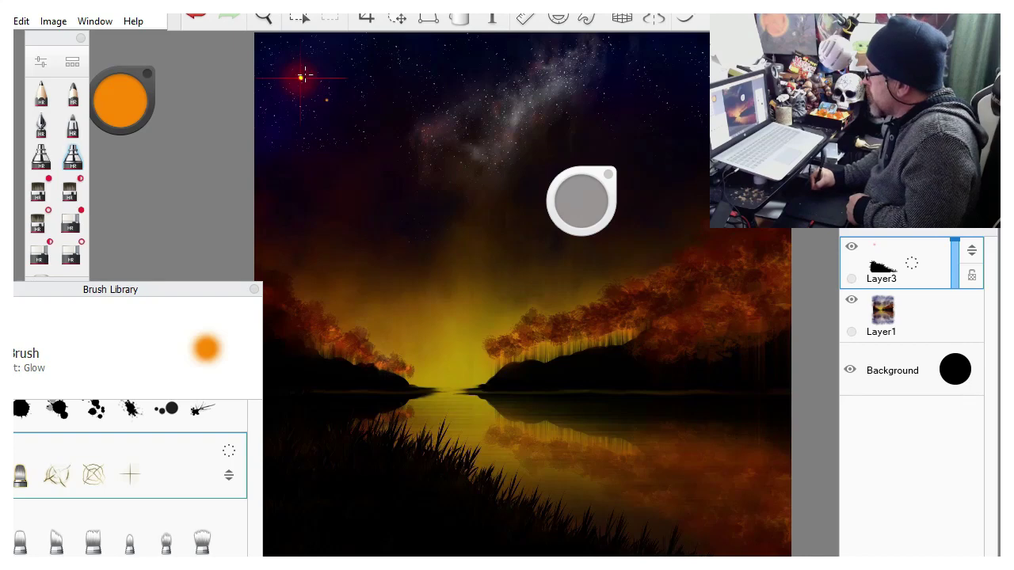
{"action": "left_click", "coordinate": [193, 16]}
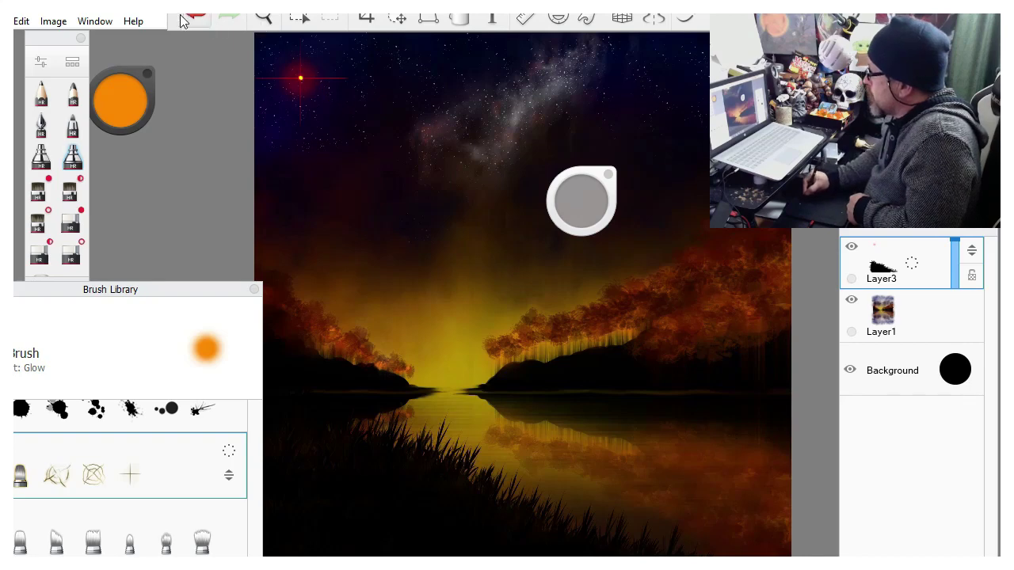
{"action": "left_click", "coordinate": [302, 77]}
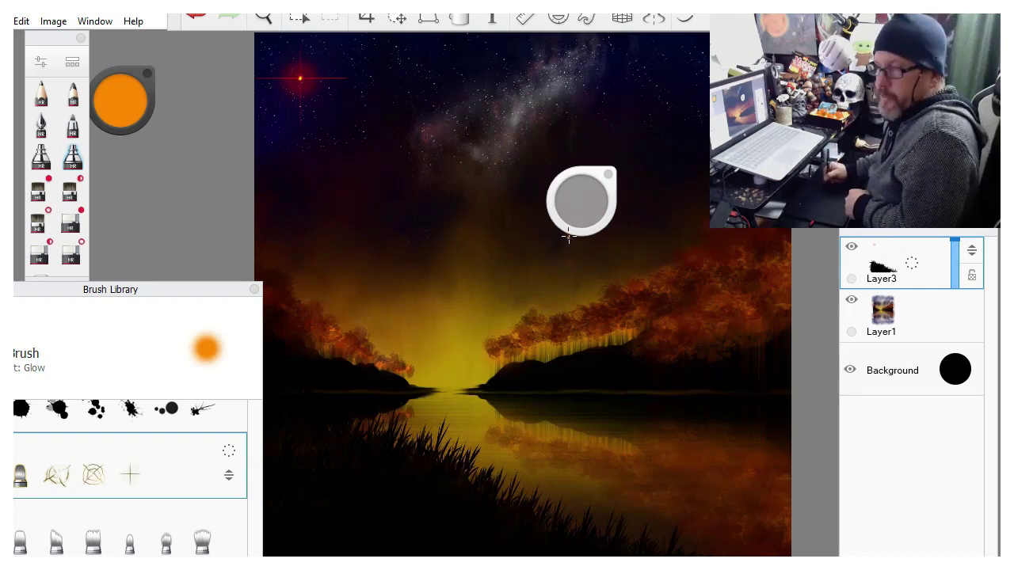
Select the solid round eraser of the Hudson Rio Design set and reduce its size.
{"action": "left_click", "coordinate": [79, 218]}
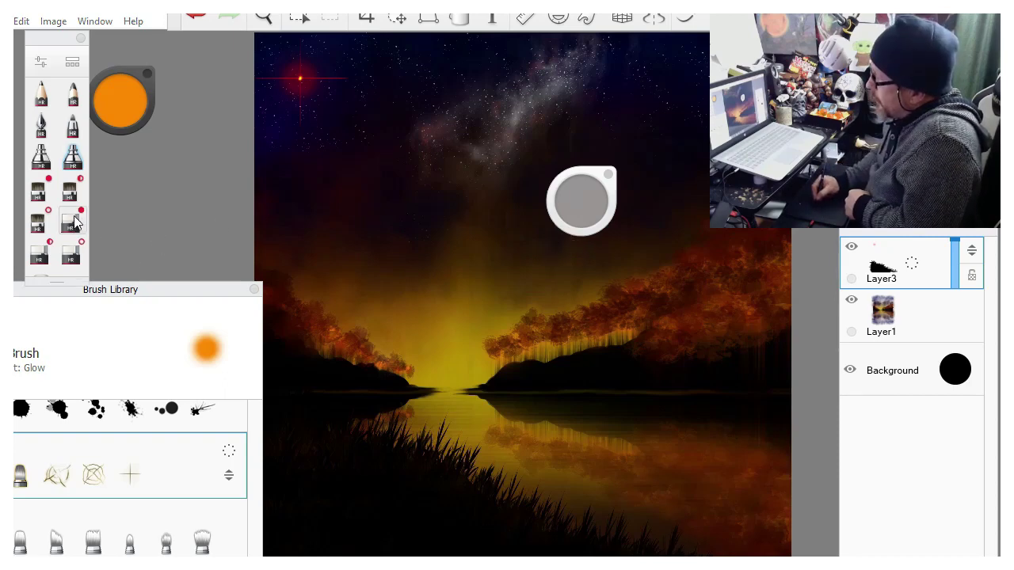
{"action": "key", "text": "["}
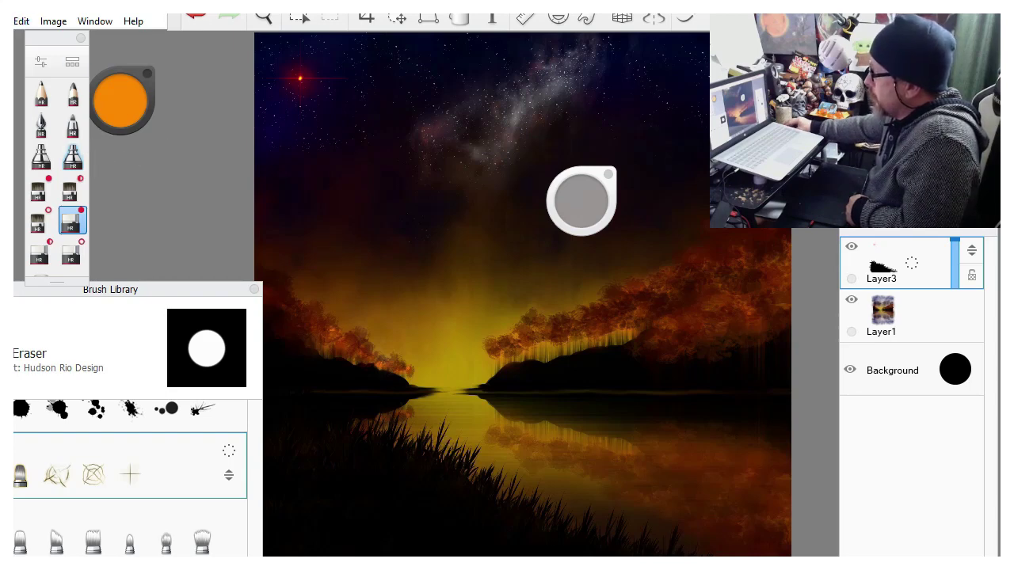
Save the painting to the Desktop under the new name Sunset Galaxy1.
{"action": "left_click", "coordinate": [7, 21]}
{"action": "mouse_move", "coordinate": [34, 94]}
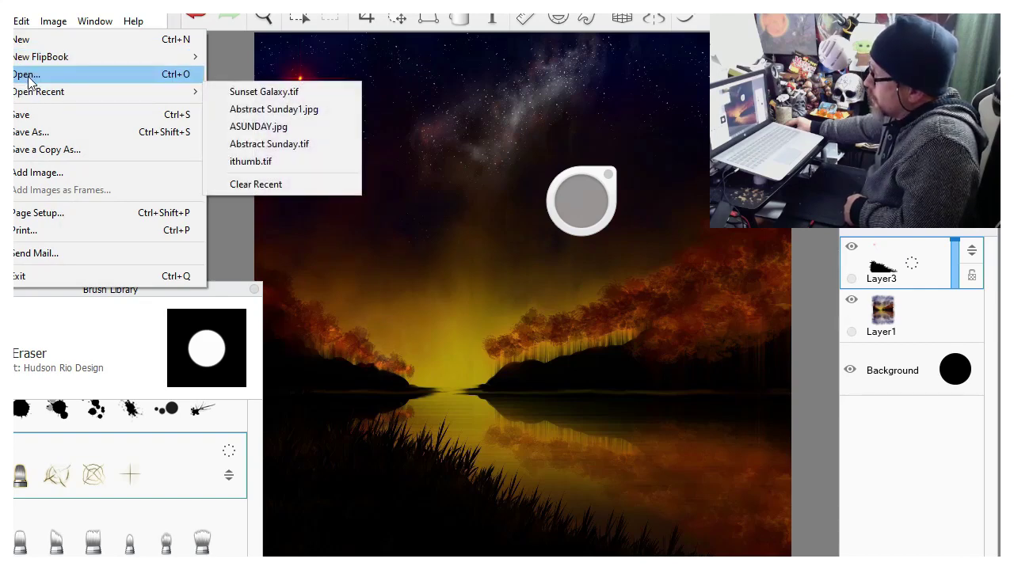
{"action": "left_click", "coordinate": [46, 132]}
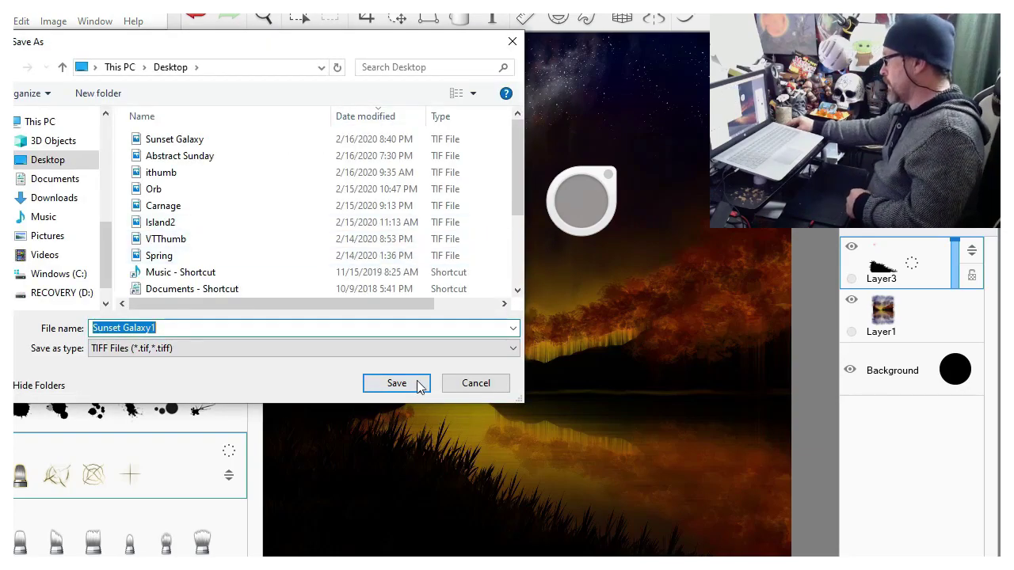
{"action": "left_click", "coordinate": [418, 385]}
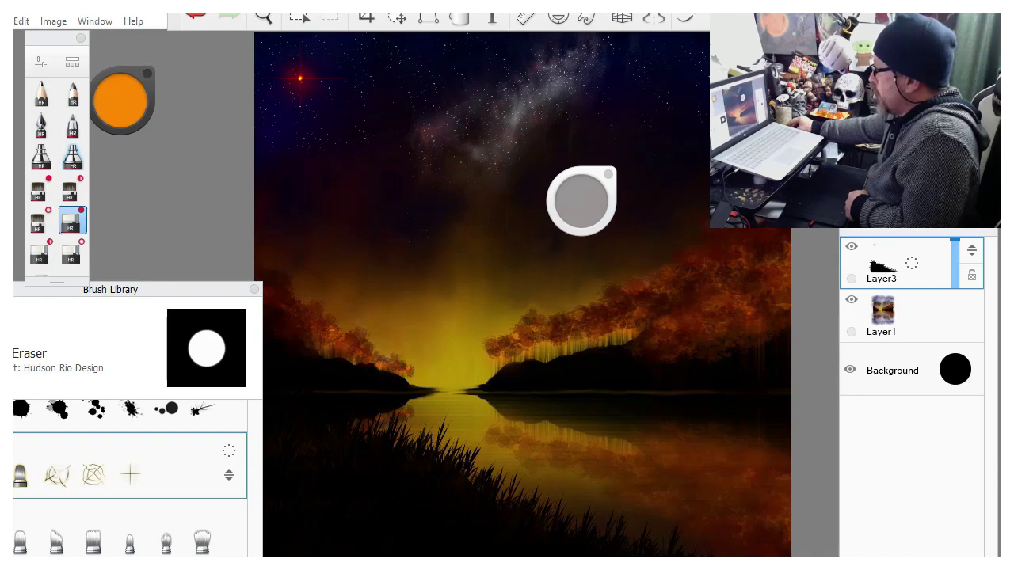
Find the recent file Sunset Galaxy1 in File Explorer and open it with Fotor.
{"action": "key", "text": "super+e"}
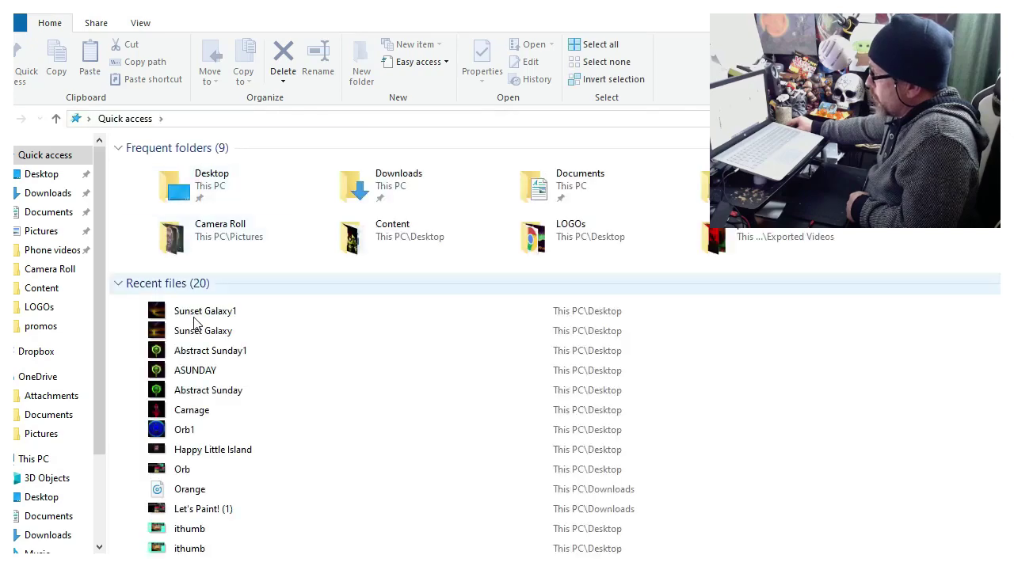
{"action": "right_click", "coordinate": [198, 312]}
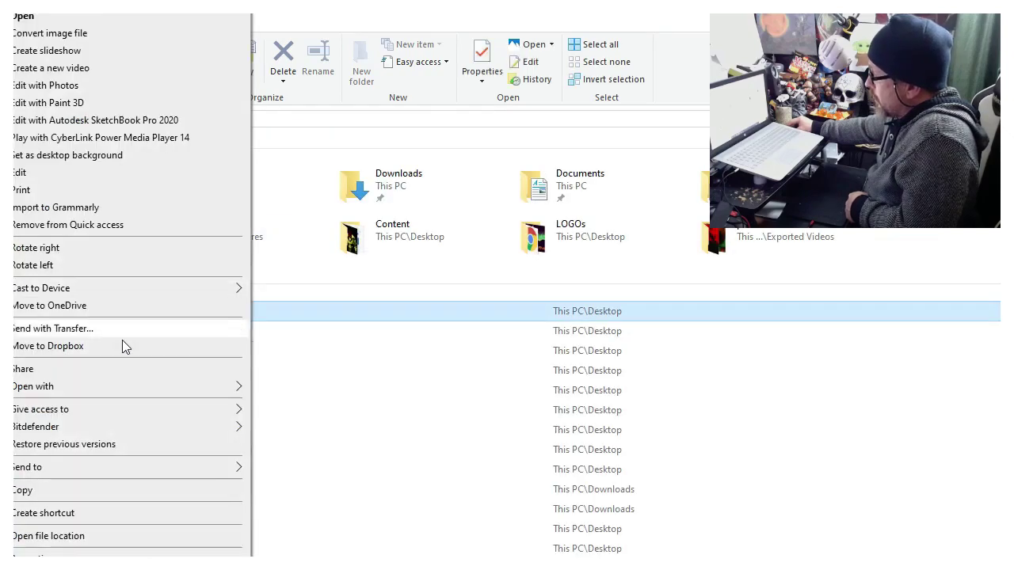
{"action": "mouse_move", "coordinate": [147, 388]}
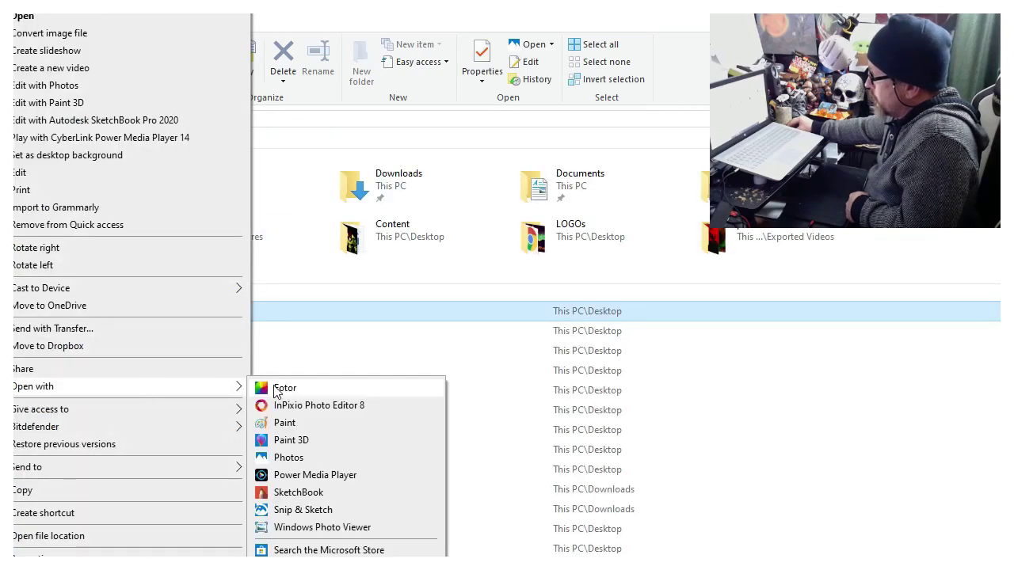
{"action": "left_click", "coordinate": [281, 389]}
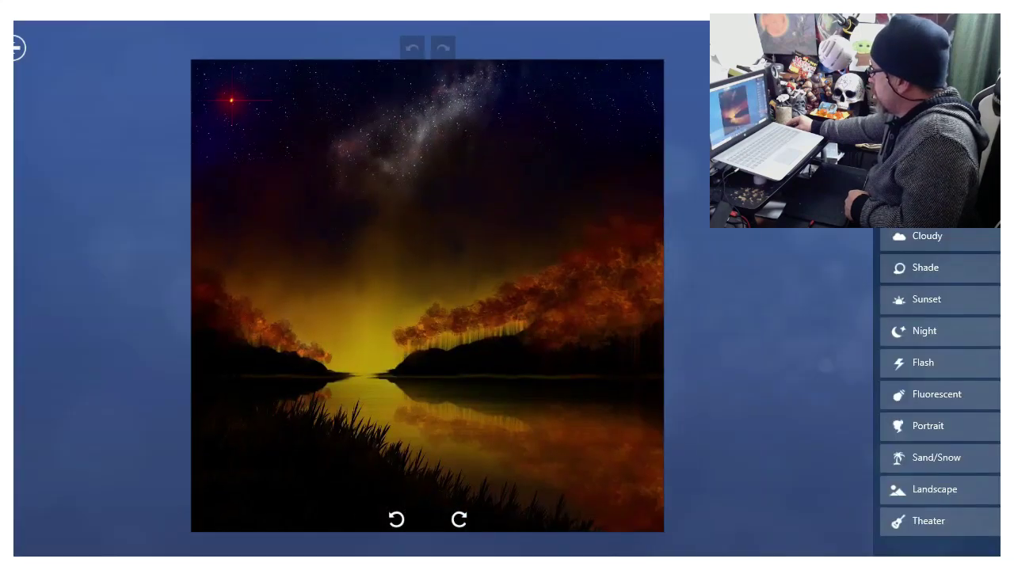
Try the Nostalgic, Dawn Light and Mini-Oven effects on the sunset painting.
{"action": "left_click", "coordinate": [934, 237]}
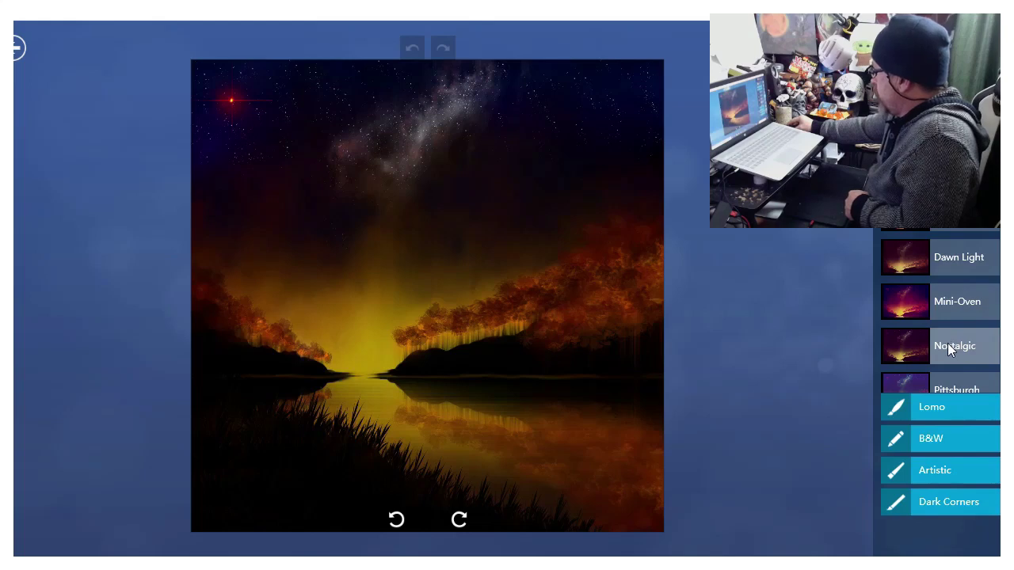
{"action": "left_click", "coordinate": [947, 344]}
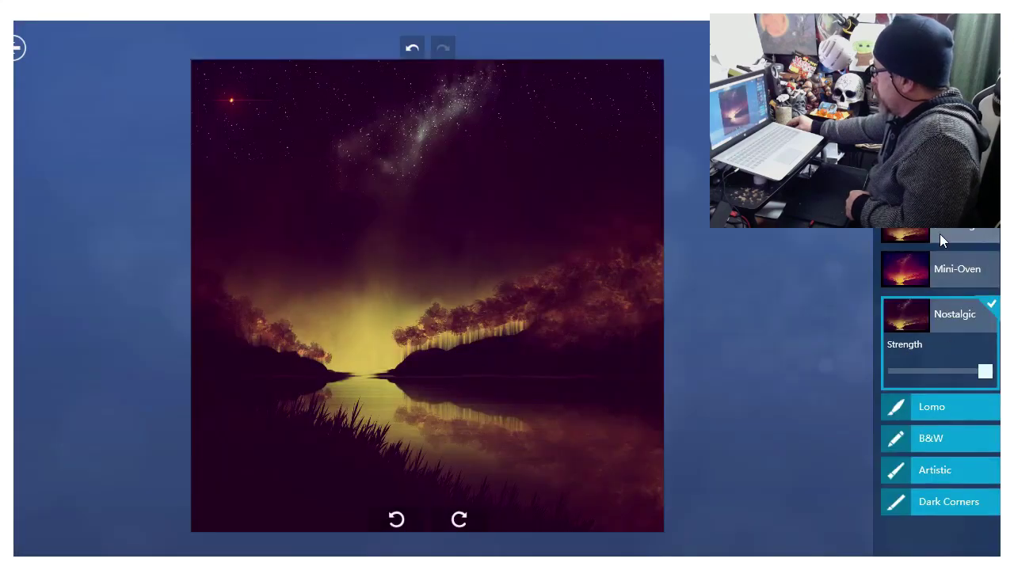
{"action": "left_click", "coordinate": [940, 233]}
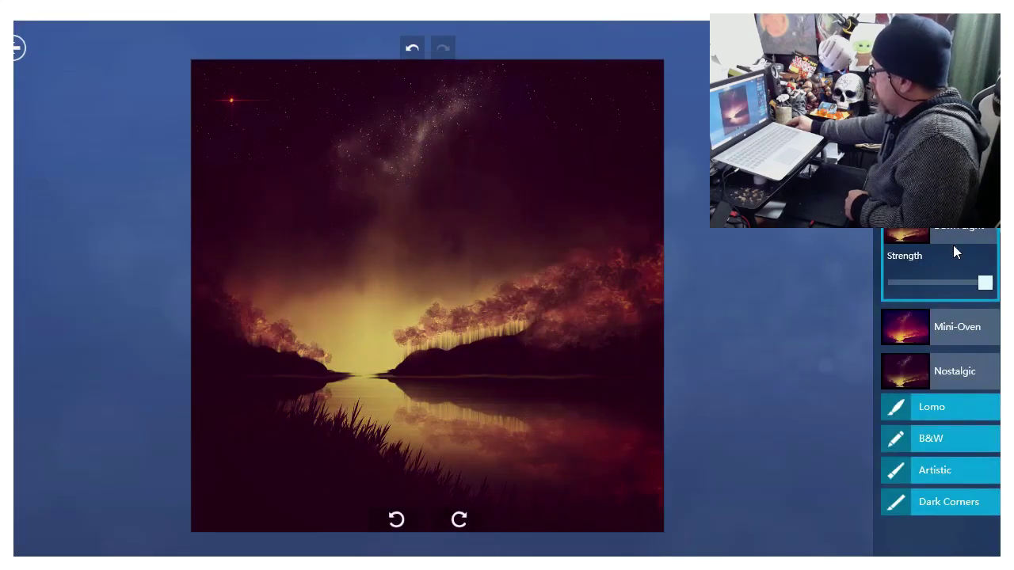
{"action": "left_click", "coordinate": [946, 370]}
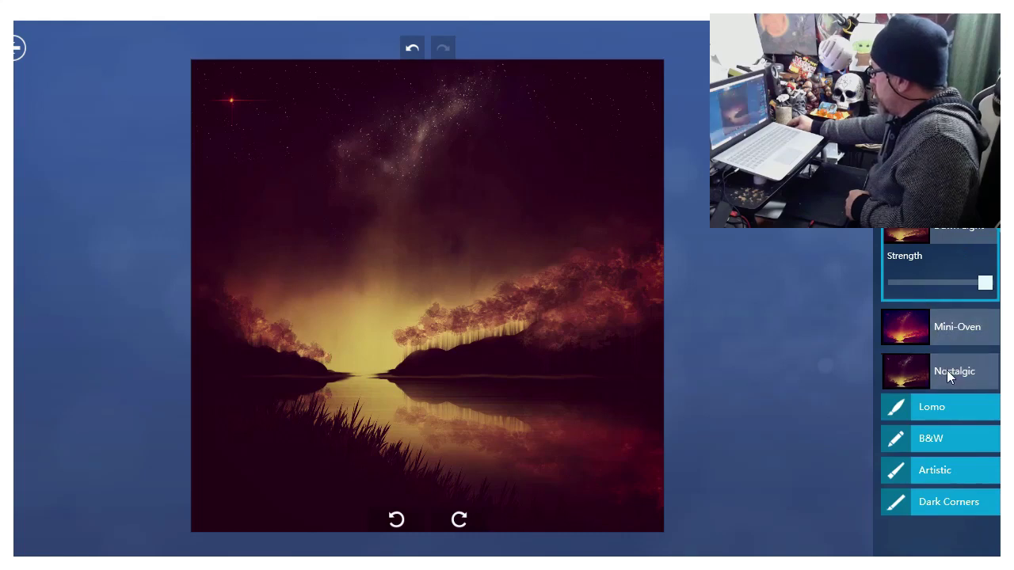
{"action": "left_click", "coordinate": [945, 270]}
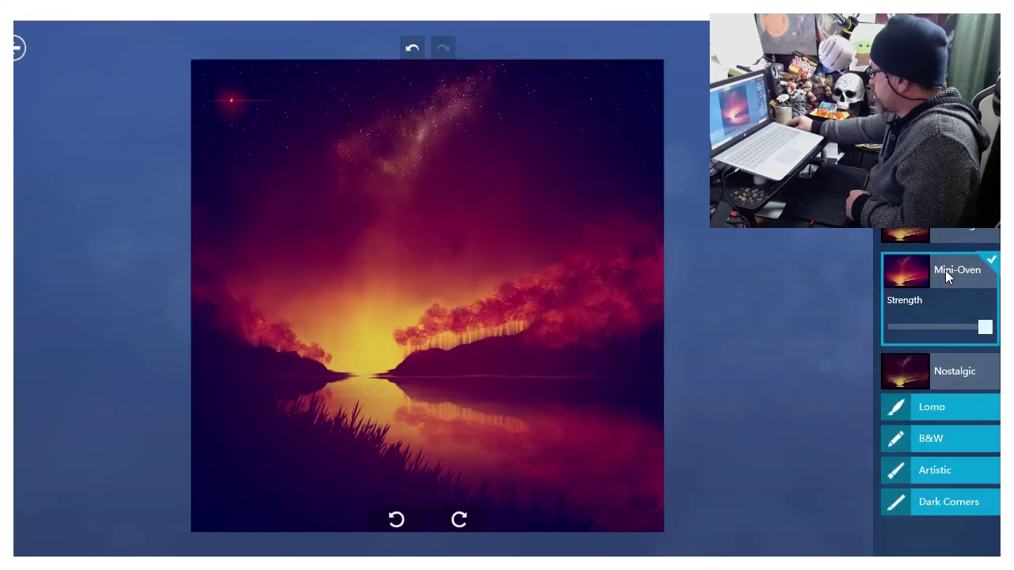
Compare the Nostalgic effect with the Bright Spot effect and return to Nostalgic.
{"action": "scroll", "coordinate": [945, 270], "scroll_direction": "down", "scroll_amount": 1}
{"action": "left_click", "coordinate": [949, 299]}
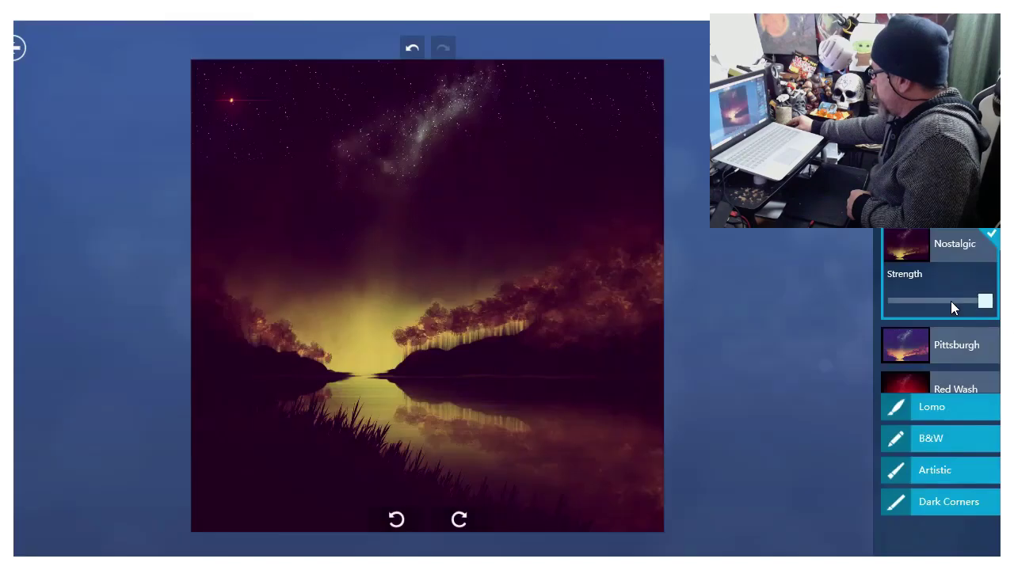
{"action": "scroll", "coordinate": [951, 301], "scroll_direction": "down", "scroll_amount": 1}
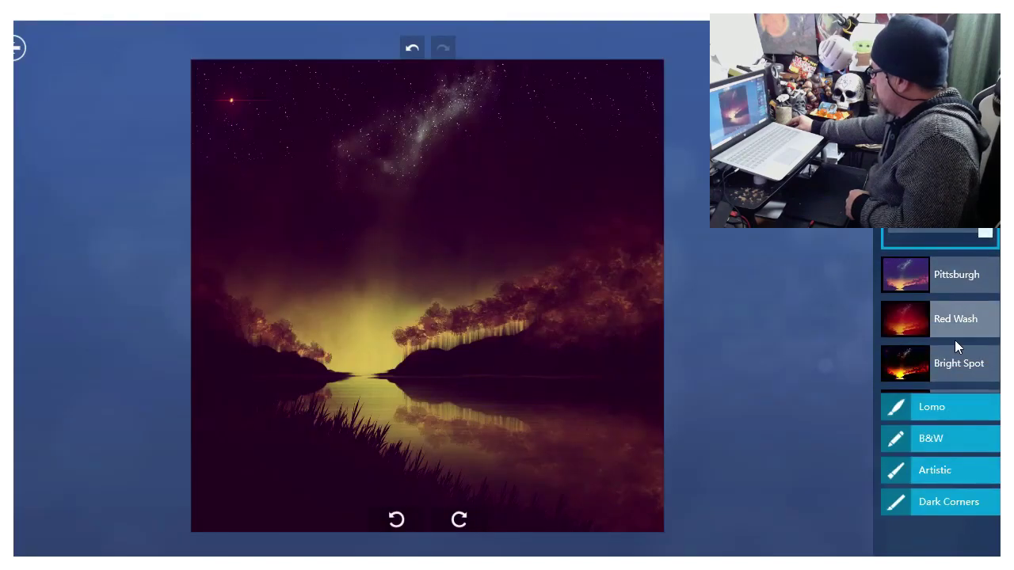
{"action": "left_click", "coordinate": [958, 366]}
{"action": "scroll", "coordinate": [951, 352], "scroll_direction": "up", "scroll_amount": 2}
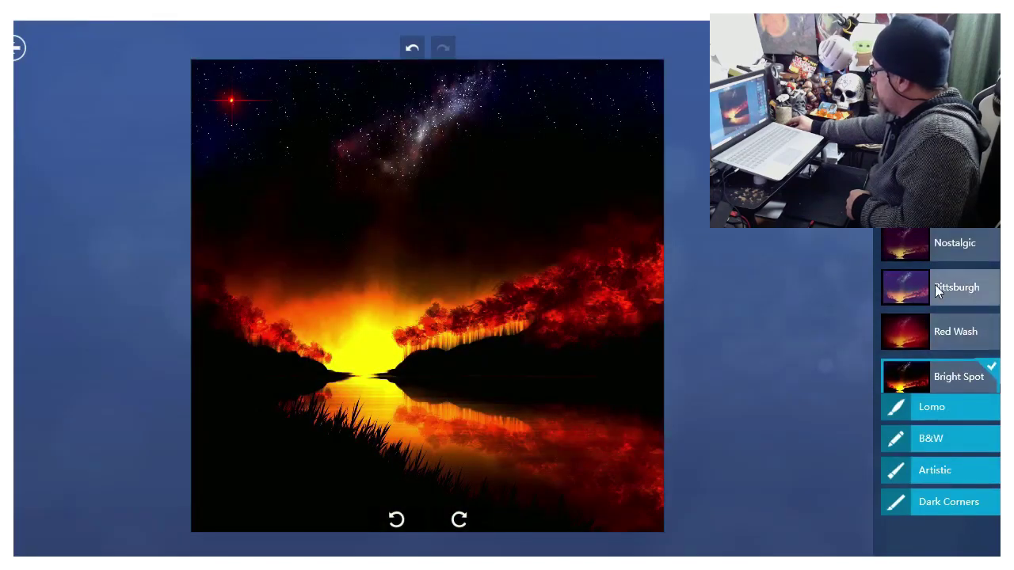
{"action": "left_click", "coordinate": [938, 249]}
{"action": "scroll", "coordinate": [936, 250], "scroll_direction": "up", "scroll_amount": 1}
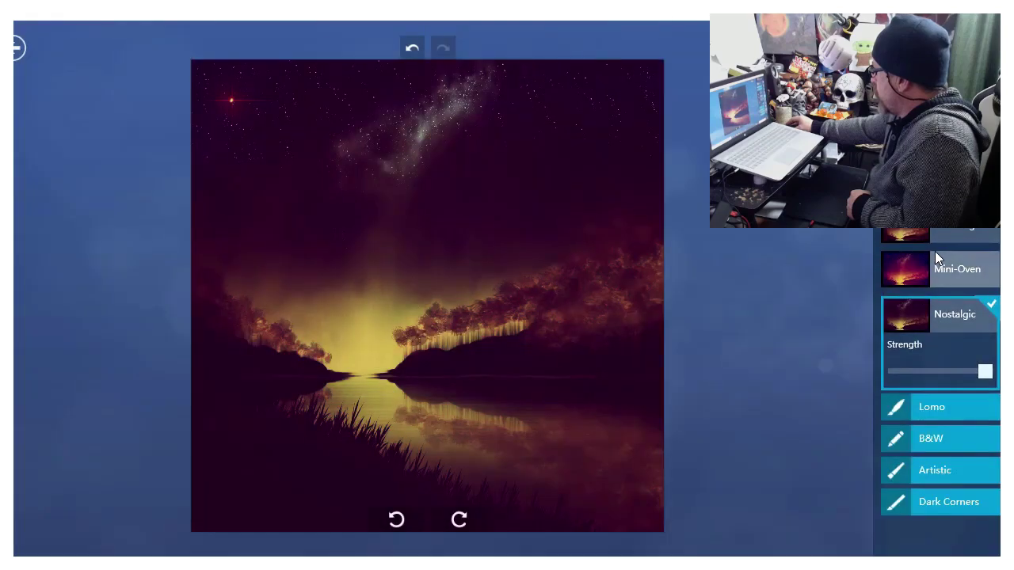
Compare the Dawn Light and Mini-Oven effects once more, then apply Nostalgic at full strength.
{"action": "scroll", "coordinate": [960, 255], "scroll_direction": "up", "scroll_amount": 1}
{"action": "left_click", "coordinate": [960, 245]}
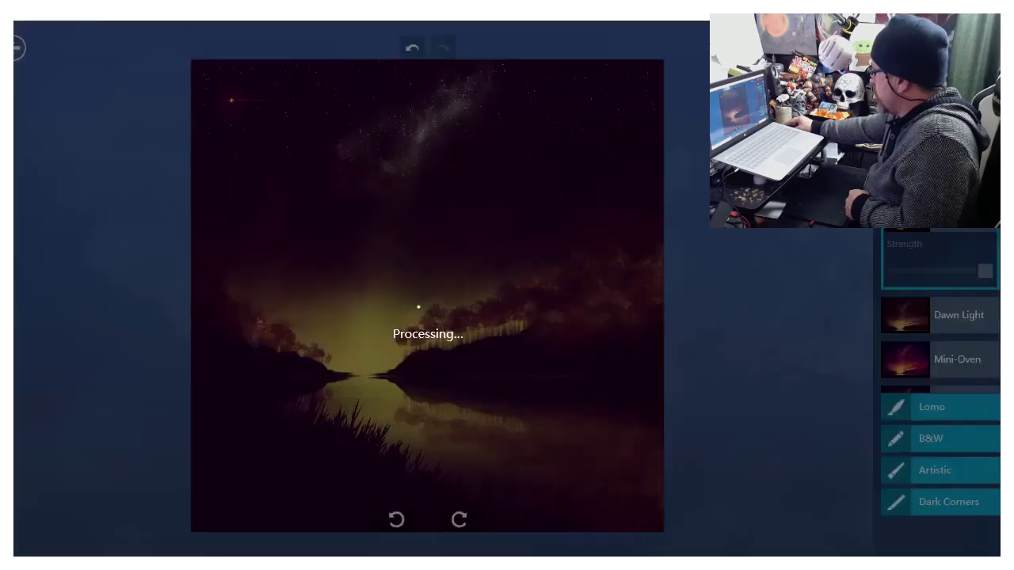
{"action": "left_click", "coordinate": [955, 319]}
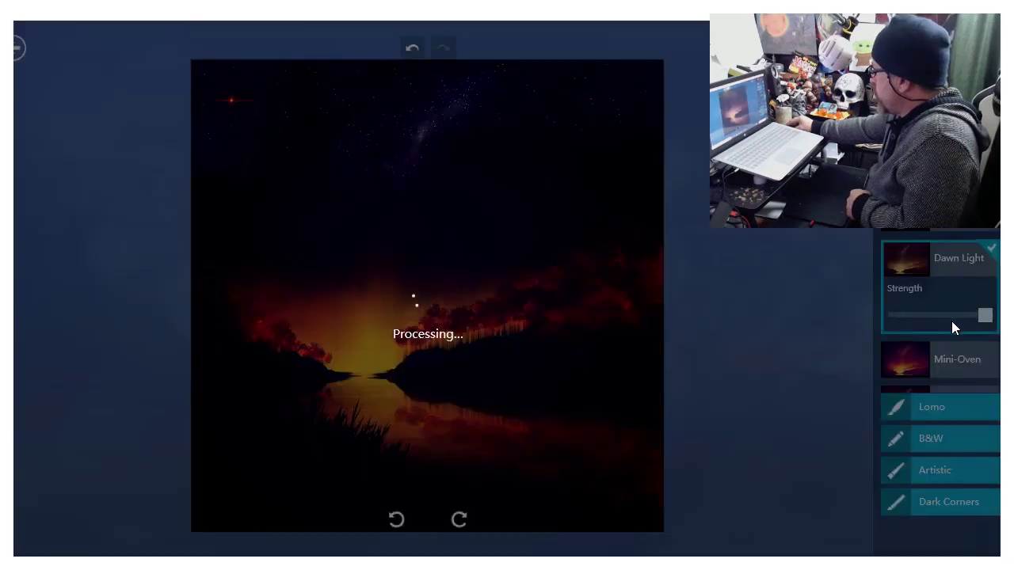
{"action": "left_click", "coordinate": [943, 358]}
{"action": "scroll", "coordinate": [945, 362], "scroll_direction": "down", "scroll_amount": 1}
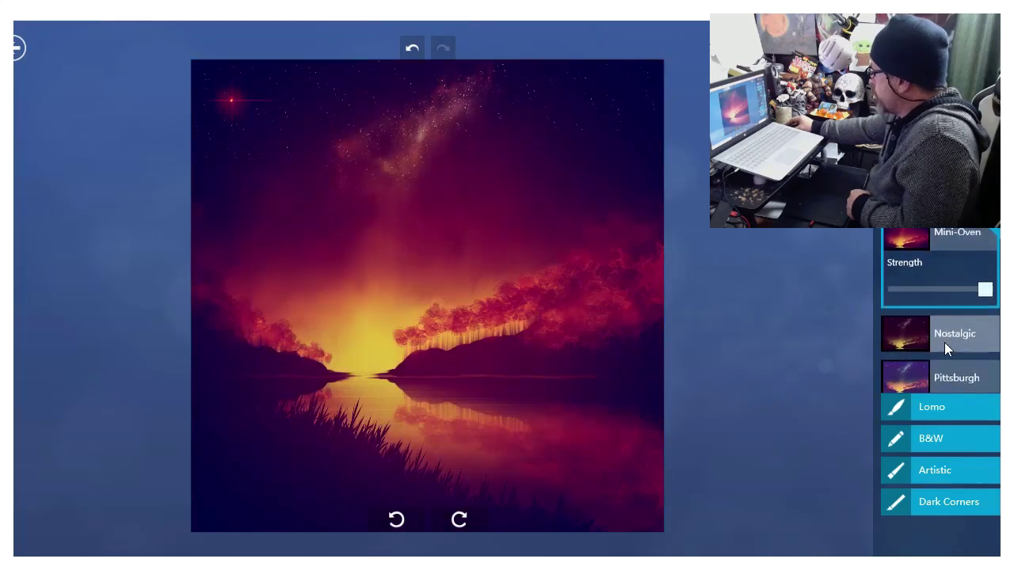
{"action": "left_click", "coordinate": [941, 330]}
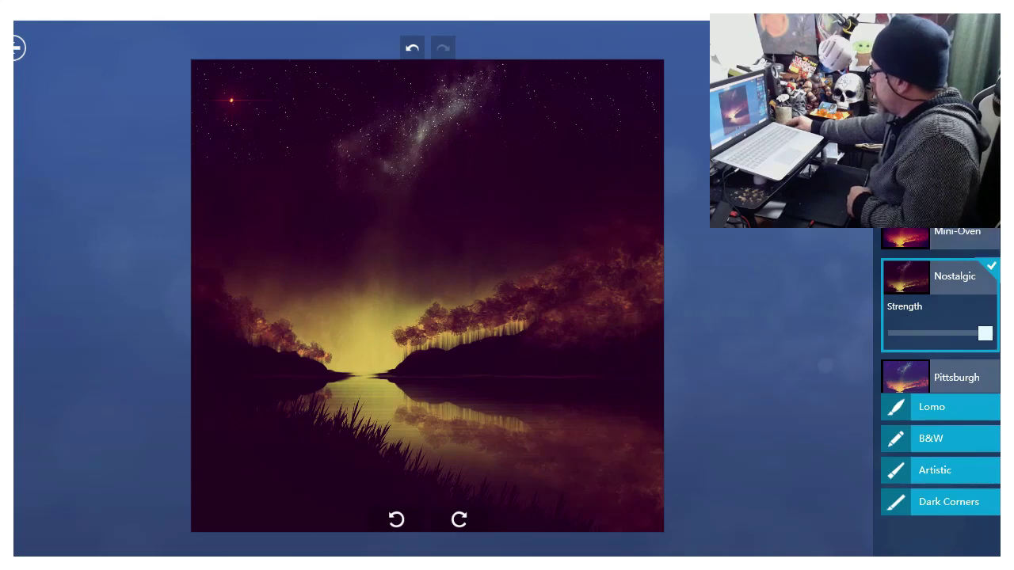
Sharpen the painting strongly and fine-tune its colour with tint at about 23, a slightly raised temperature and a very slight vignette.
{"action": "left_click_drag", "start_coordinate": [945, 318], "coordinate": [993, 318]}
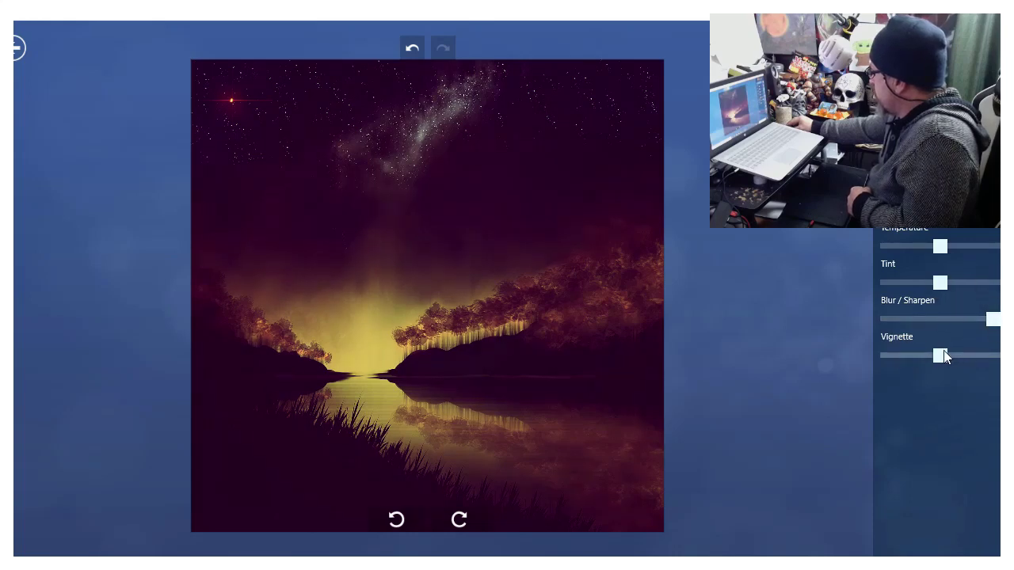
{"action": "mouse_move", "coordinate": [940, 356]}
{"action": "left_mouse_down"}
{"action": "mouse_move", "coordinate": [928, 357]}
{"action": "mouse_move", "coordinate": [938, 356]}
{"action": "left_mouse_up"}
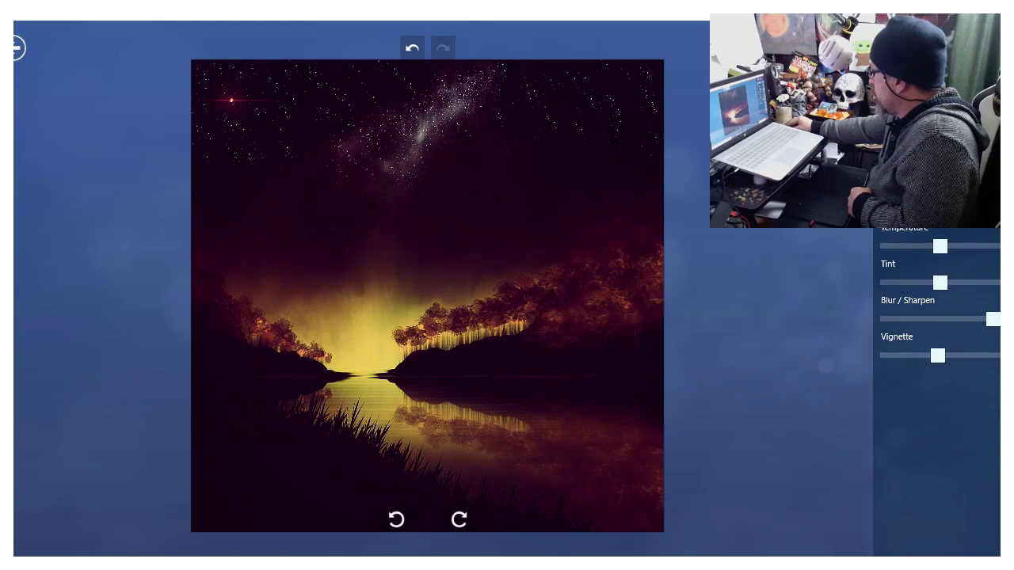
{"action": "left_click_drag", "start_coordinate": [941, 246], "coordinate": [955, 284]}
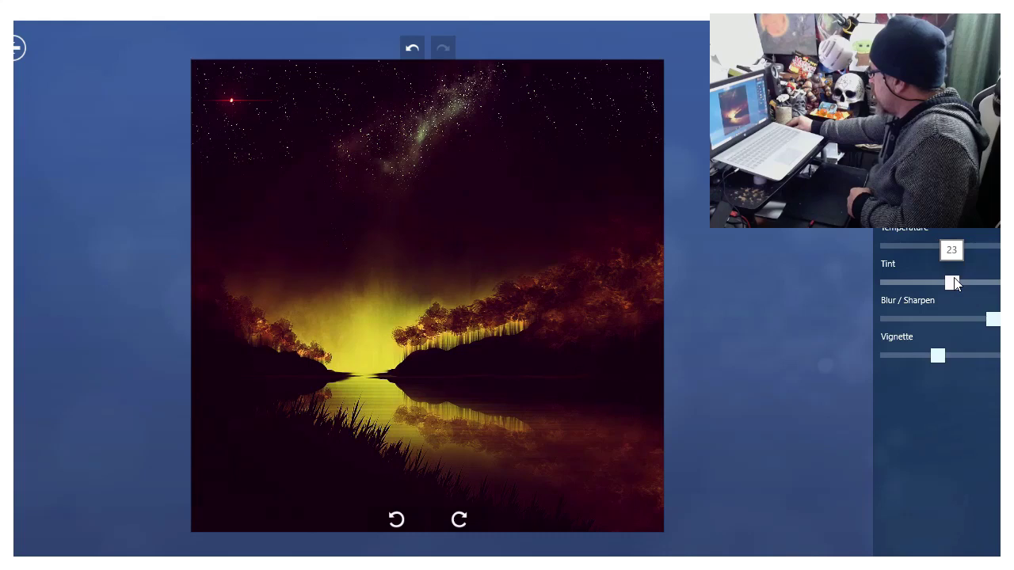
{"action": "left_click_drag", "start_coordinate": [956, 283], "coordinate": [954, 284]}
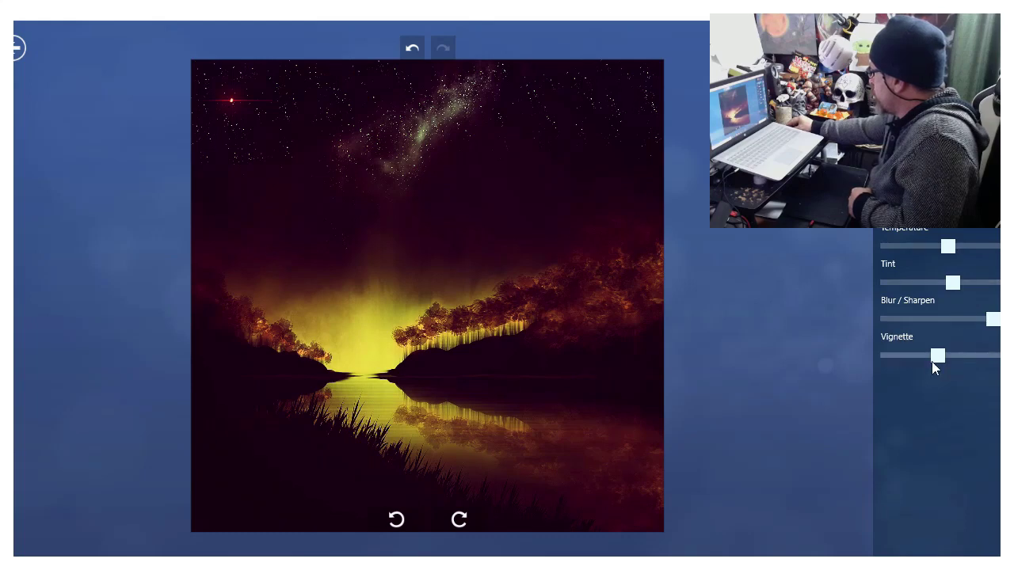
{"action": "mouse_move", "coordinate": [937, 356]}
{"action": "left_mouse_down"}
{"action": "mouse_move", "coordinate": [949, 357]}
{"action": "mouse_move", "coordinate": [938, 356]}
{"action": "left_mouse_up"}
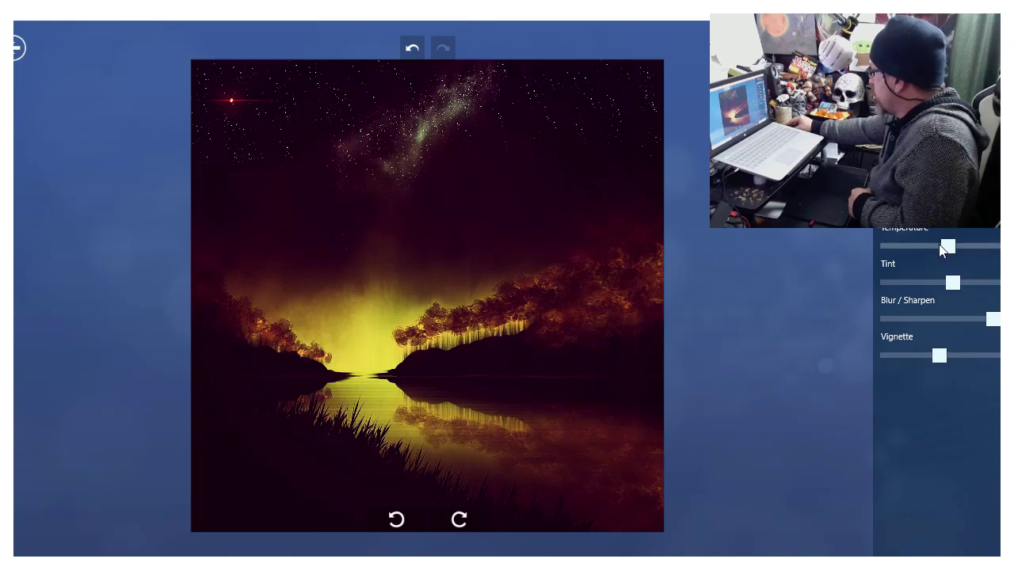
{"action": "mouse_move", "coordinate": [949, 247]}
{"action": "left_mouse_down"}
{"action": "mouse_move", "coordinate": [928, 246]}
{"action": "mouse_move", "coordinate": [941, 242]}
{"action": "left_mouse_up"}
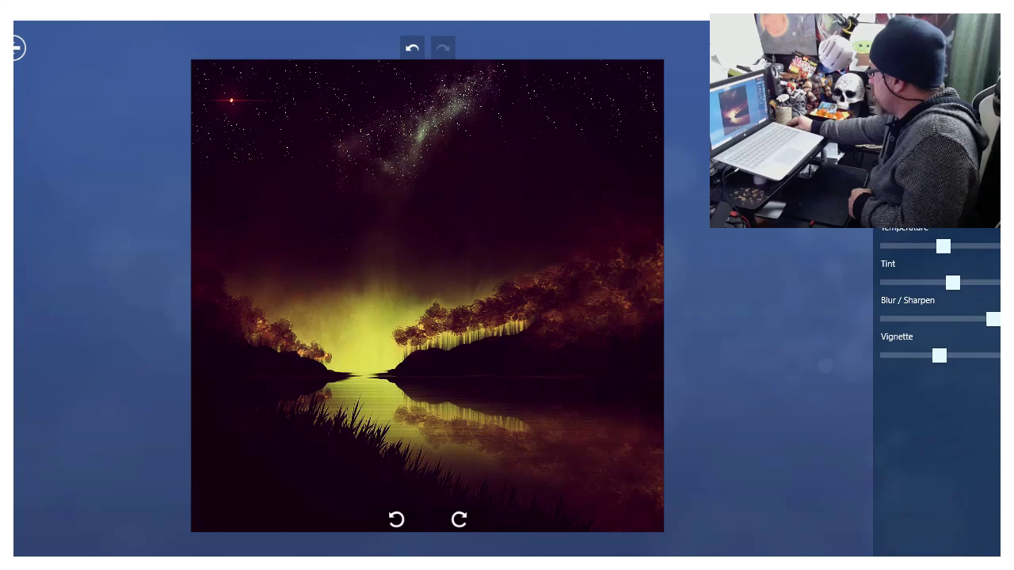
Save the enhanced painting to the Desktop as a JPEG image named SUnset Galaxy 2.
{"action": "key", "text": "ctrl+s"}
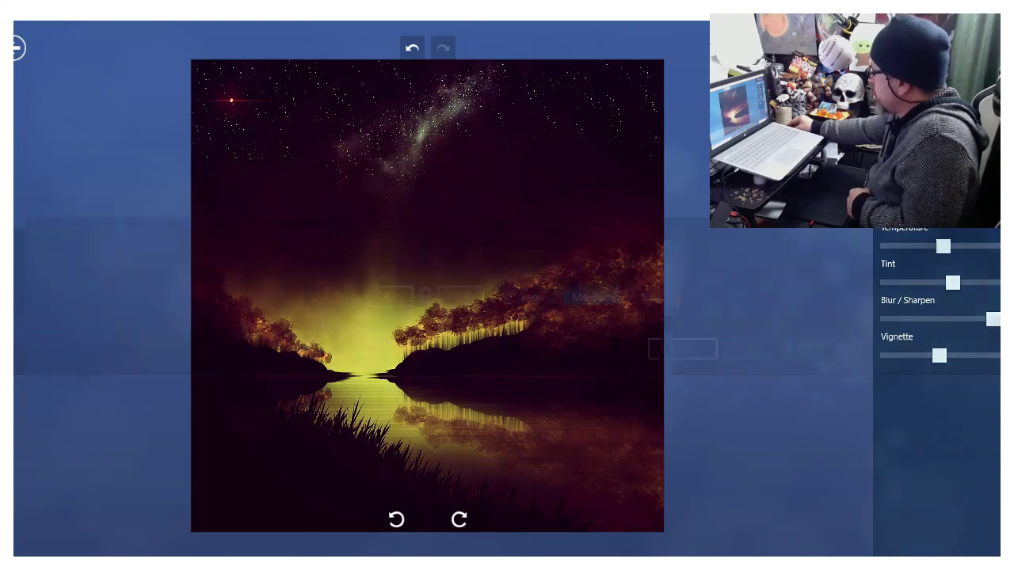
{"action": "left_click", "coordinate": [677, 353]}
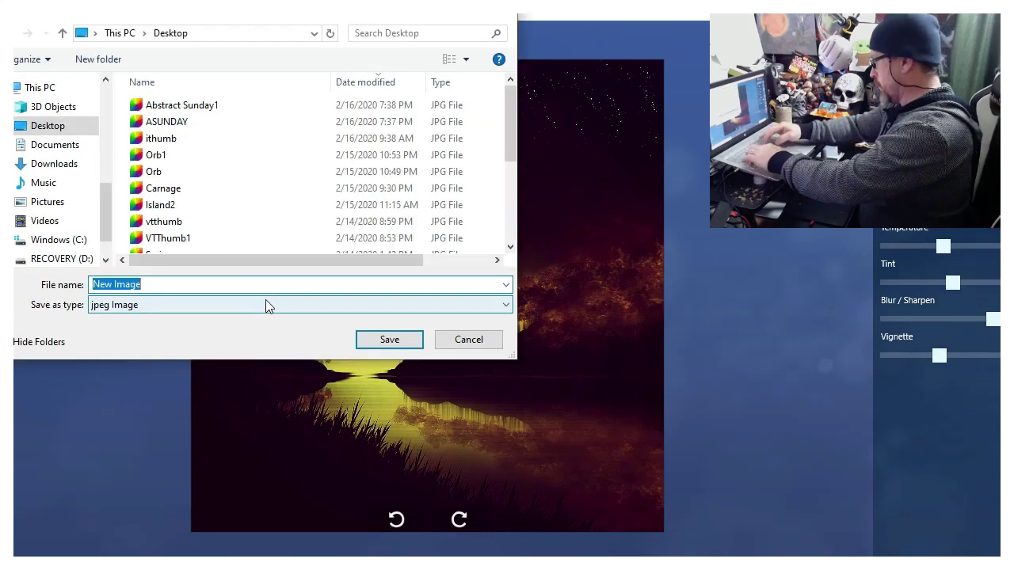
{"action": "type", "text": "SUnset "}
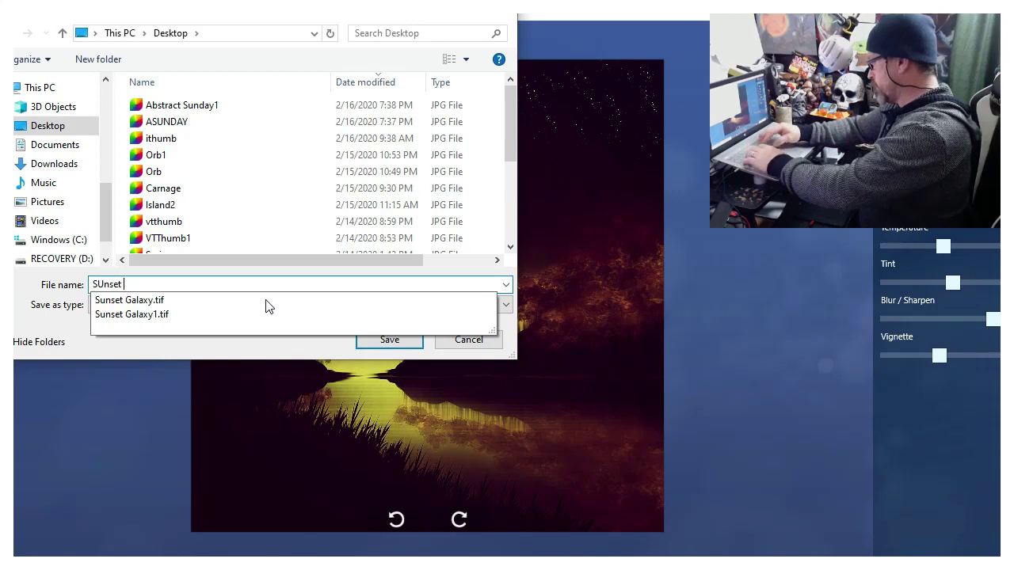
{"action": "type", "text": "Galaxy"}
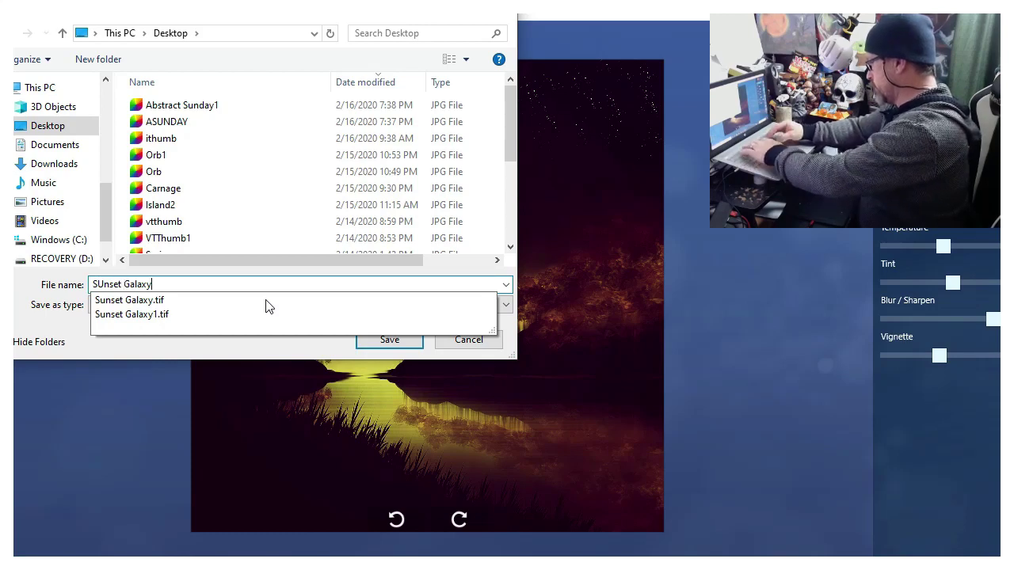
{"action": "type", "text": " 2"}
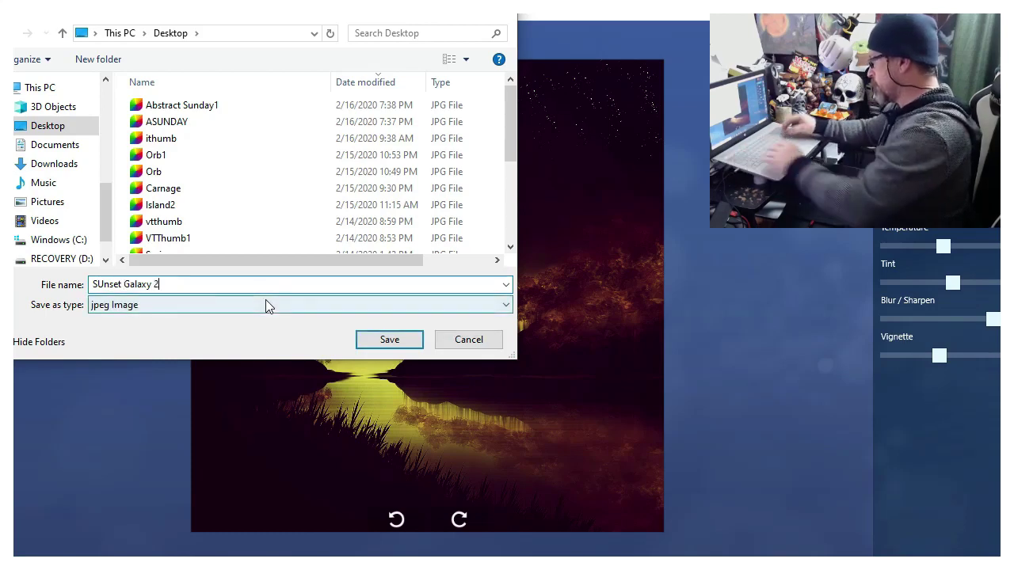
{"action": "left_click", "coordinate": [392, 340]}
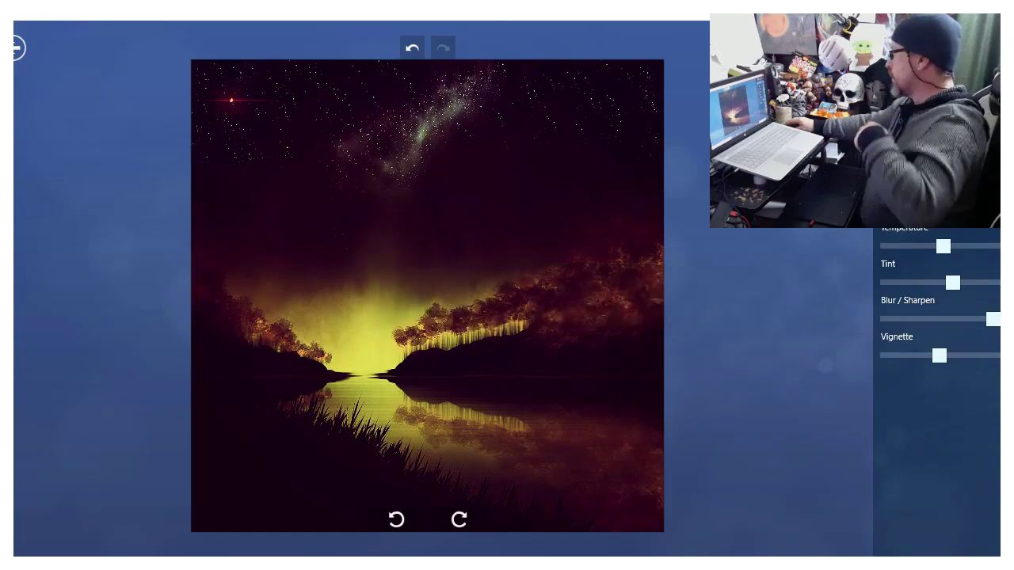
Switch to SketchBook, open SUnset Galaxy 2 from the Desktop and move the brush puck off the canvas.
{"action": "key", "text": "alt+Tab"}
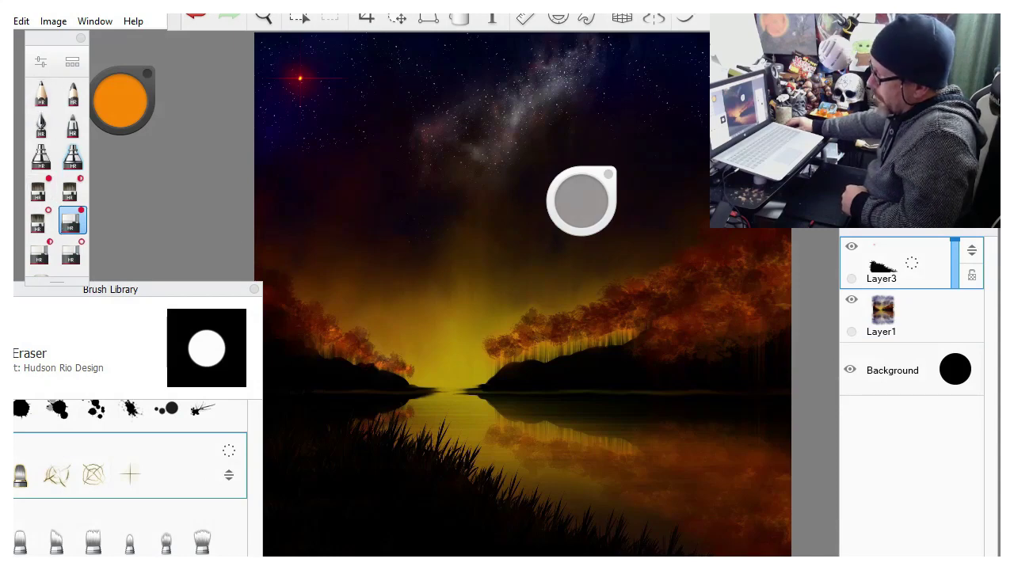
{"action": "key", "text": "alt+f"}
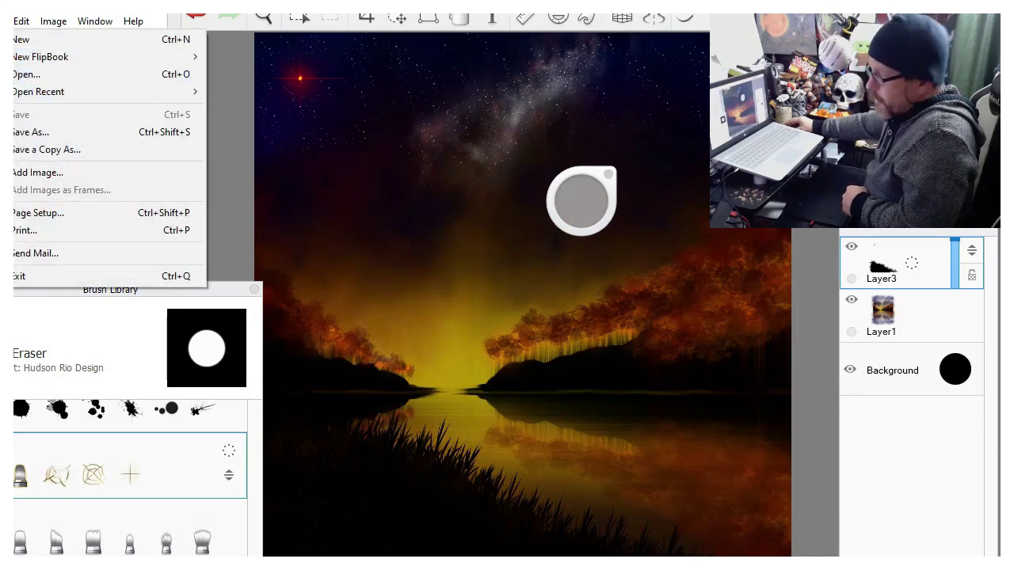
{"action": "left_click", "coordinate": [30, 79]}
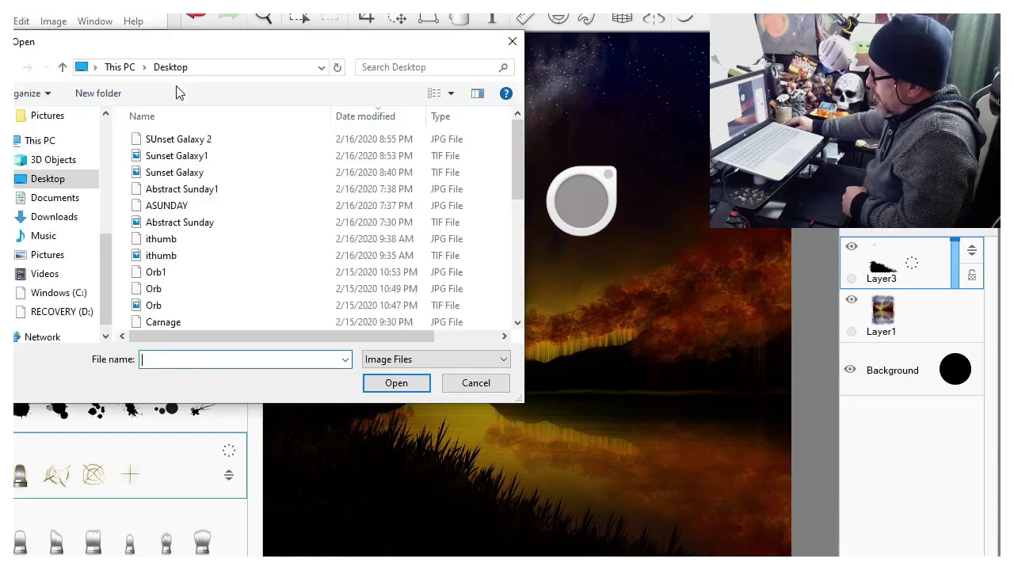
{"action": "double_click", "coordinate": [171, 136]}
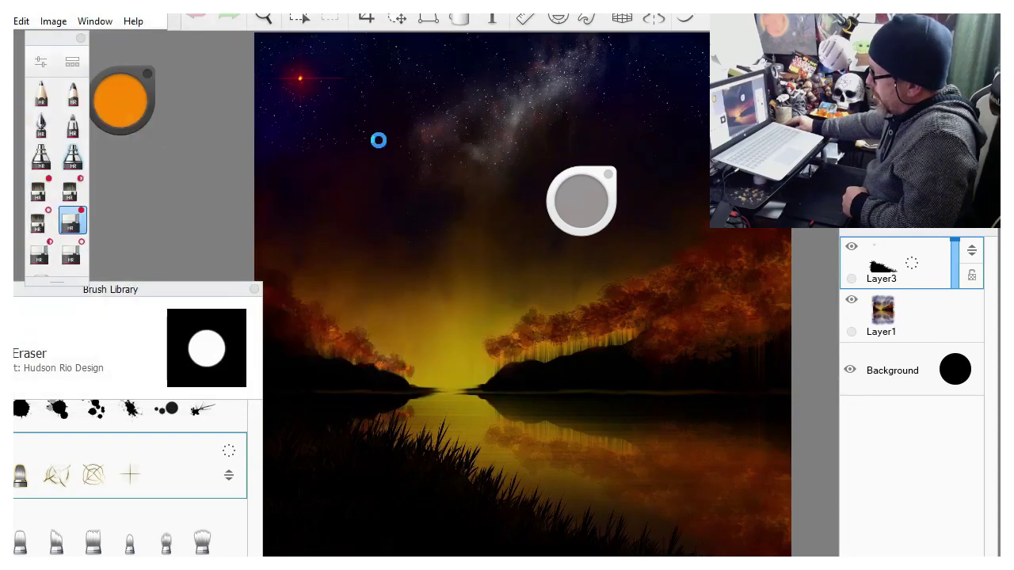
{"action": "left_click_drag", "start_coordinate": [588, 171], "coordinate": [193, 187]}
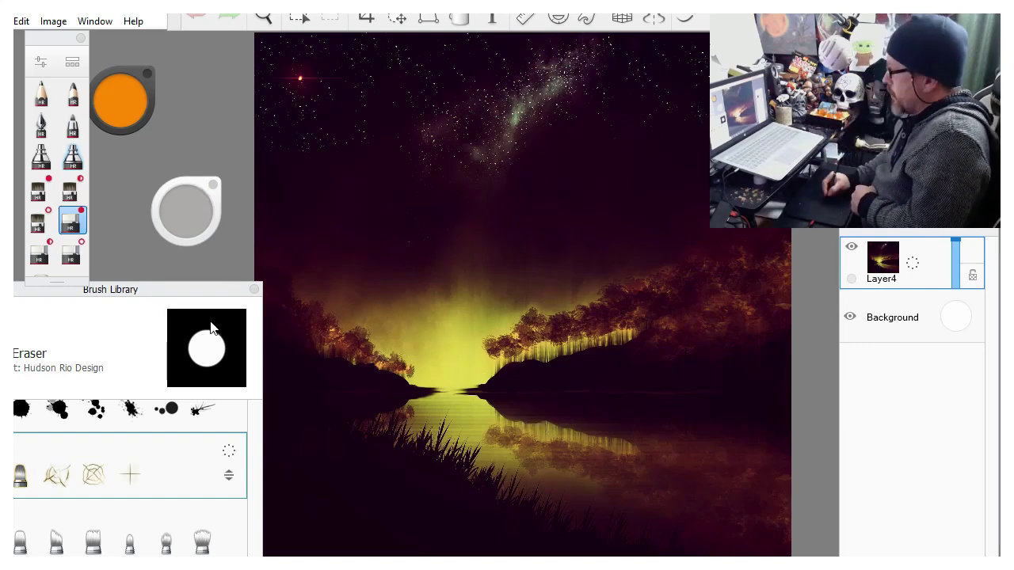
Choose the Small Rigger brush from the Oils set and sample yellow from the sunset glow as the paint colour.
{"action": "left_click_drag", "start_coordinate": [200, 291], "coordinate": [296, 151]}
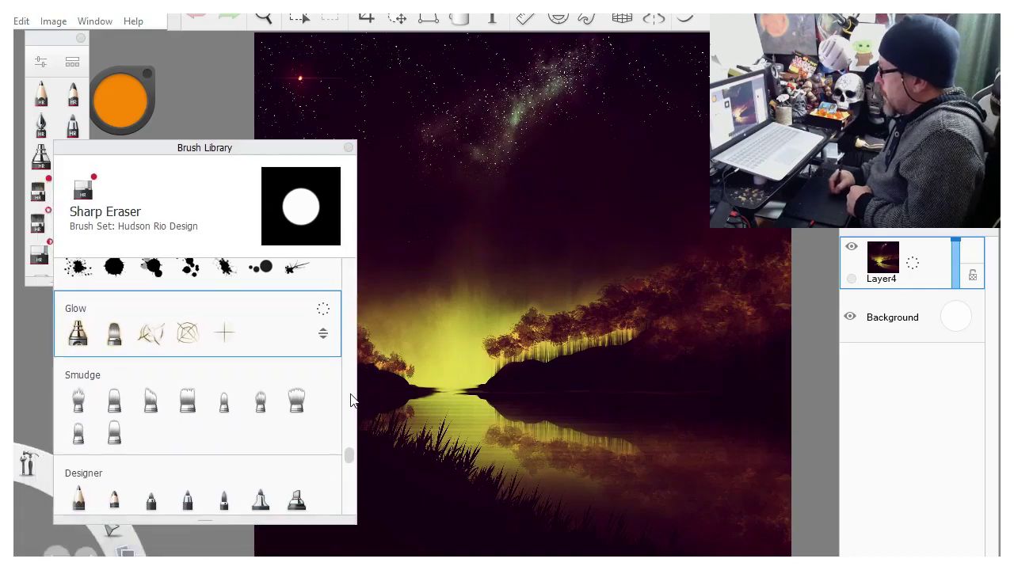
{"action": "left_click_drag", "start_coordinate": [350, 454], "coordinate": [345, 337]}
{"action": "left_click", "coordinate": [224, 409]}
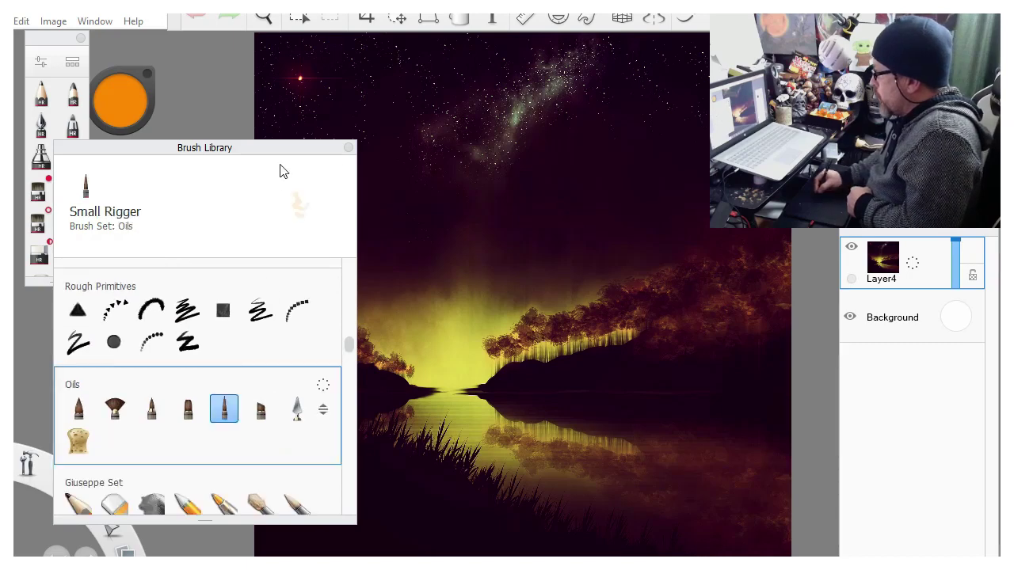
{"action": "left_click_drag", "start_coordinate": [272, 190], "coordinate": [217, 286]}
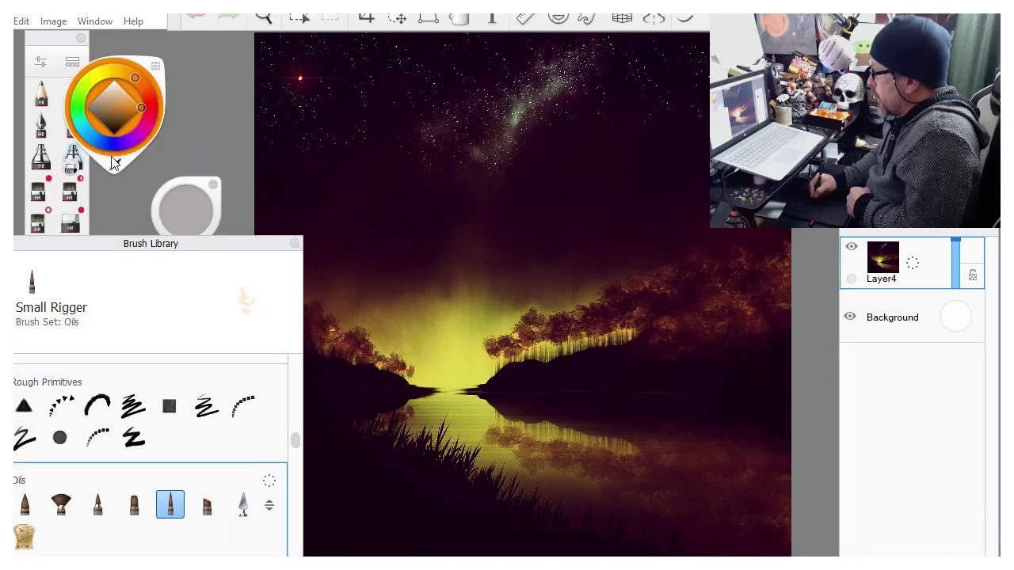
{"action": "left_click", "coordinate": [457, 366], "text": "alt"}
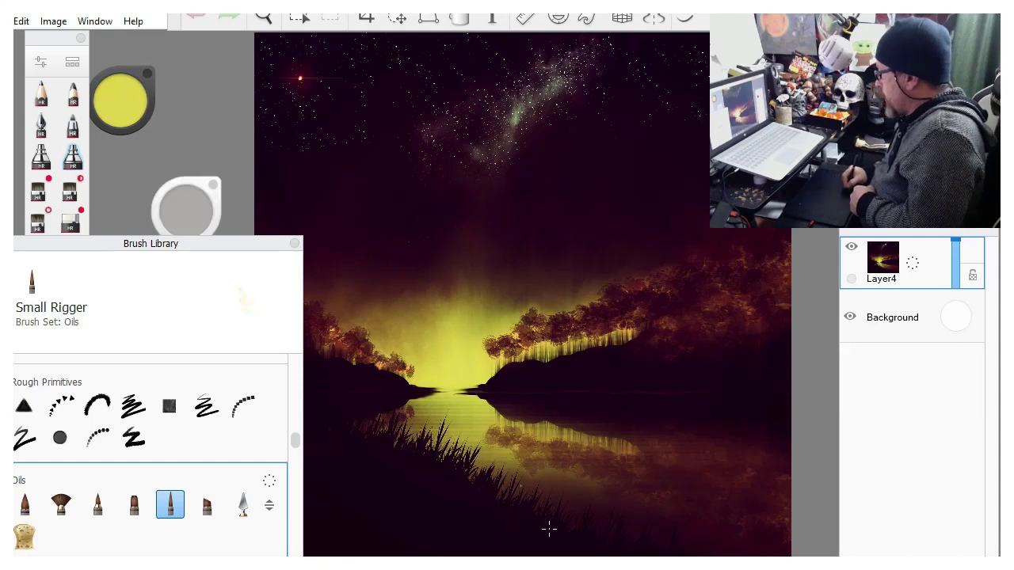
Adjust the brush, write the artist's signature in yellow in the painting's bottom-left corner and move the brush library off the canvas.
{"action": "mouse_move", "coordinate": [198, 210]}
{"action": "left_mouse_down"}
{"action": "mouse_move", "coordinate": [125, 197]}
{"action": "mouse_move", "coordinate": [201, 186]}
{"action": "left_mouse_up"}
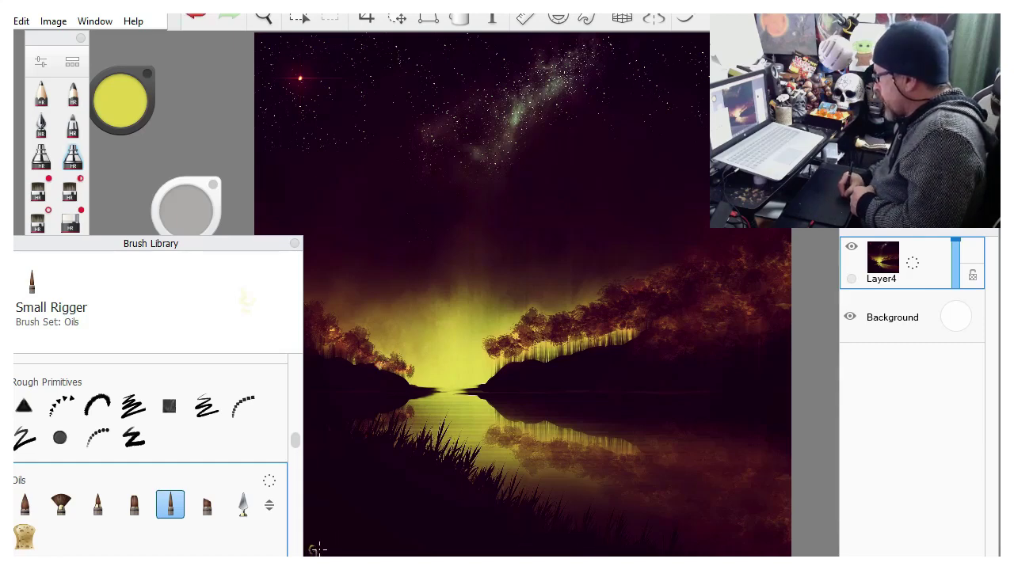
{"action": "left_click_drag", "start_coordinate": [320, 550], "coordinate": [364, 554]}
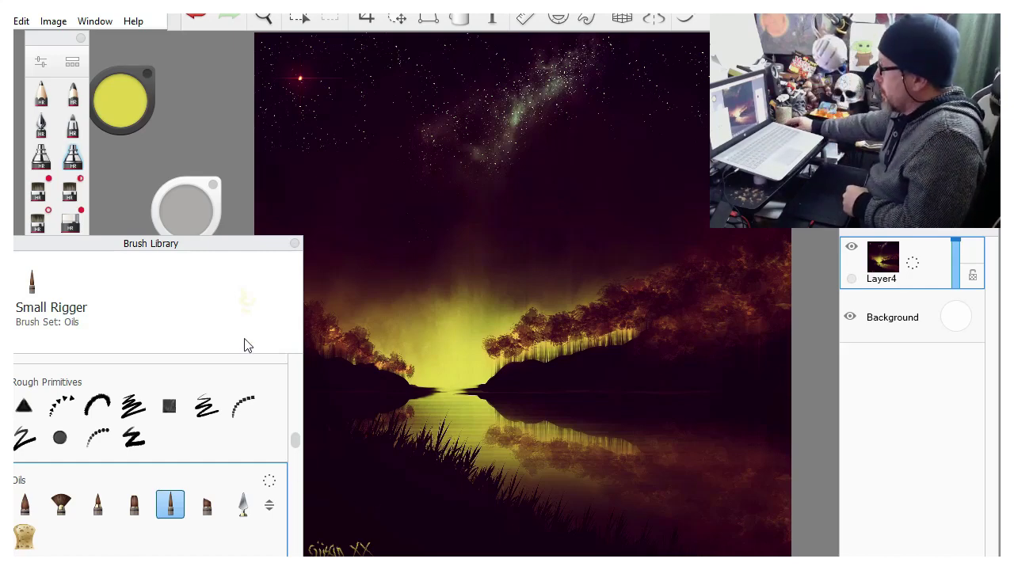
{"action": "mouse_move", "coordinate": [255, 245]}
{"action": "left_mouse_down"}
{"action": "mouse_move", "coordinate": [145, 249]}
{"action": "mouse_move", "coordinate": [158, 240]}
{"action": "left_mouse_up"}
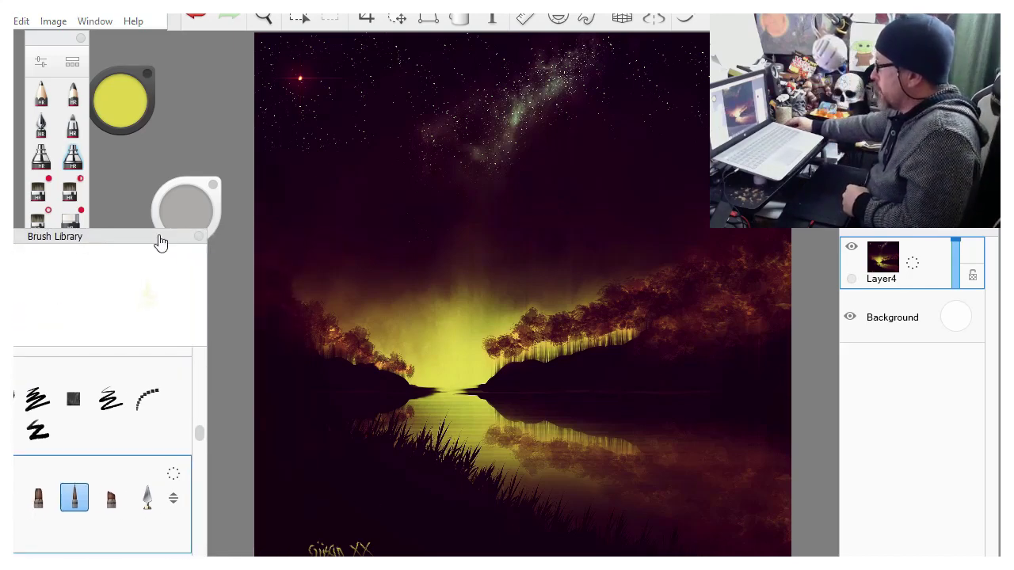